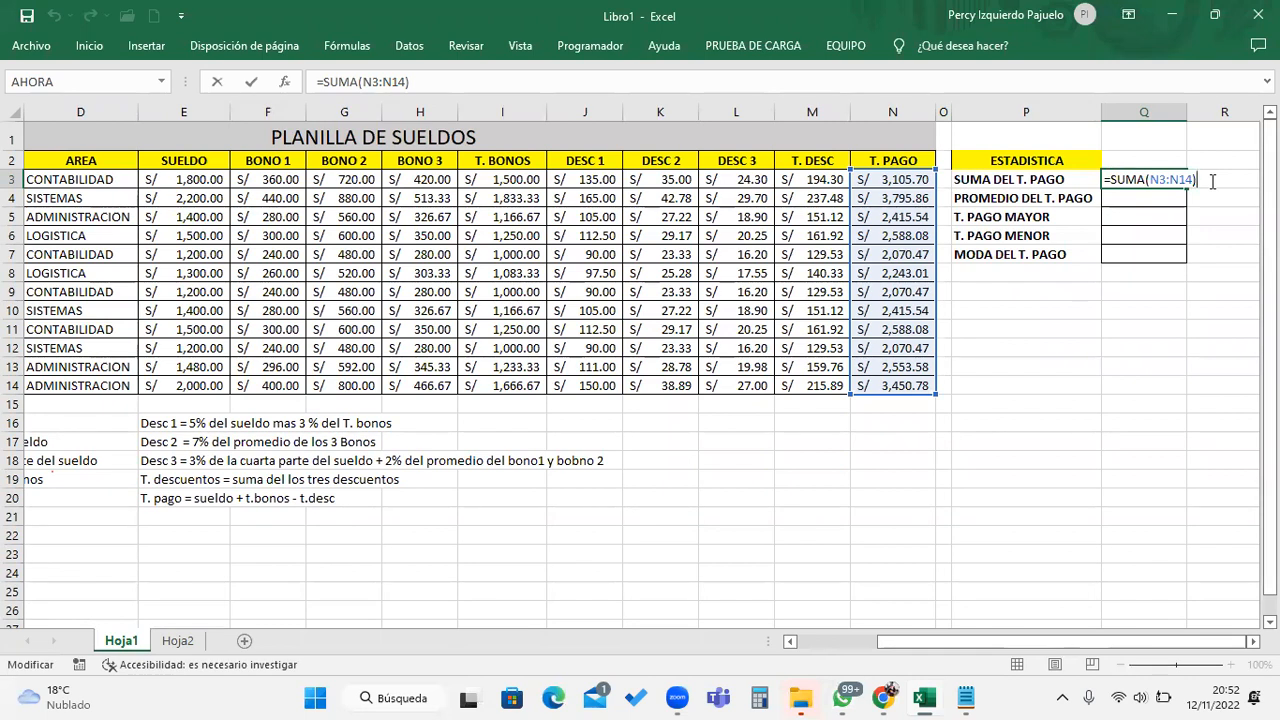
key("Return")
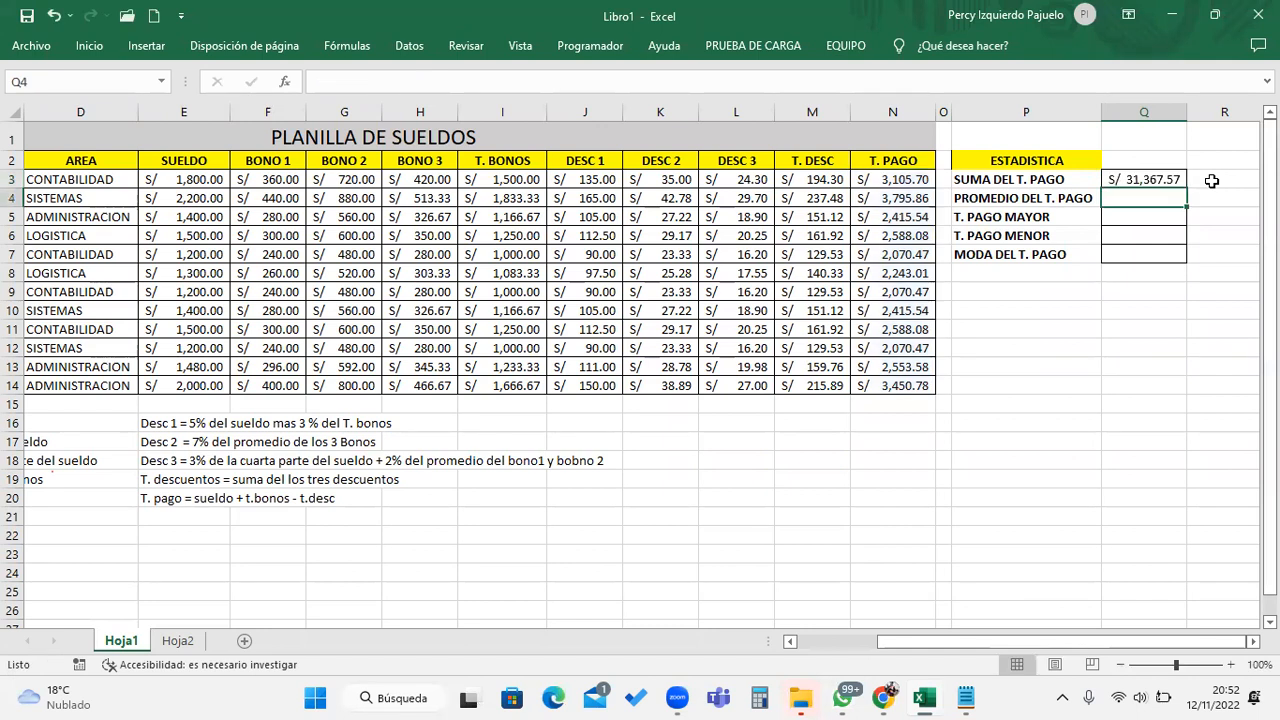
key("Up")
key("Delete")
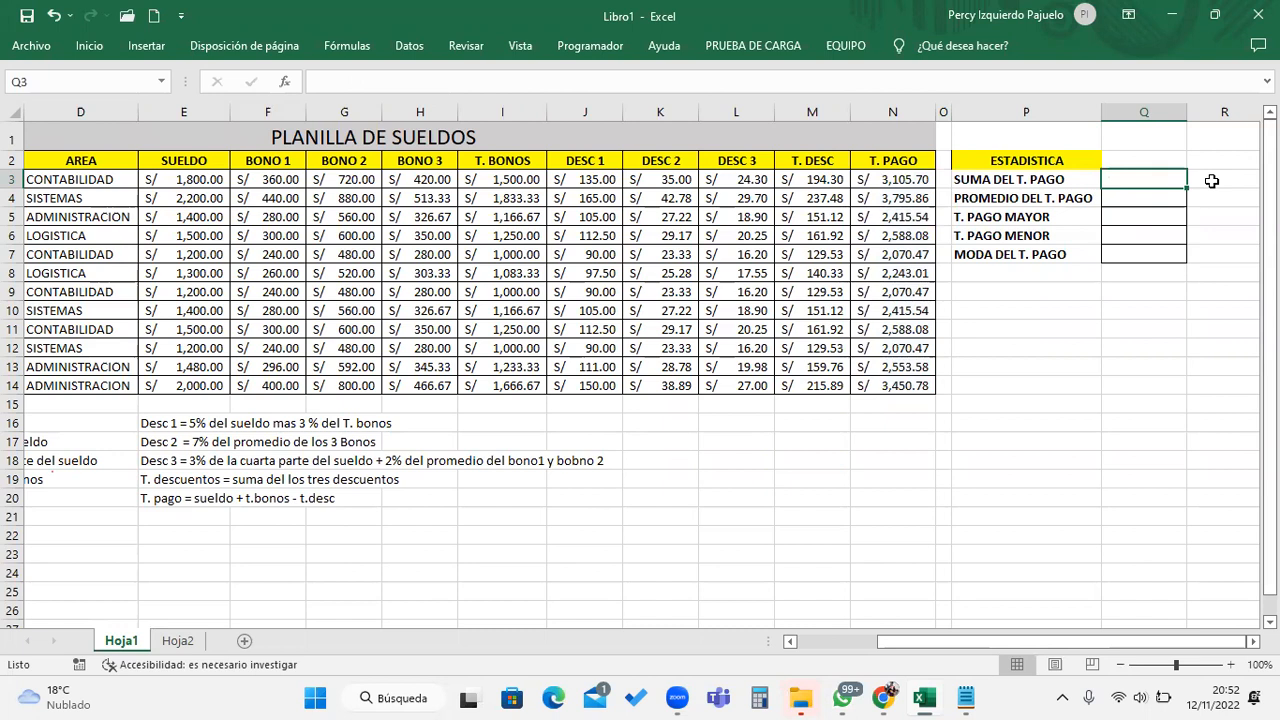
Calculate the sum of the T. PAGO column in cell Q3 with the formula =SUMA(N3:N14)
type("=")
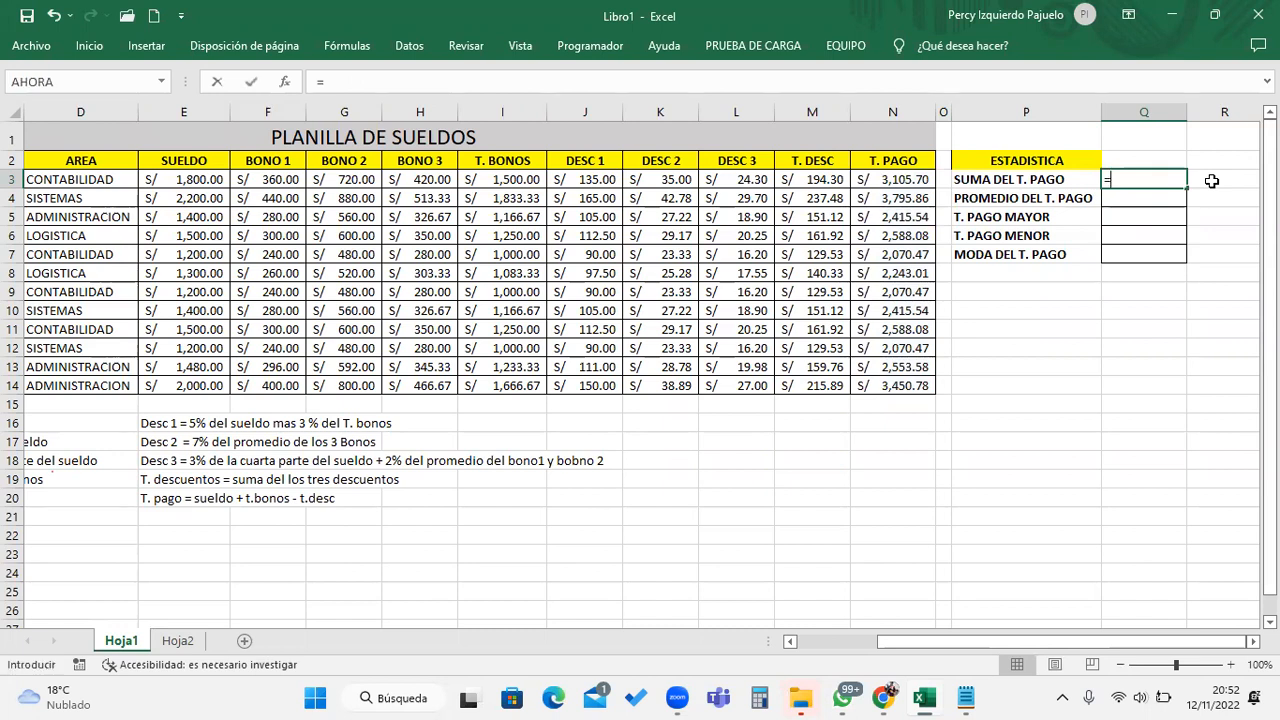
type("suma")
key("Tab")
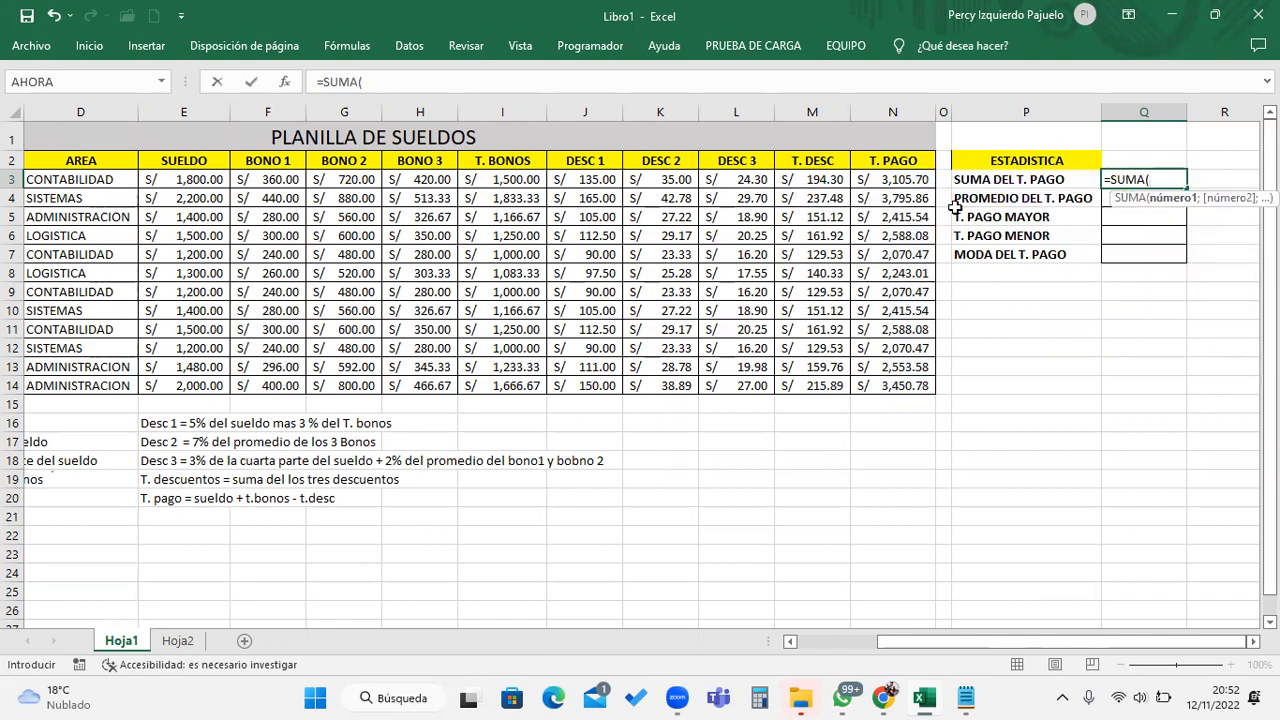
left_click_drag(901, 179, 910, 388)
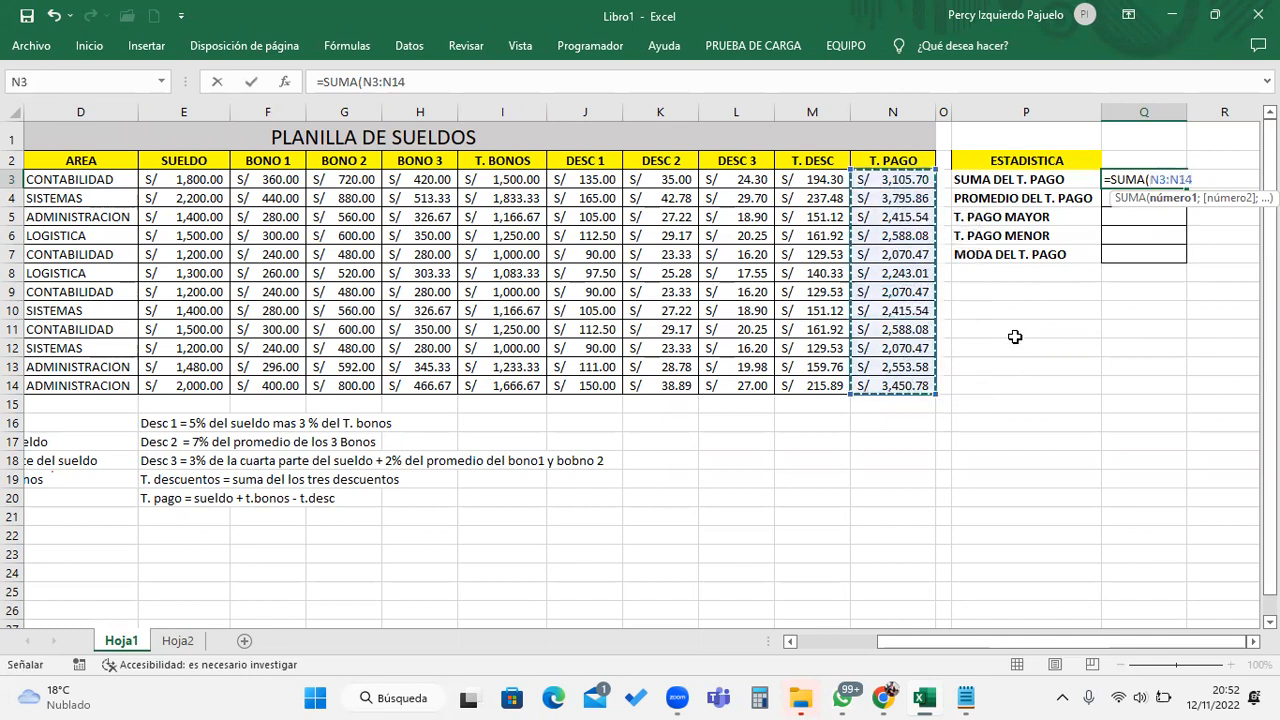
type(")")
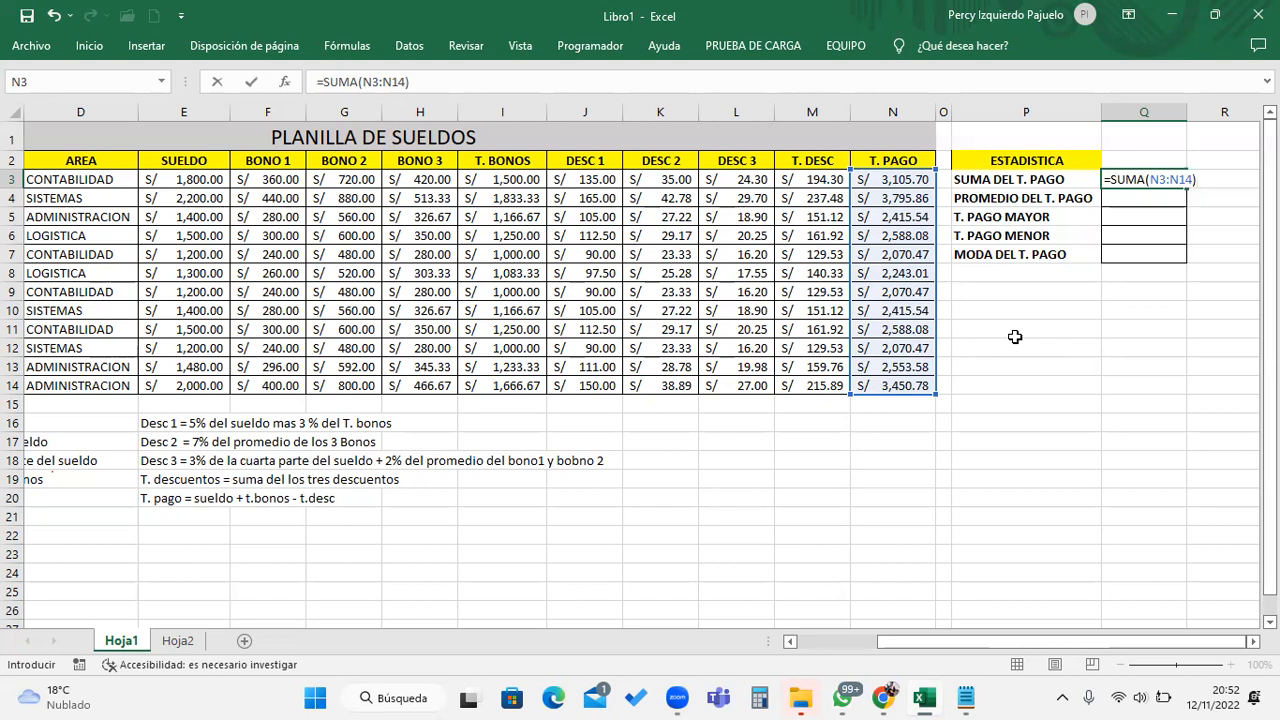
key("Return")
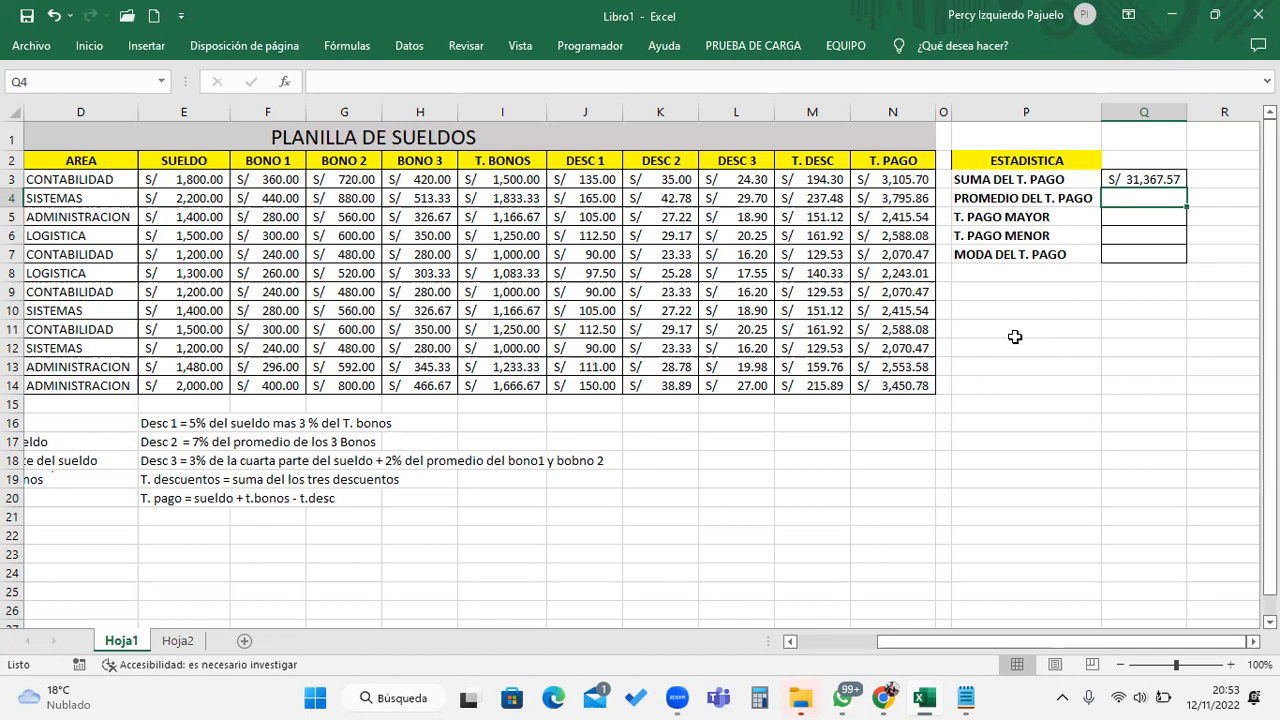
Switch to Notepad and review the function notes, including the syntax of SUMA, PROMEDIO, MAX, MIN and MODA.UNO, before returning to the worksheet
left_click(965, 697)
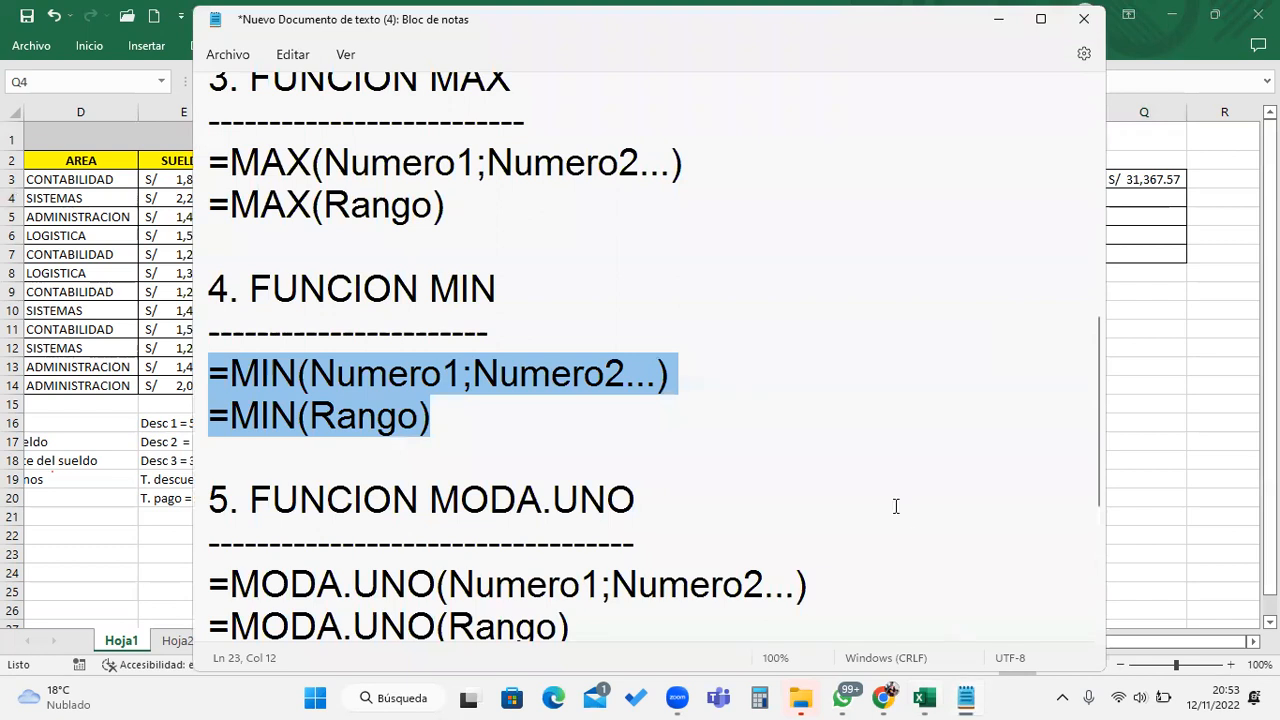
scroll(830, 376, "up", 2)
scroll(830, 376, "up", 4)
scroll(829, 374, "down", 4)
scroll(828, 373, "down", 6)
scroll(828, 373, "up", 10)
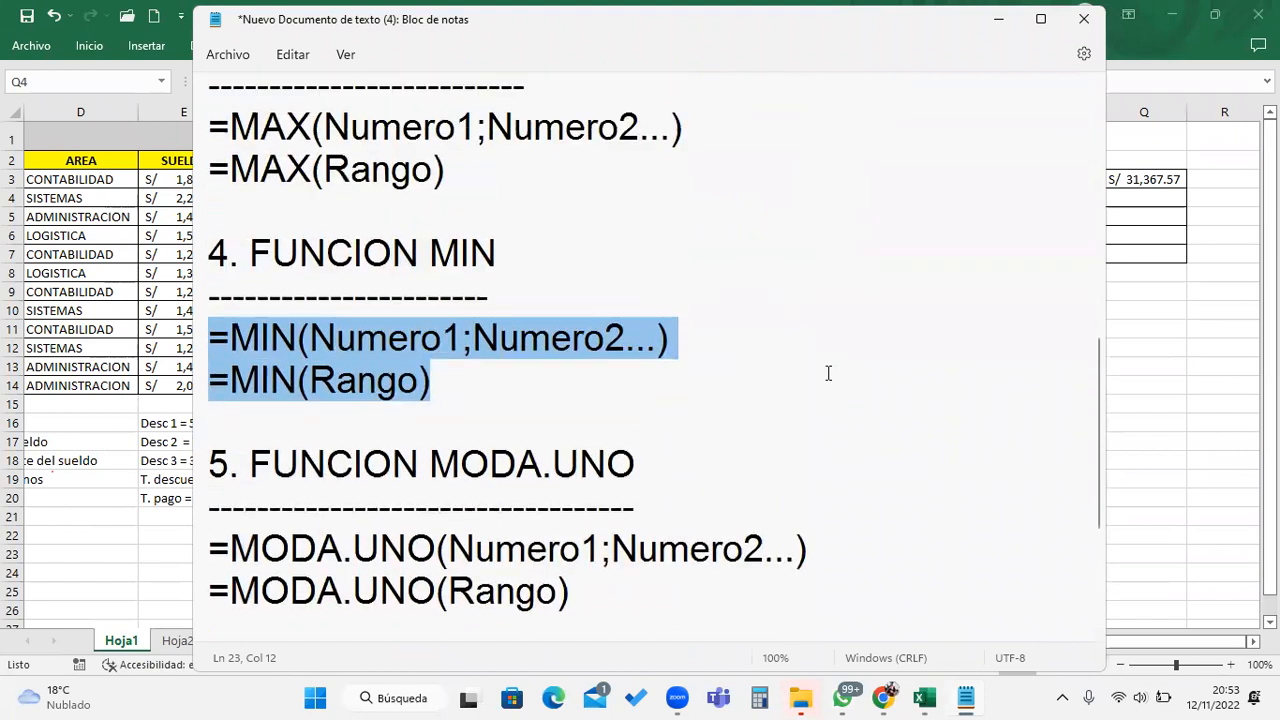
scroll(819, 365, "up", 1)
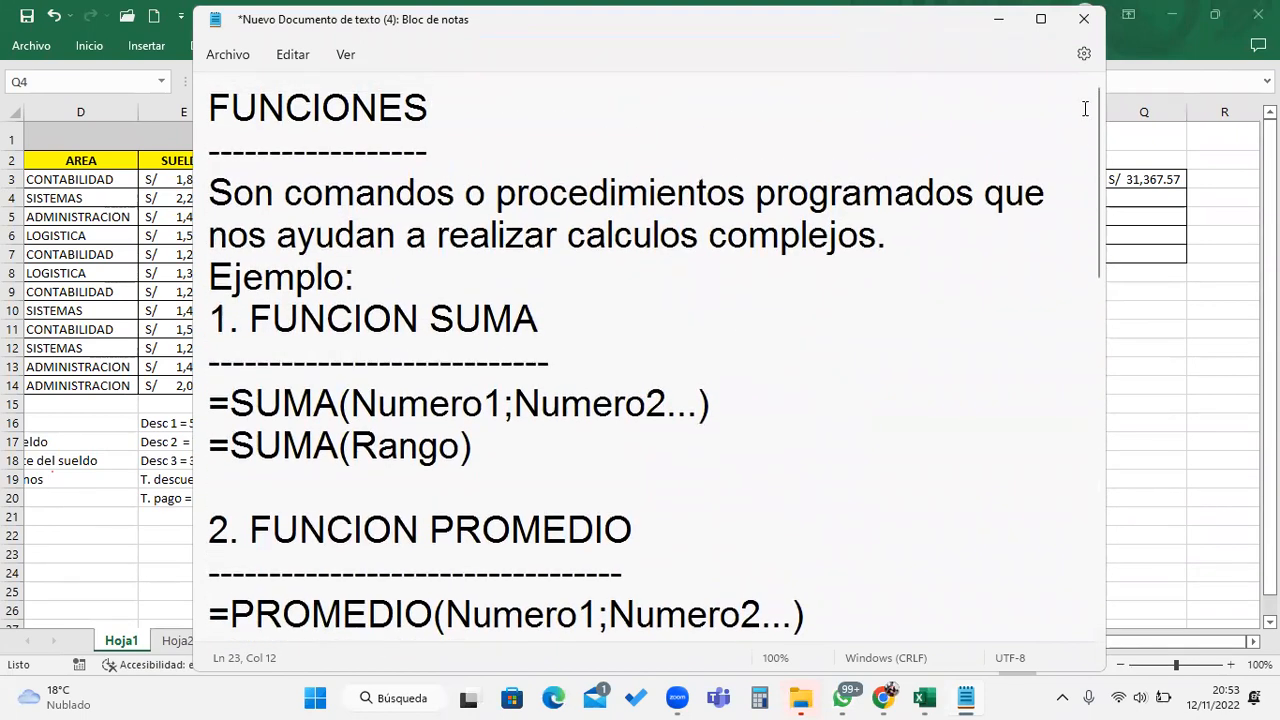
left_click(998, 18)
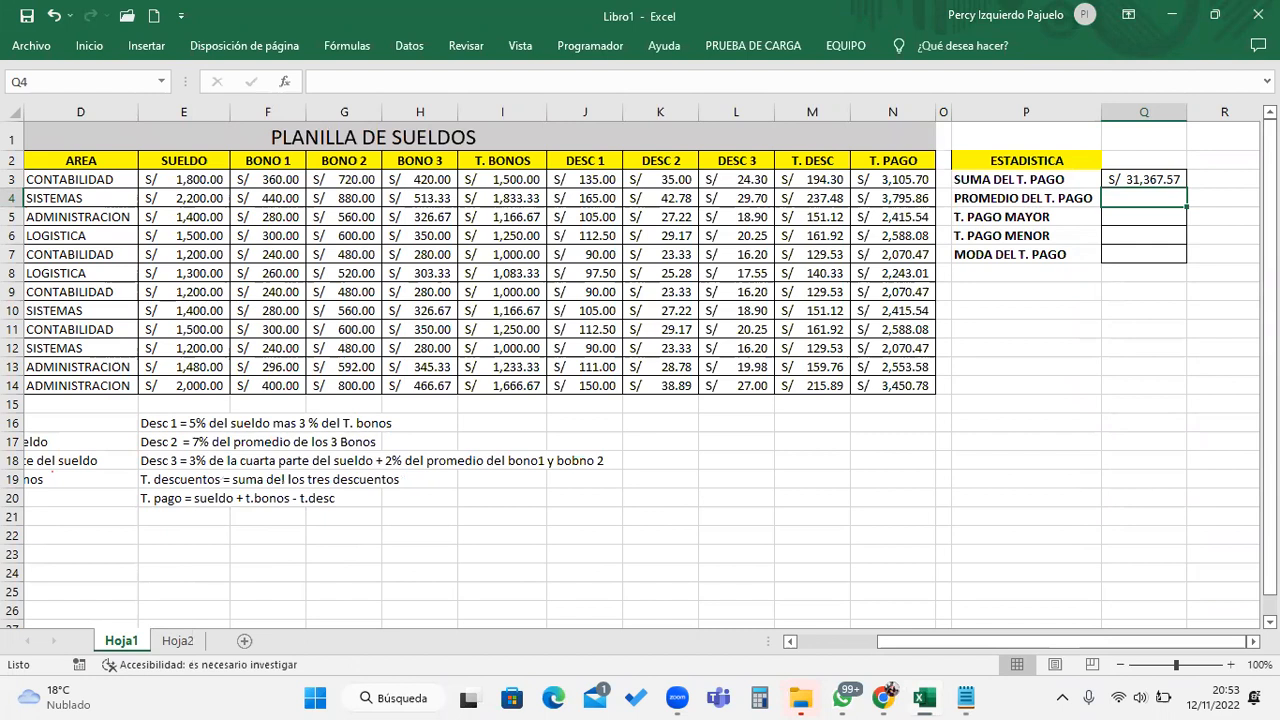
Write the formula =PROMEDIO(N3:N14) in cell Q4 for the average of the T. PAGO column
type("=PROME")
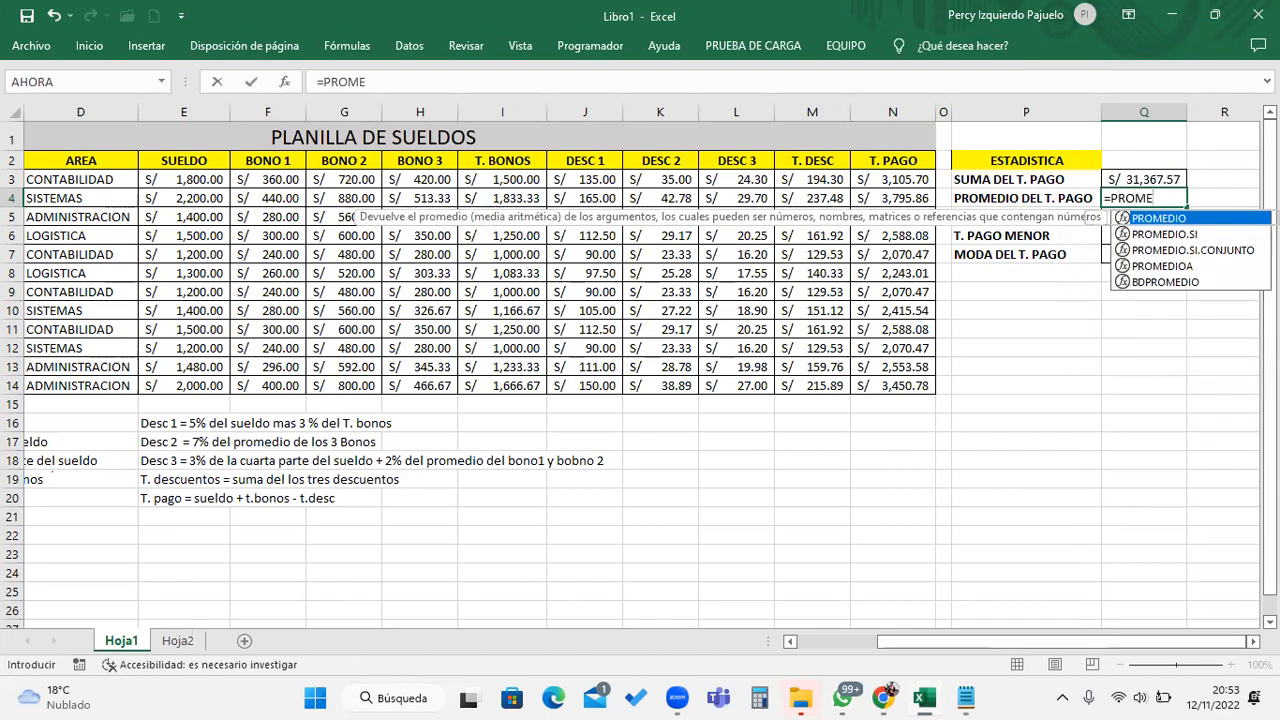
key("Tab")
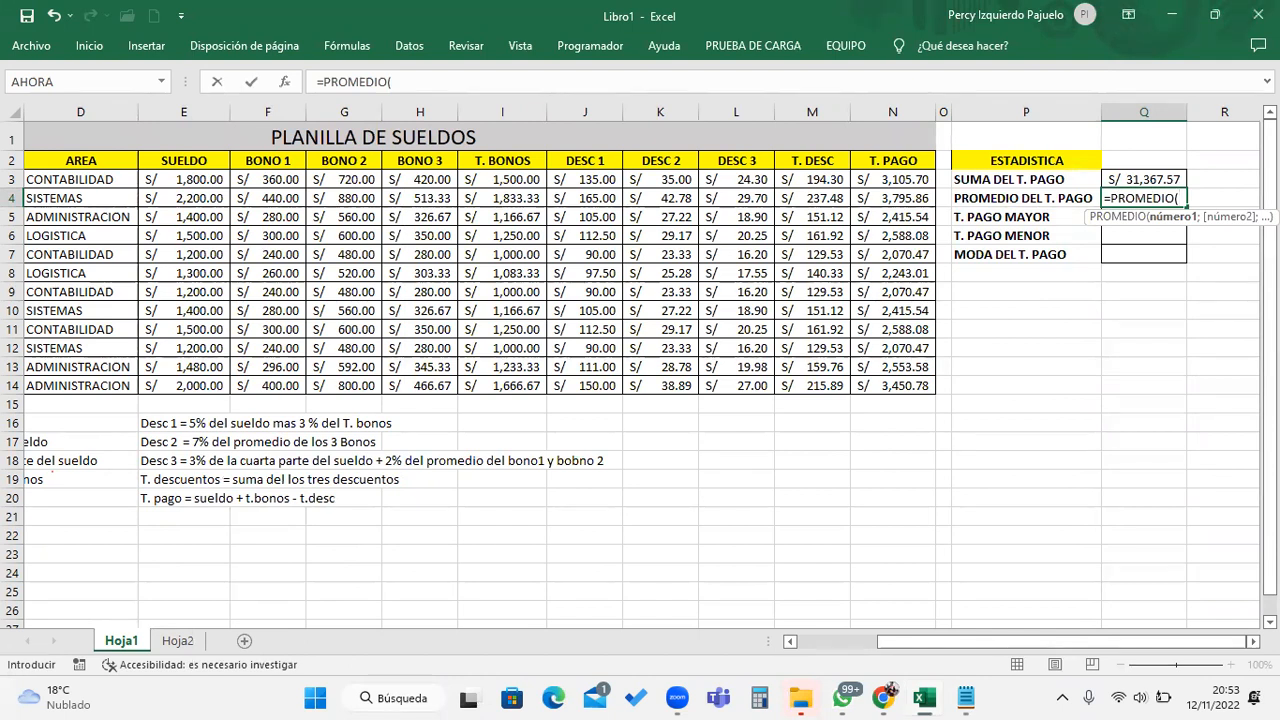
scroll(1054, 306, "right", 3)
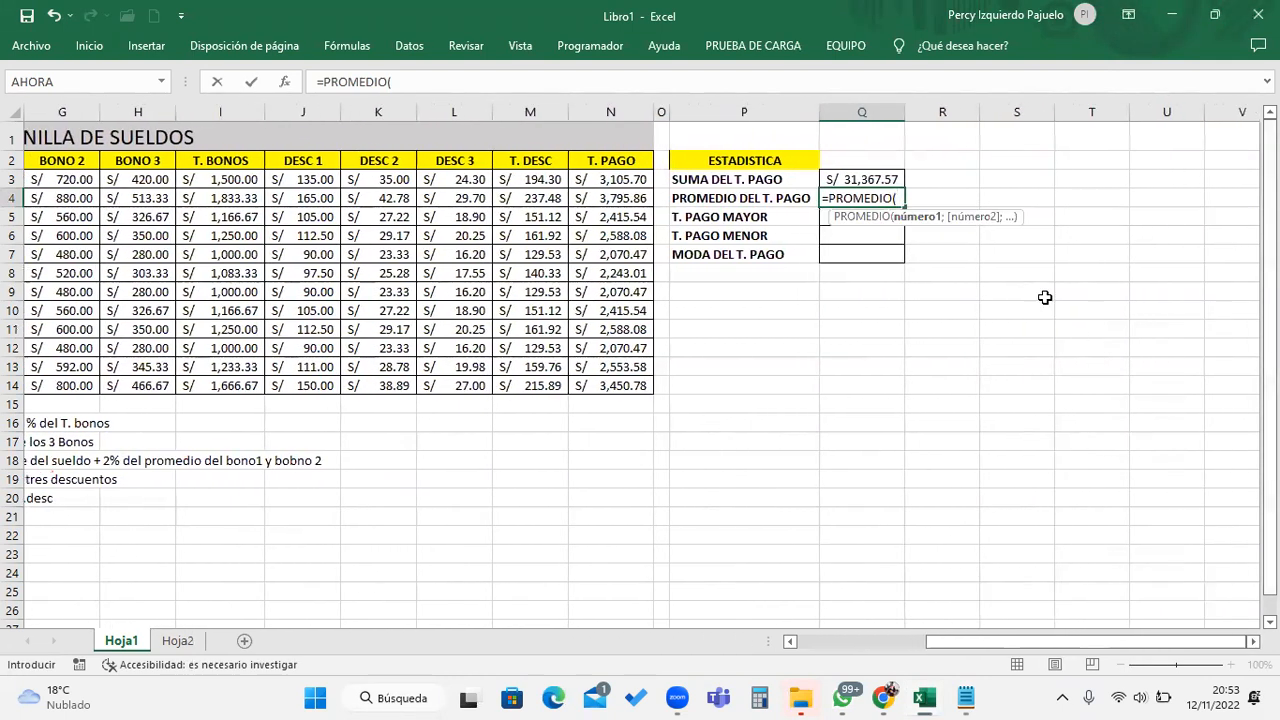
key("alt")
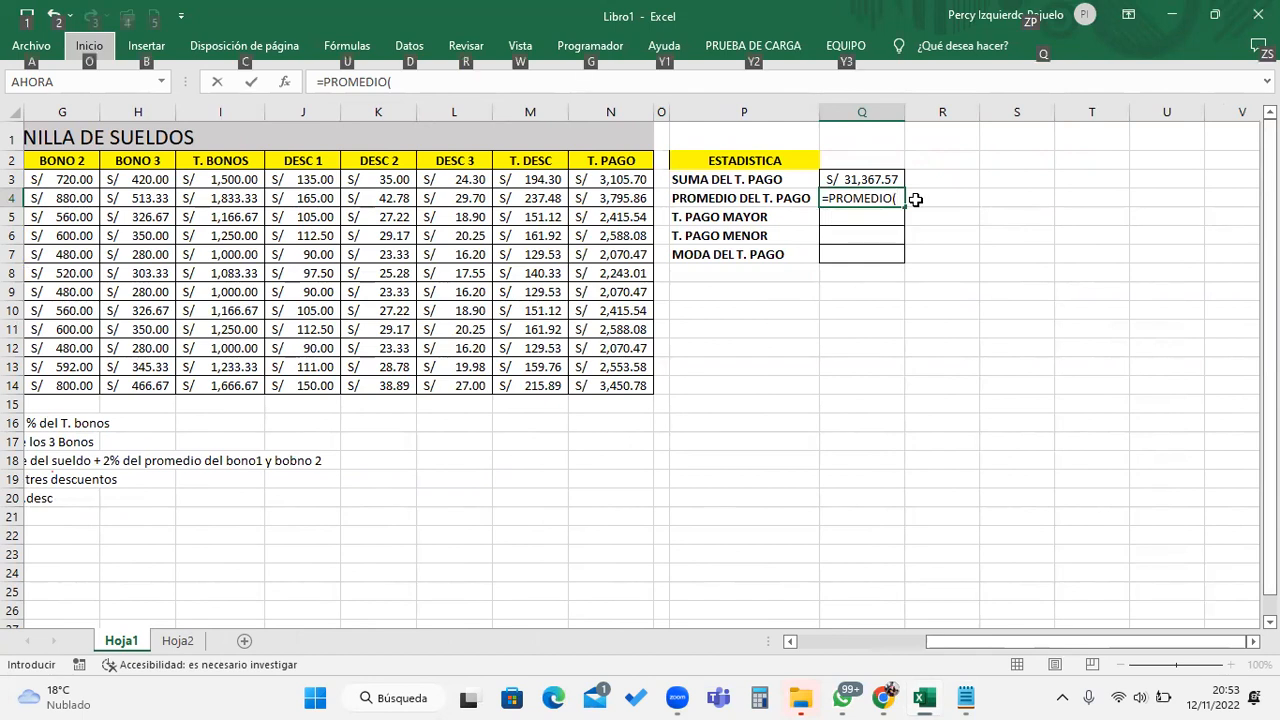
key("alt")
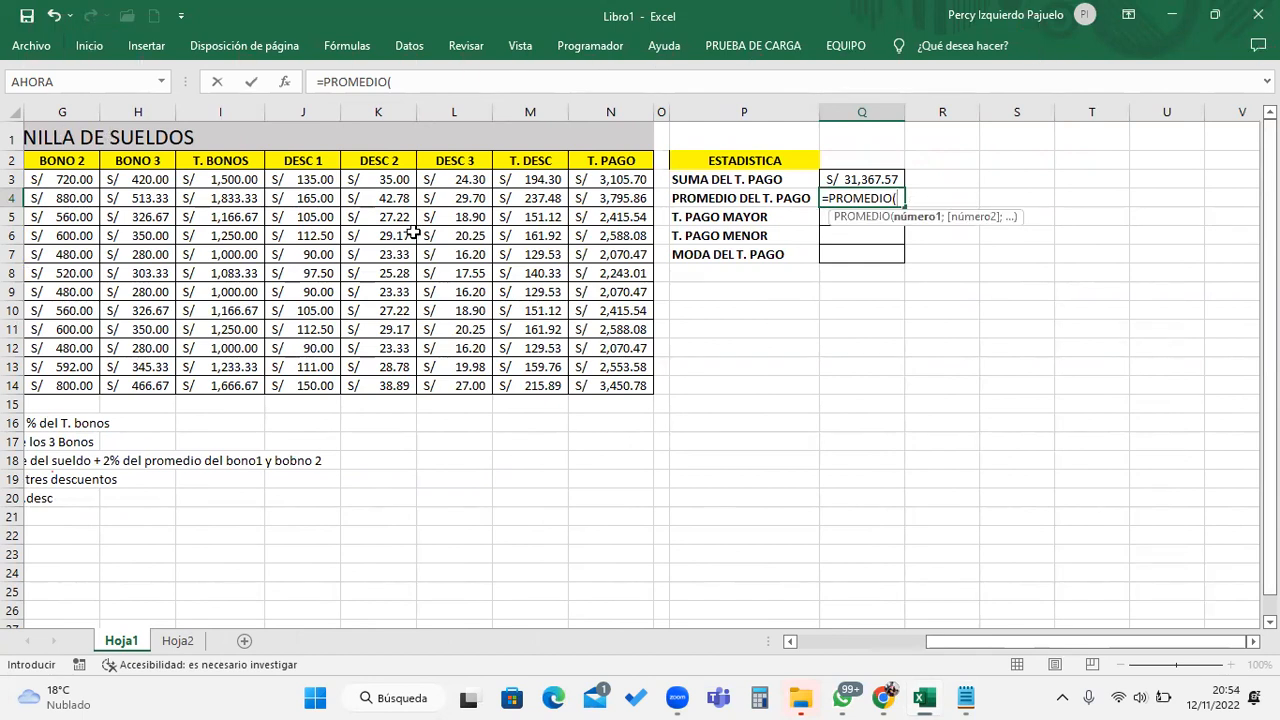
left_click_drag(580, 181, 600, 389)
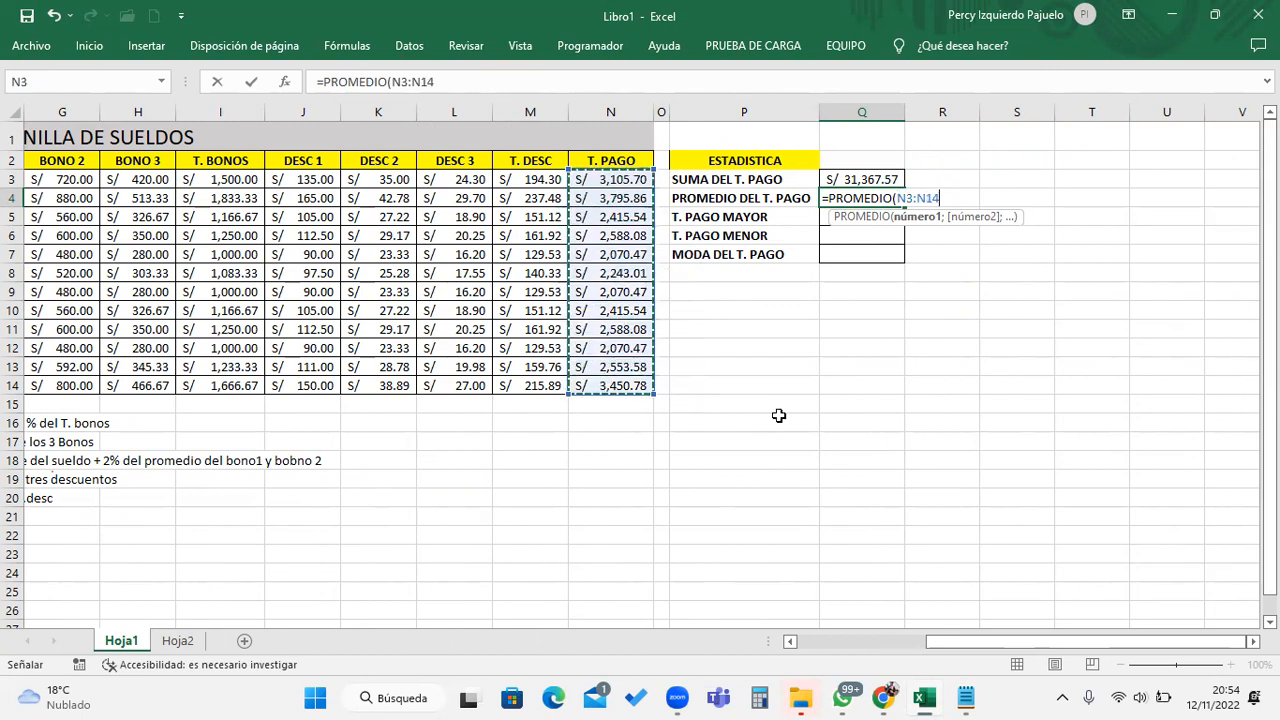
type(")")
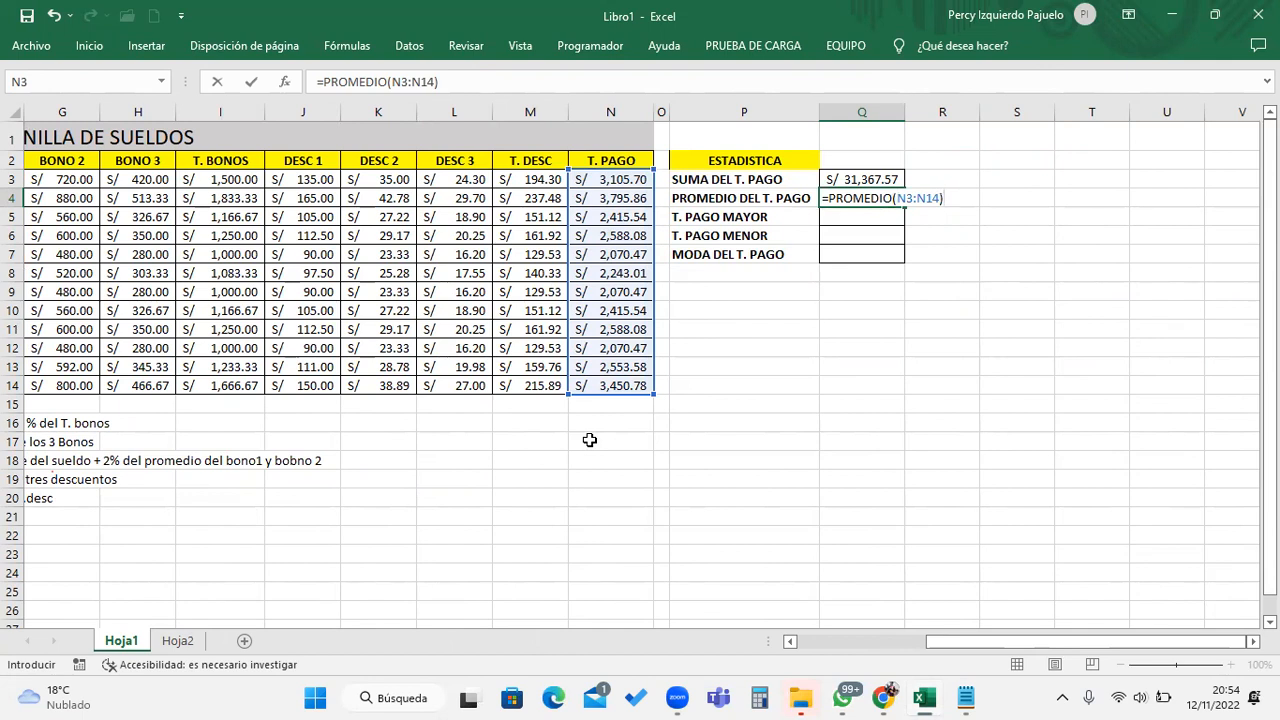
key("F2")
type("/12")
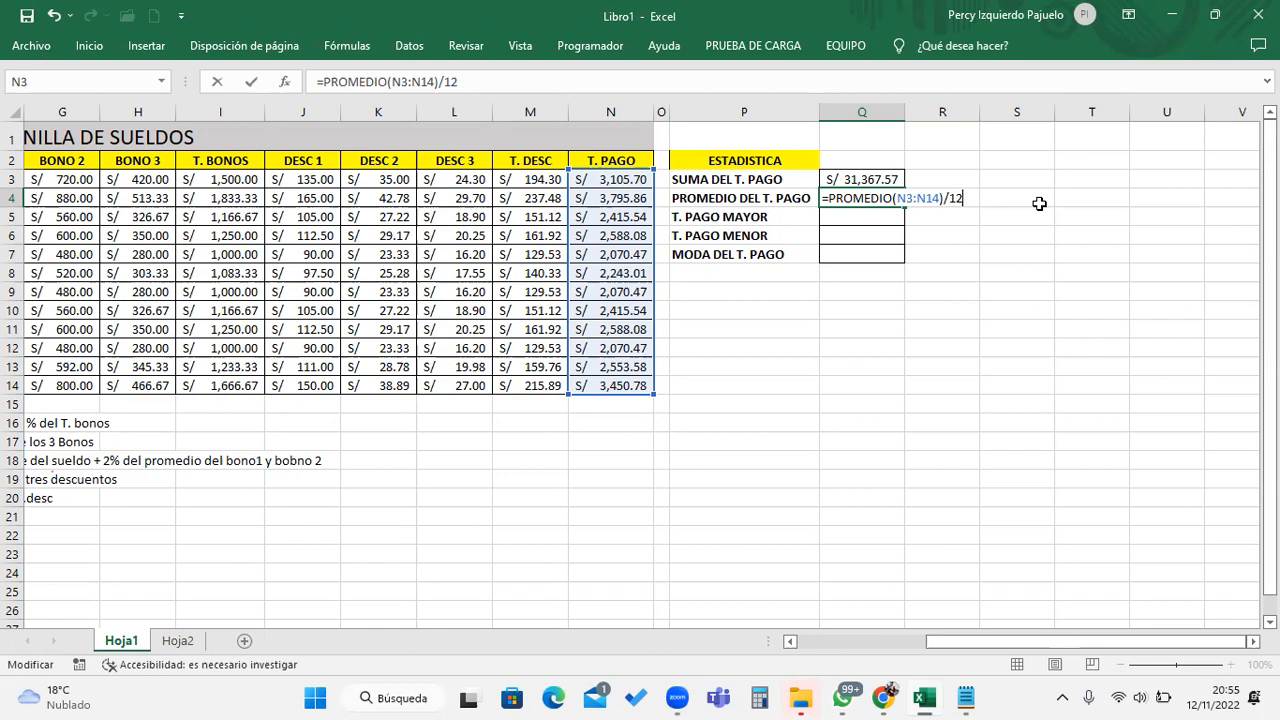
key("BackSpace")
key("BackSpace")
key("BackSpace")
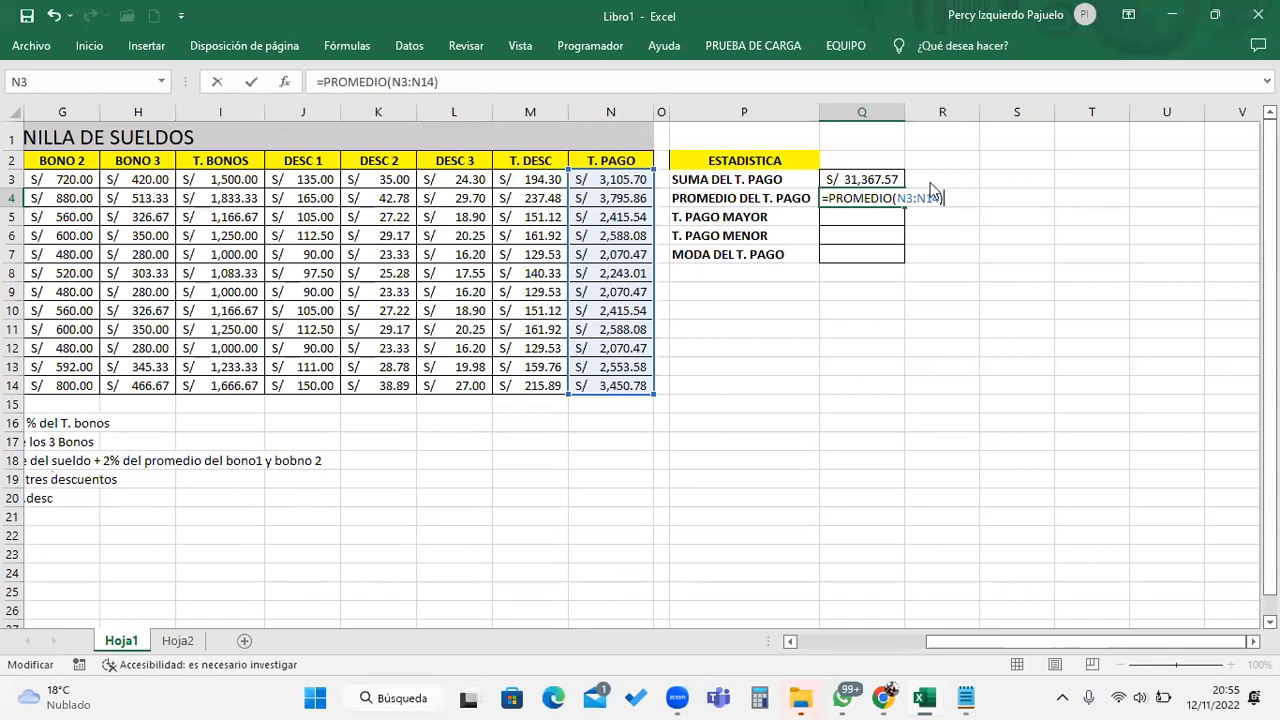
Commit the average formula in Q4 and widen column Q slightly to fit the T. PAGO sum
key("Return")
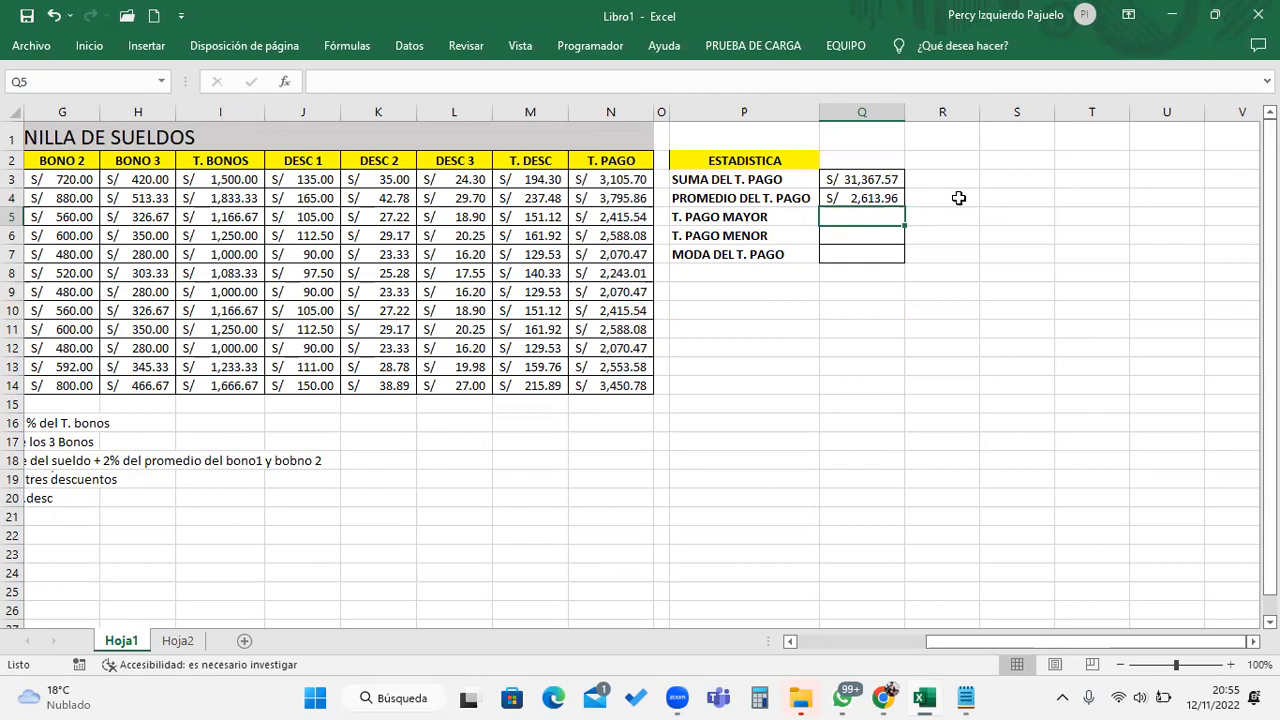
scroll(967, 196, "up", 3)
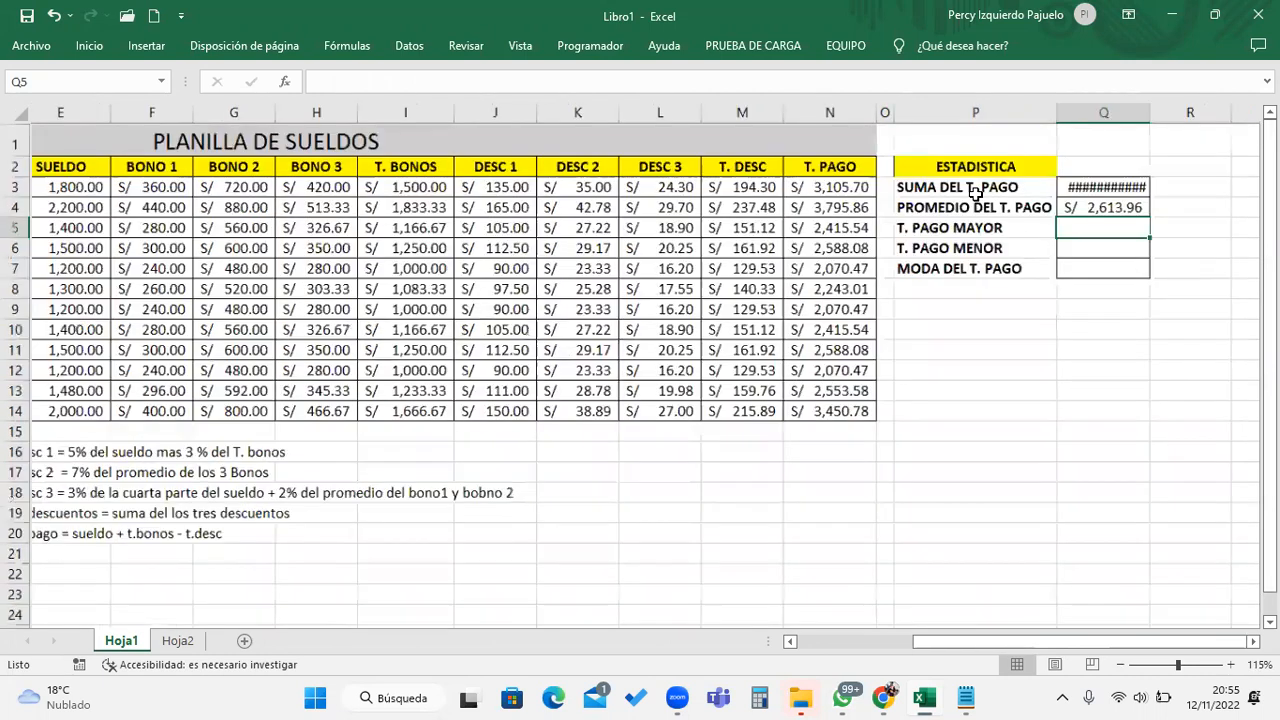
scroll(1114, 271, "right", 5)
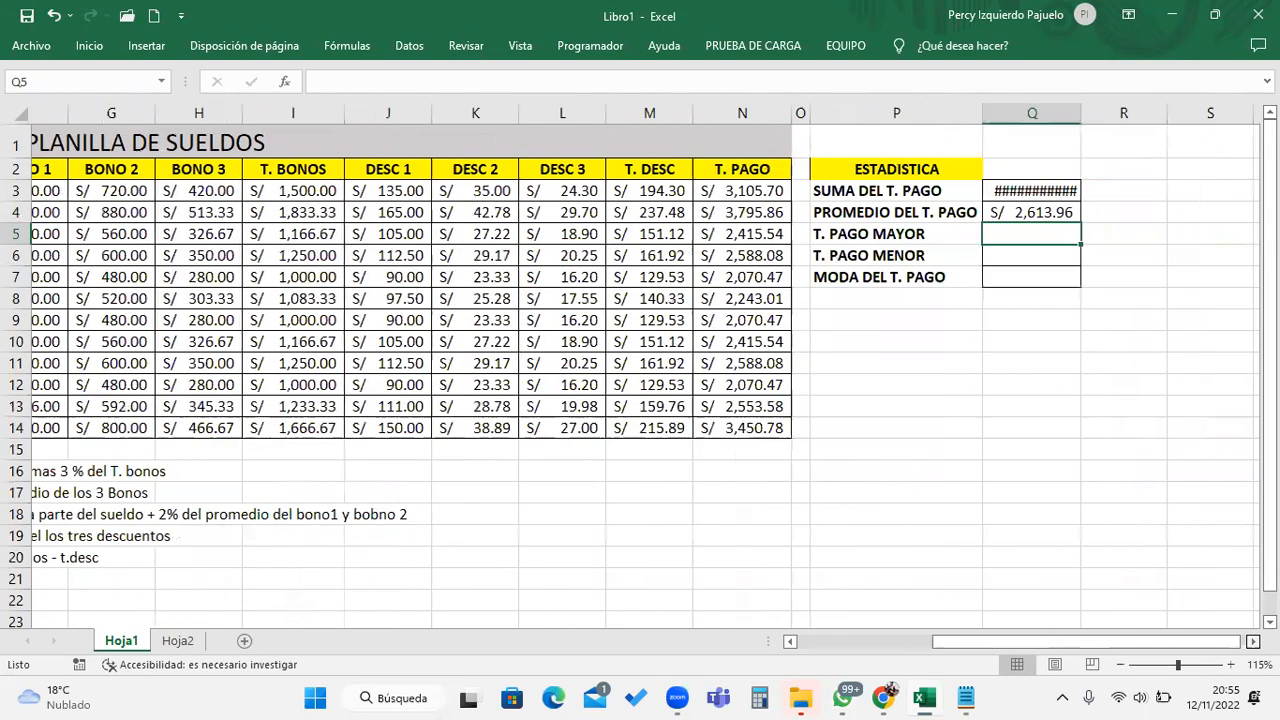
scroll(1072, 220, "up", 1)
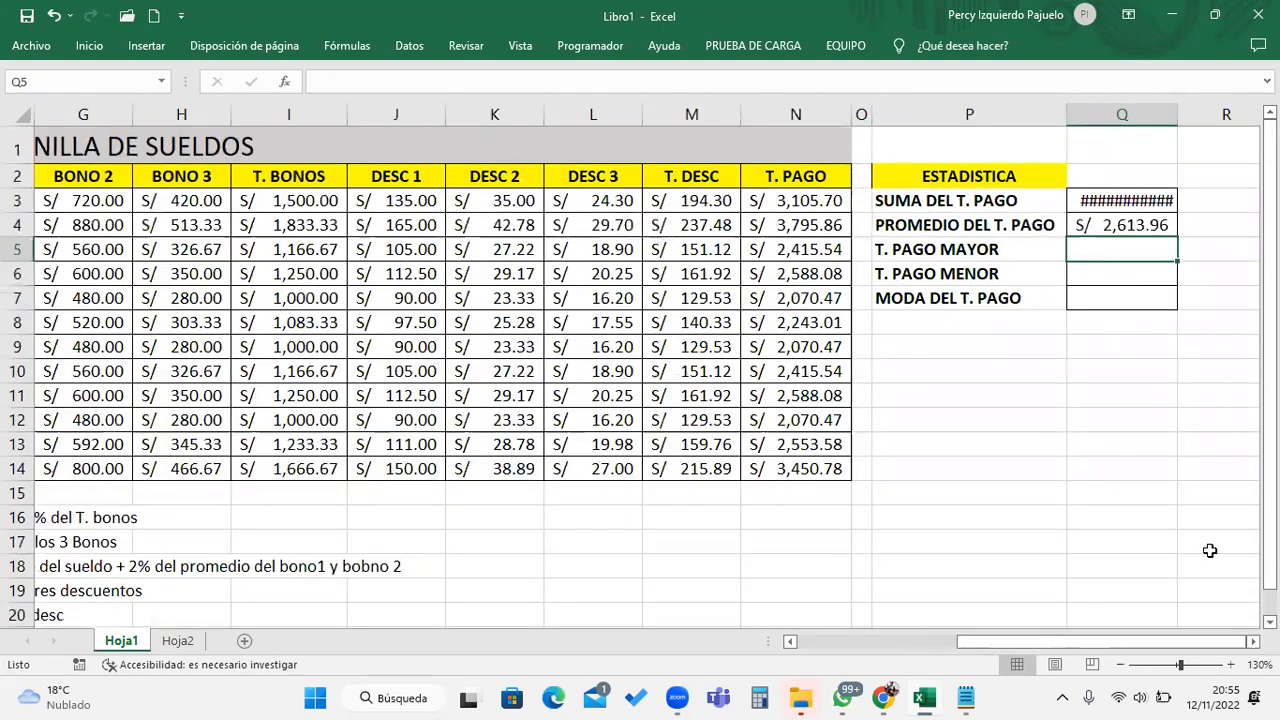
left_click(1253, 642)
scroll(1180, 509, "right", 3)
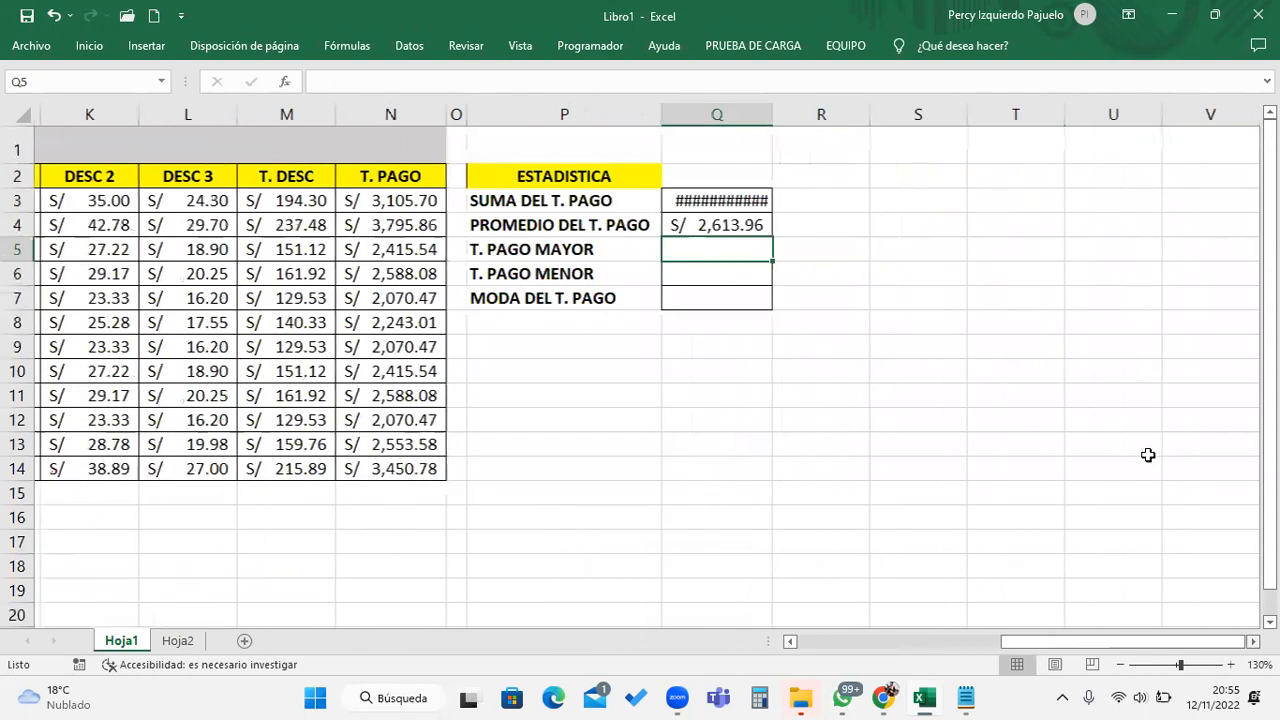
left_click_drag(774, 118, 777, 118)
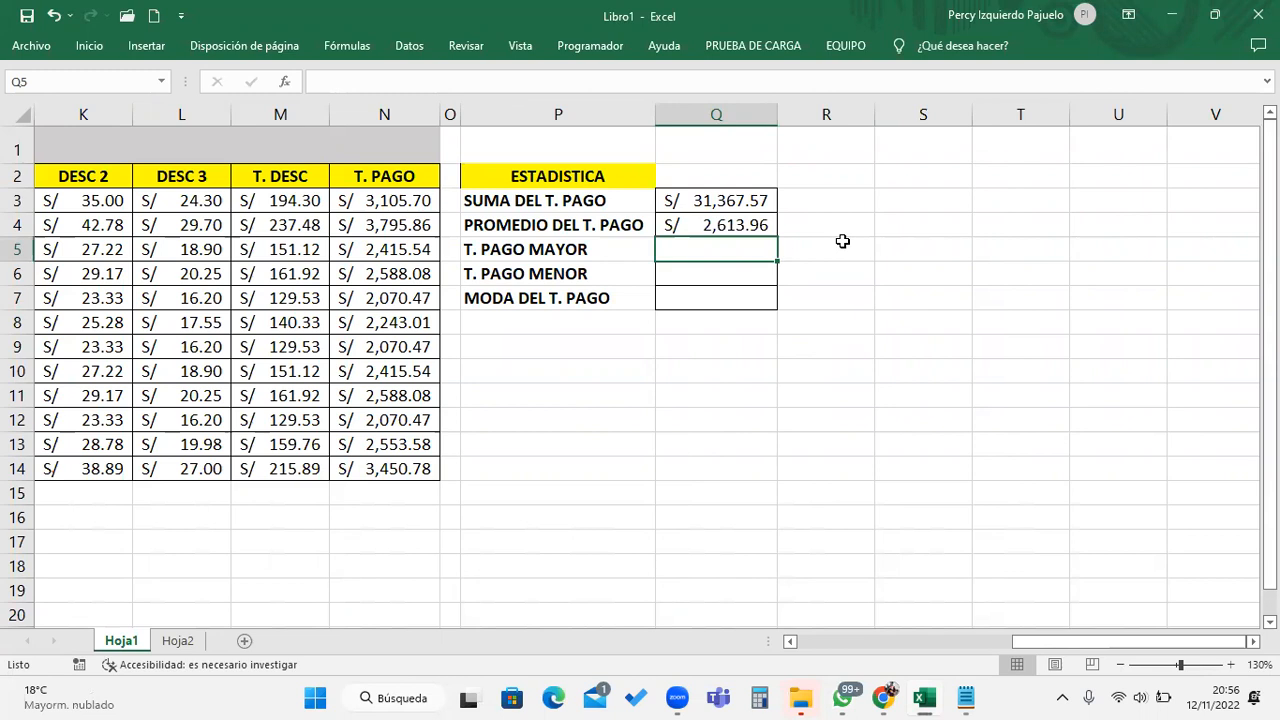
Calculate the highest T. PAGO in cell Q5 with the formula =MAX(N3:N14)
type("=")
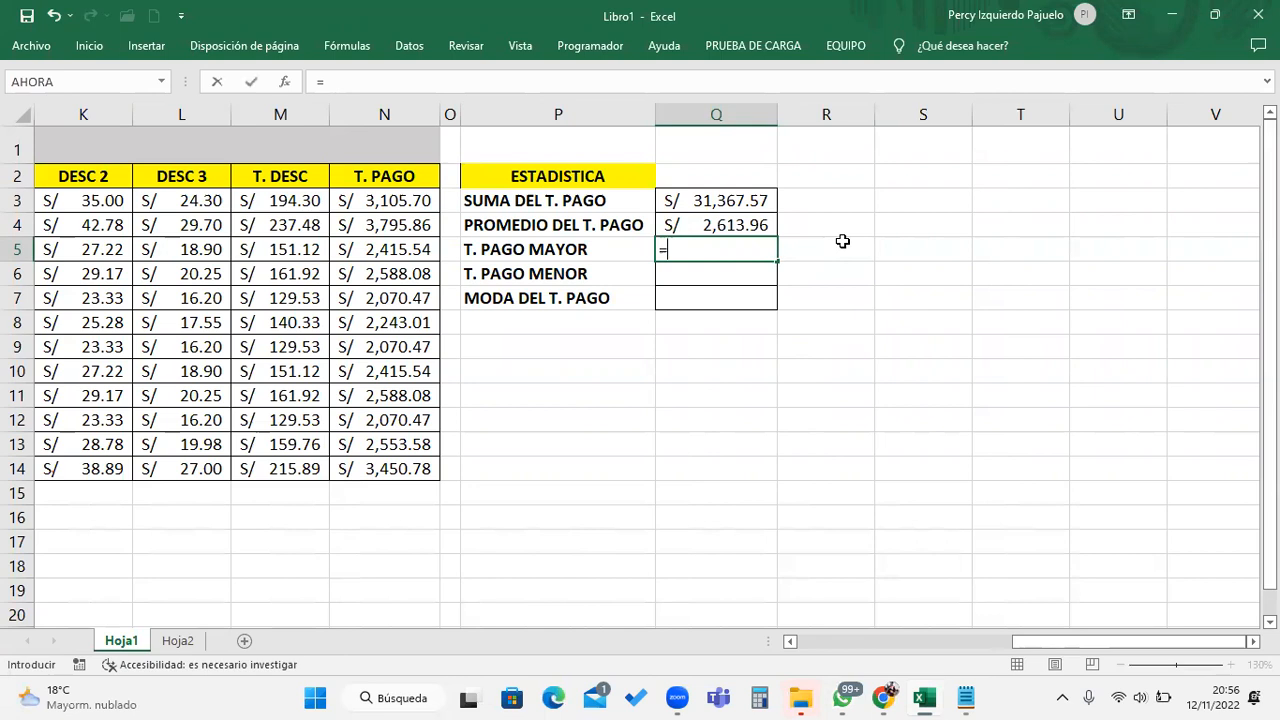
type("MAX(")
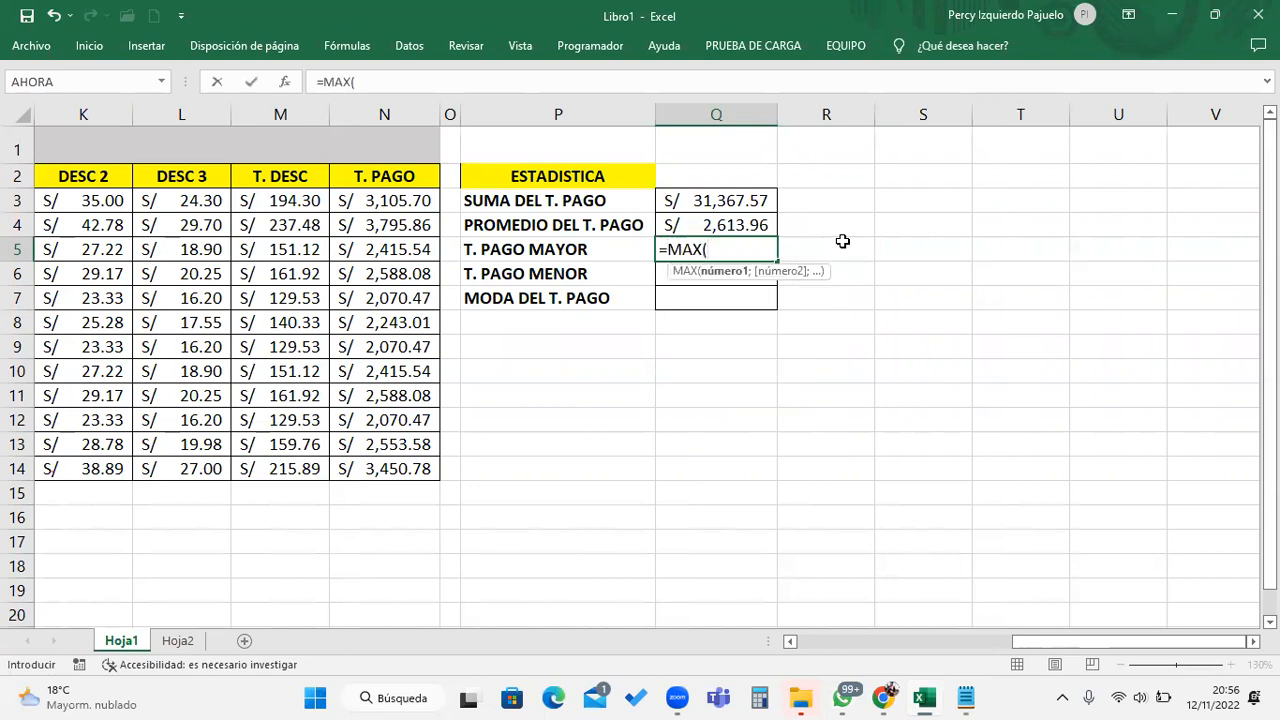
left_click_drag(420, 205, 420, 468)
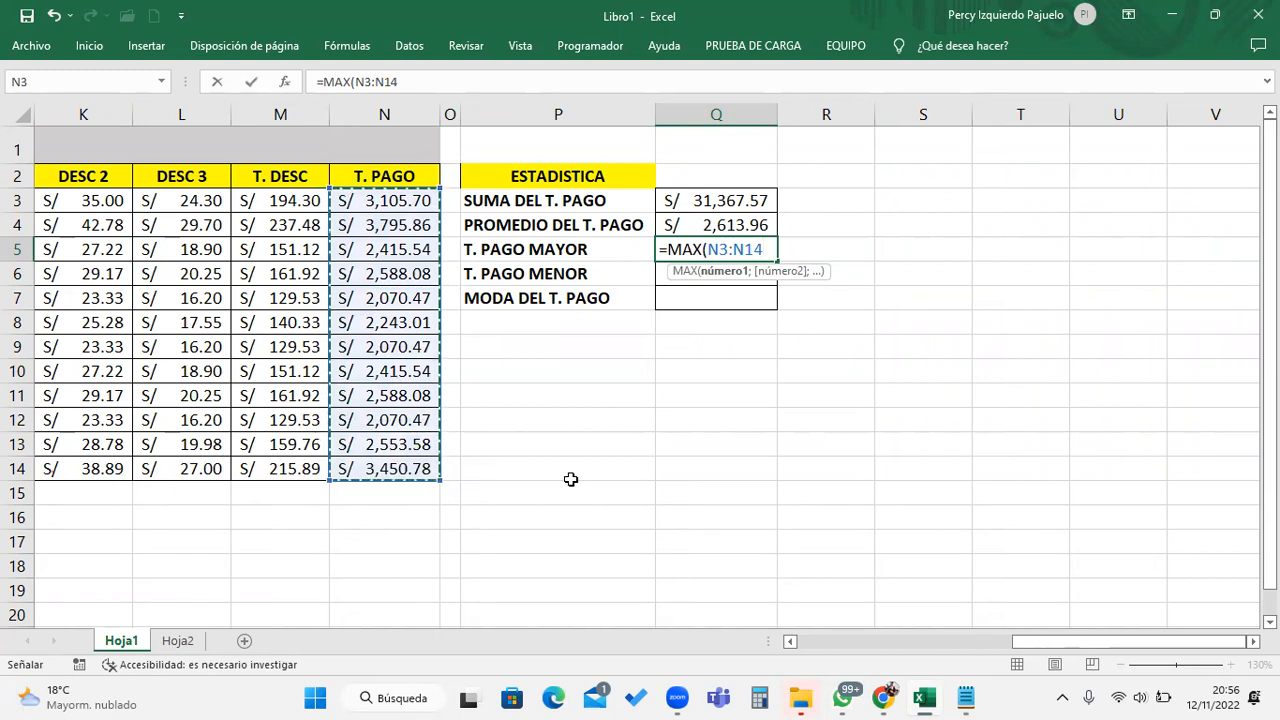
type(")")
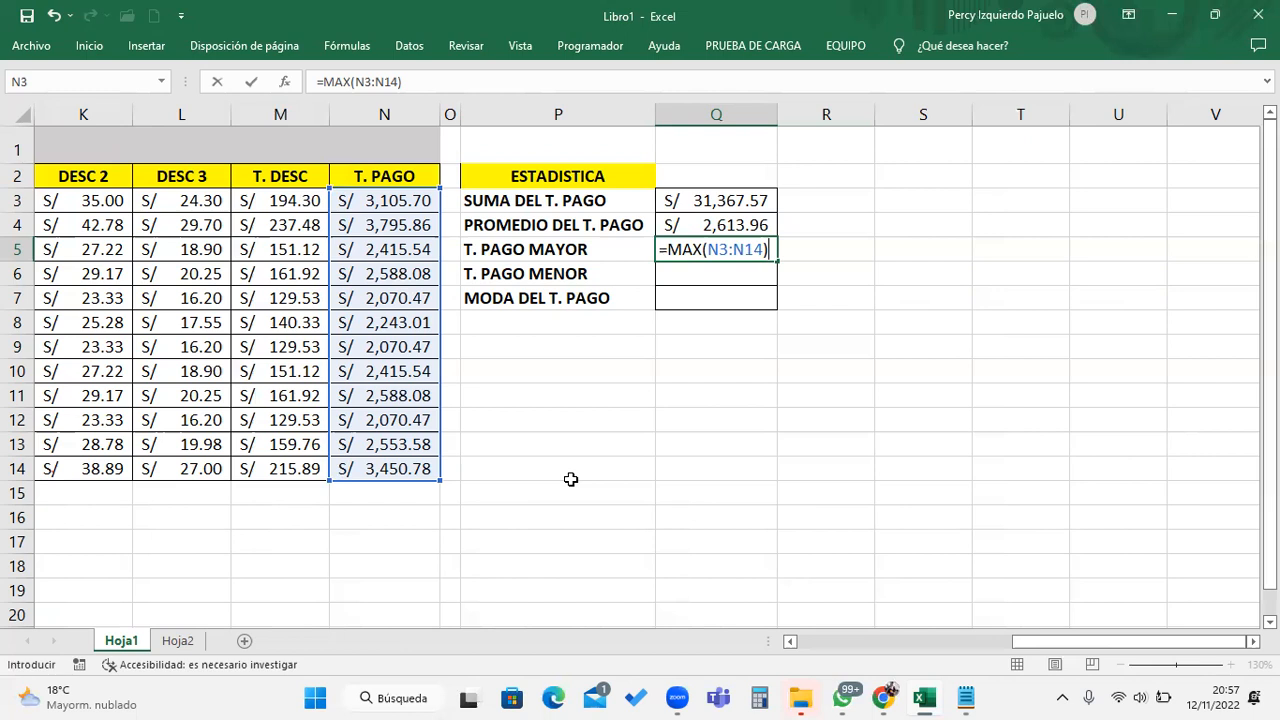
key("Return")
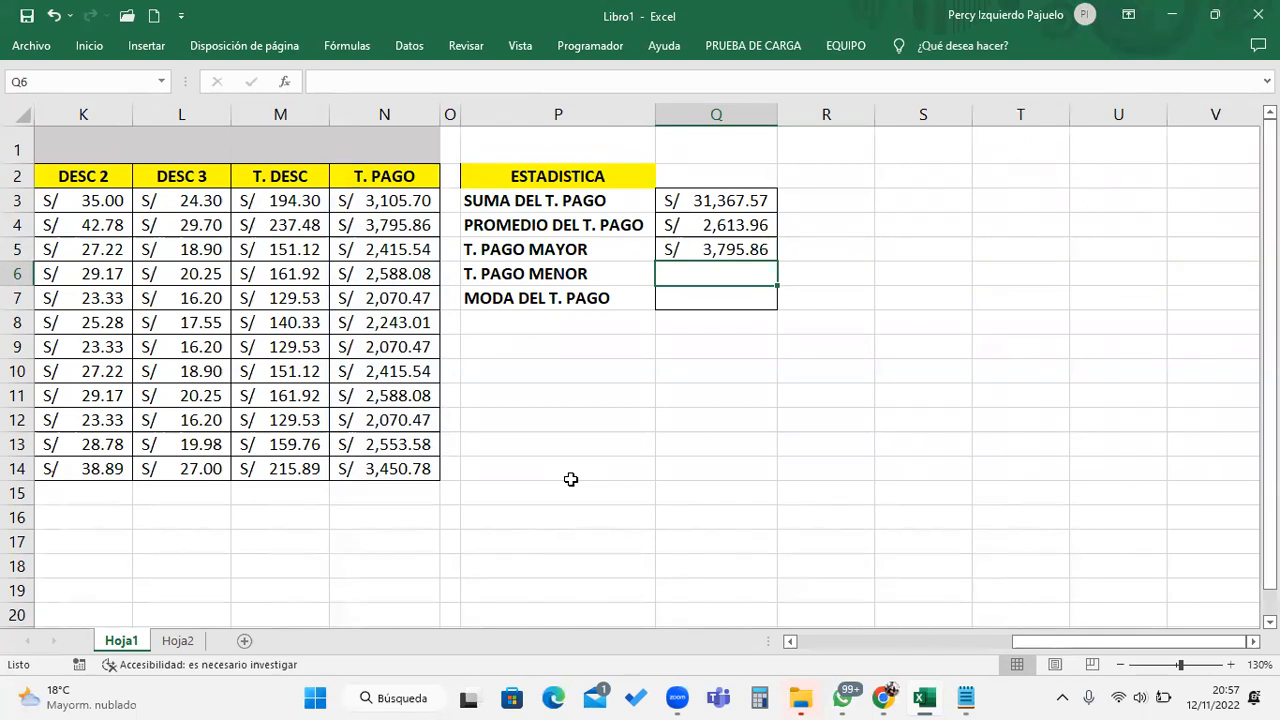
Calculate the lowest T. PAGO in cell Q6 with the formula =MIN(N3:N14)
type("=M")
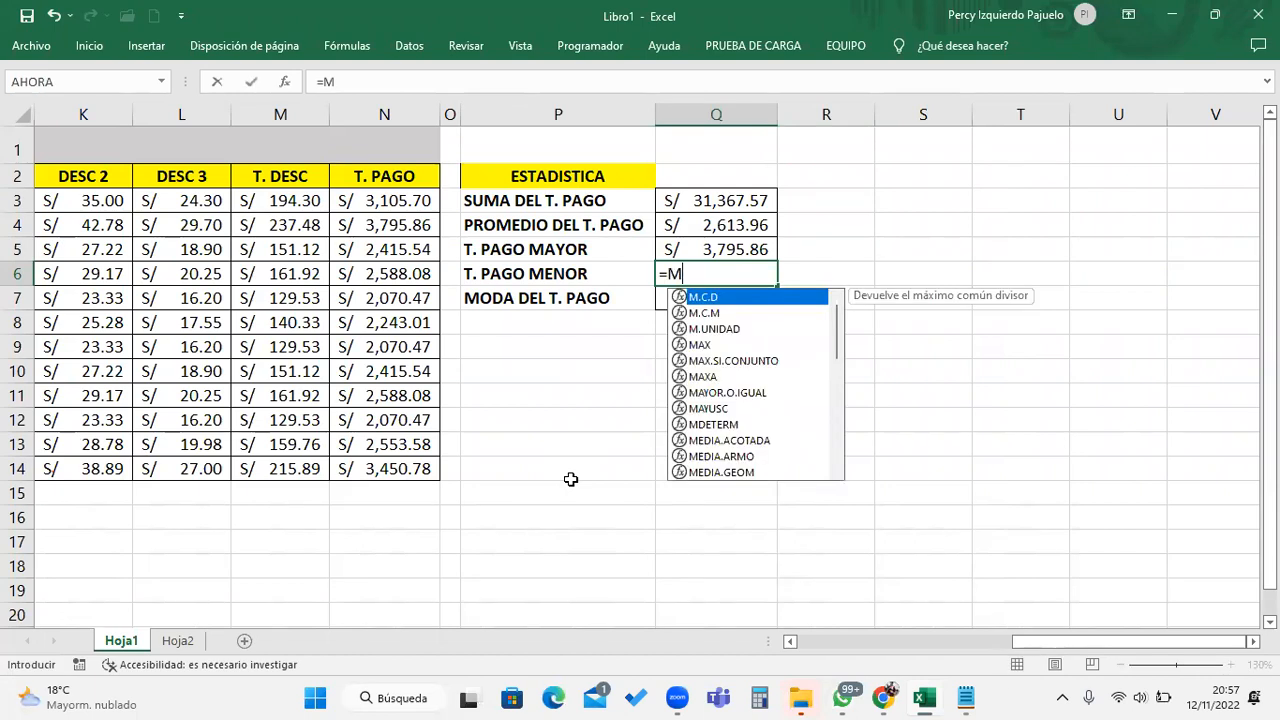
type("IN(")
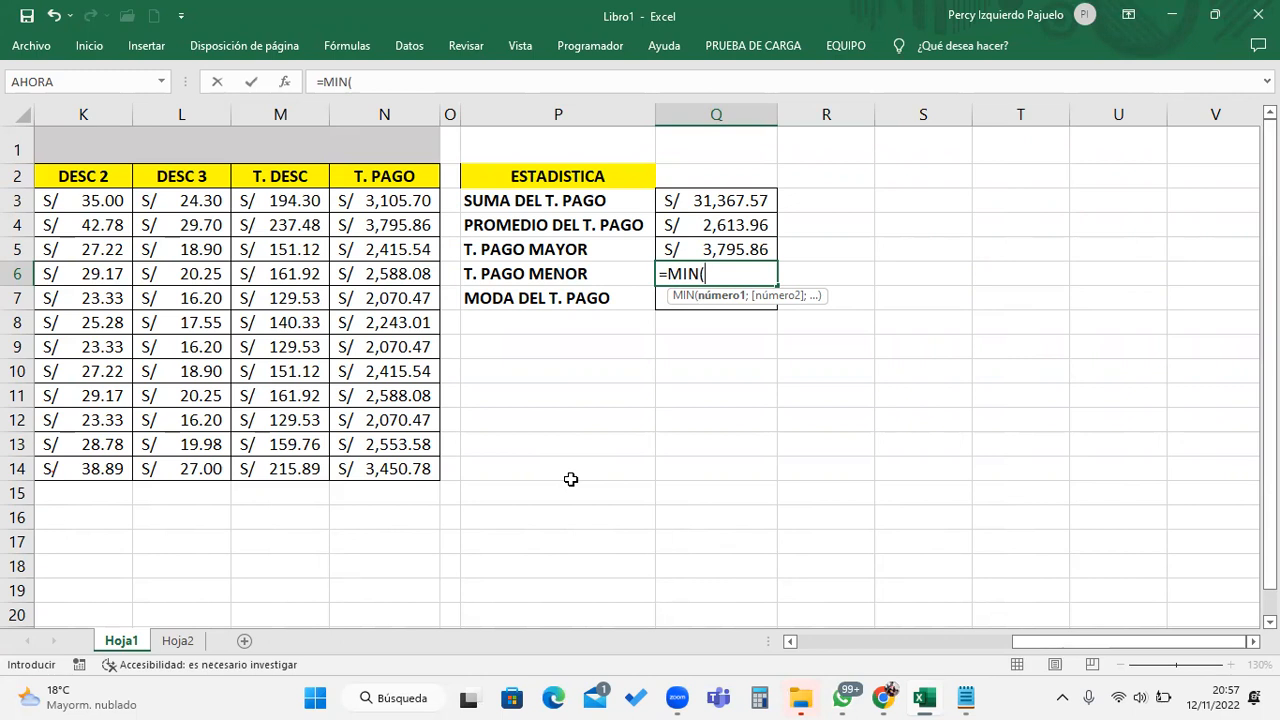
left_click_drag(406, 201, 401, 471)
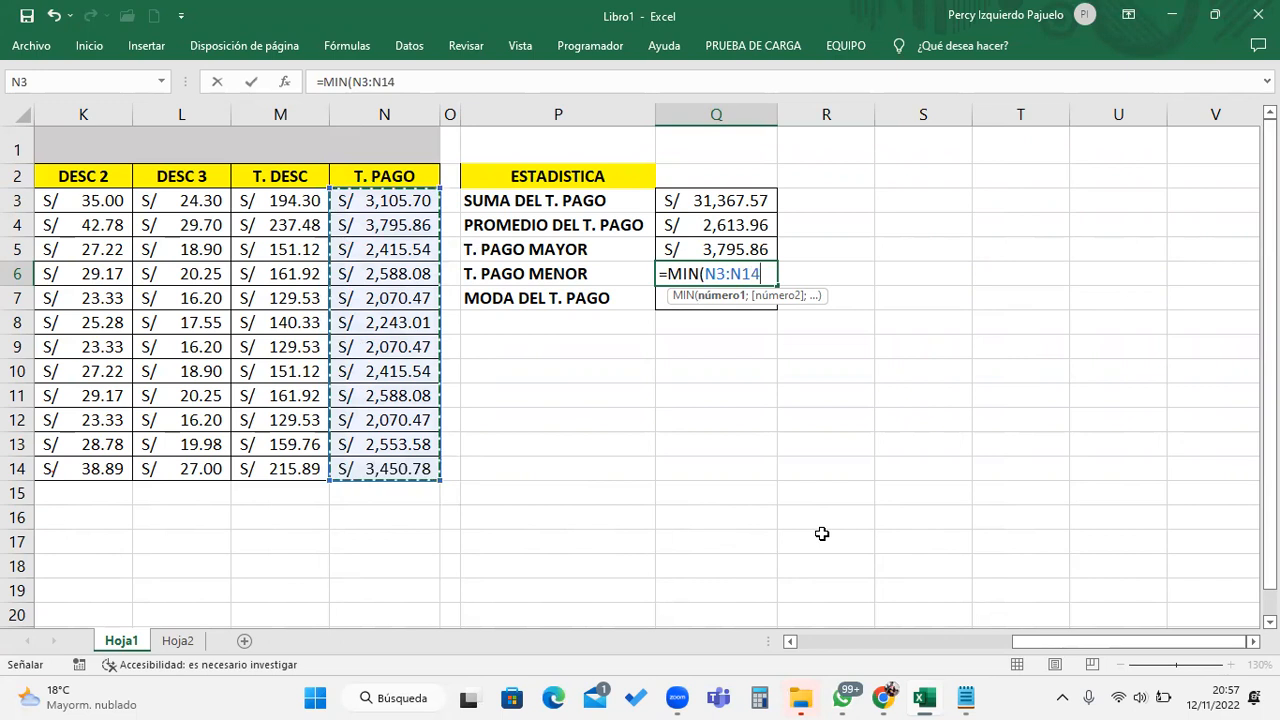
type(")")
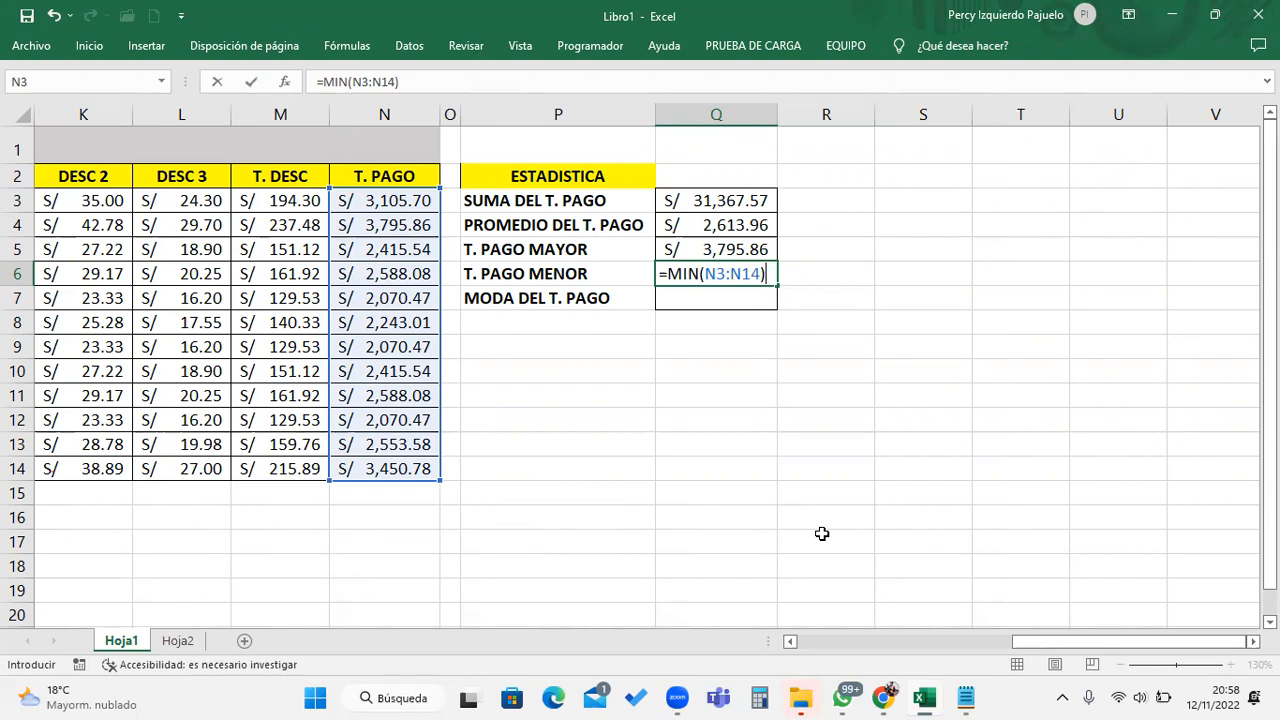
key("Return")
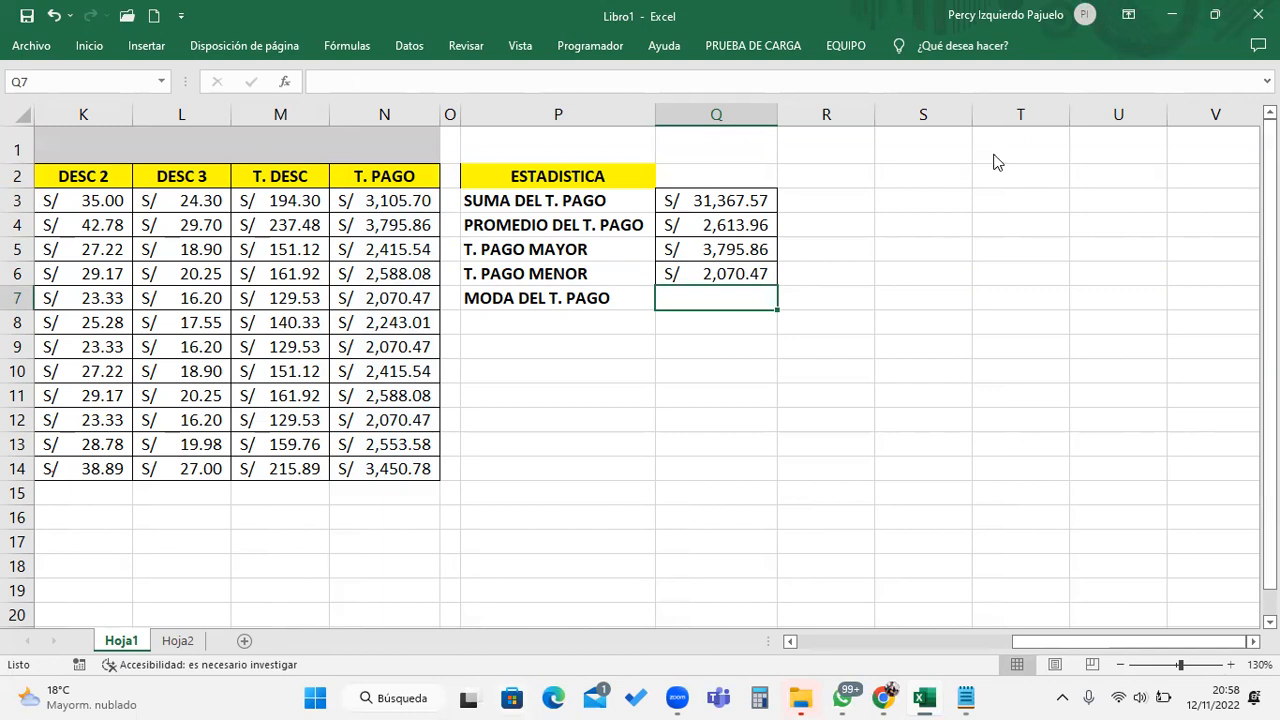
left_click(1035, 303)
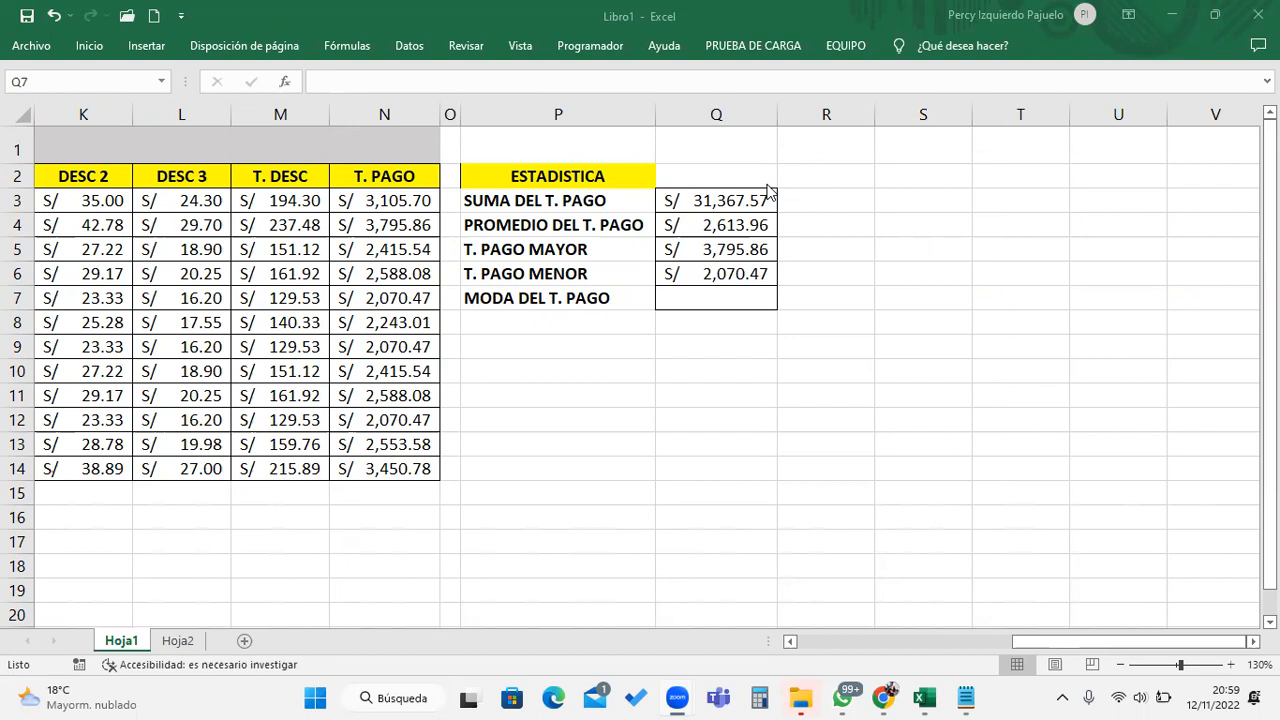
Calculate the mode of the T. PAGO column in cell Q7 with the formula =MODA.UNO(N3:N14)
left_click(747, 302)
type("=MOD")
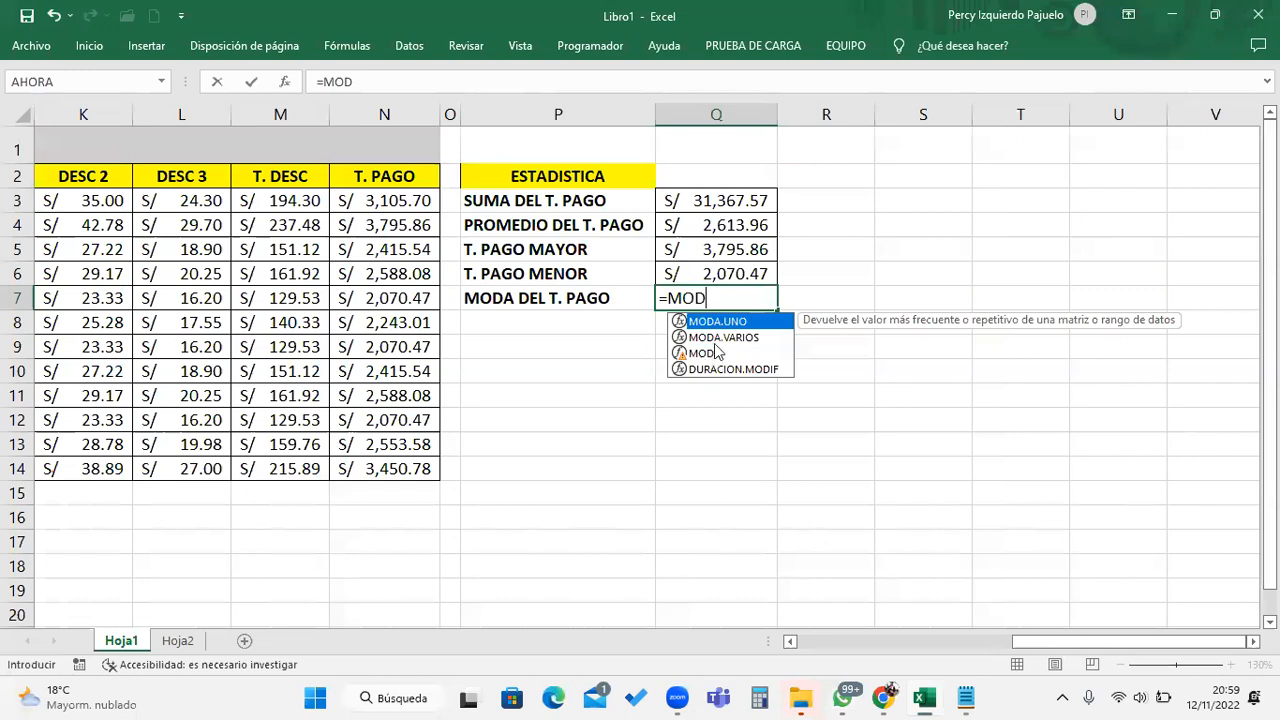
double_click(720, 321)
left_click_drag(399, 206, 423, 468)
type("9")
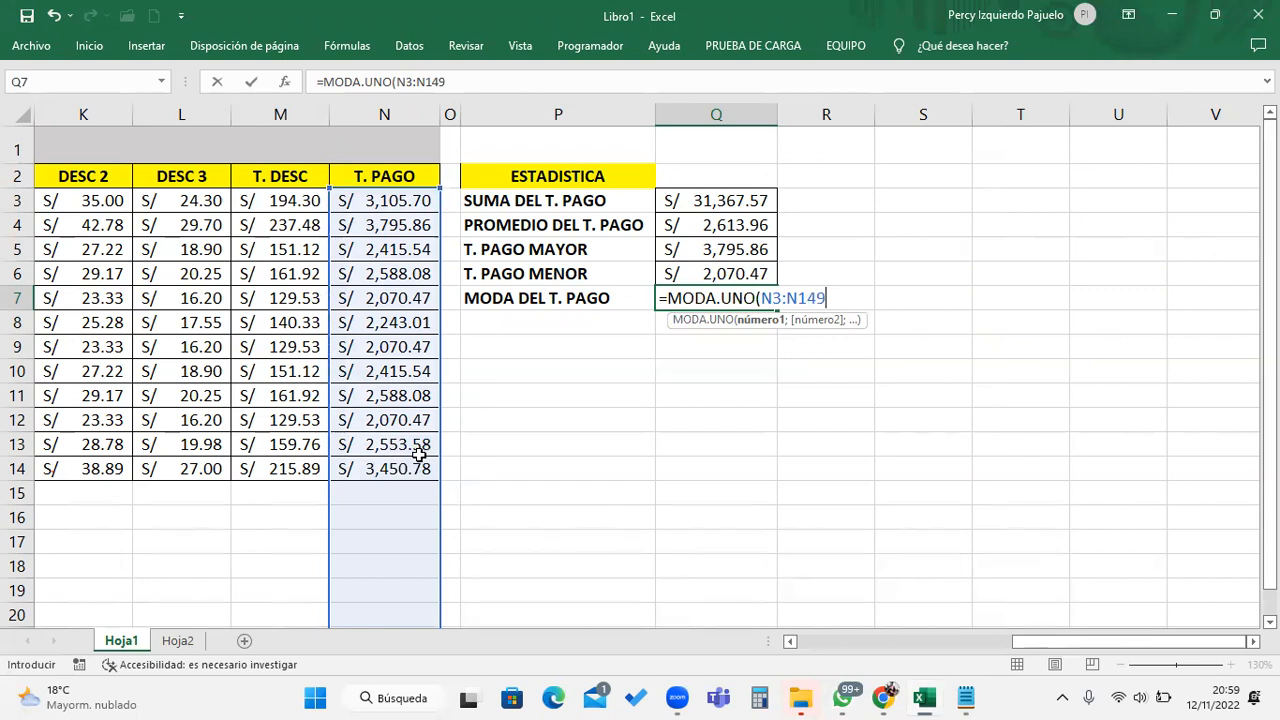
key("BackSpace")
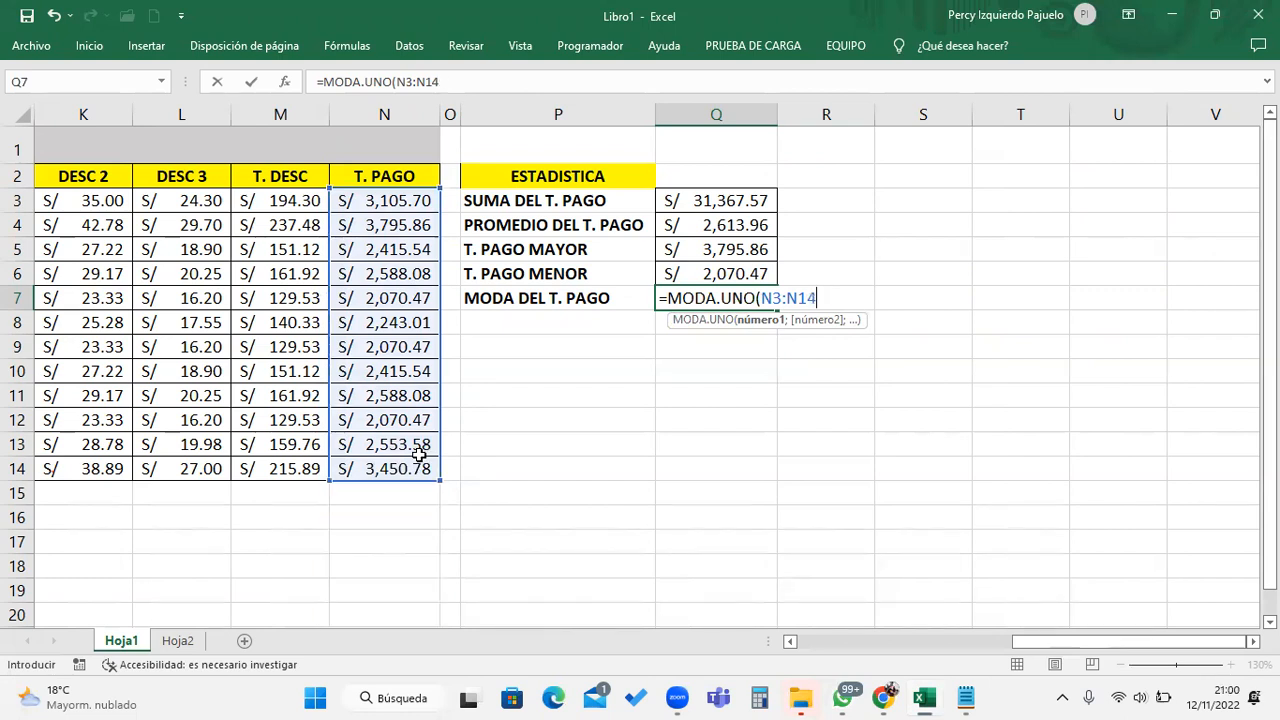
type(")")
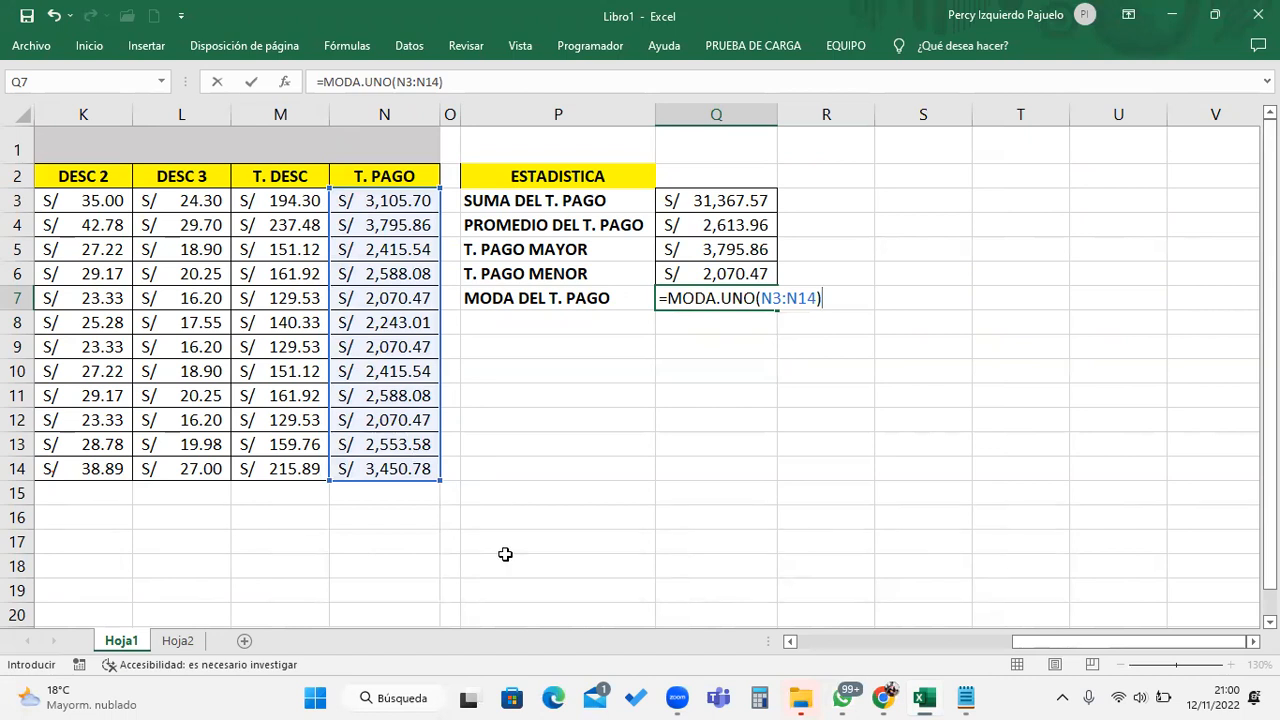
key("Return")
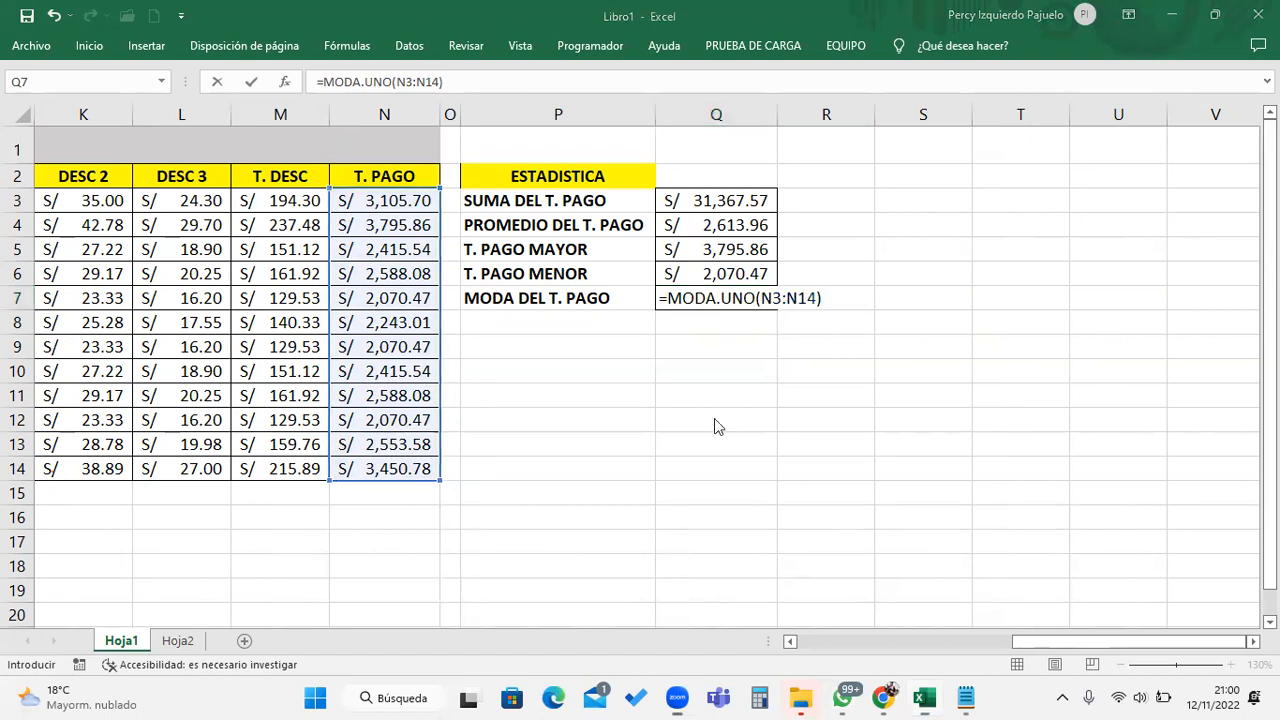
left_click(828, 298)
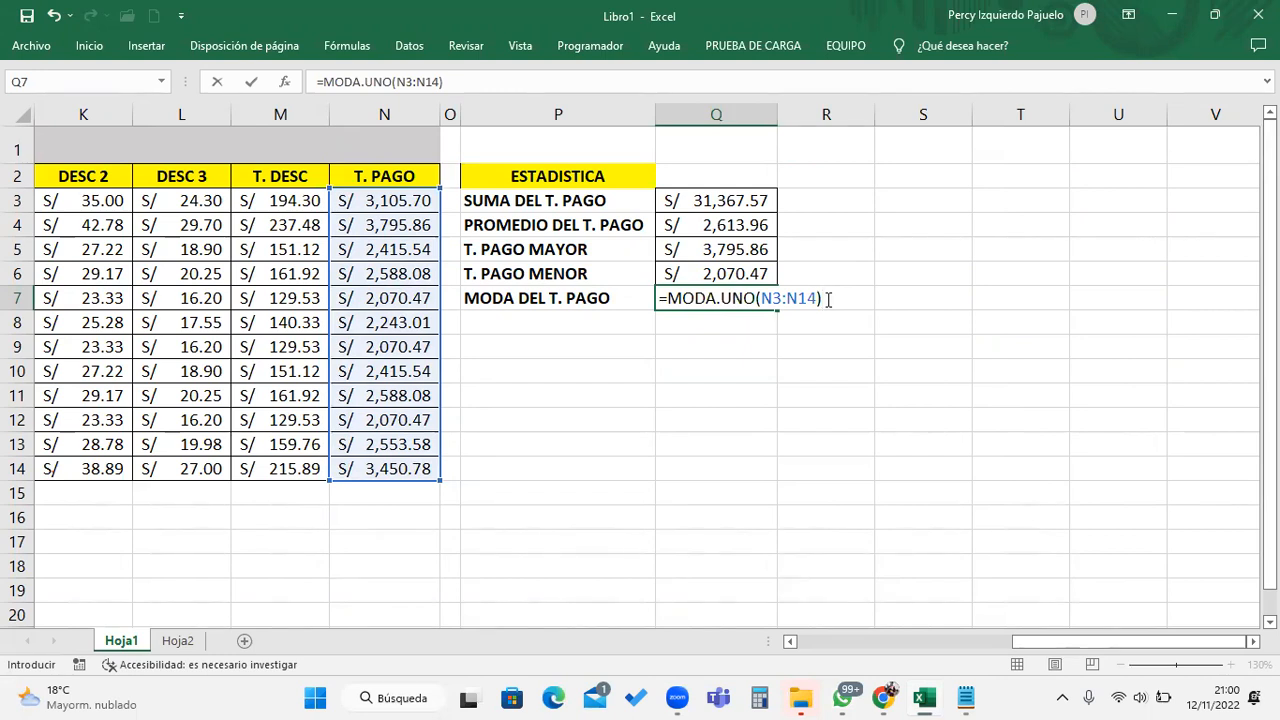
key("Return")
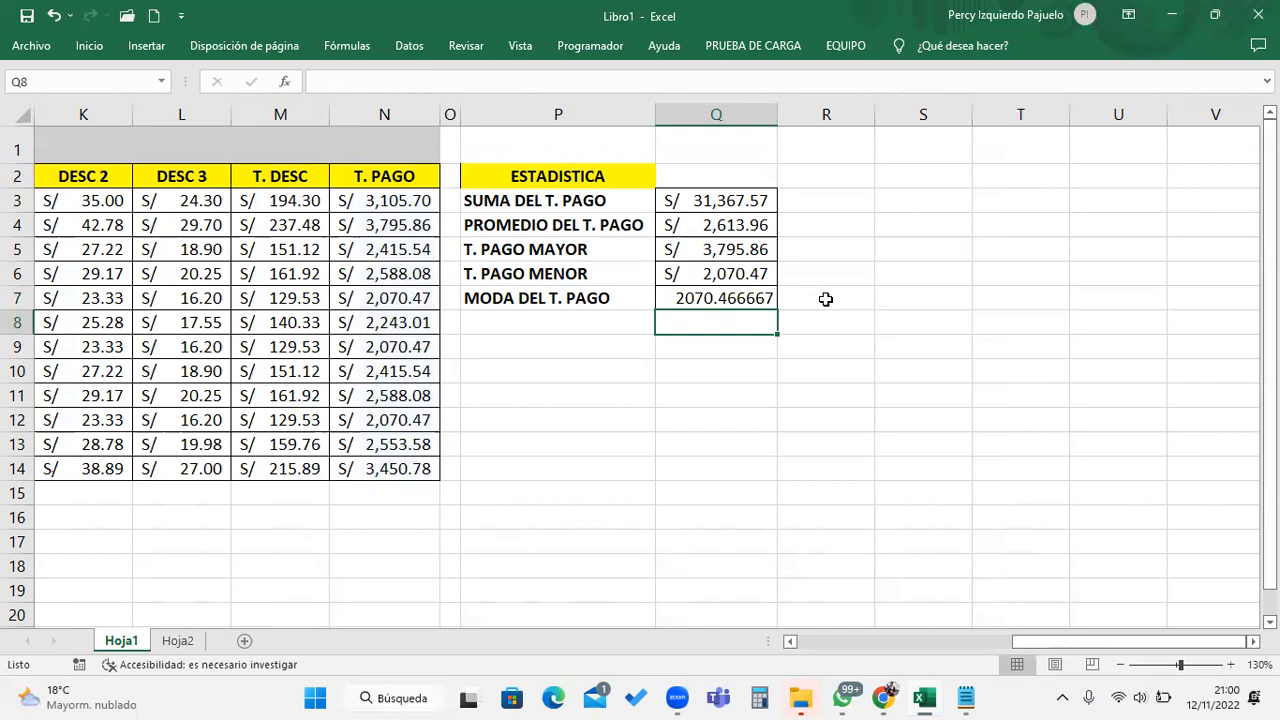
left_click(712, 302)
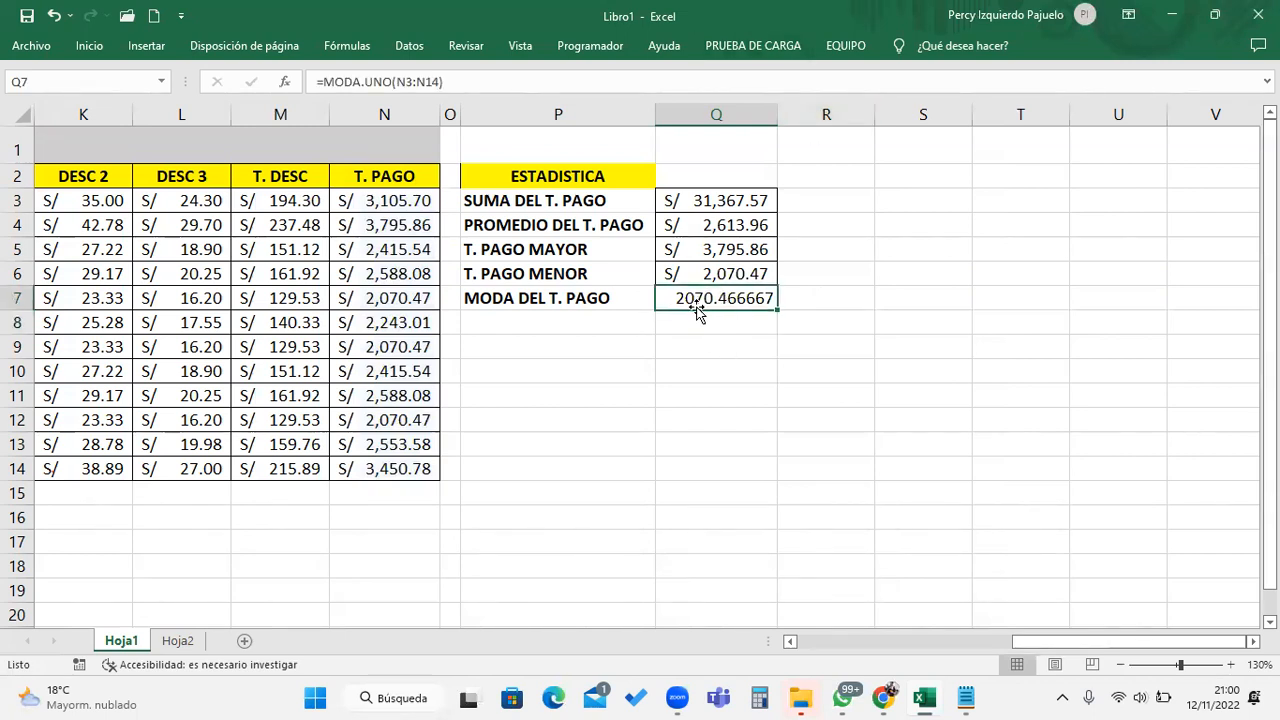
left_click(782, 414)
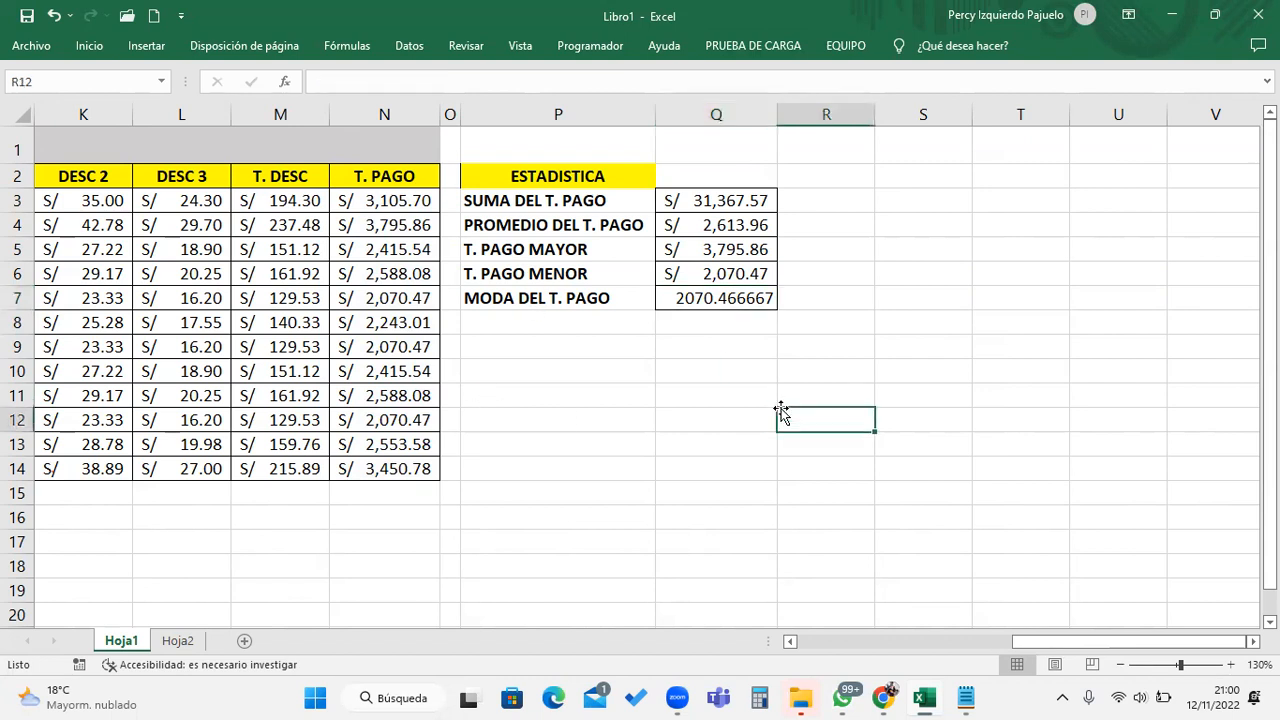
left_click(792, 396)
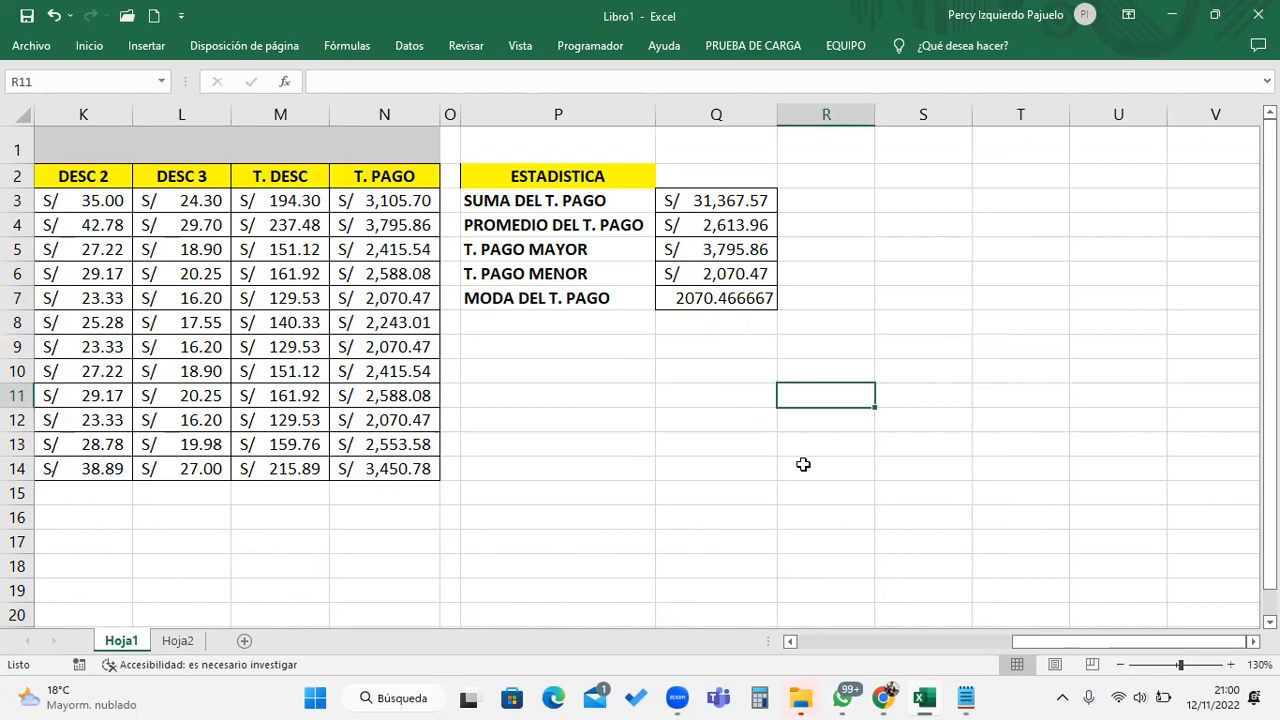
Examine the row 3 formulas in the BONO 1, BONO 2, BONO 3, T. BONOS and DESC 2 columns
left_click_drag(1071, 643, 943, 645)
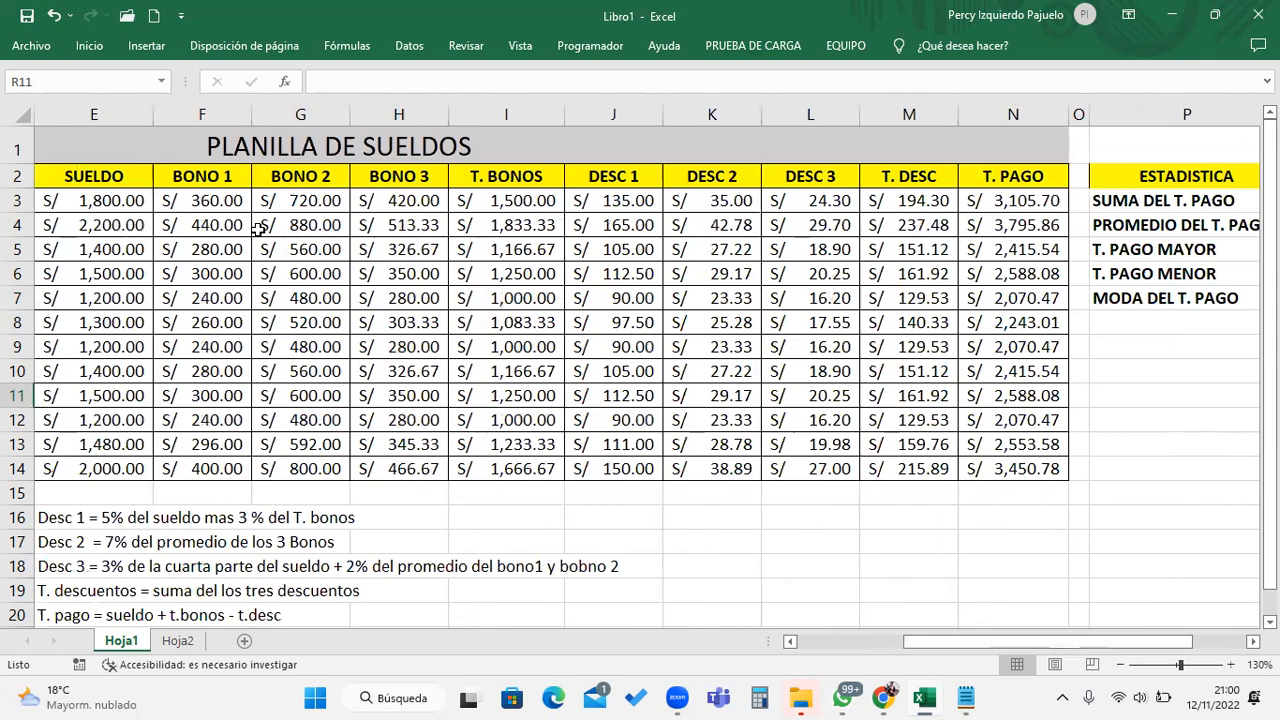
left_click(395, 201)
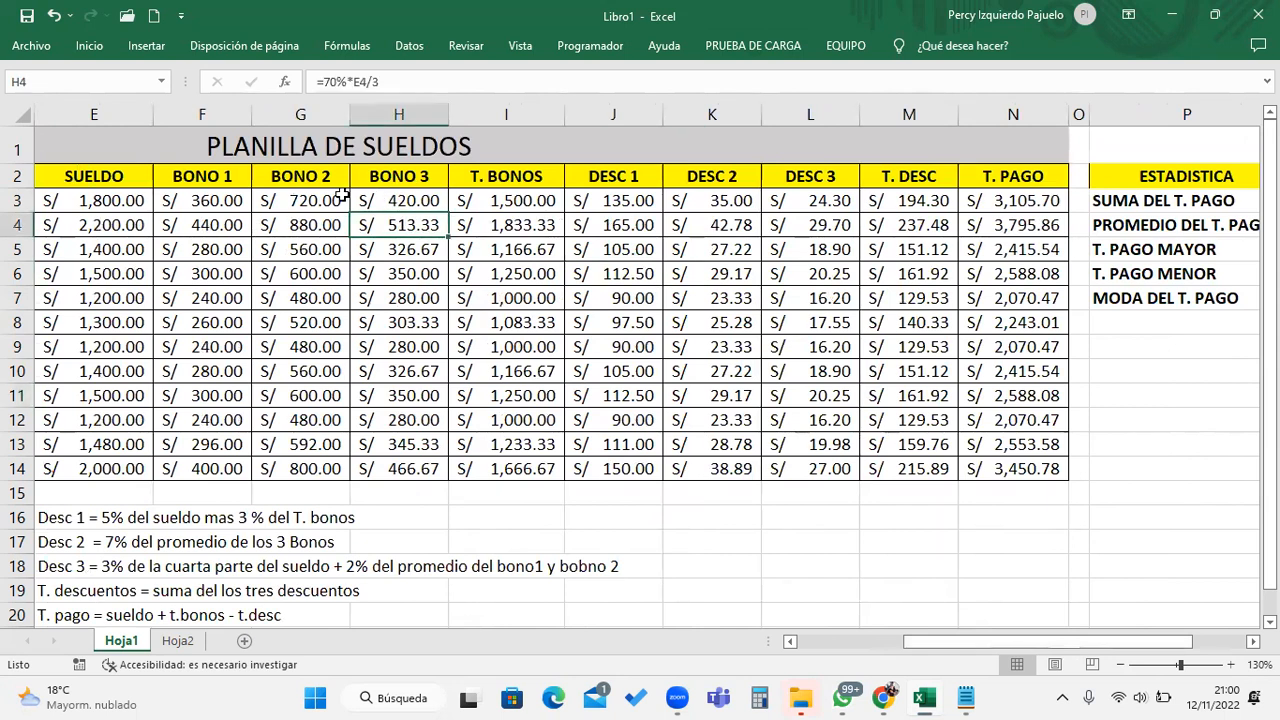
left_click(308, 197)
left_click(229, 200)
left_click(462, 208)
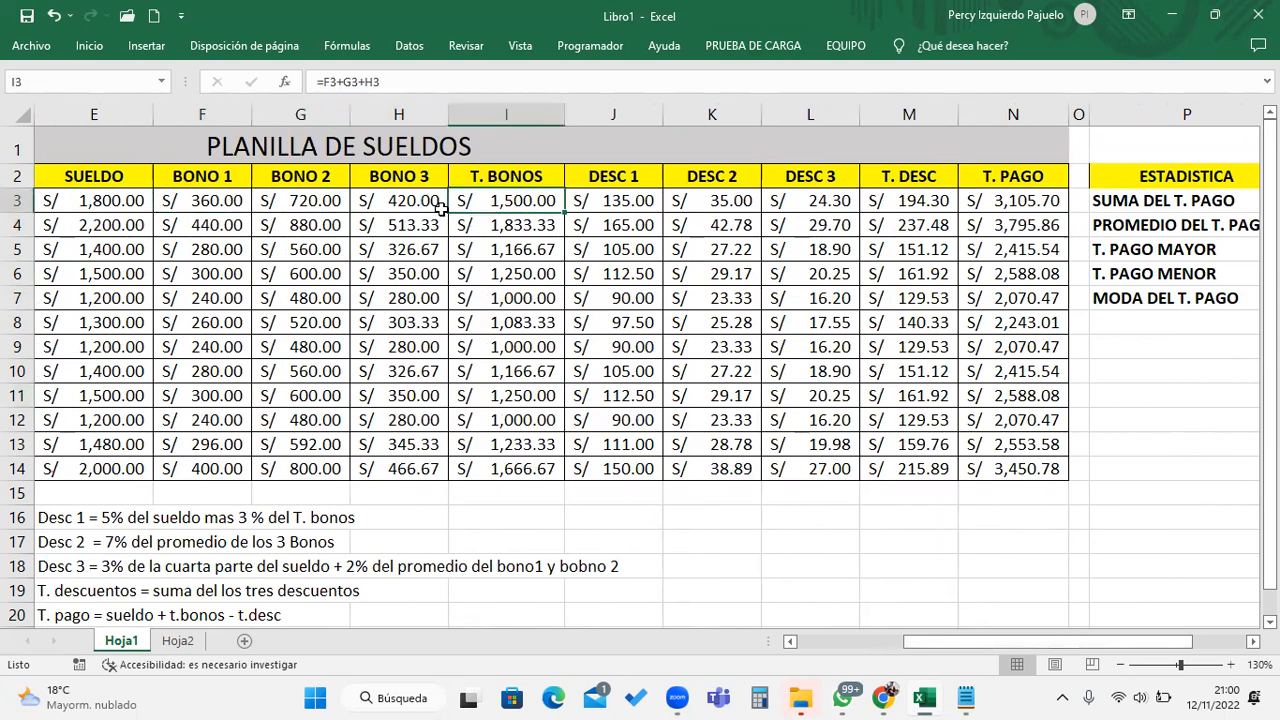
left_click(420, 203)
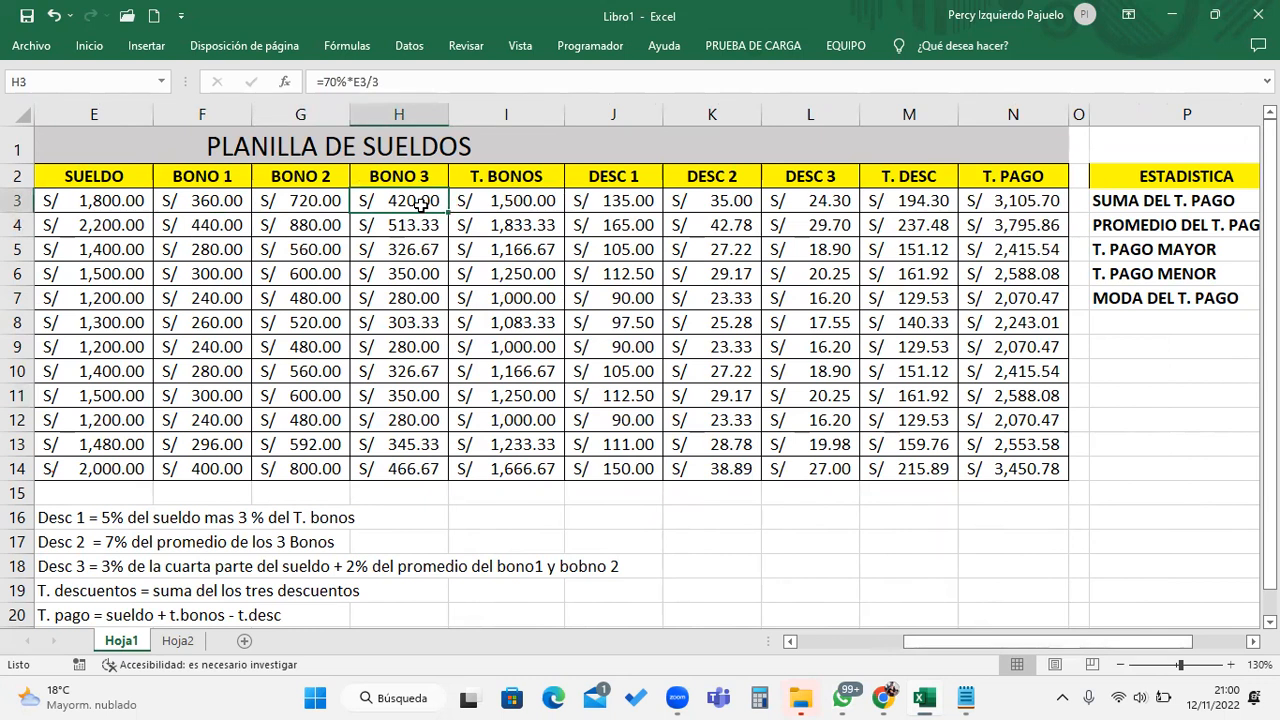
left_click(686, 203)
Format the BONO 3 value in H3 as Porcentaje and fill it down through H14
left_click(433, 203)
left_click_drag(1100, 641, 1106, 642)
left_click(100, 50)
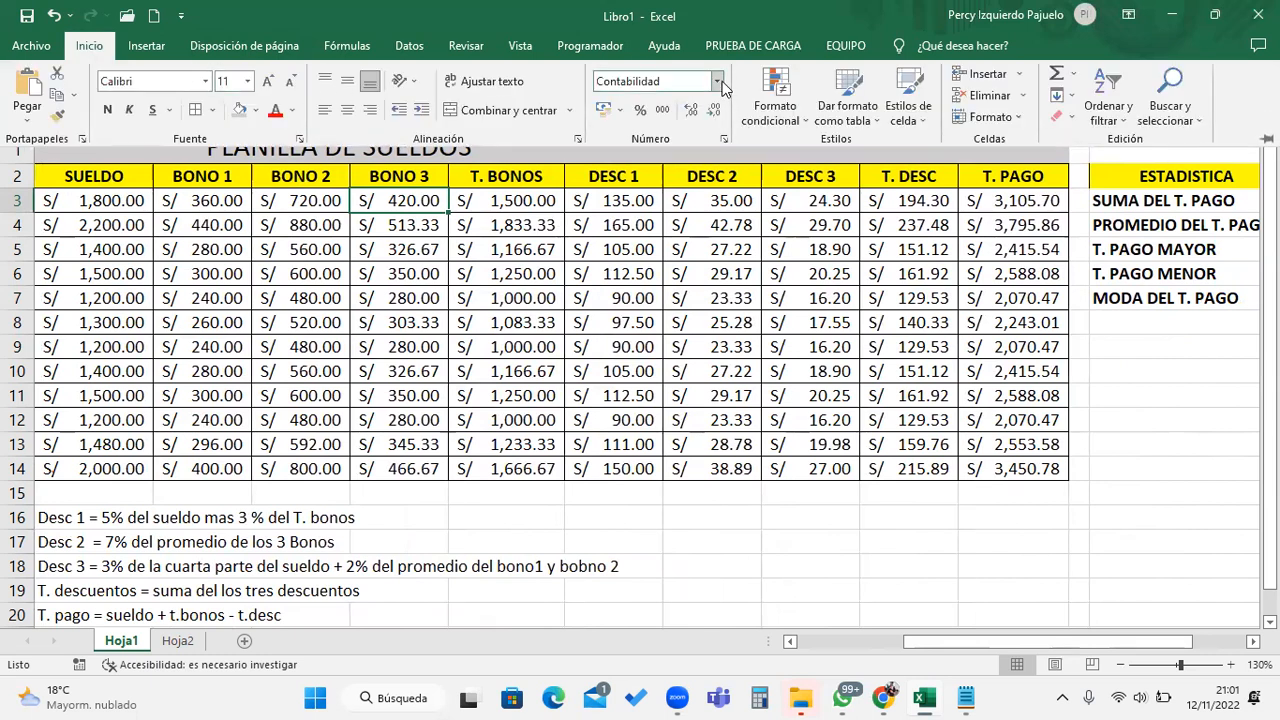
left_click(719, 81)
left_click(761, 400)
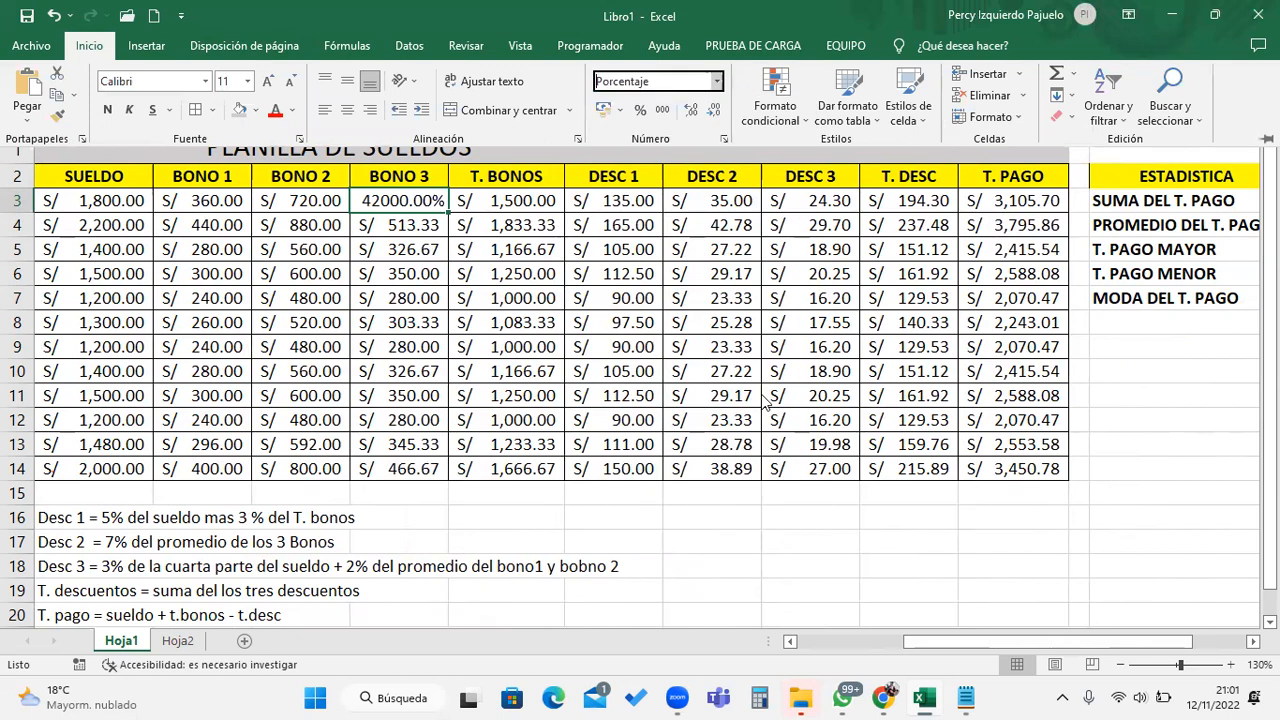
left_click_drag(448, 212, 467, 486)
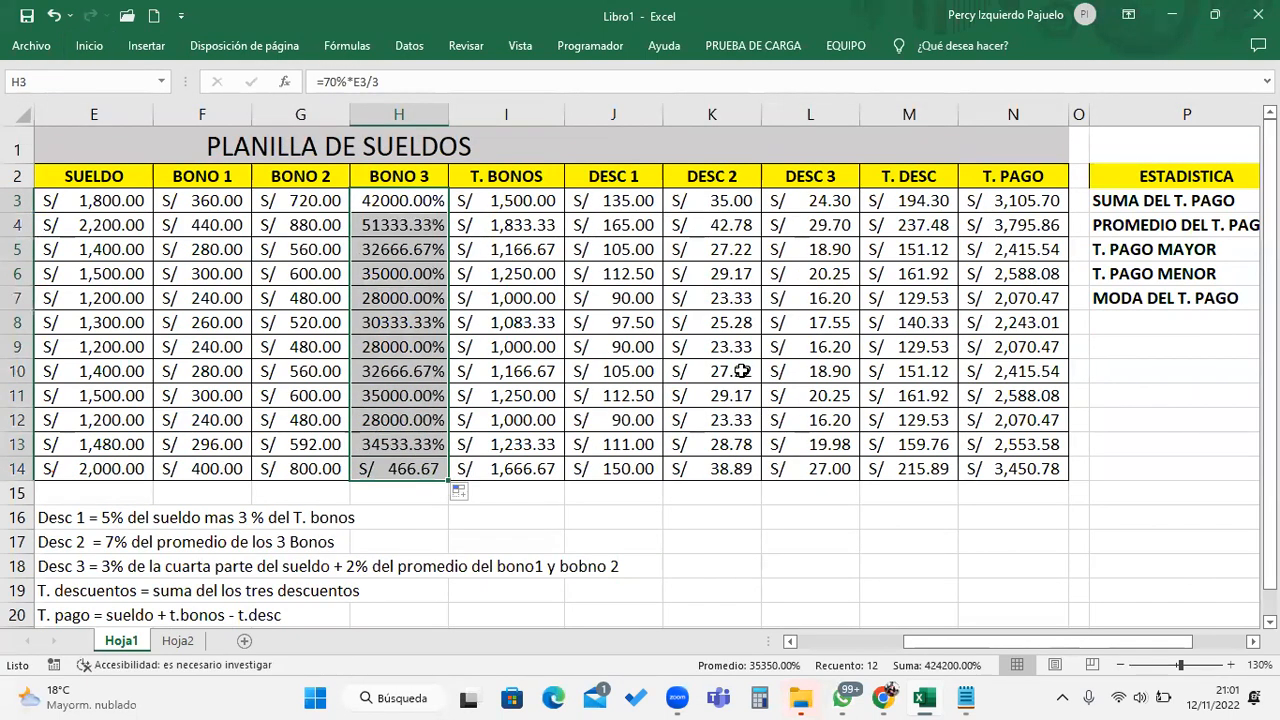
left_click(425, 205)
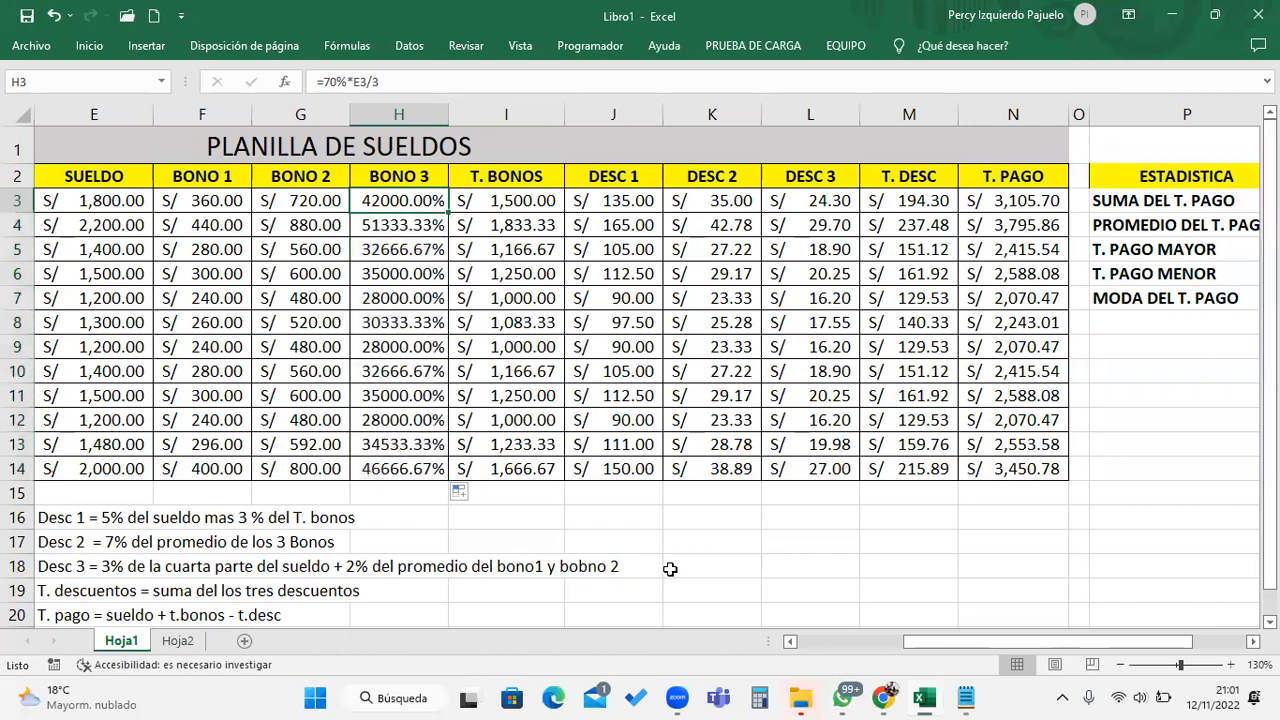
left_click(645, 392)
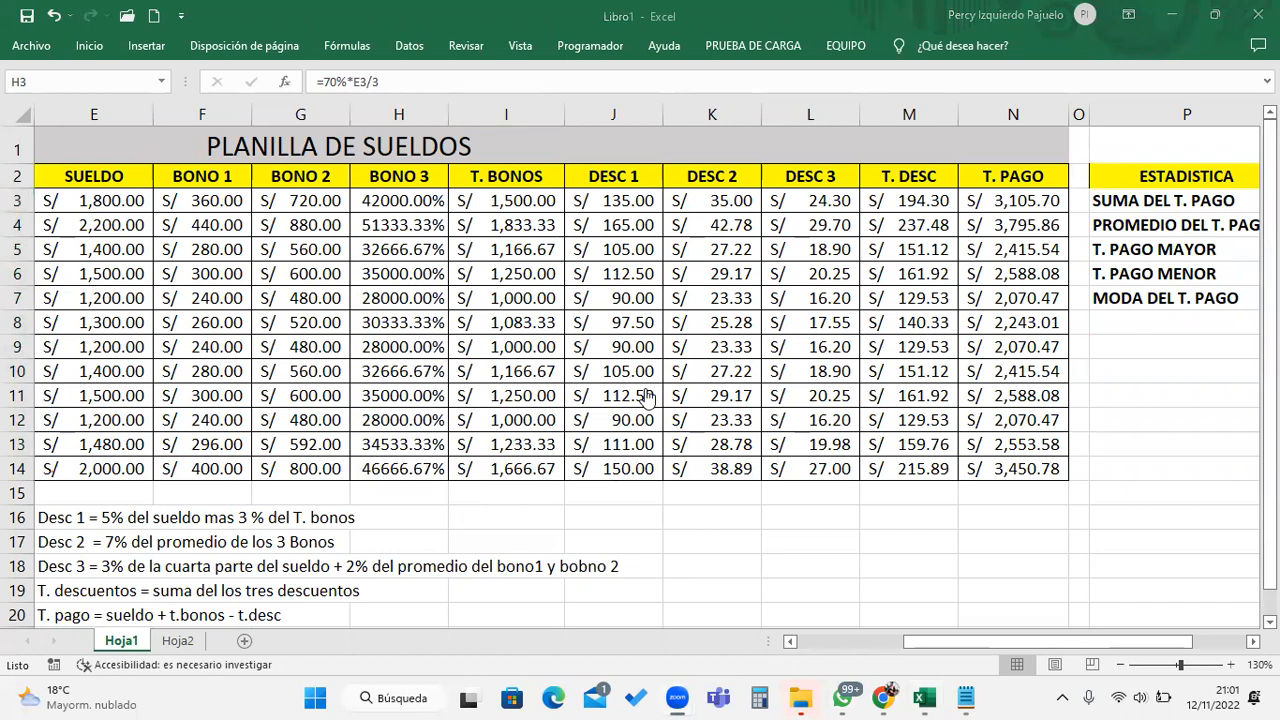
Set H3 back to the Contabilidad format and fill it down the BONO 3 column through H14
left_click(433, 200)
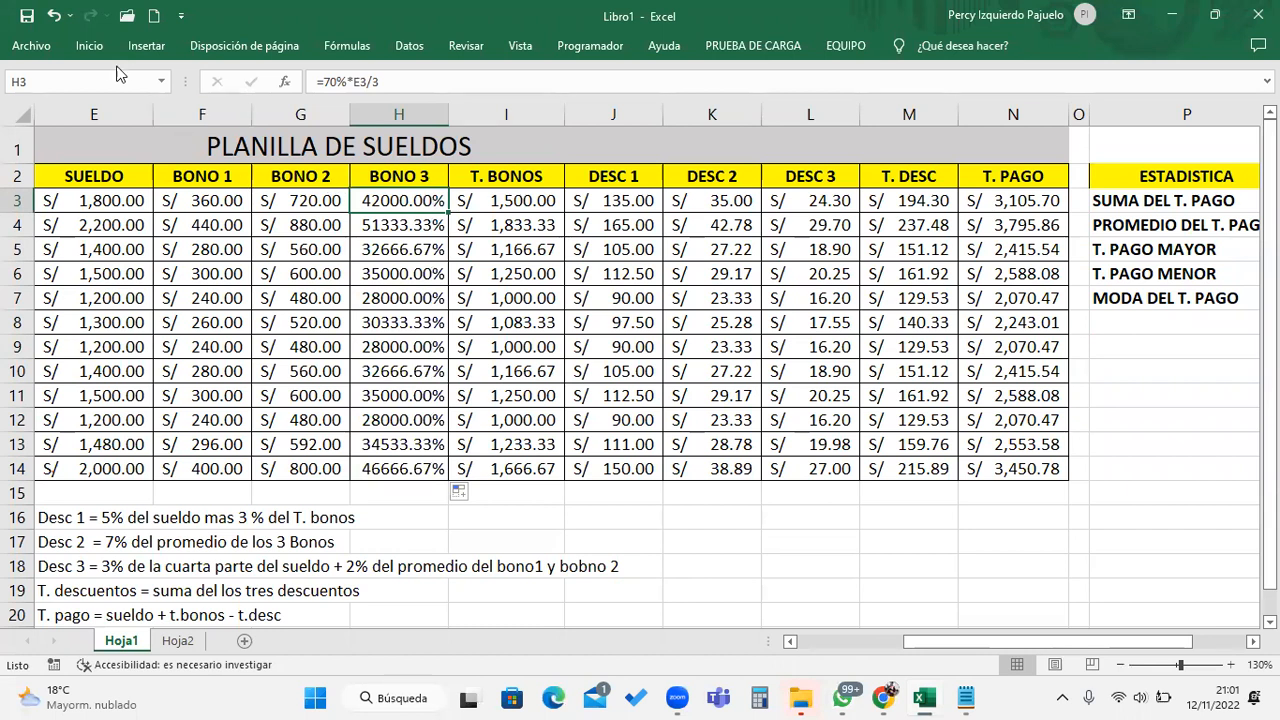
left_click(88, 50)
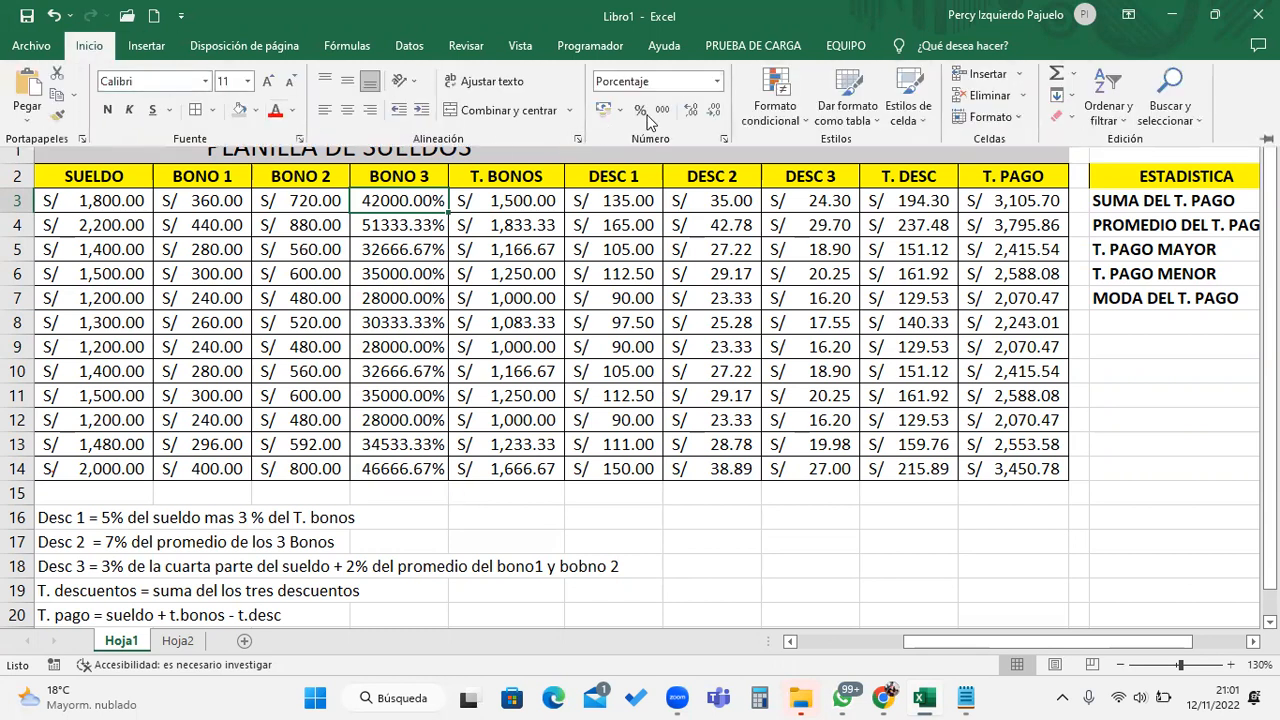
left_click(717, 82)
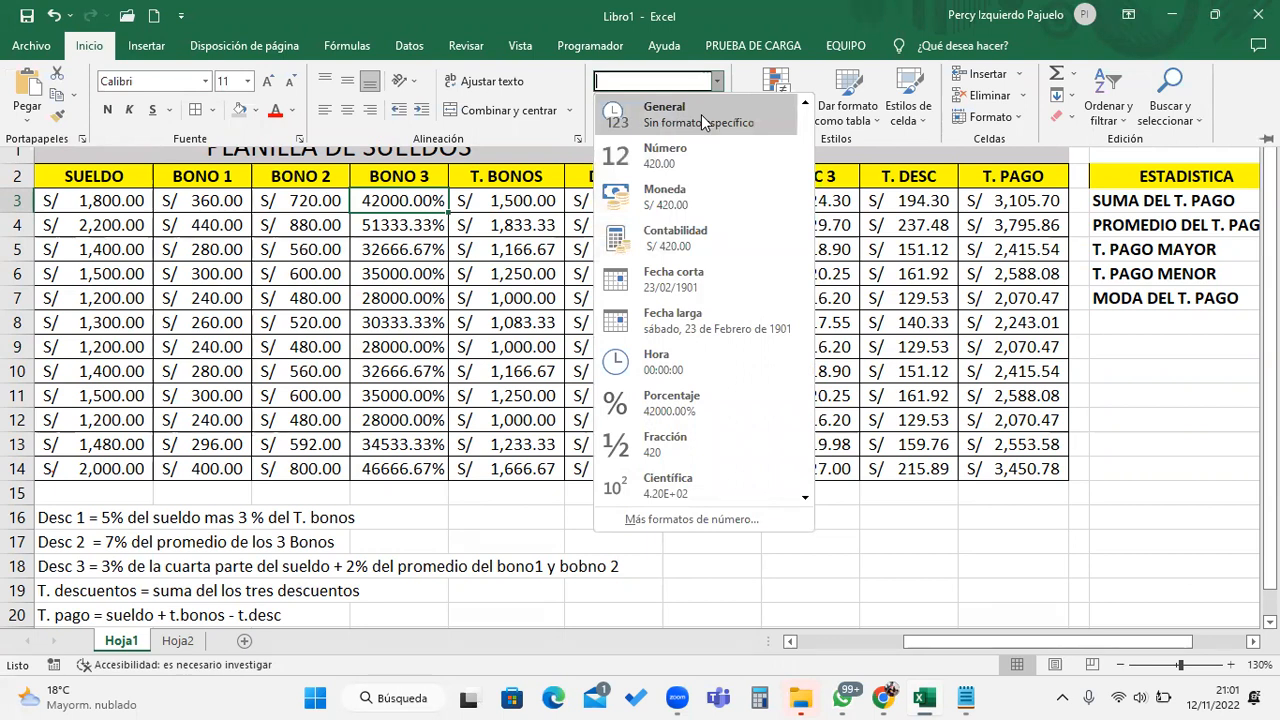
left_click(718, 236)
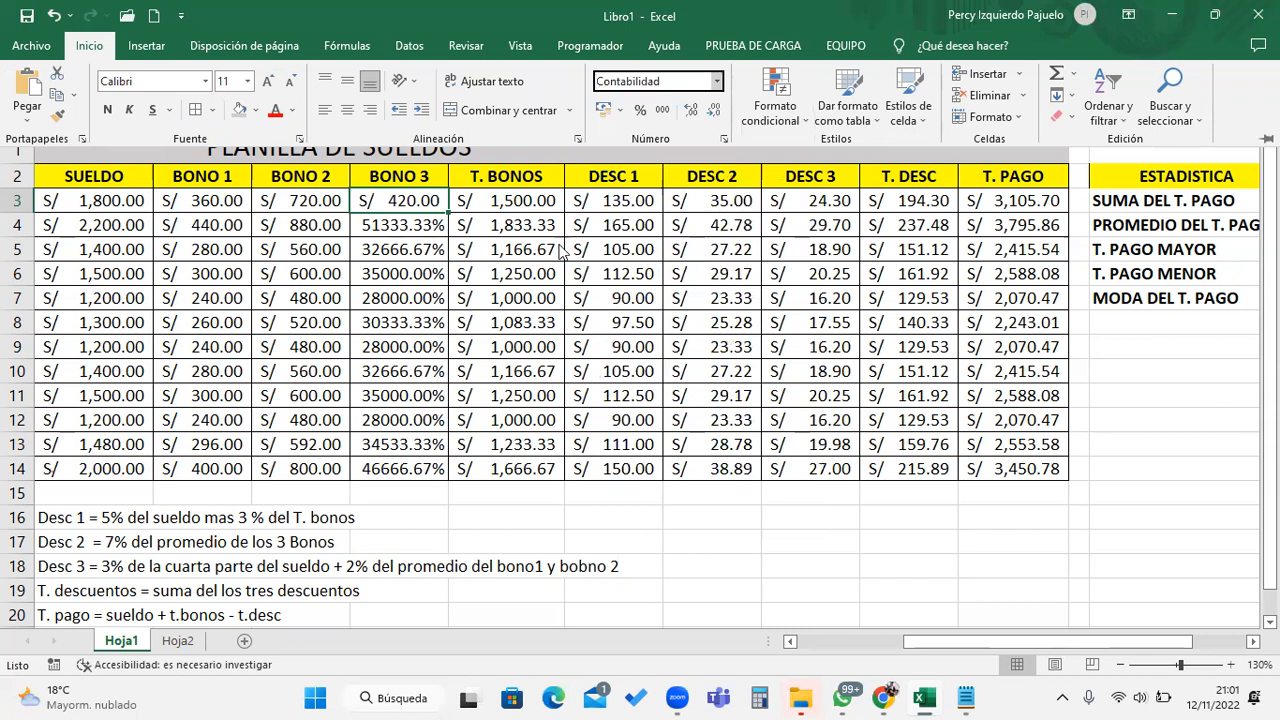
left_click(451, 212)
left_click_drag(449, 212, 437, 484)
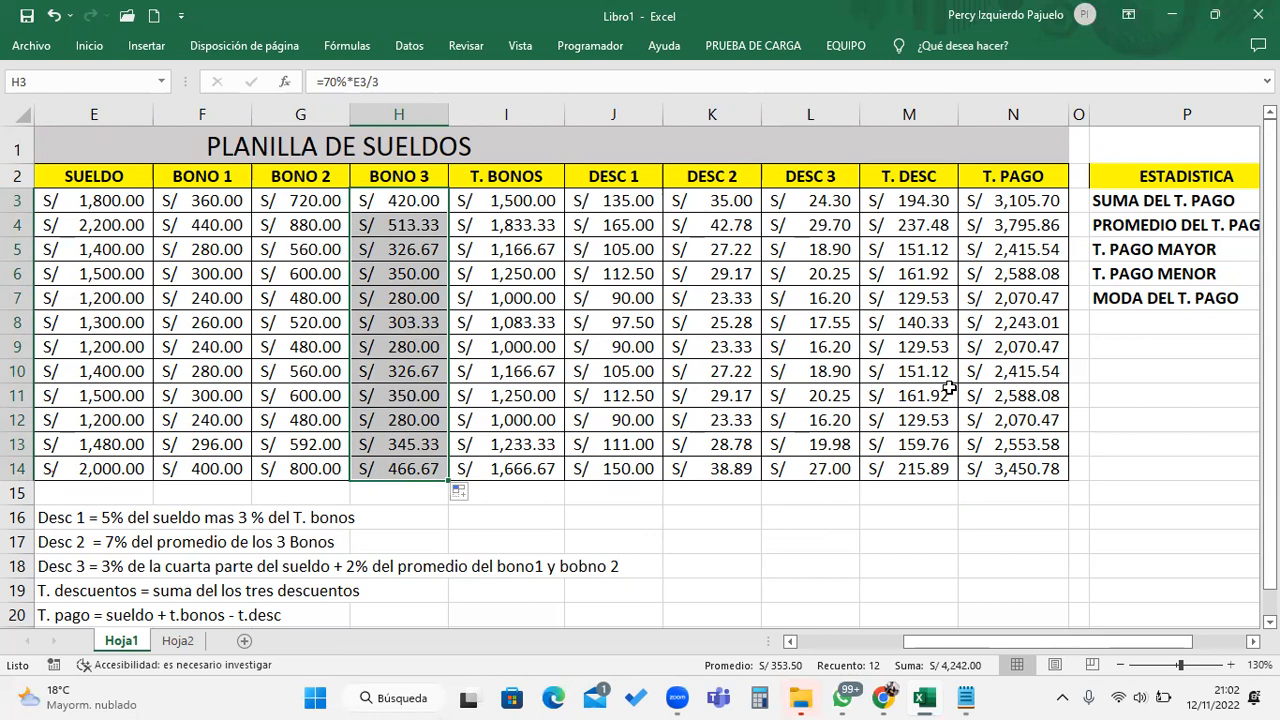
Enter the heading ESTADISTICA in cell P9, below the existing statistics table
left_click_drag(1150, 641, 1205, 641)
left_click_drag(1130, 203, 1151, 294)
left_click(1008, 362)
left_click(981, 349)
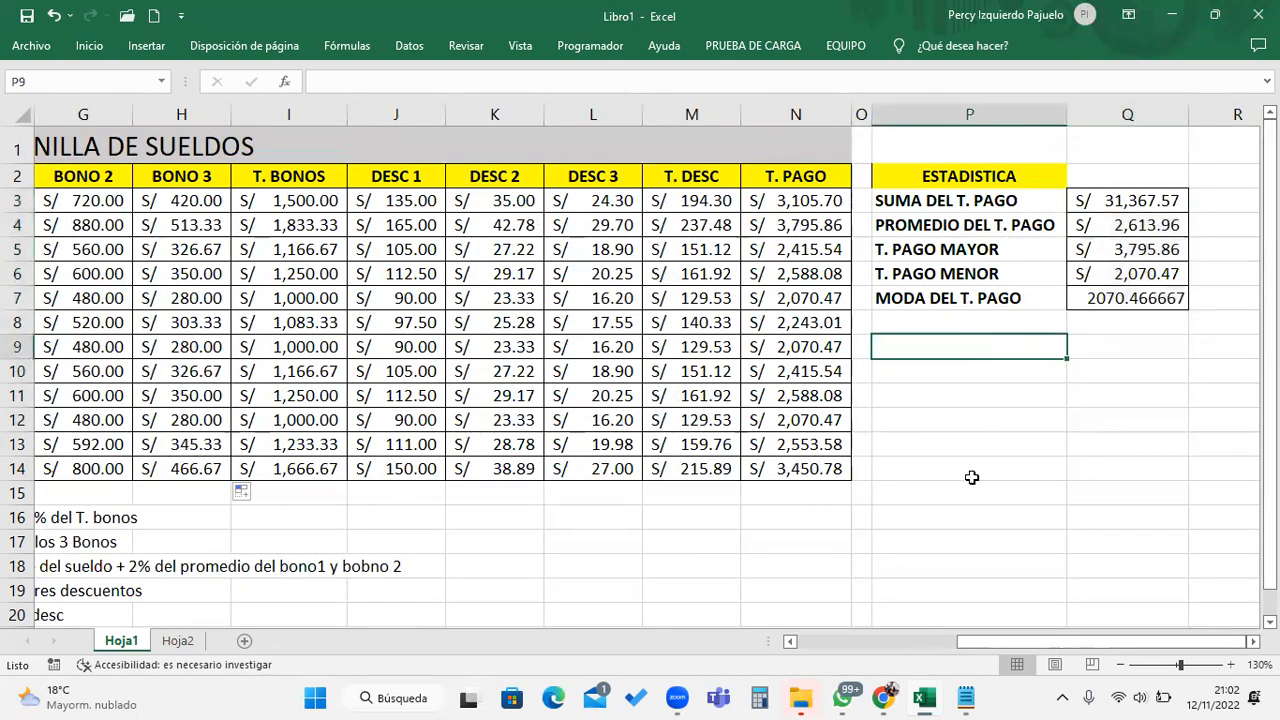
type("ESTA")
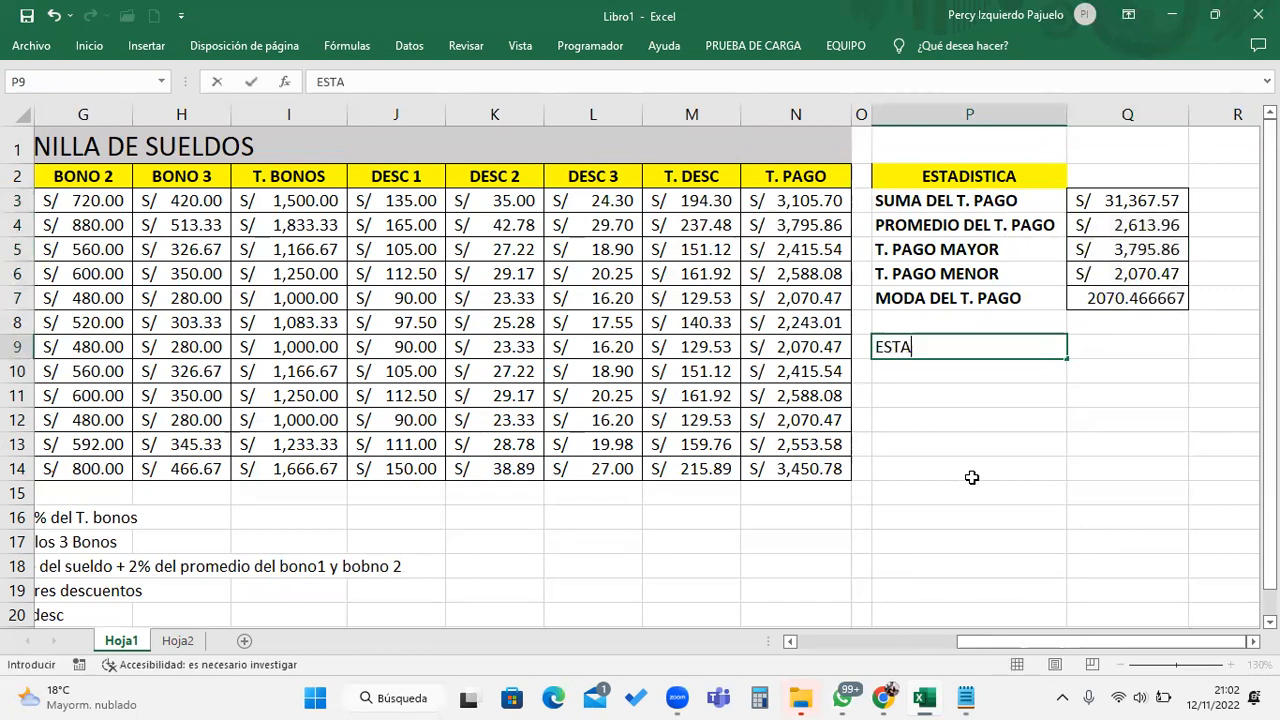
type("DISTICA")
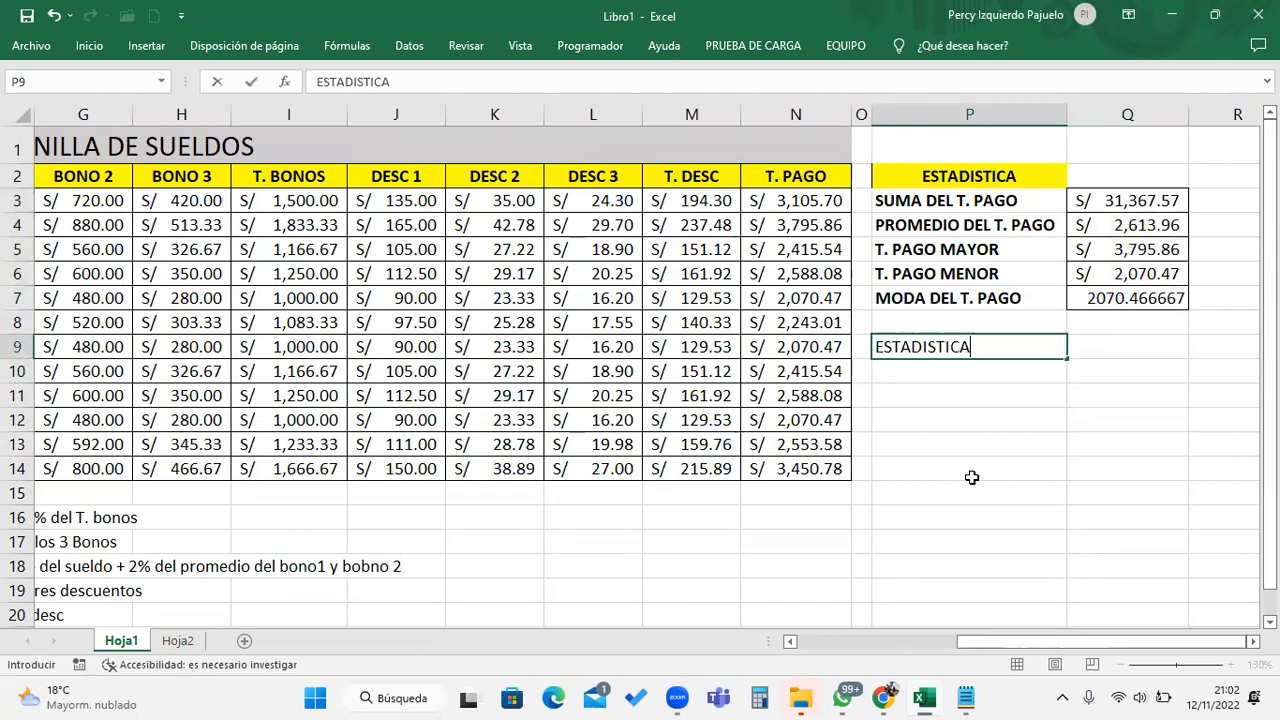
key("Return")
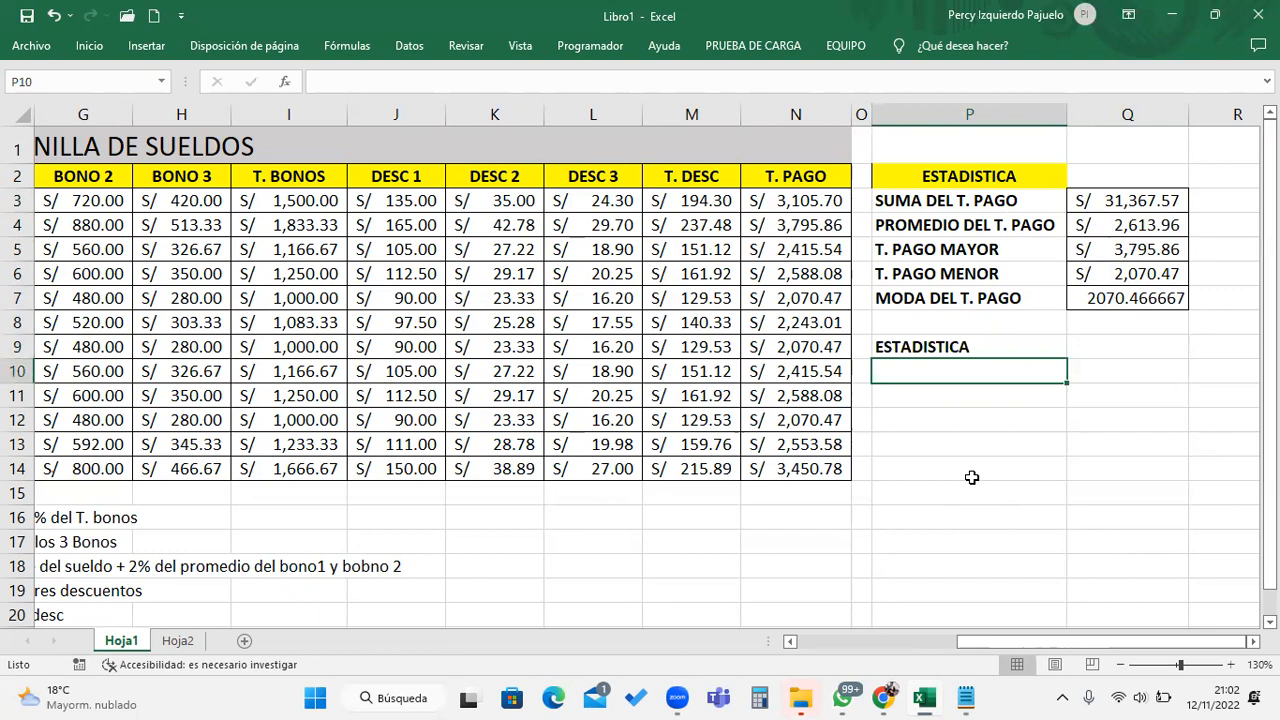
Enter the labels TOTAL SUELDOS in P10 and PROMEDIO DE LOS SUELDOS in P11
type("TPTAL")
key("BackSpace")
key("BackSpace")
key("BackSpace")
key("BackSpace")
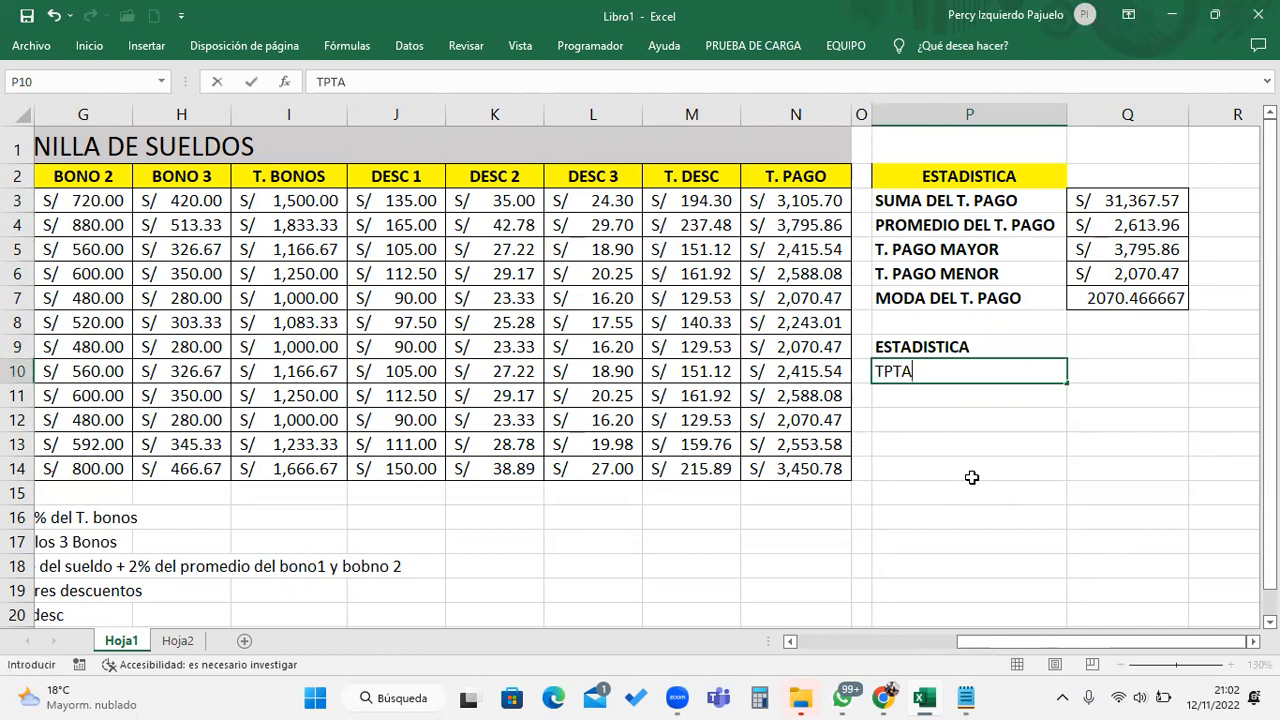
type("OTAL SUELDOS")
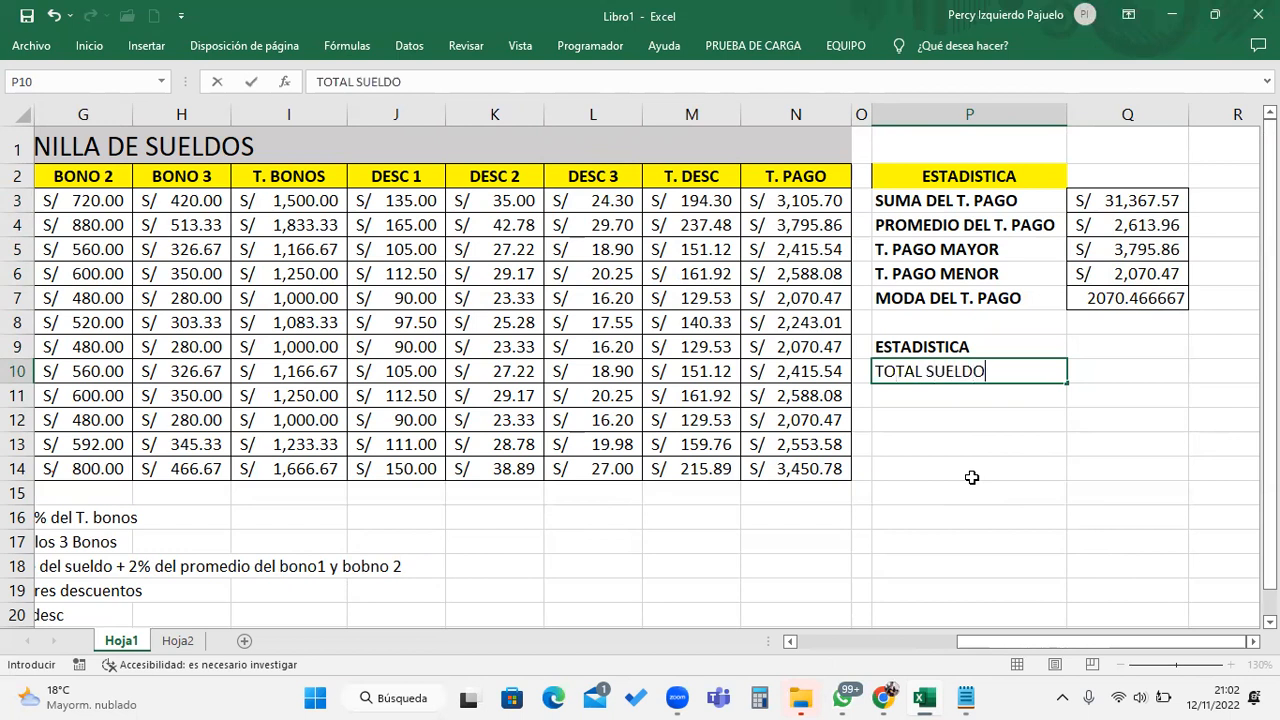
key("Return")
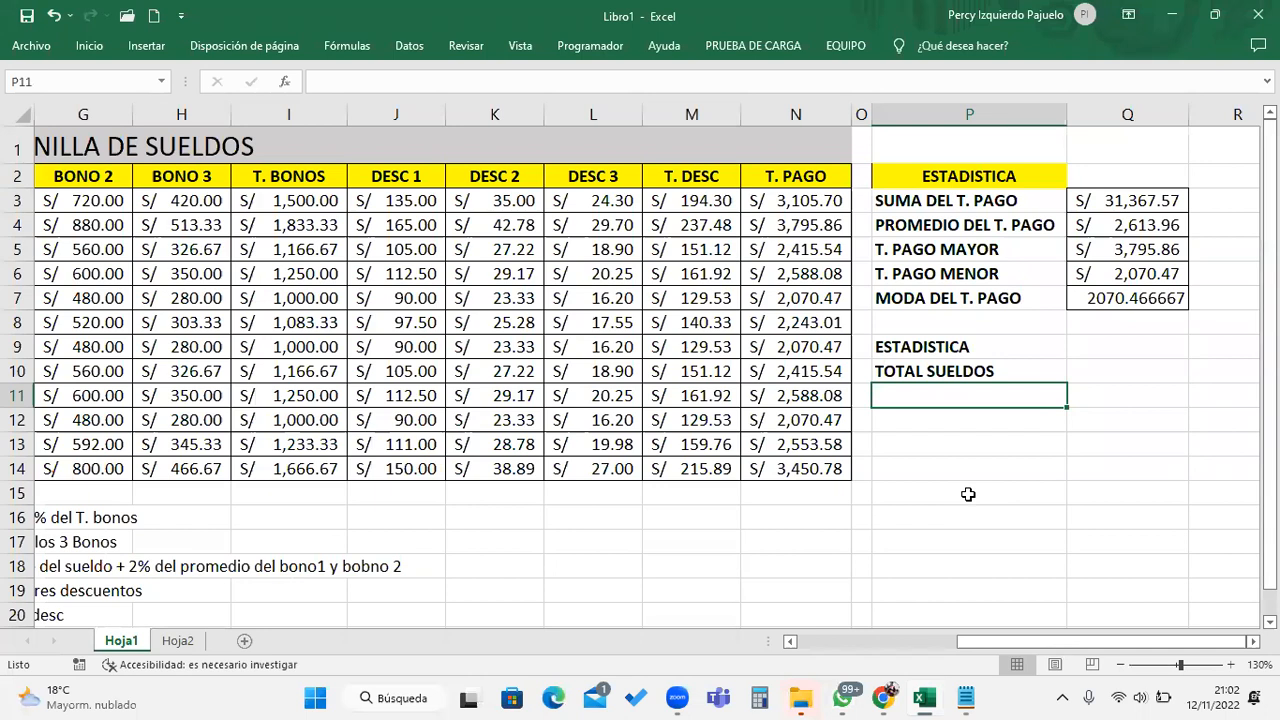
type("PRO")
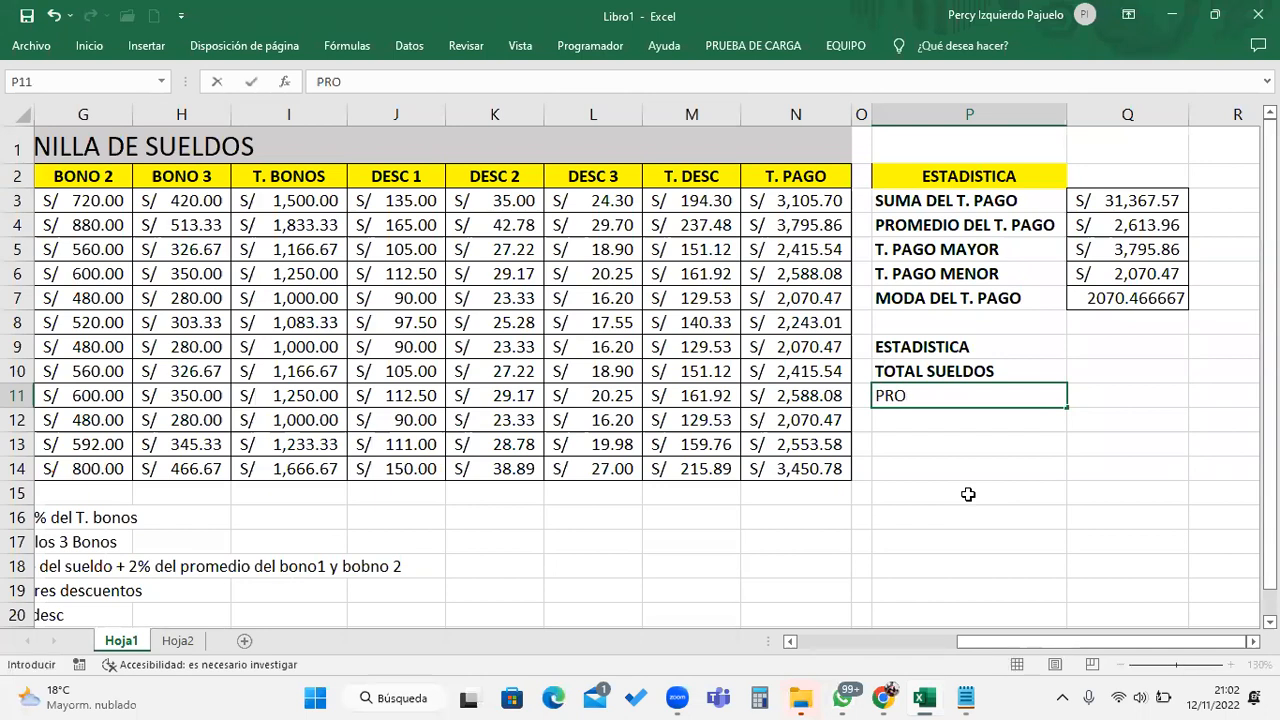
type("MEDIO DE LOS SUELDOS")
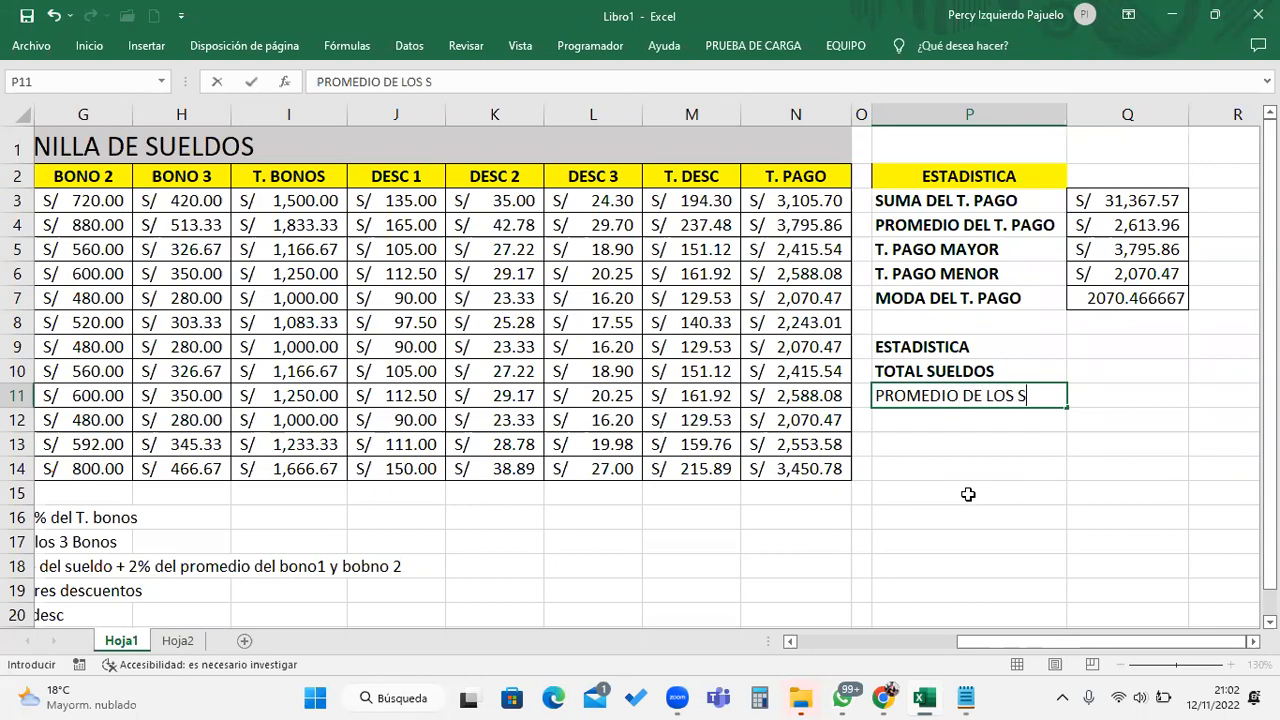
key("Return")
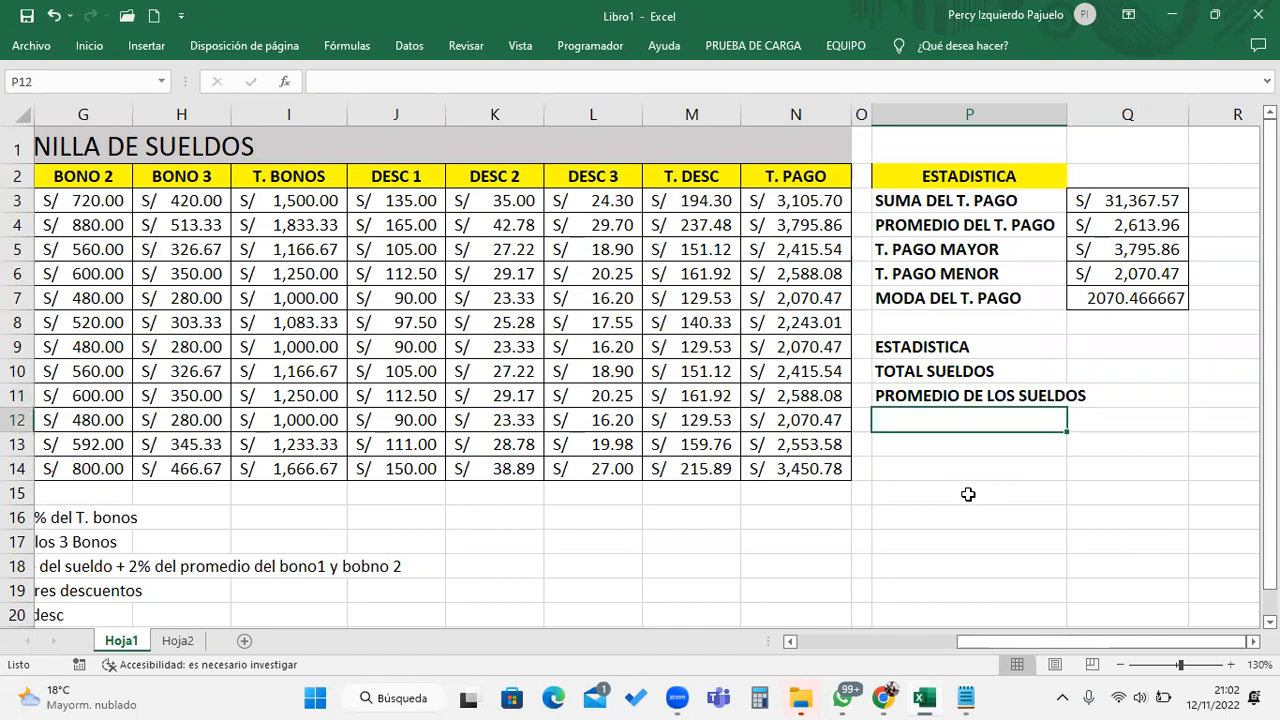
Enter the labels MAXIMO SUELDO in P12 and MINIMO SUELDO in P13
type("MA")
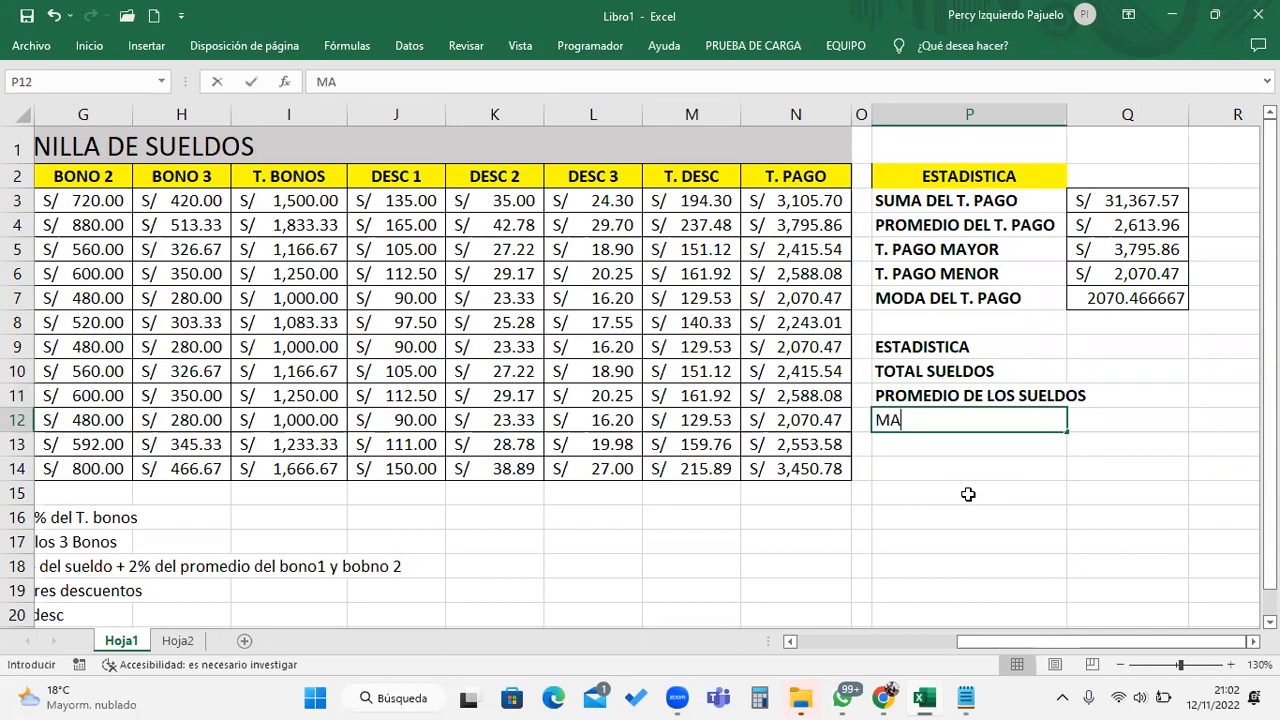
type("XIMO SUELDO")
key("Return")
type("MINIMO S")
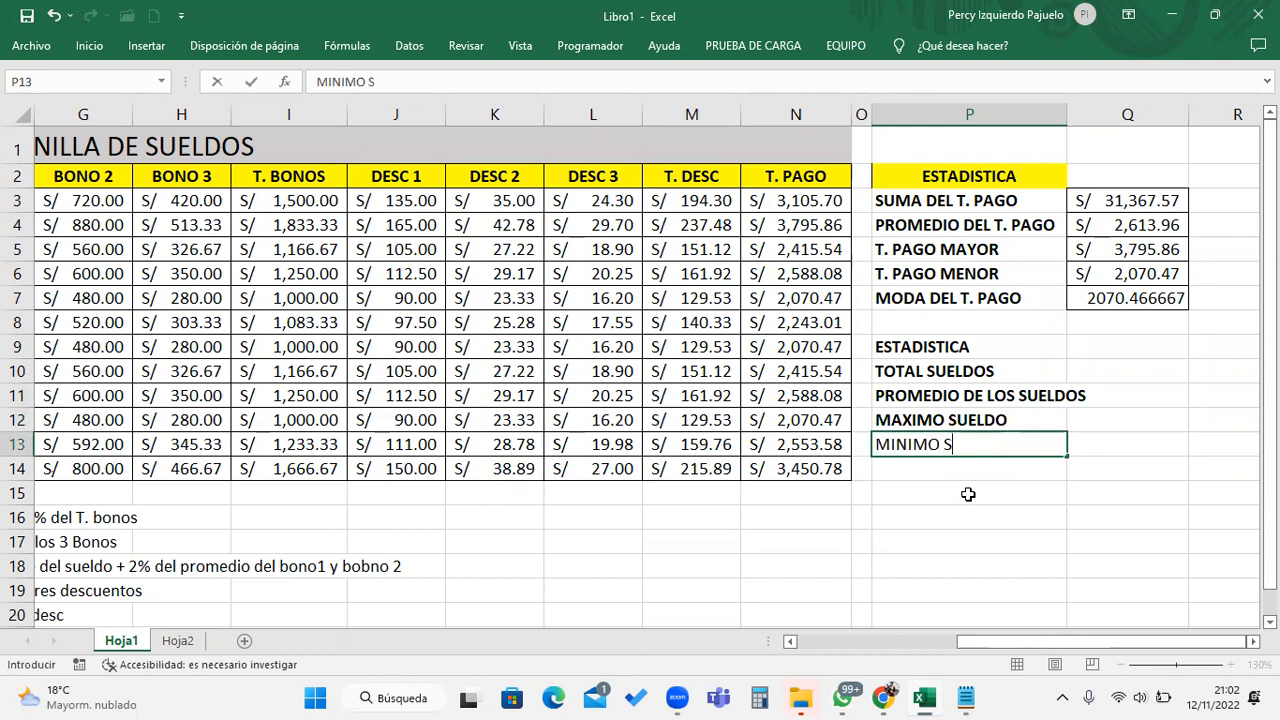
type("UELDO")
key("Return")
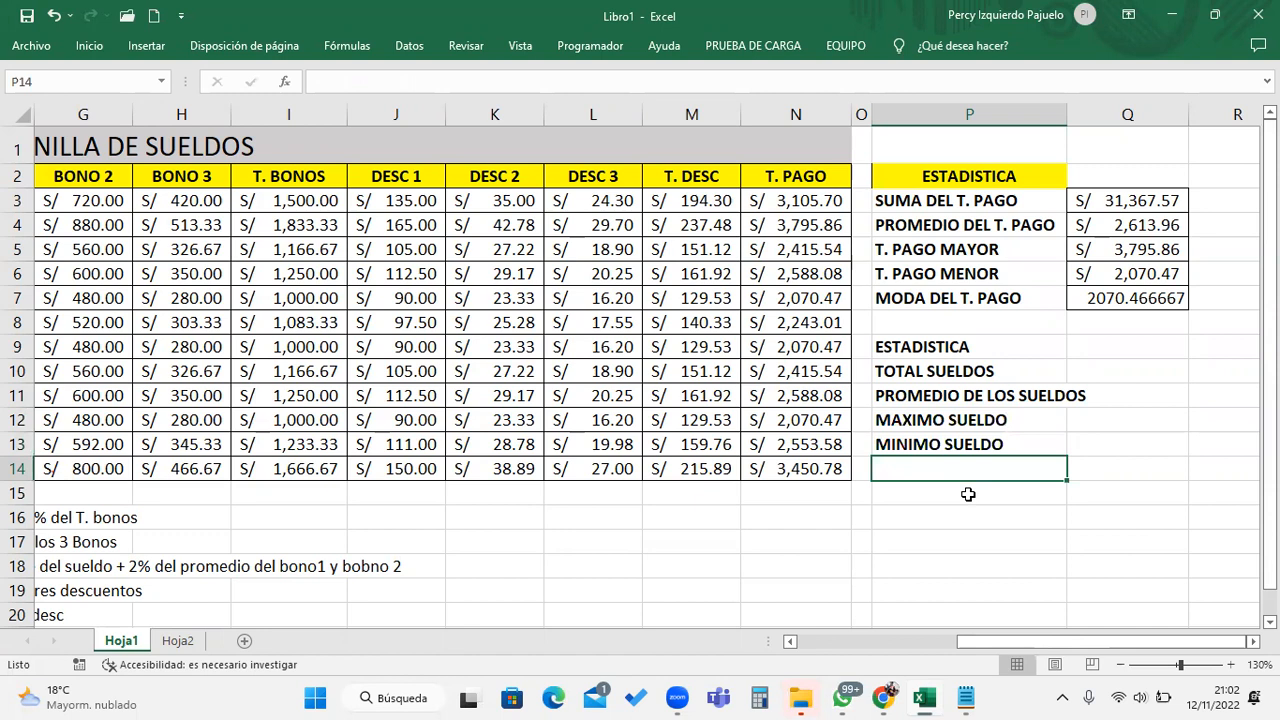
Enter the label SUELDO QUE MAS SE REPITE in cell P14
type("MOSA")
key("BackSpace")
key("BackSpace")
key("BackSpace")
key("BackSpace")
type("SUELDO QUE MAS S")
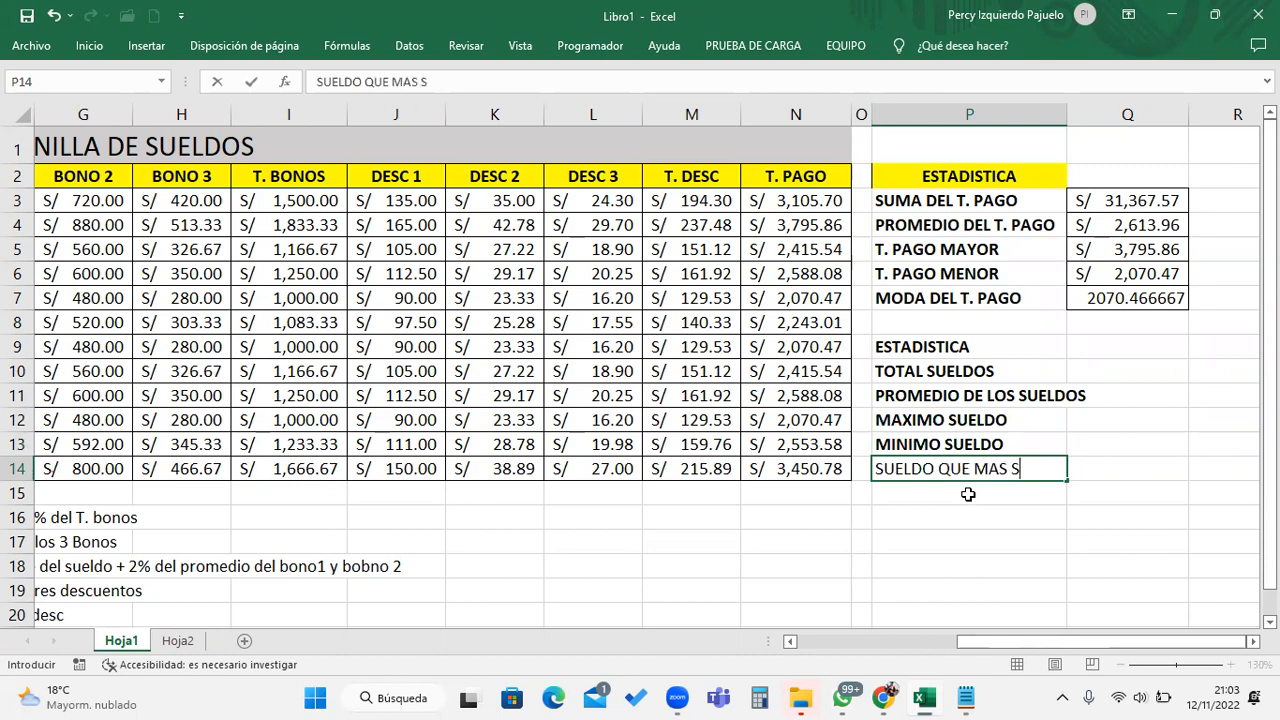
type("E REPITE")
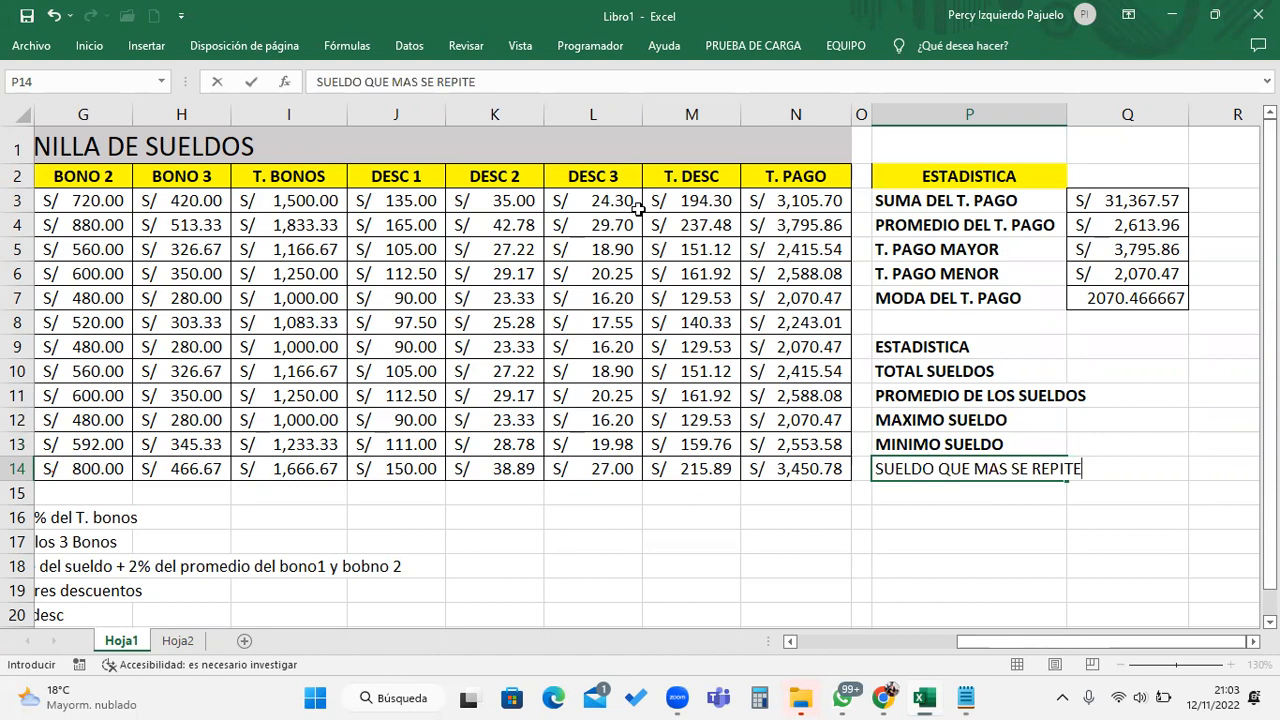
key("Return")
key("Up")
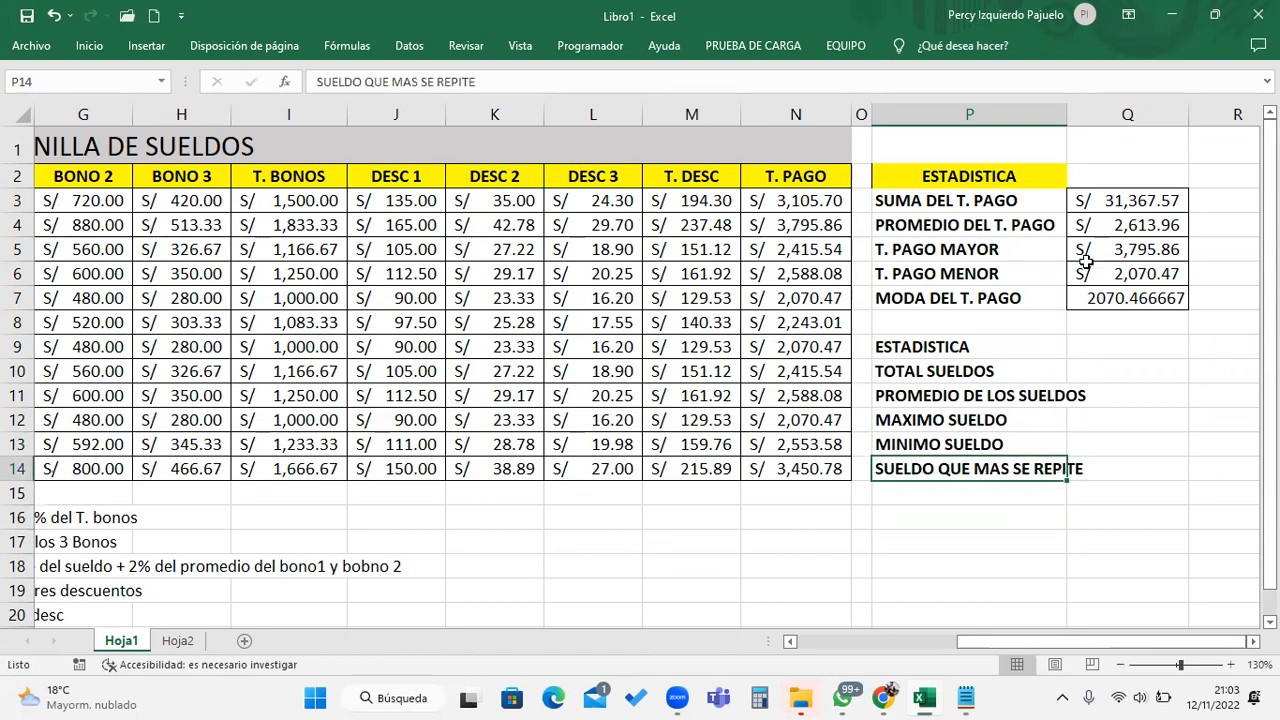
Widen column P to fit its longest label and apply all borders to the result cells Q10:Q14
left_click_drag(1072, 115, 1110, 115)
left_click_drag(1138, 375, 1152, 458)
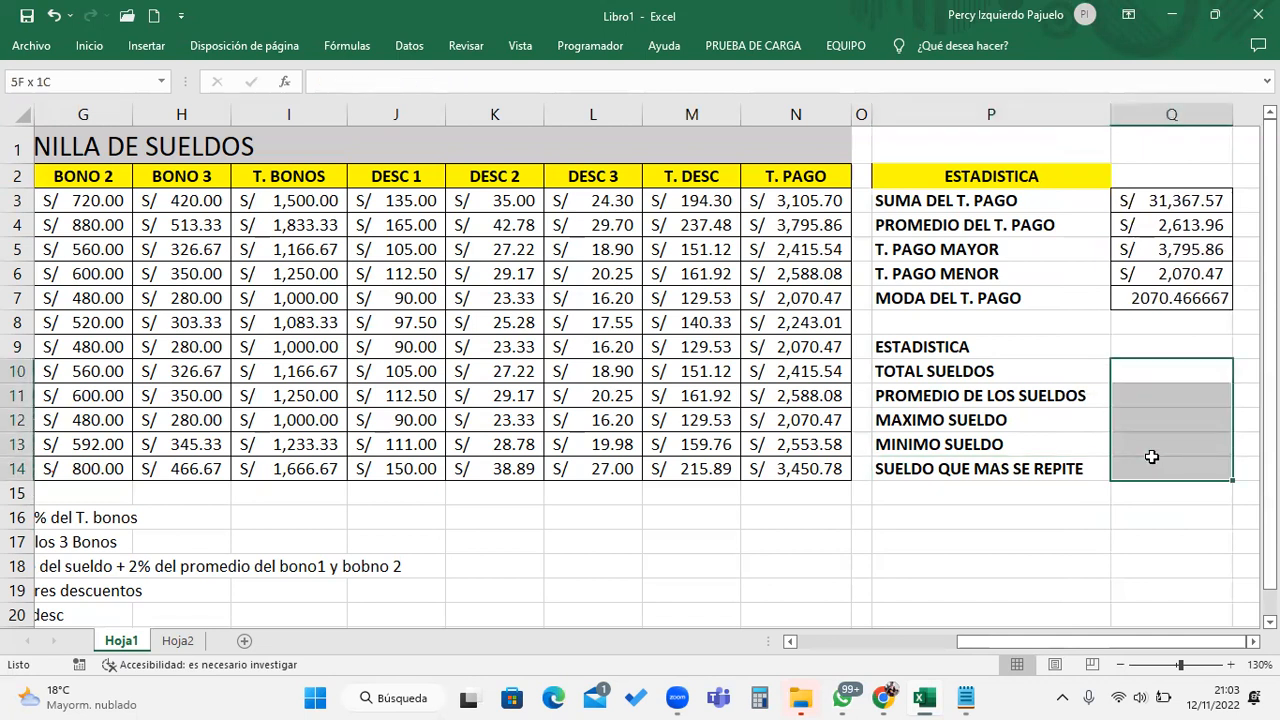
left_click(89, 45)
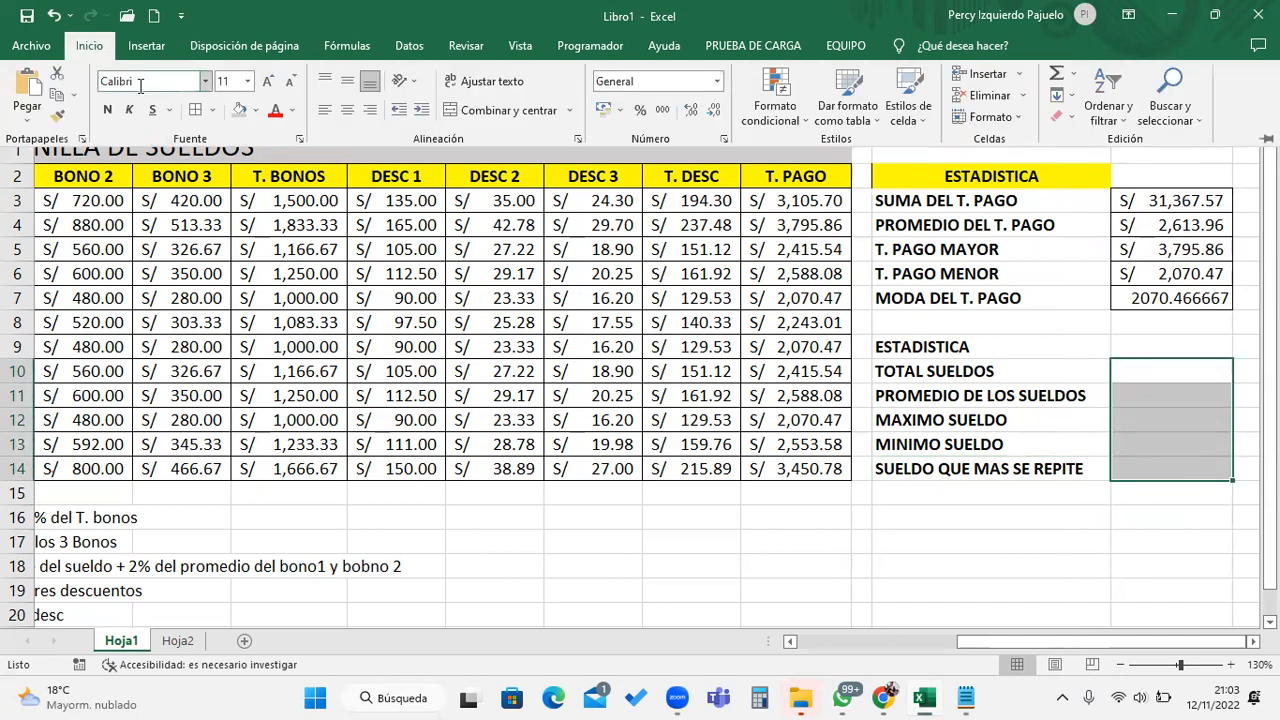
Fill the second ESTADISTICA heading in P9 with yellow and center it
left_click(912, 349)
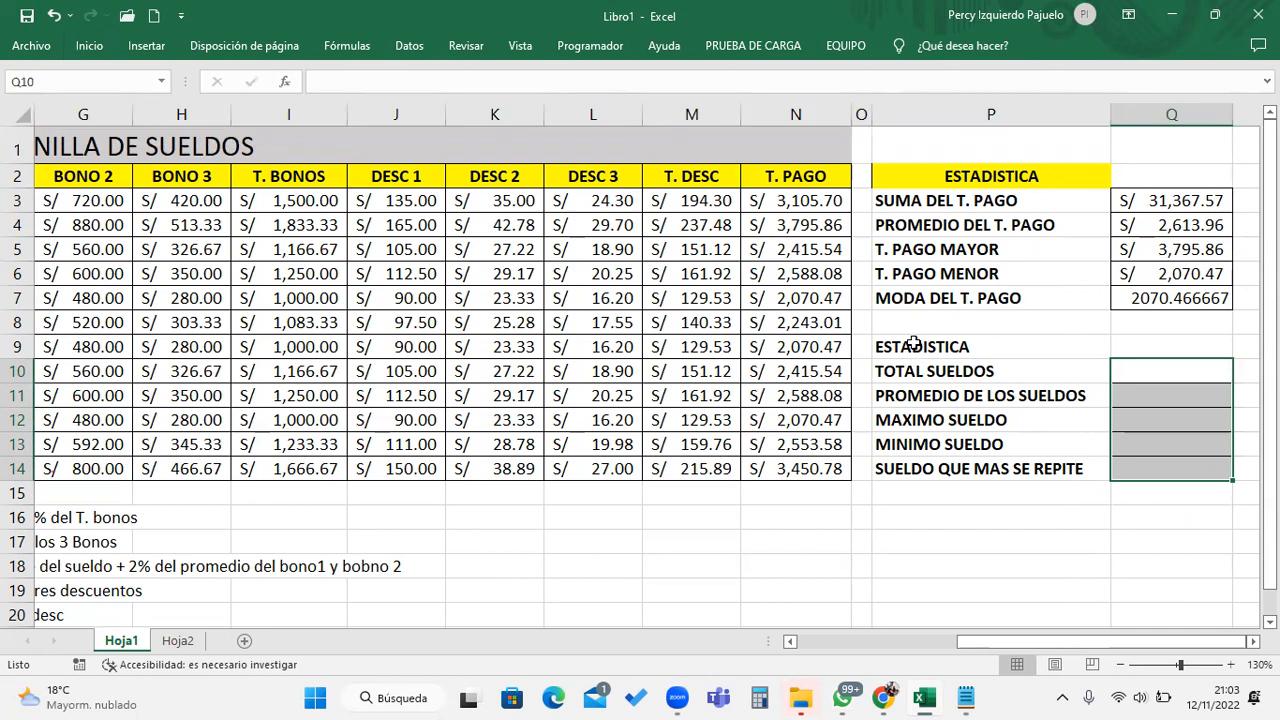
left_click(89, 45)
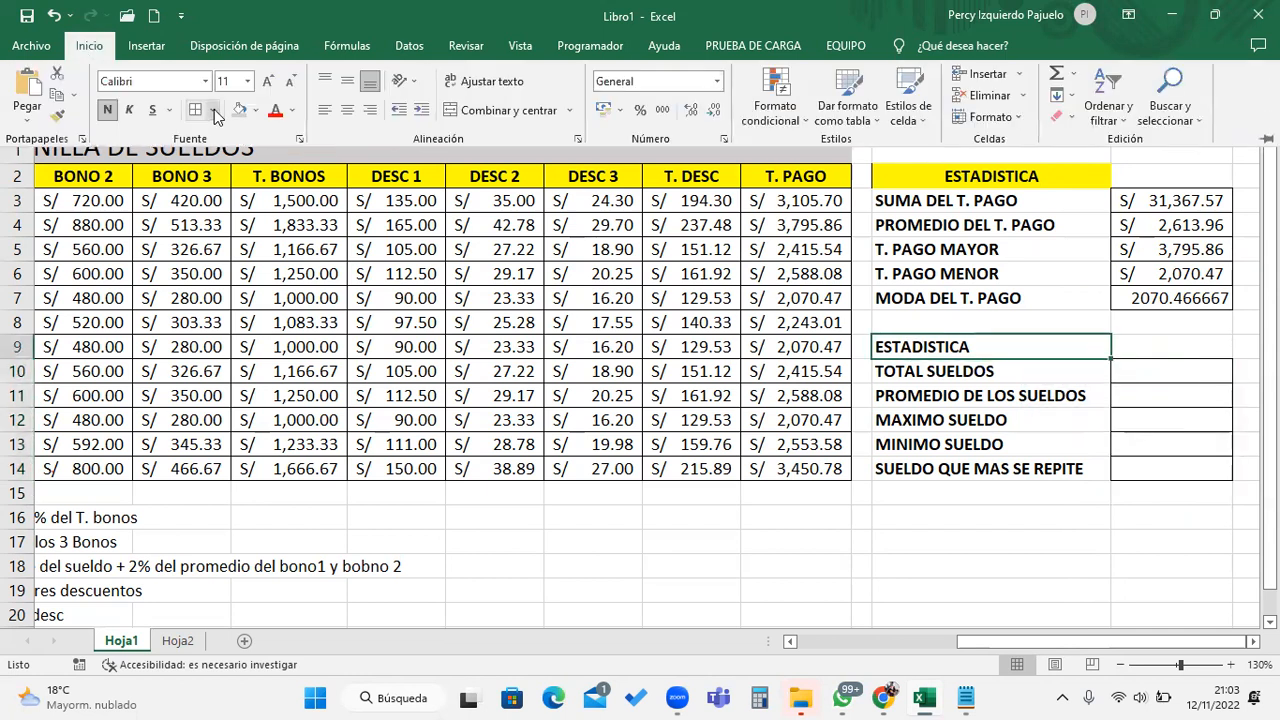
left_click(253, 109)
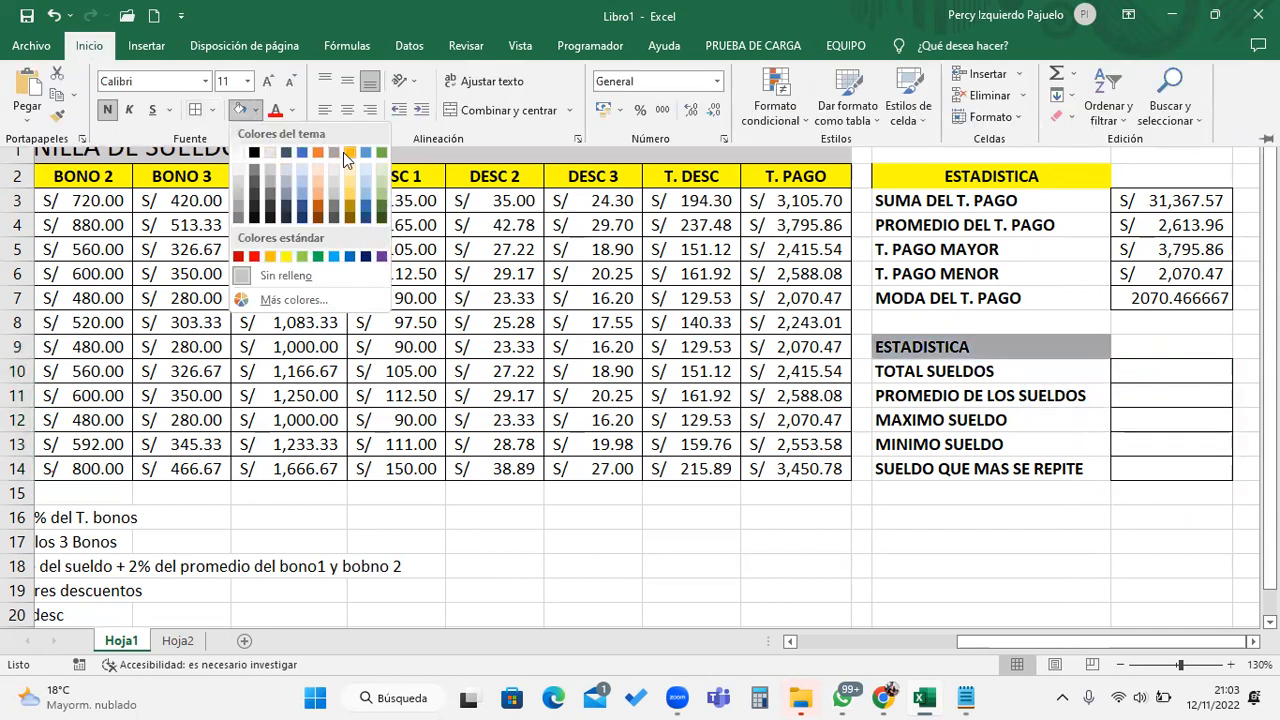
left_click(288, 256)
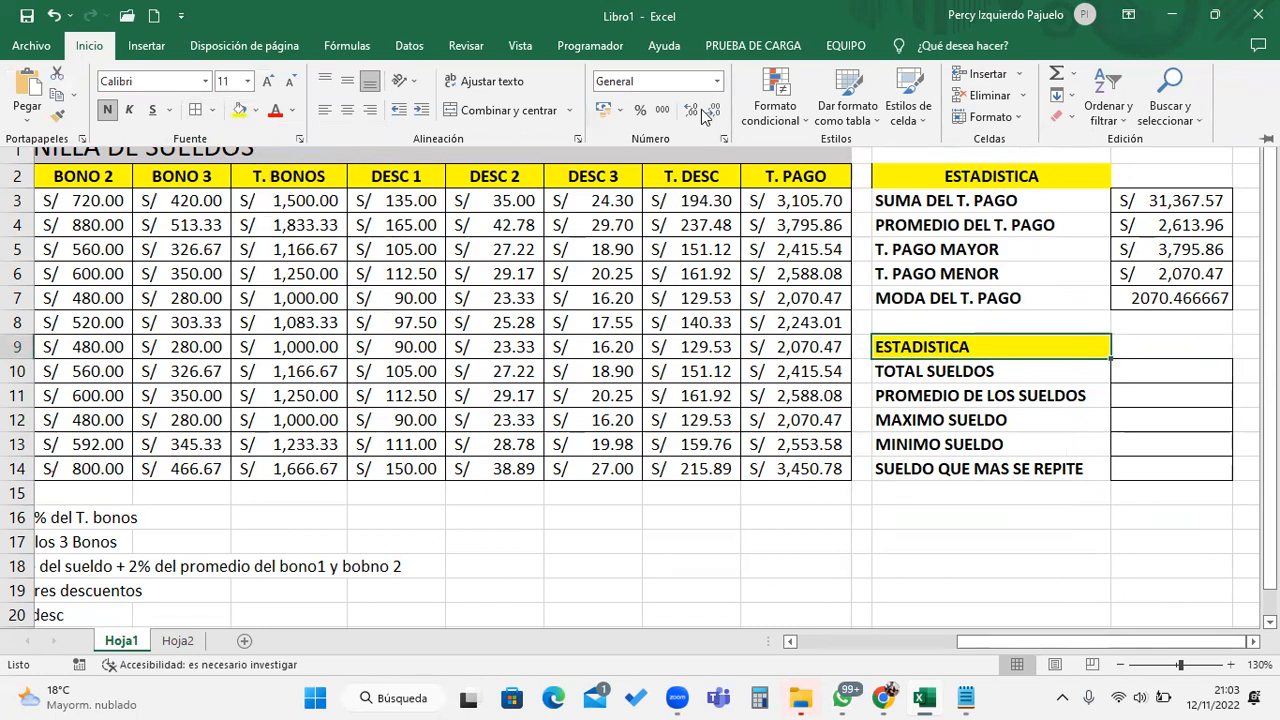
left_click(347, 110)
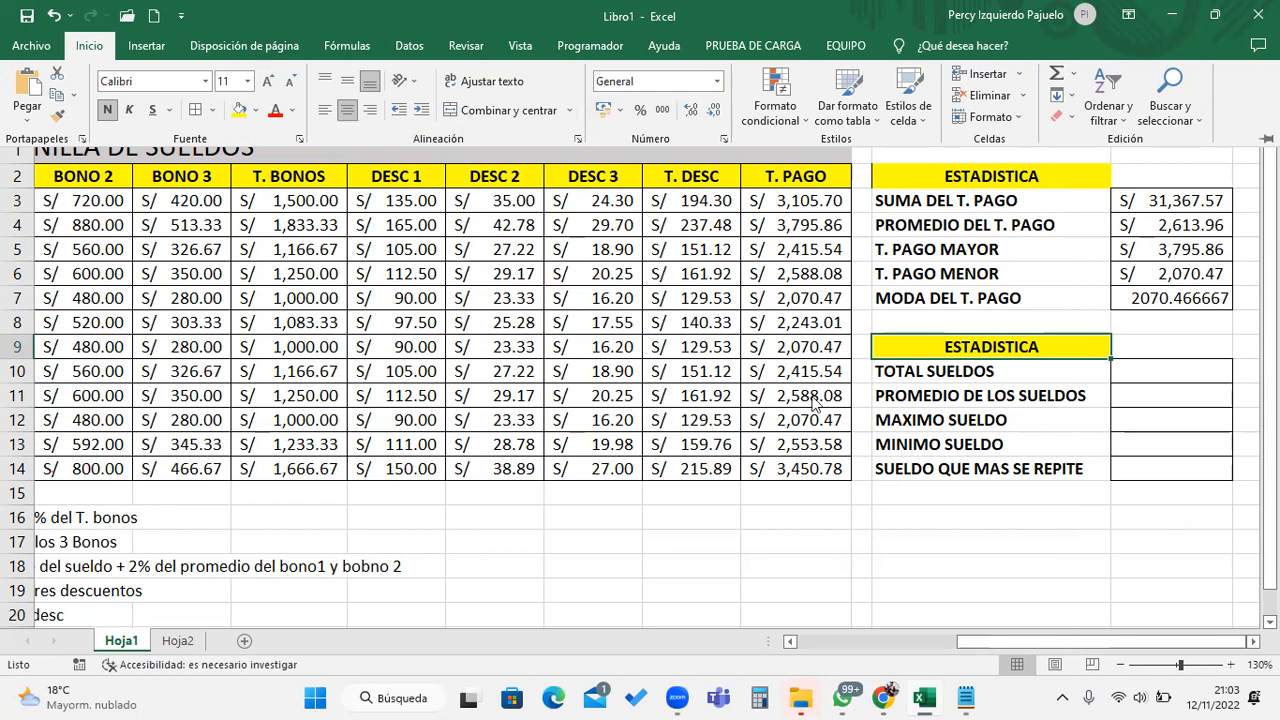
left_click(1028, 511)
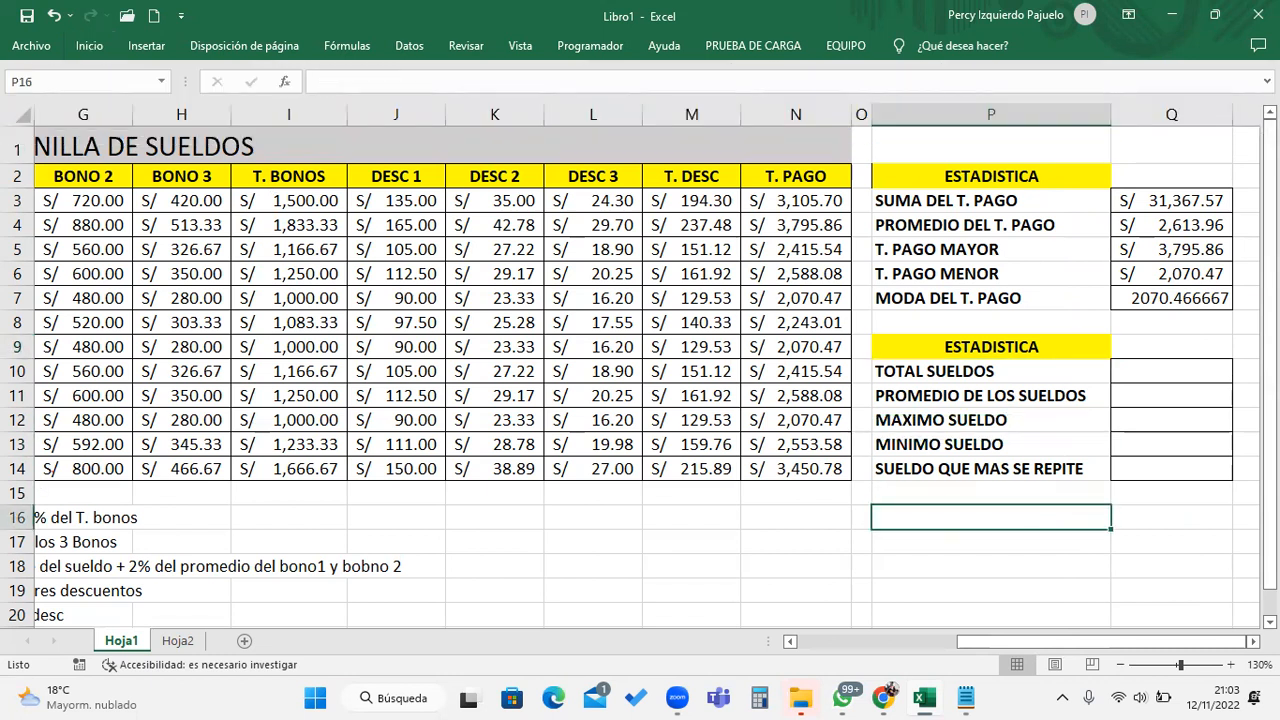
Total the SUELDO column in Q10 with the formula =SUMA(E3:E14)
scroll(640, 370, "right", 2)
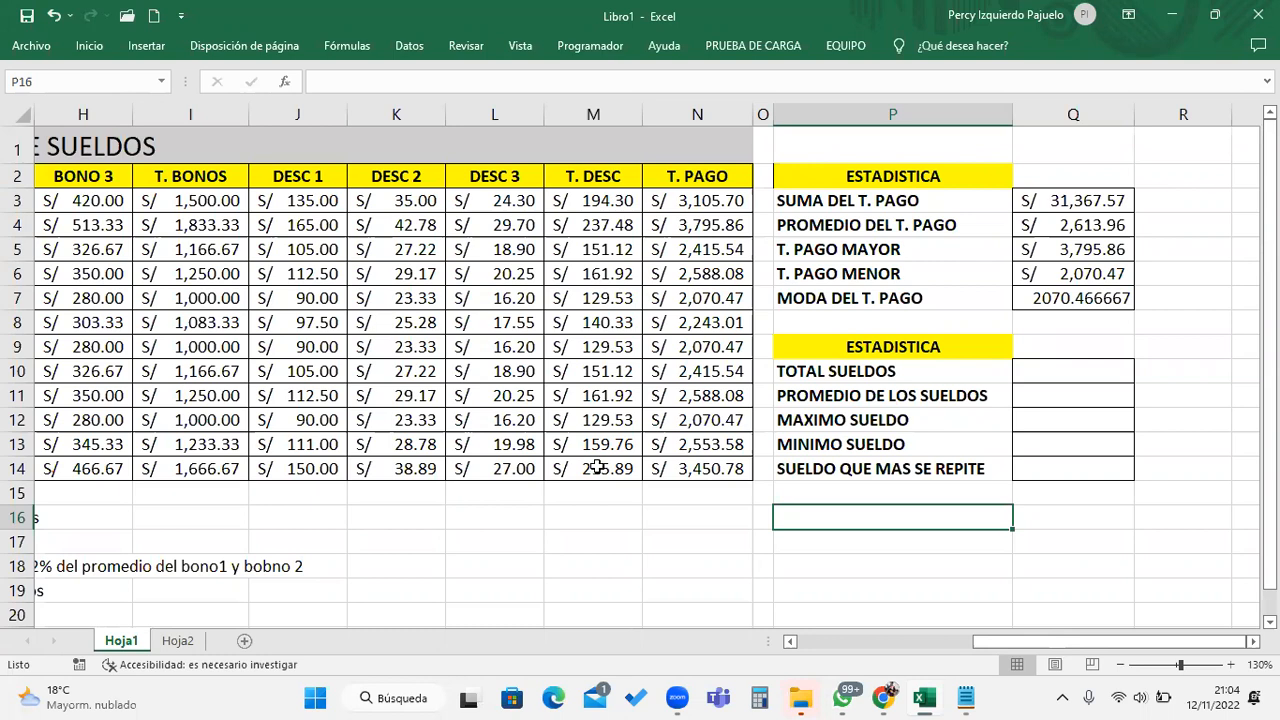
left_click(1064, 370)
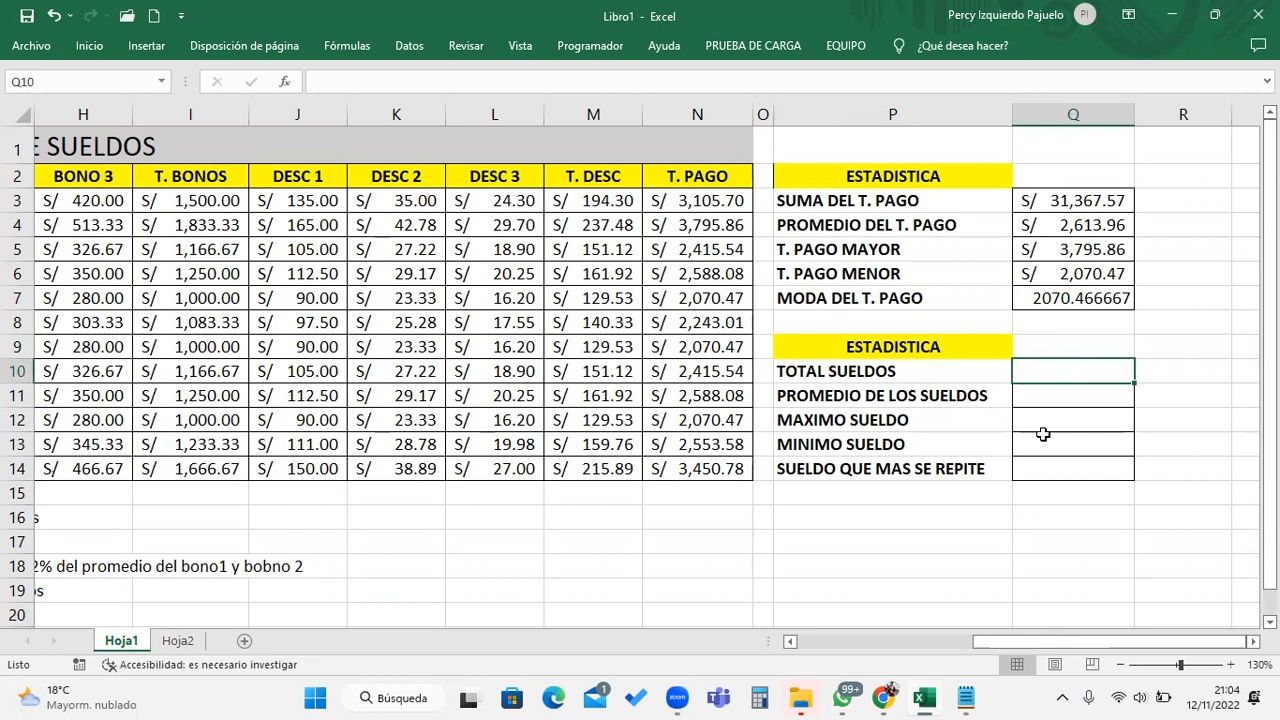
mouse_move(1045, 641)
left_mouse_down()
mouse_move(997, 639)
mouse_move(1056, 641)
mouse_move(1045, 628)
left_mouse_up()
type("=SUMA(")
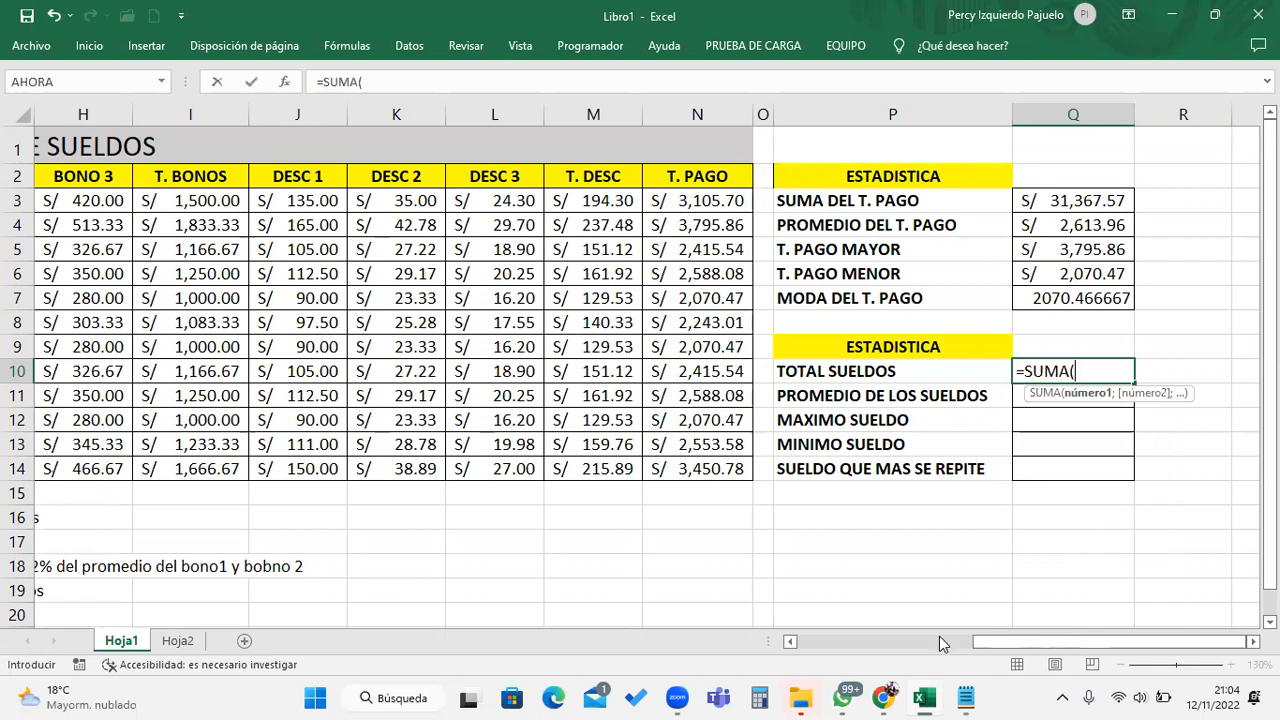
left_click_drag(986, 648, 906, 643)
left_click_drag(282, 201, 289, 461)
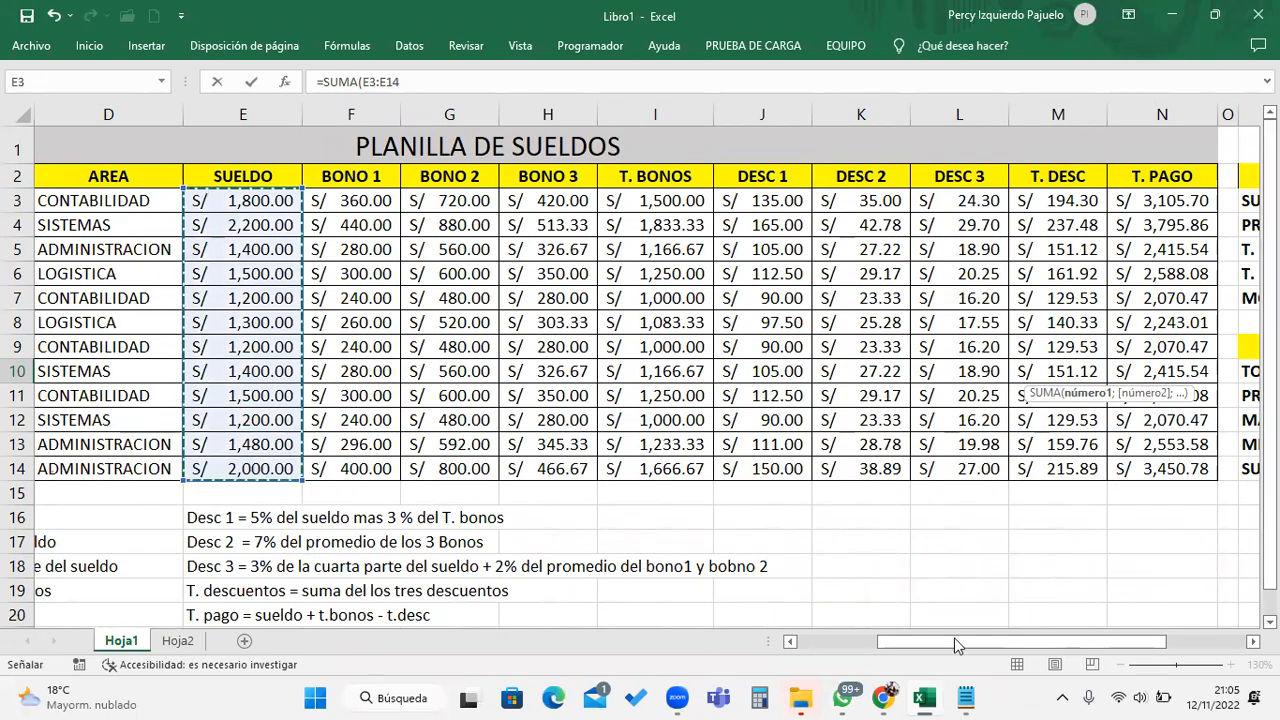
left_click_drag(955, 650, 1040, 645)
left_click_drag(1188, 650, 1236, 622)
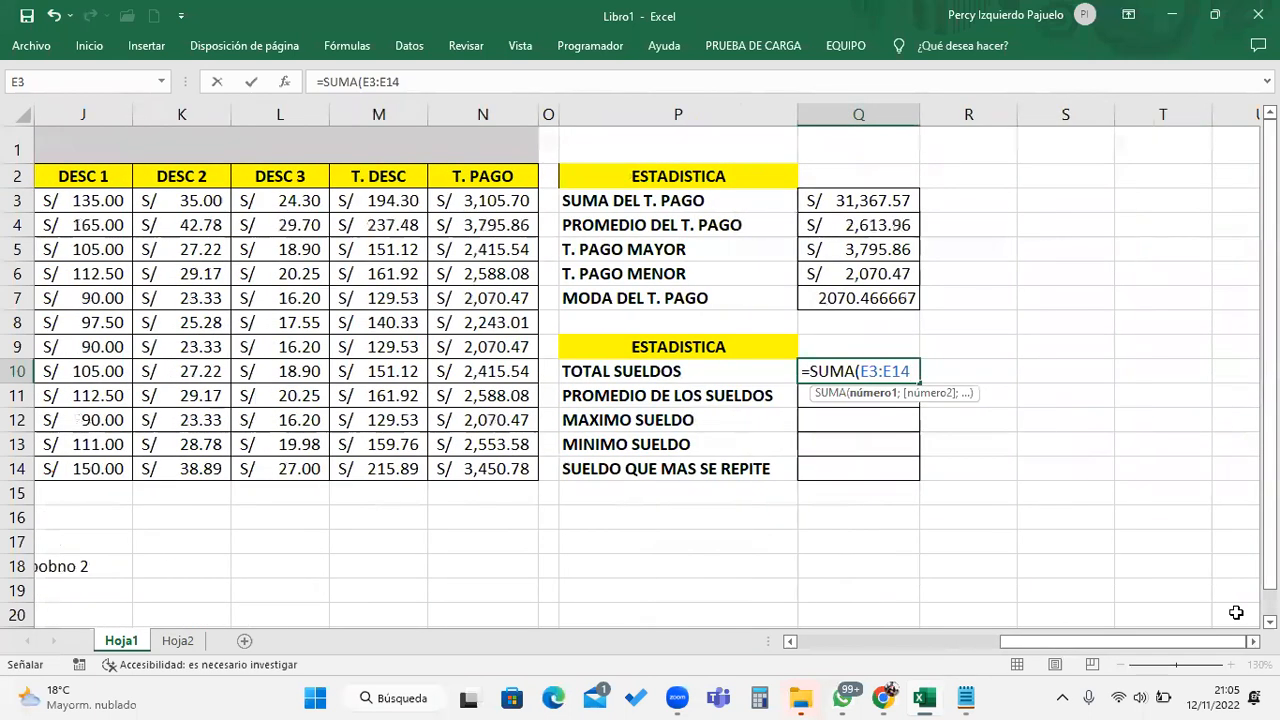
type(")")
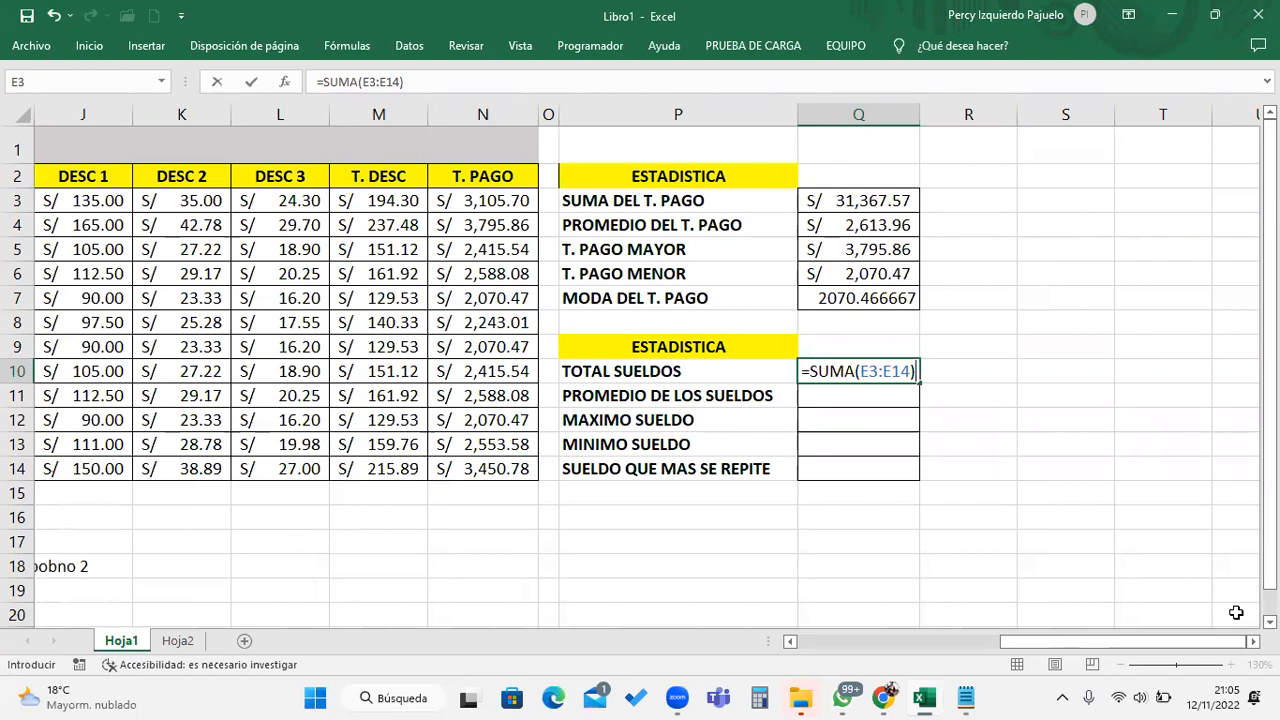
key("Return")
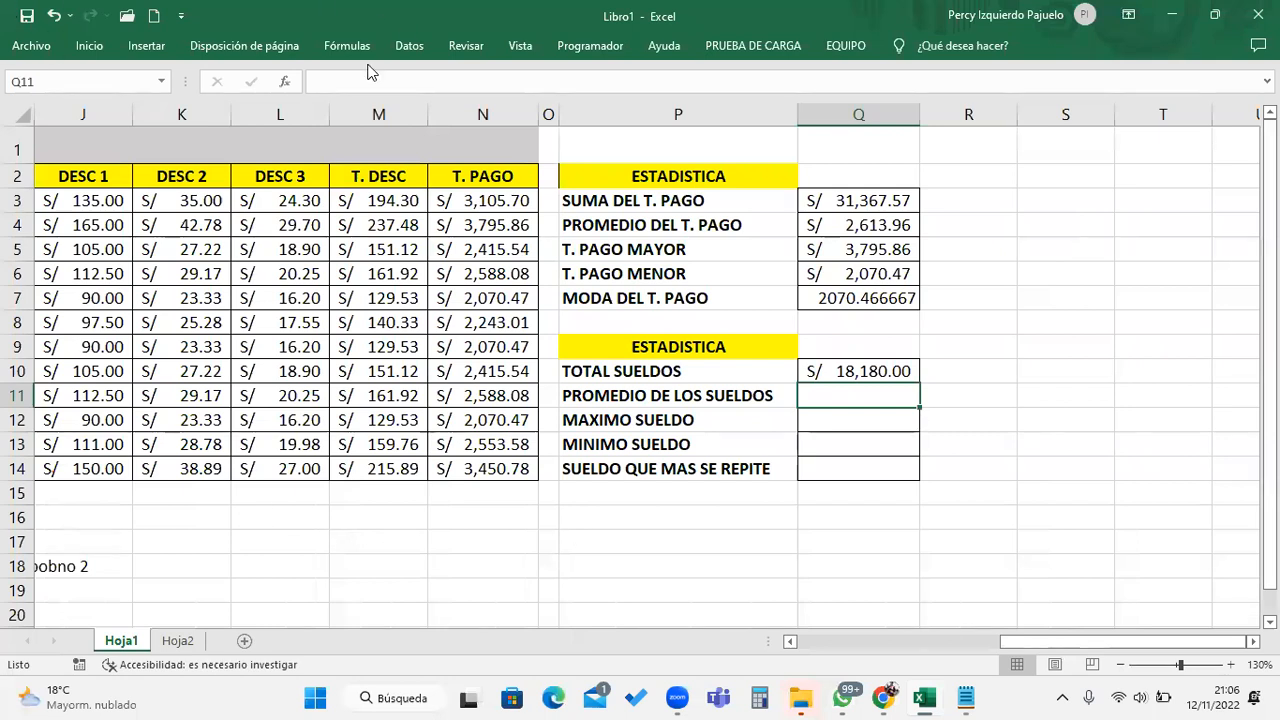
Start a formula with the PROMEDIO function in Q11, beside PROMEDIO DE LOS SUELDOS
left_click(311, 643)
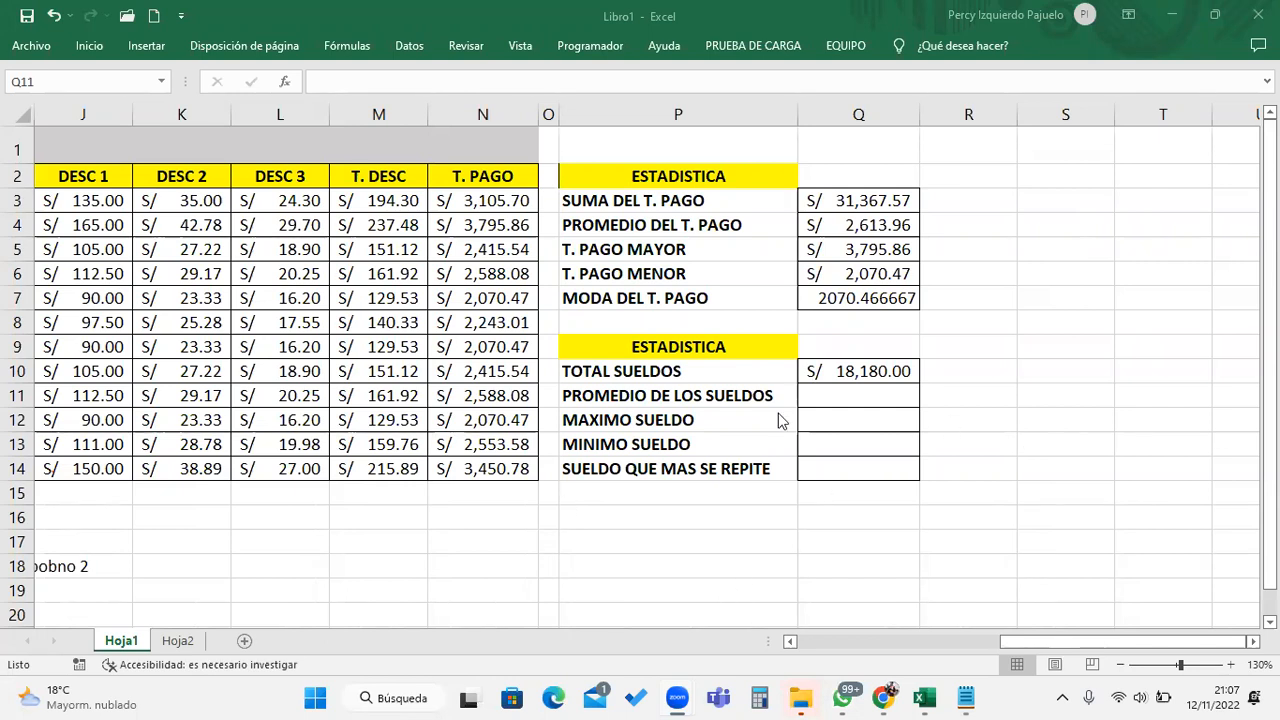
left_click(857, 392)
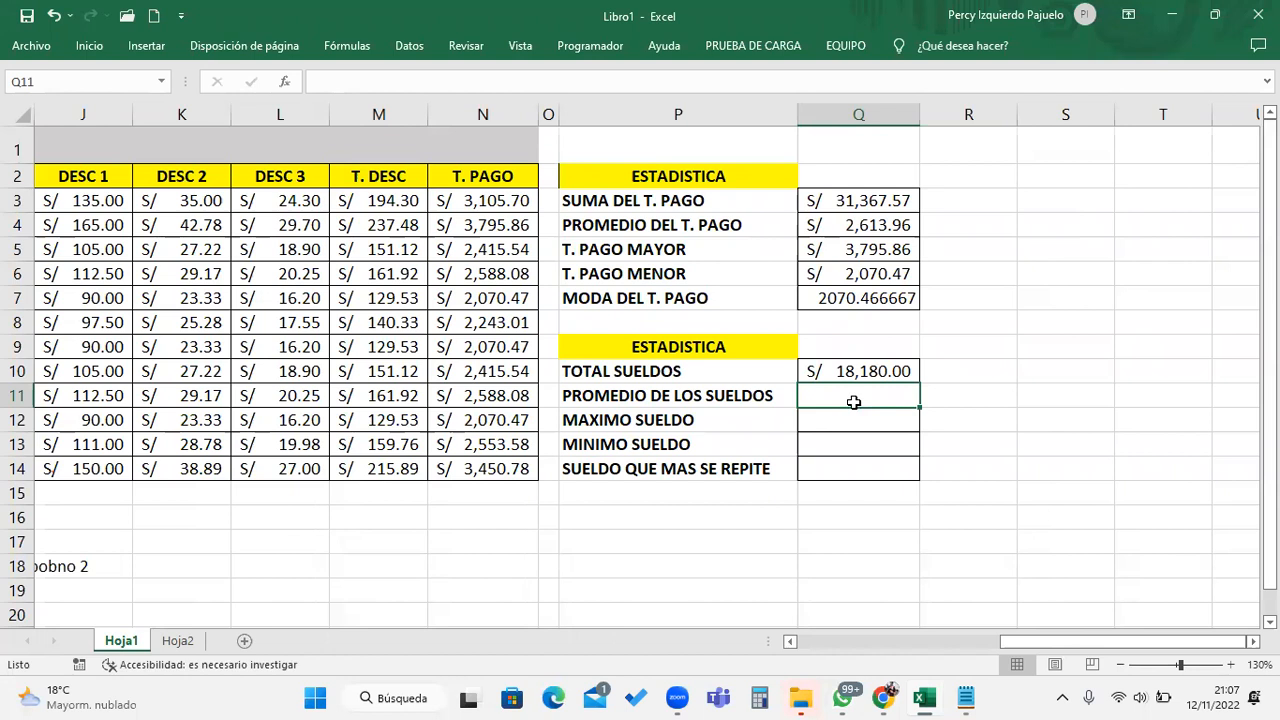
type("=promed")
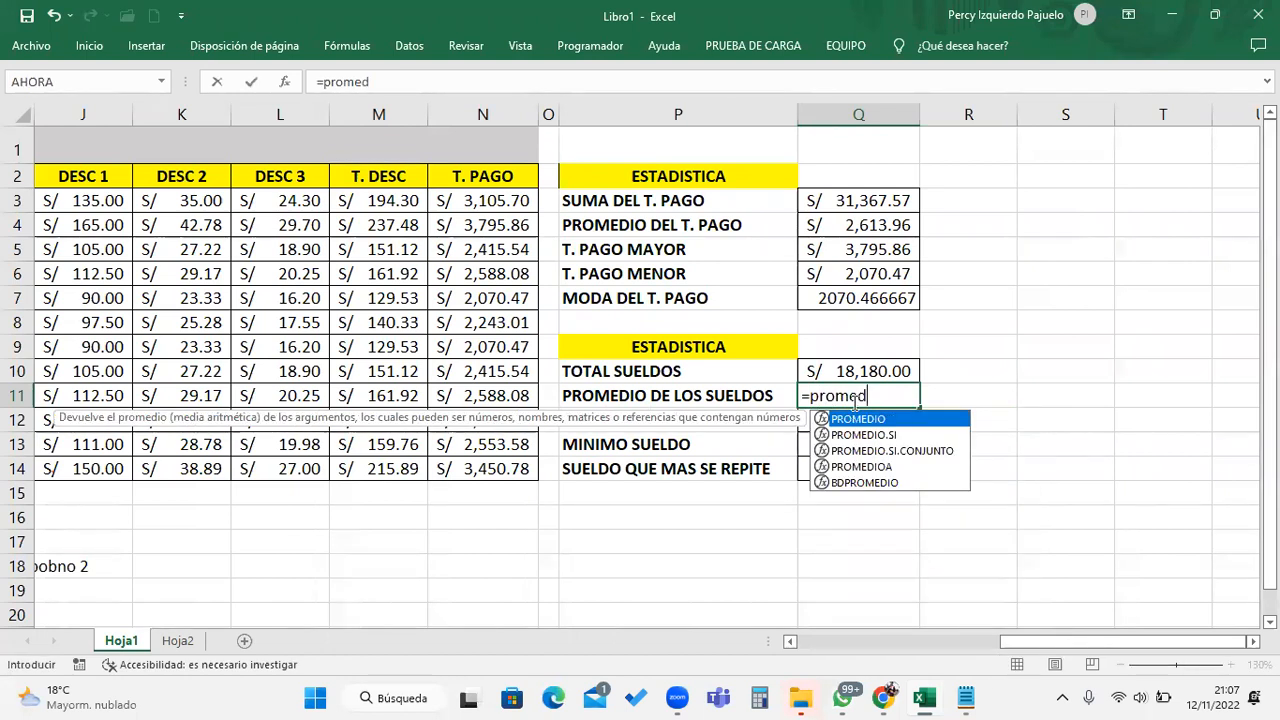
key("Tab")
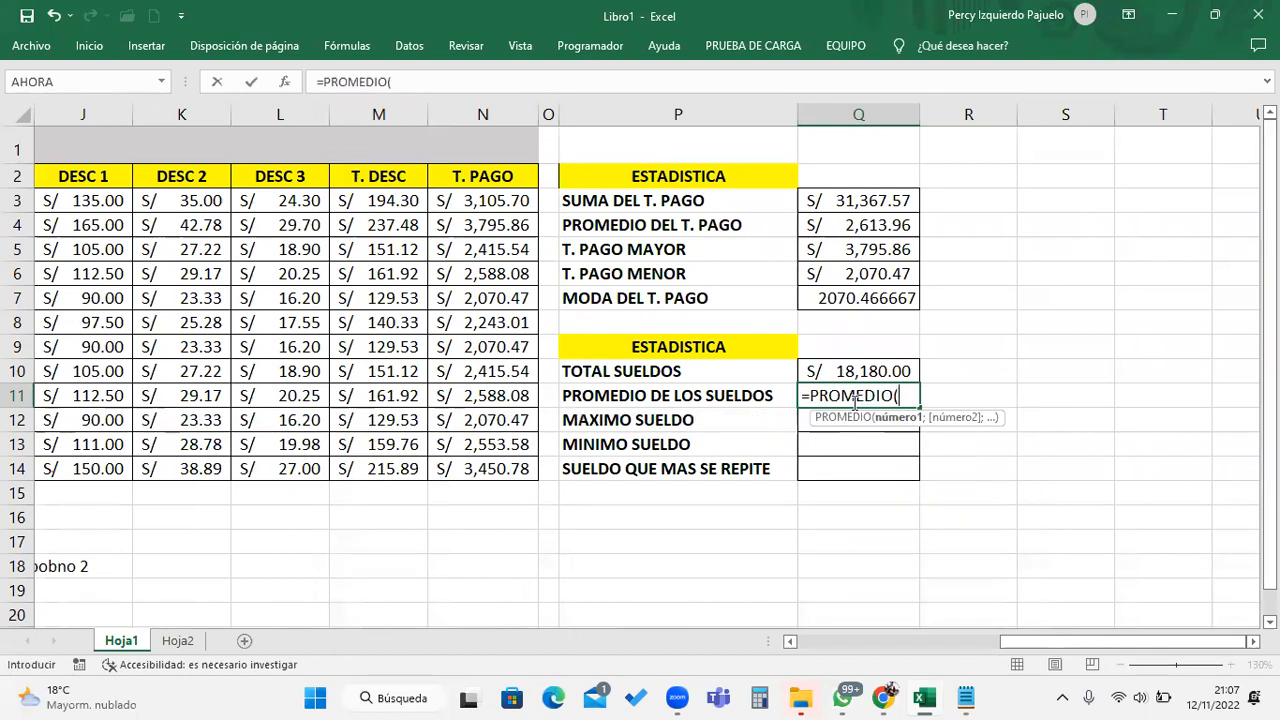
left_click_drag(1020, 645, 870, 642)
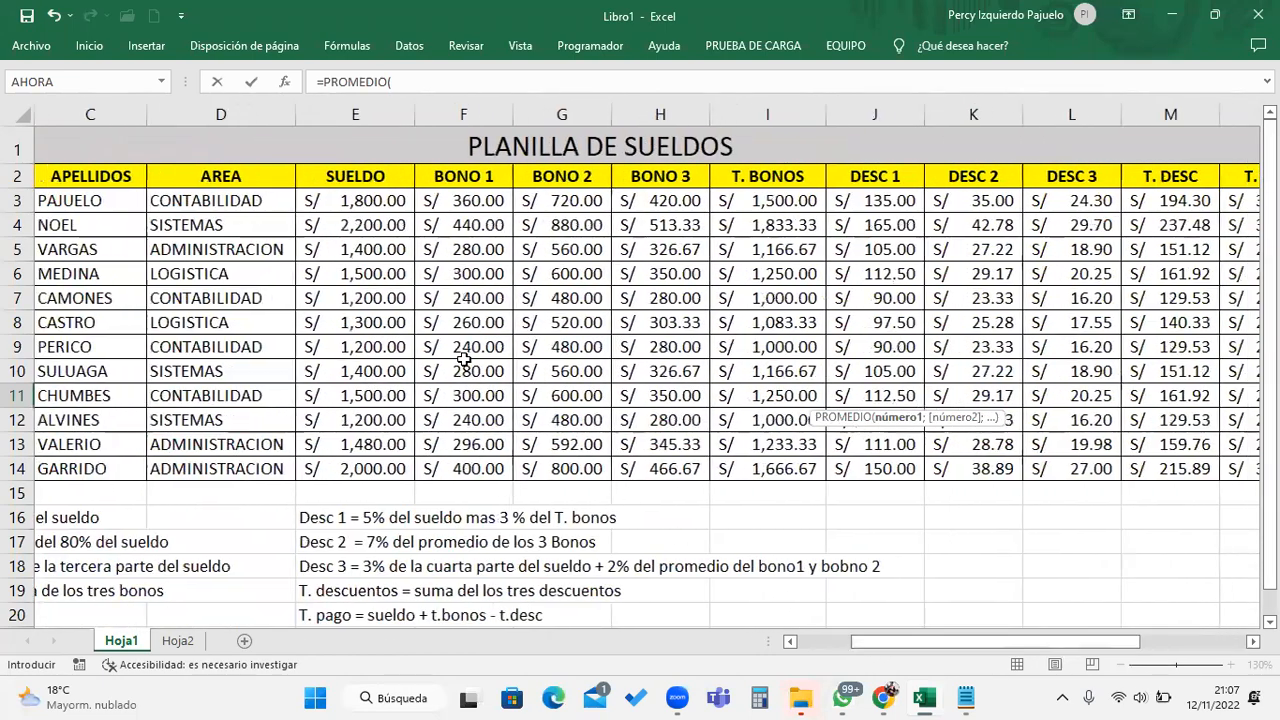
left_click_drag(358, 205, 360, 468)
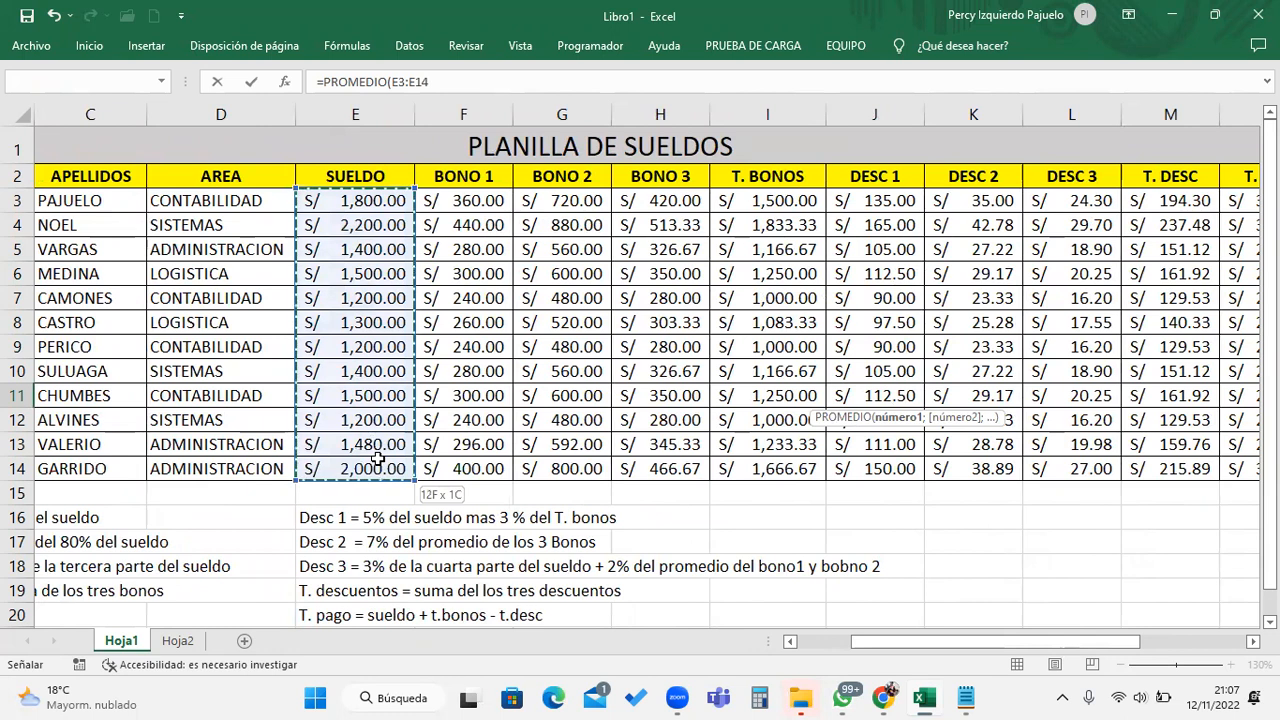
left_click_drag(1066, 642, 1250, 640)
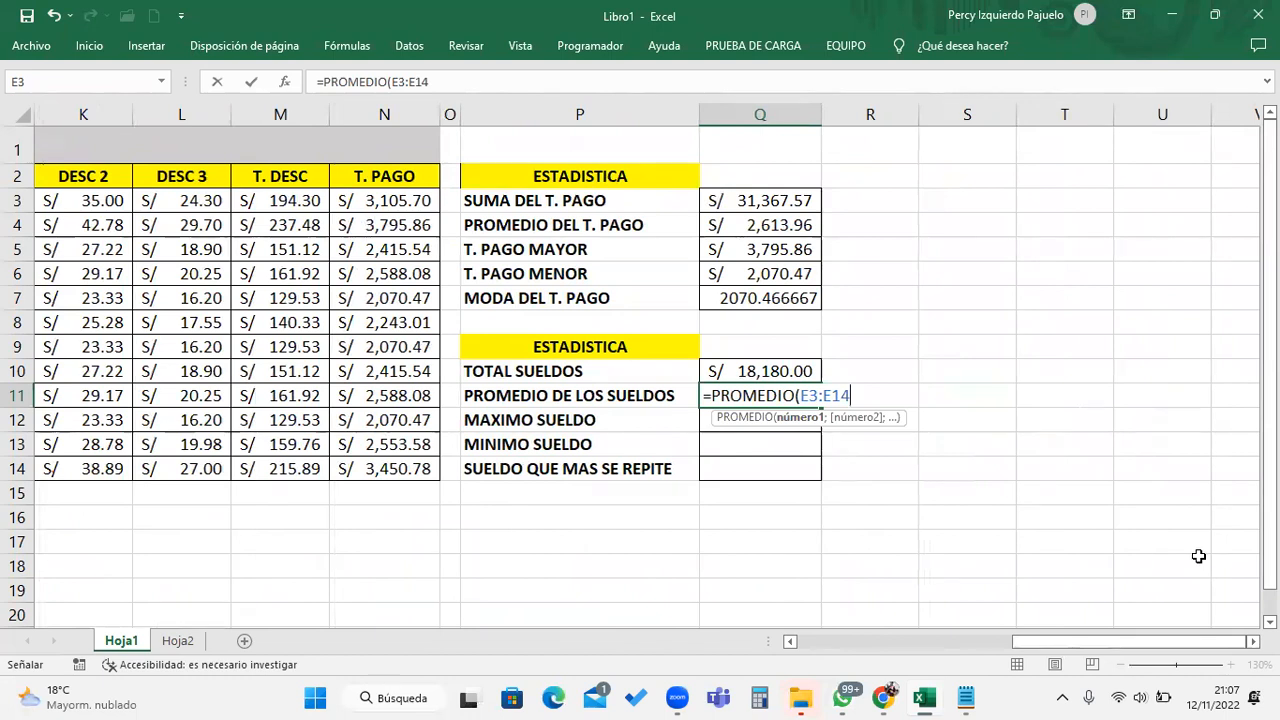
key("BackSpace")
key("BackSpace")
key("BackSpace")
key("BackSpace")
key("BackSpace")
key("BackSpace")
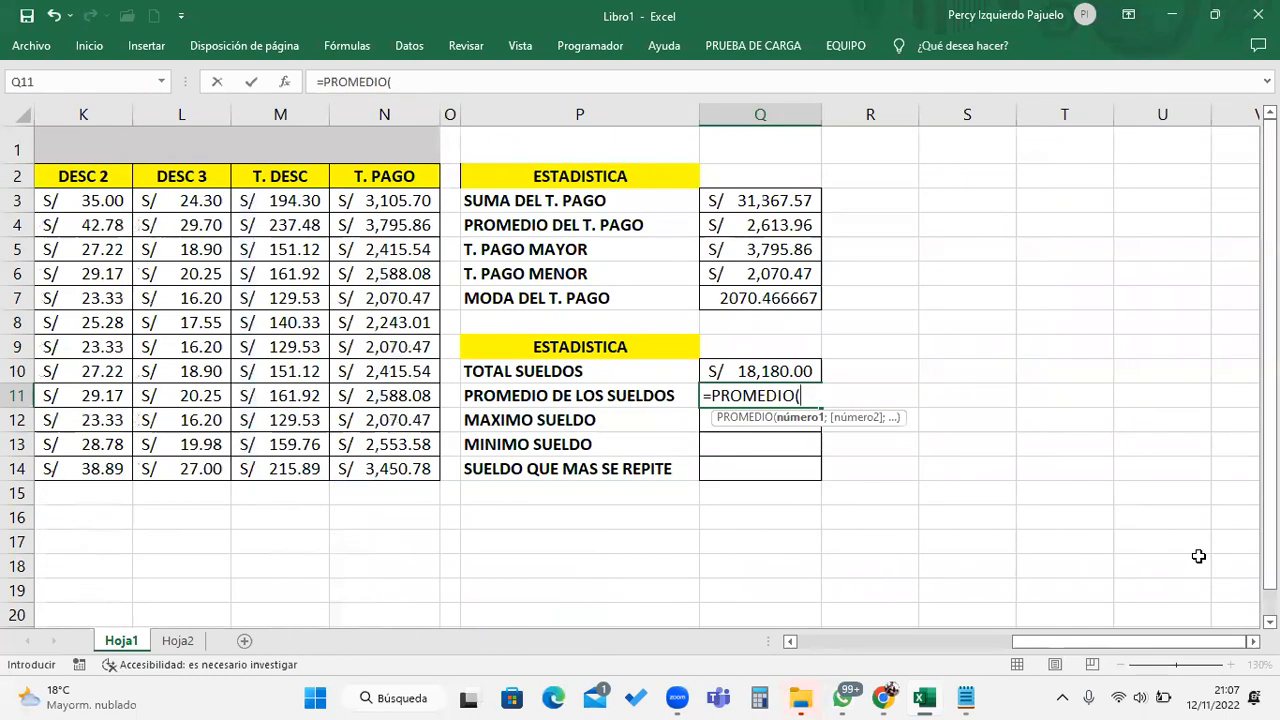
Complete the average formula in Q11 as =PROMEDIO(E3:E14)
type("E")
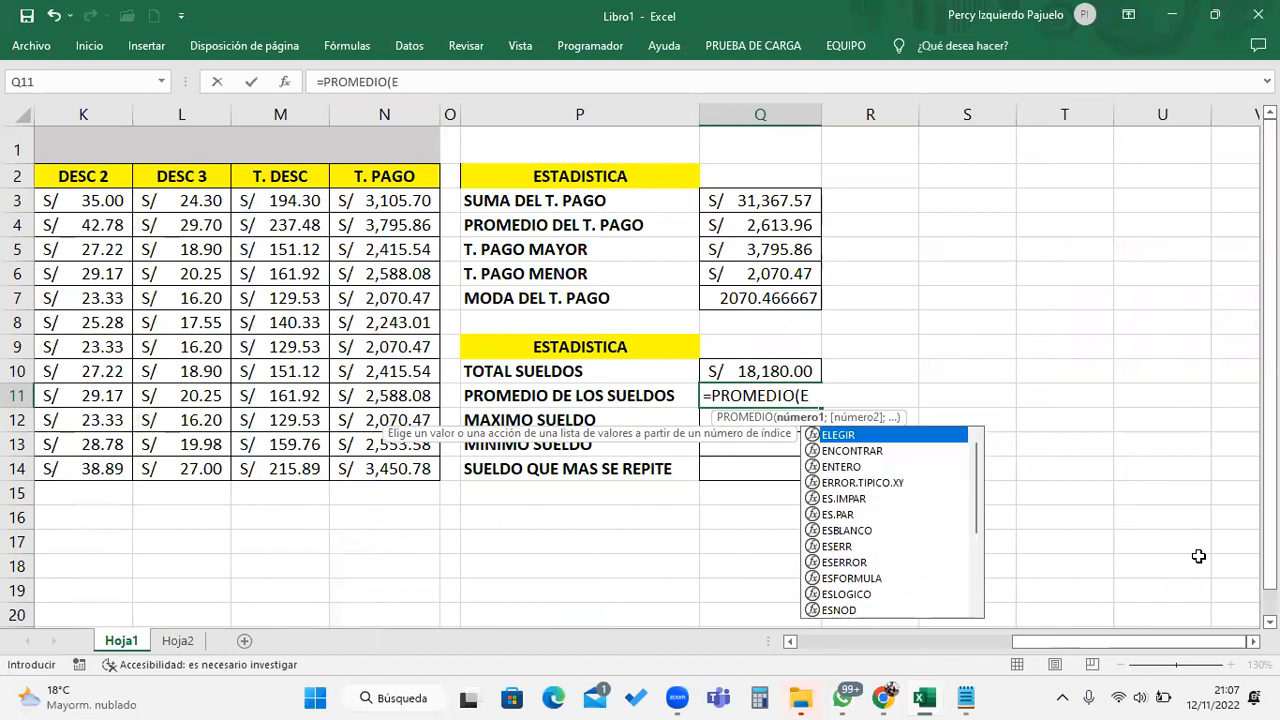
type("3")
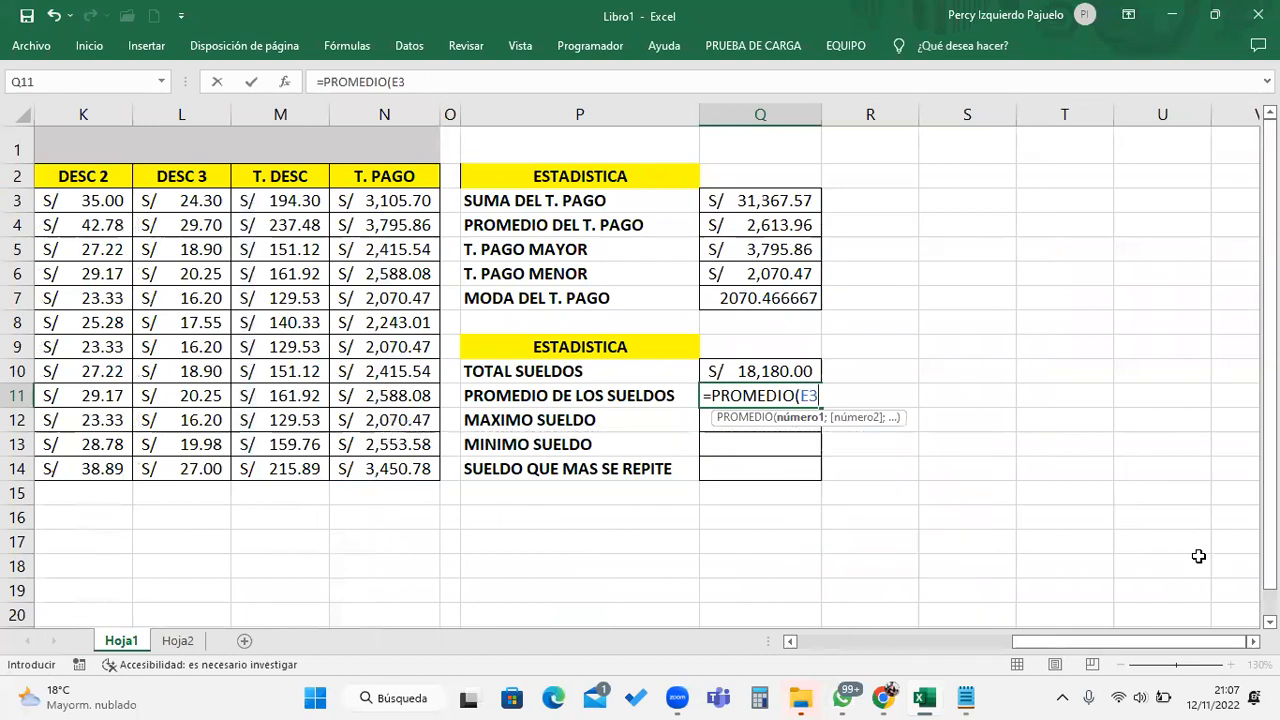
type(":E1")
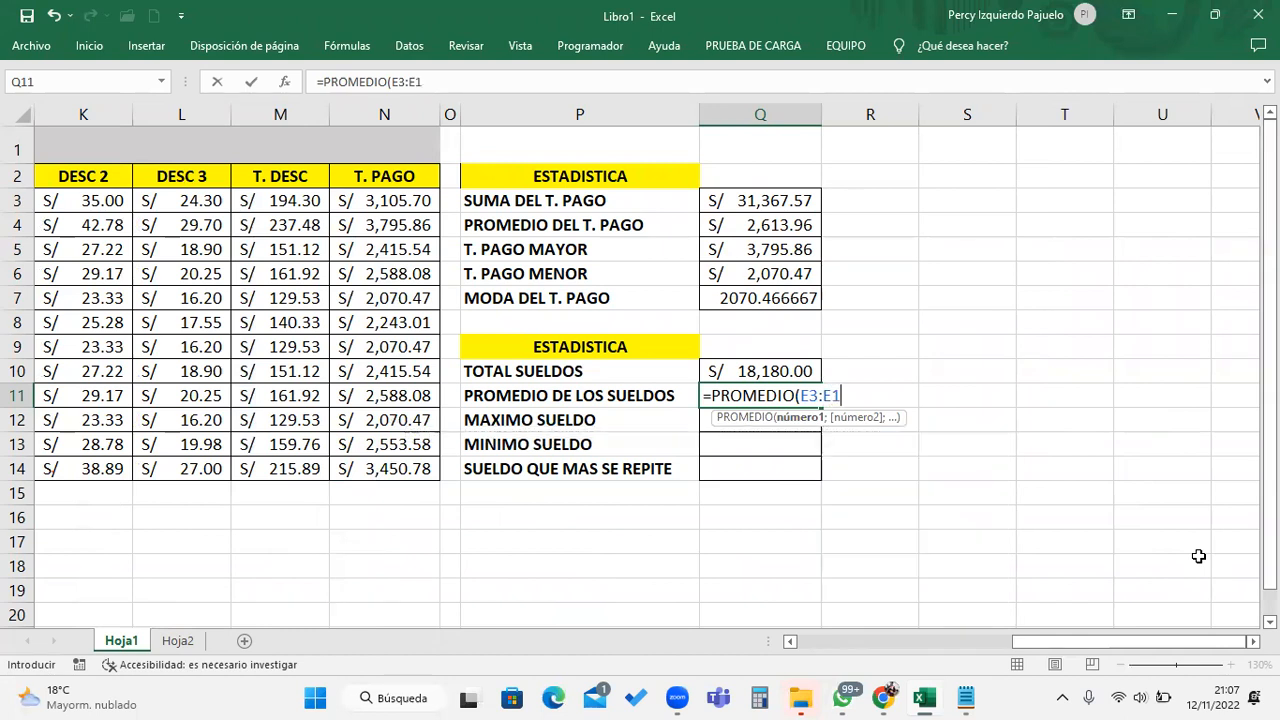
type("4)")
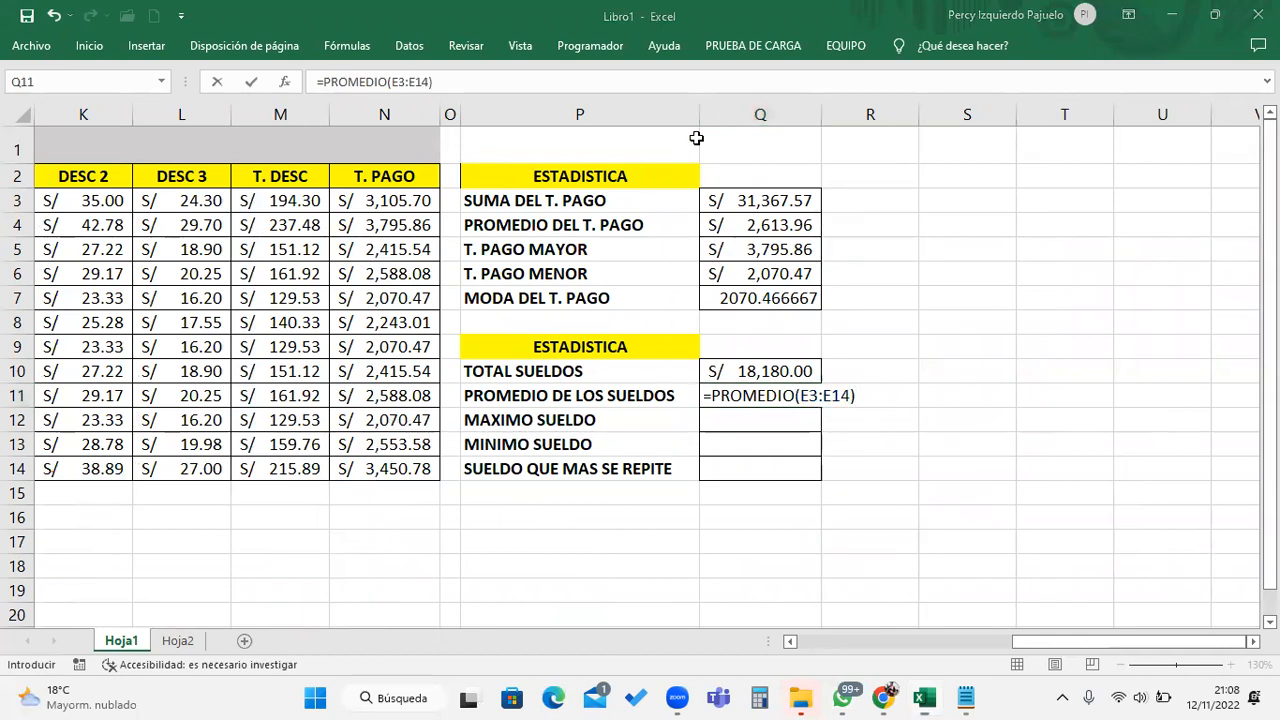
left_click(881, 395)
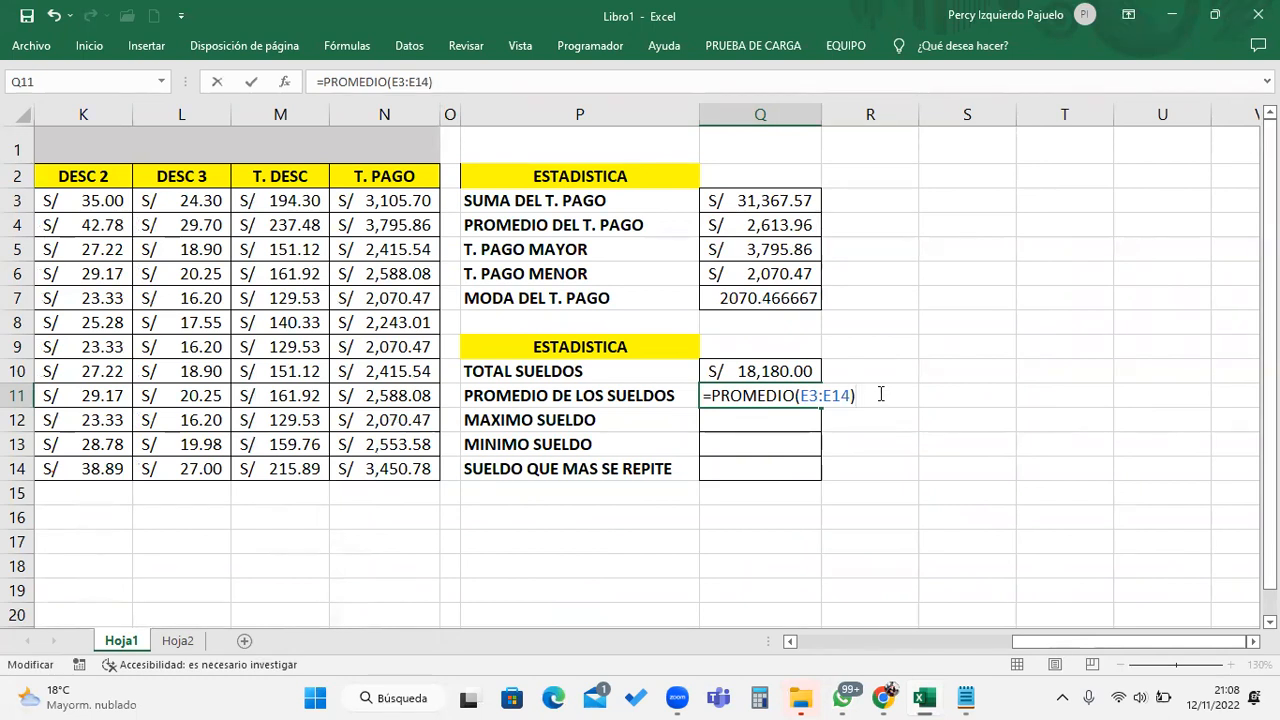
key("Return")
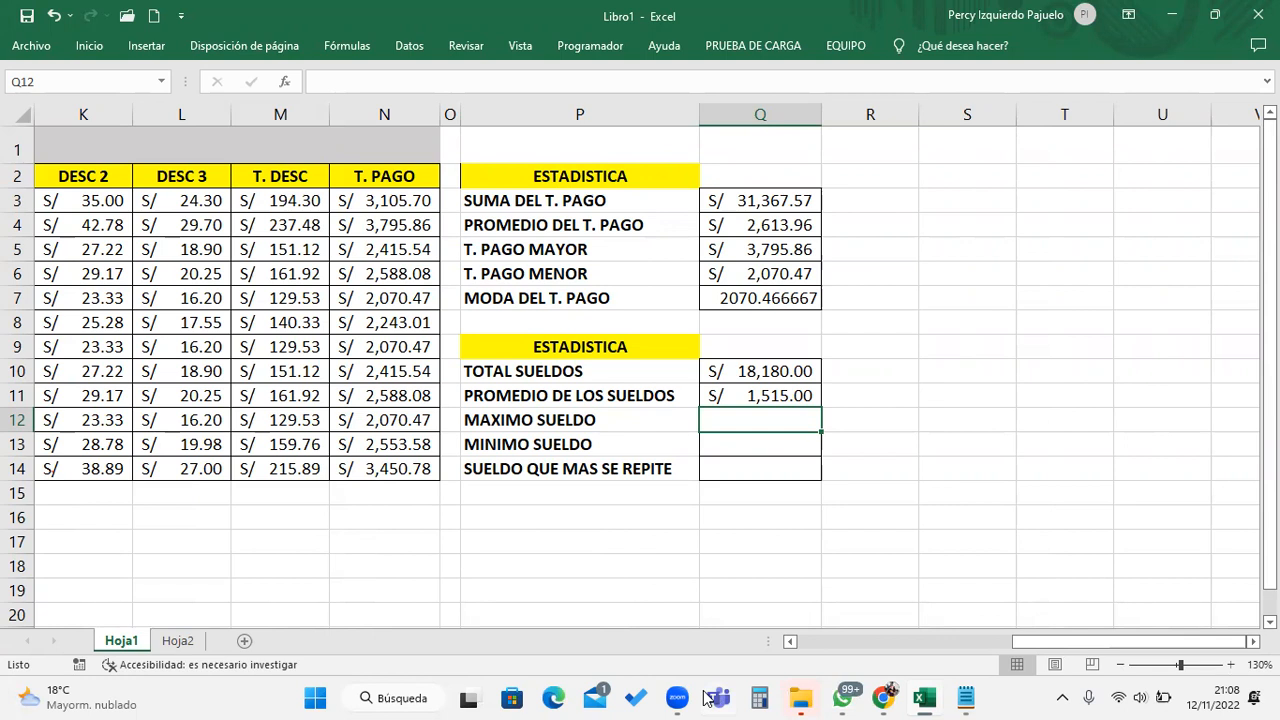
Calculate the highest salary in Q12, beside MAXIMO SUELDO, with the formula =MAX(E3:E14)
left_click(1200, 466)
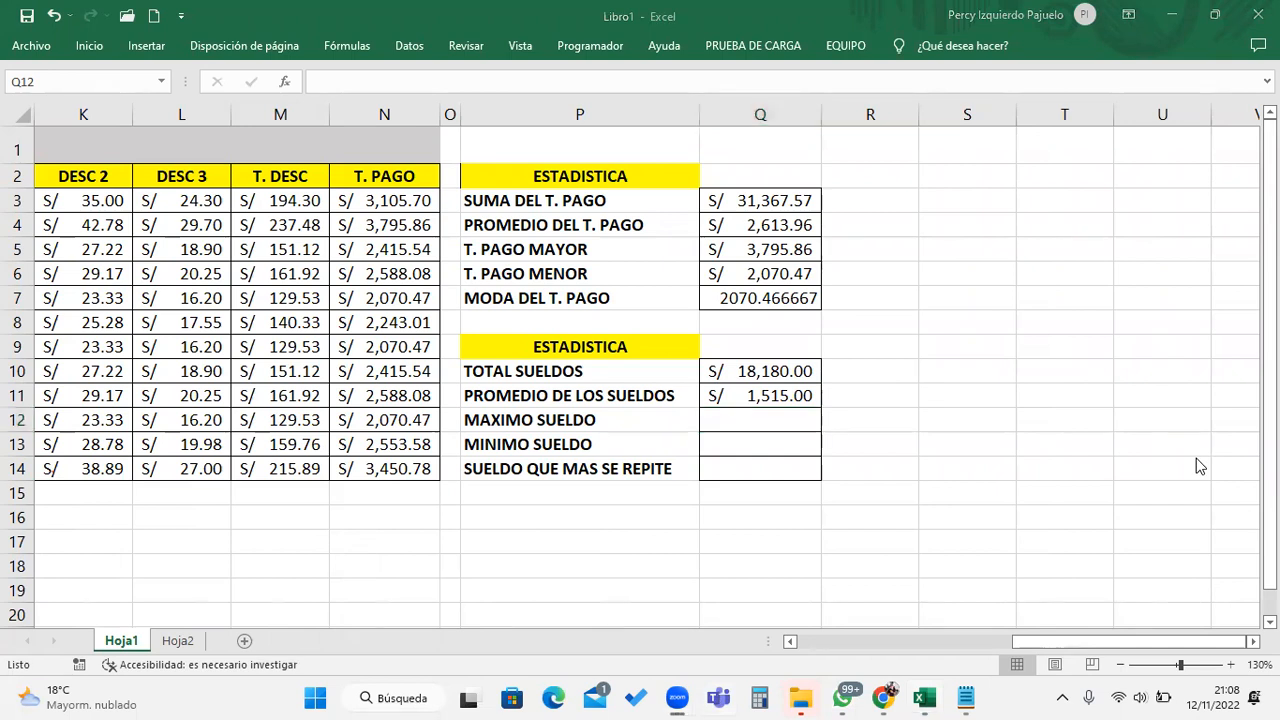
left_click(748, 414)
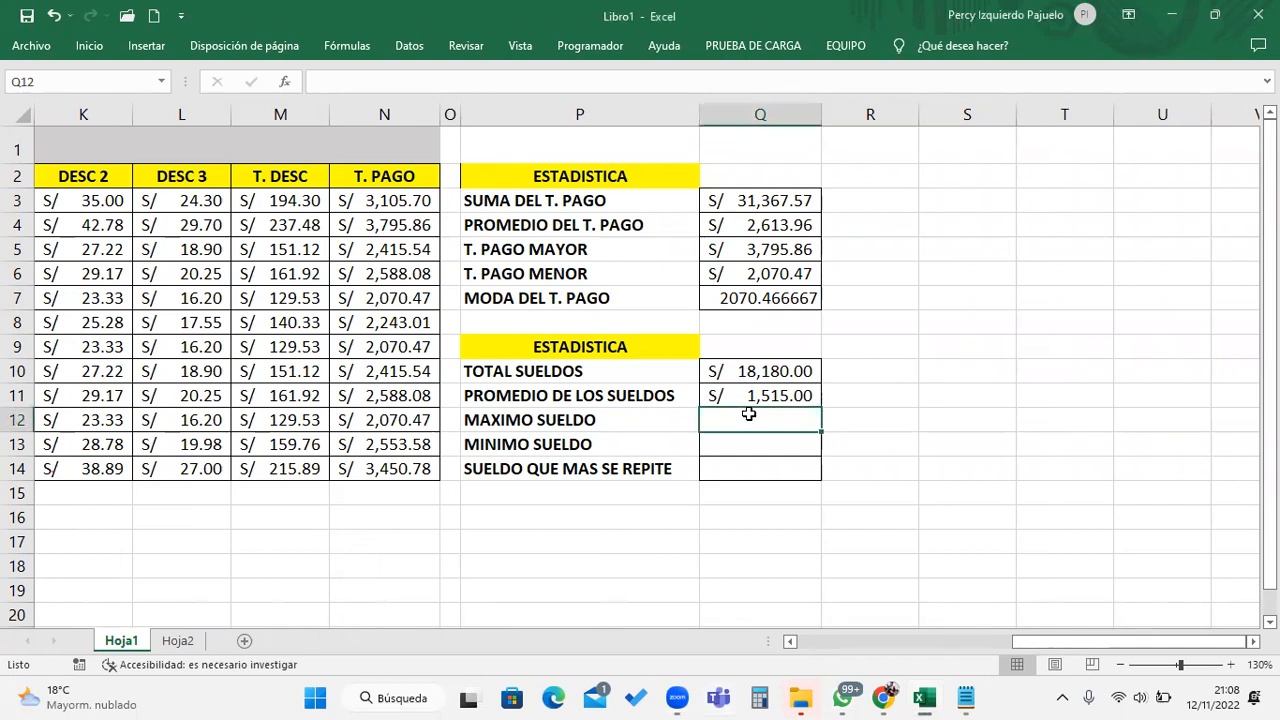
type("=MAX(")
left_click_drag(1147, 643, 1000, 650)
left_click_drag(530, 200, 562, 465)
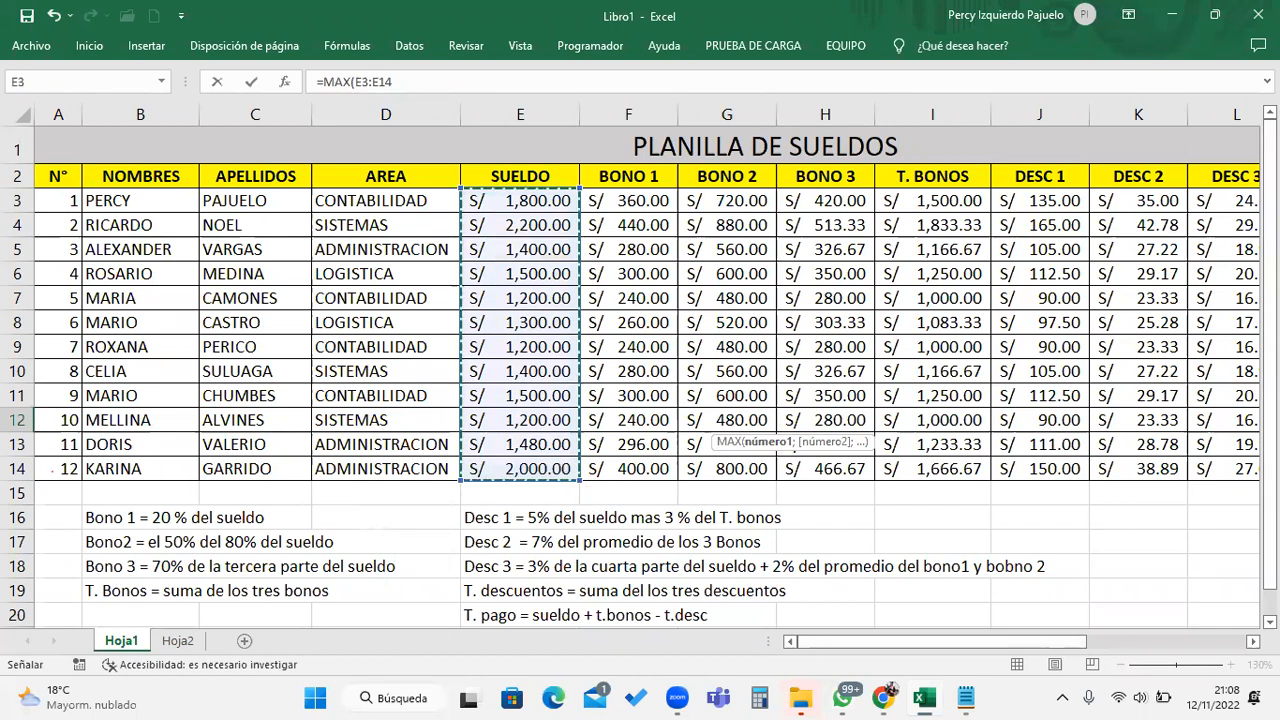
scroll(562, 465, "right", 6)
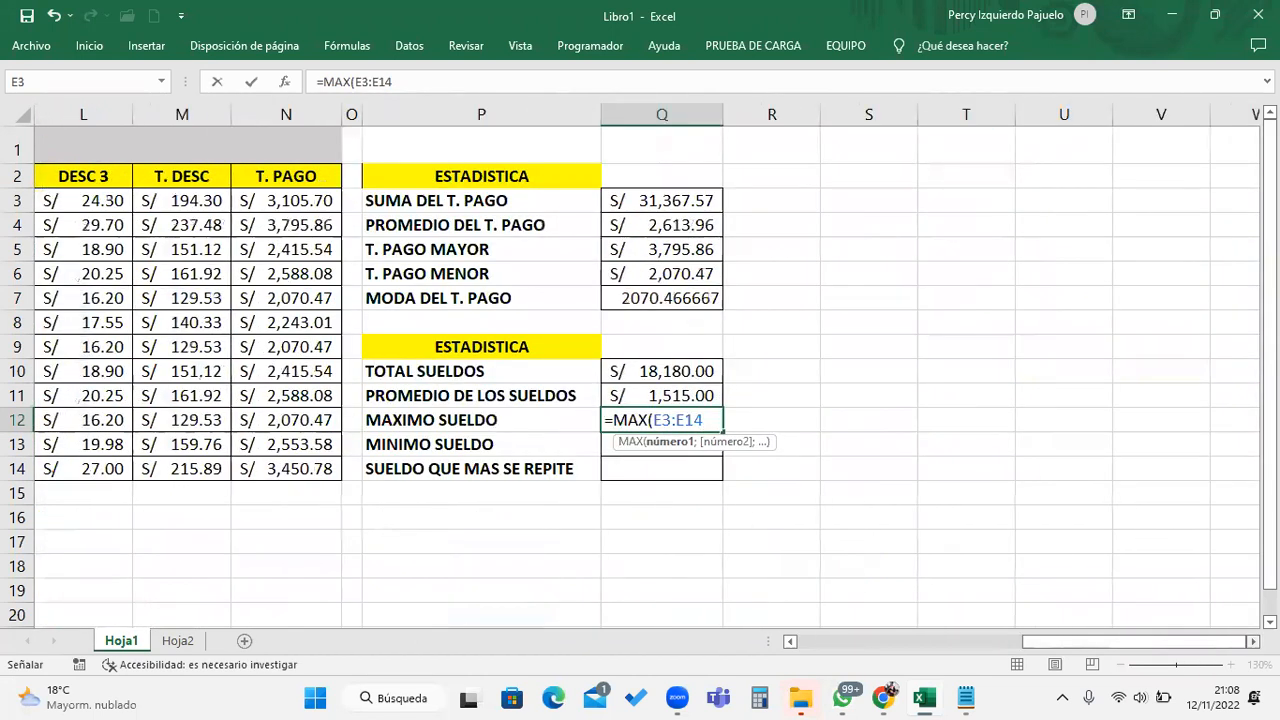
type(")")
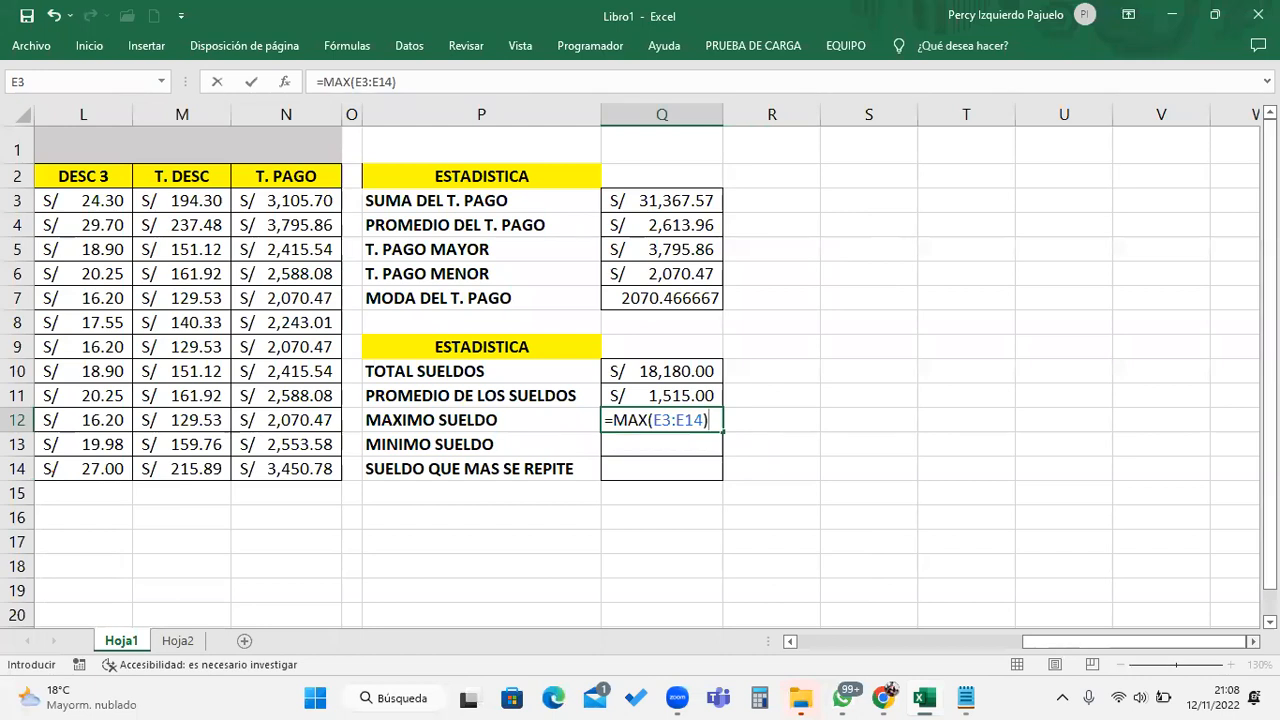
key("Return")
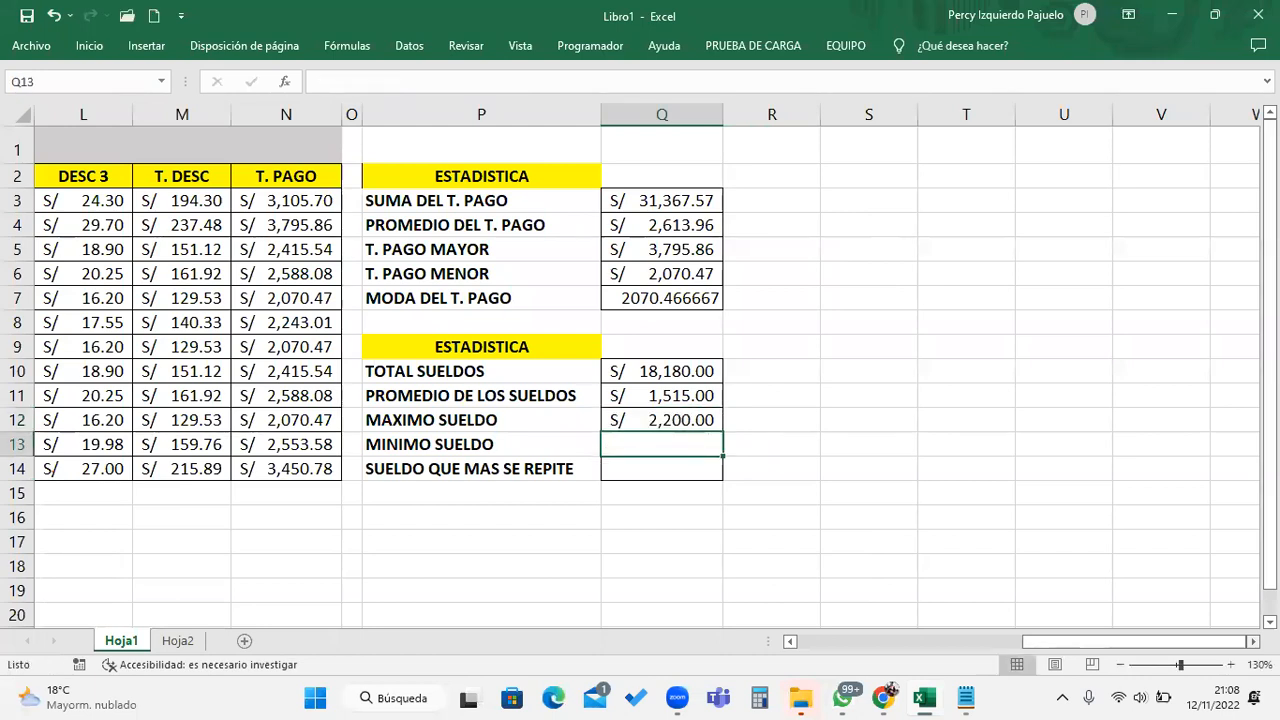
Review the formula behind the MAXIMO SUELDO result in Q12, leaving it as it is
left_click(921, 690)
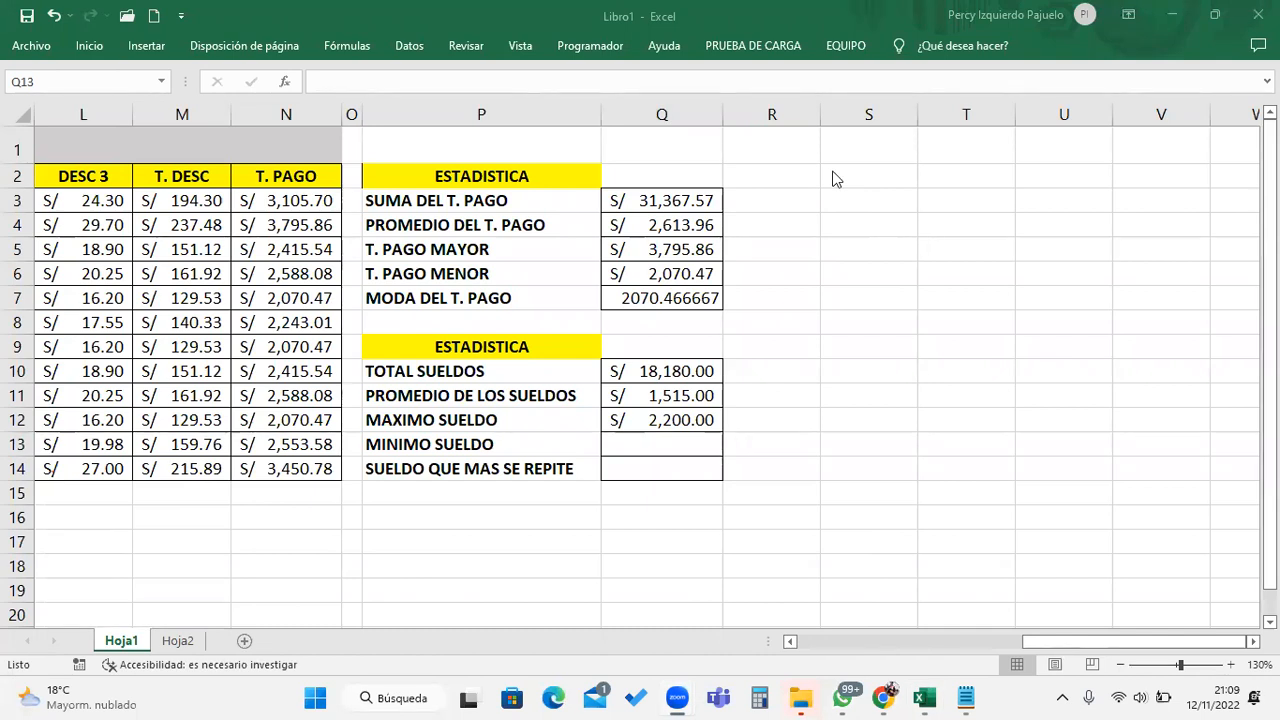
left_click(688, 419)
double_click(685, 419)
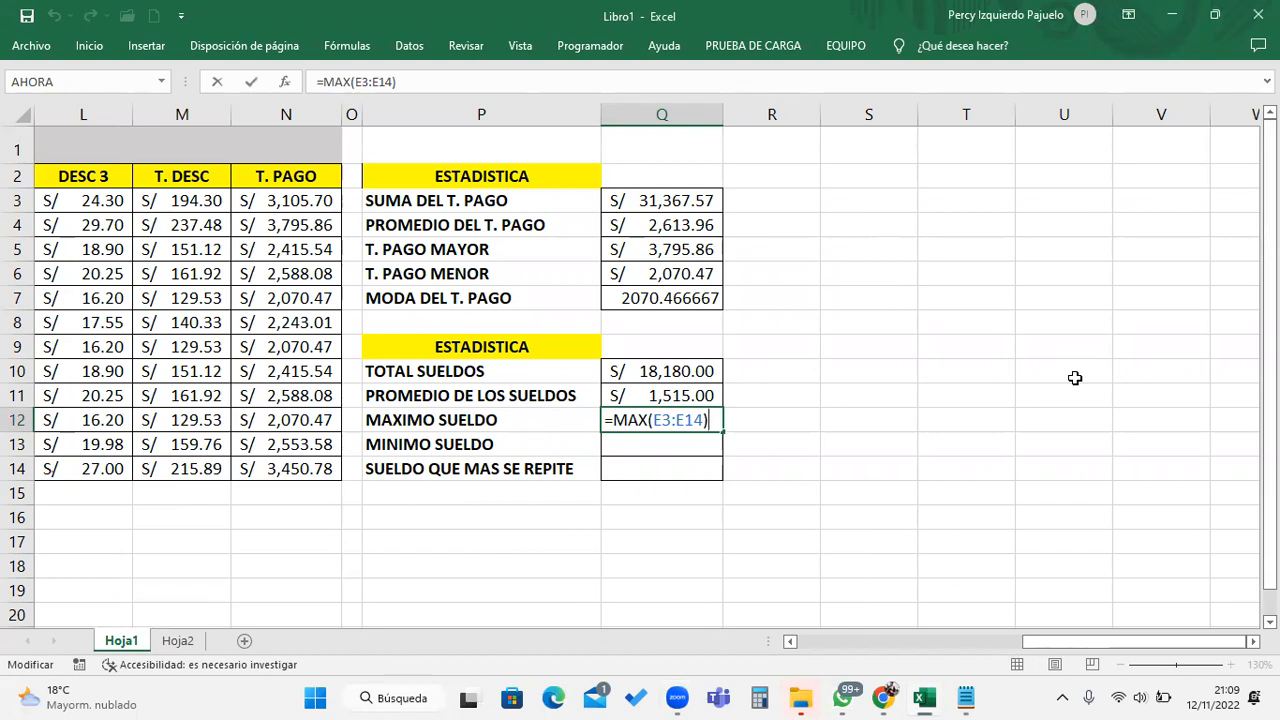
key("Return")
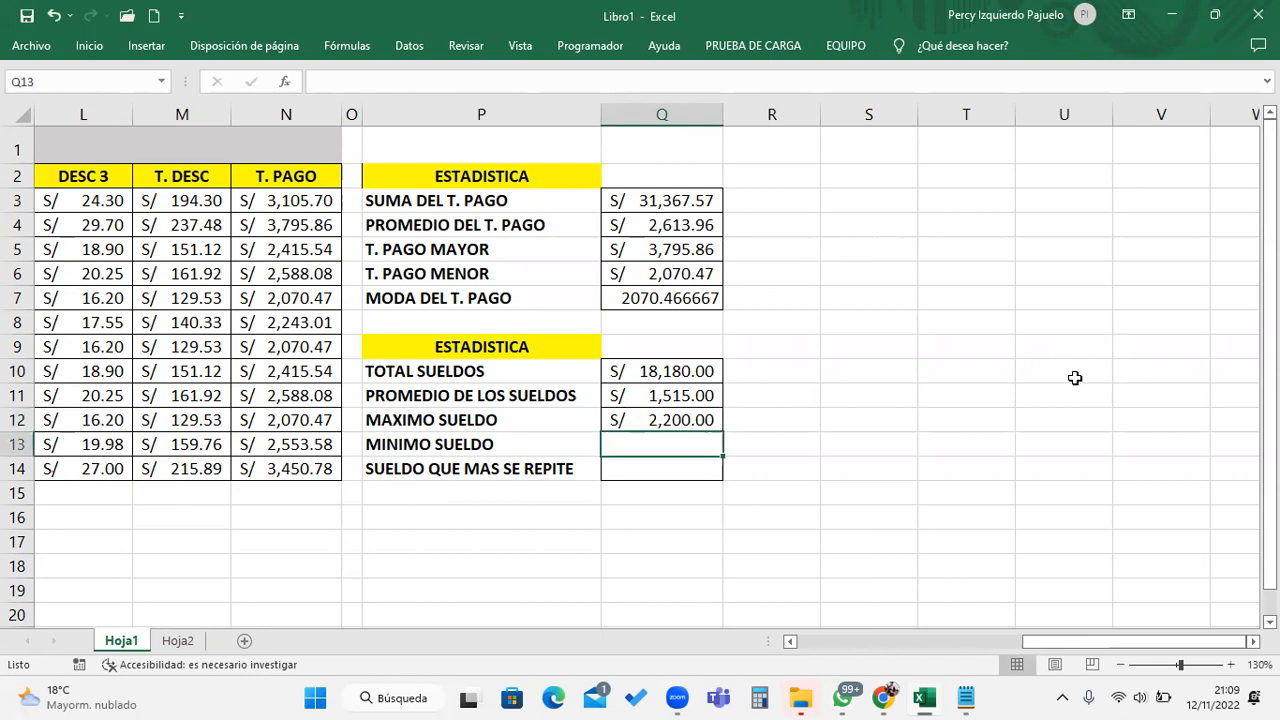
Switch to the Notepad function notes and place the insertion point one blank line below the MODA.UNO section
left_click(975, 697)
scroll(757, 477, "down", 4)
scroll(748, 485, "down", 5)
left_click(420, 403)
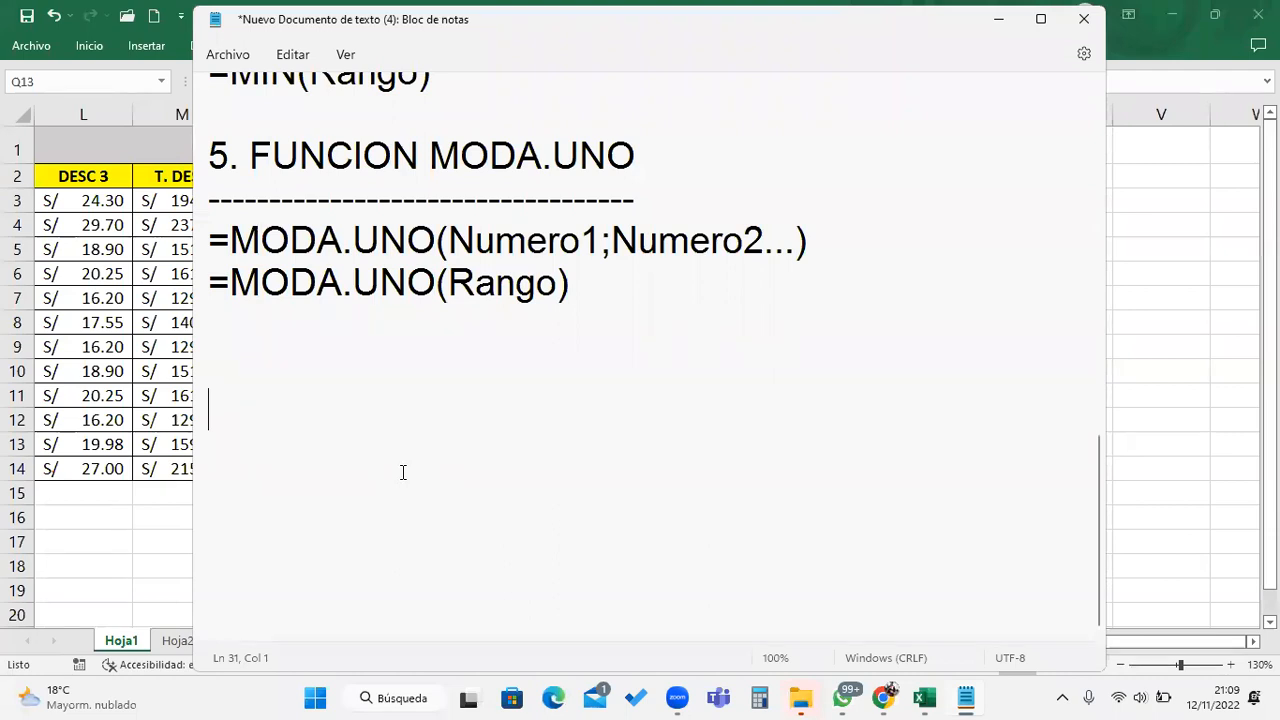
type("6.")
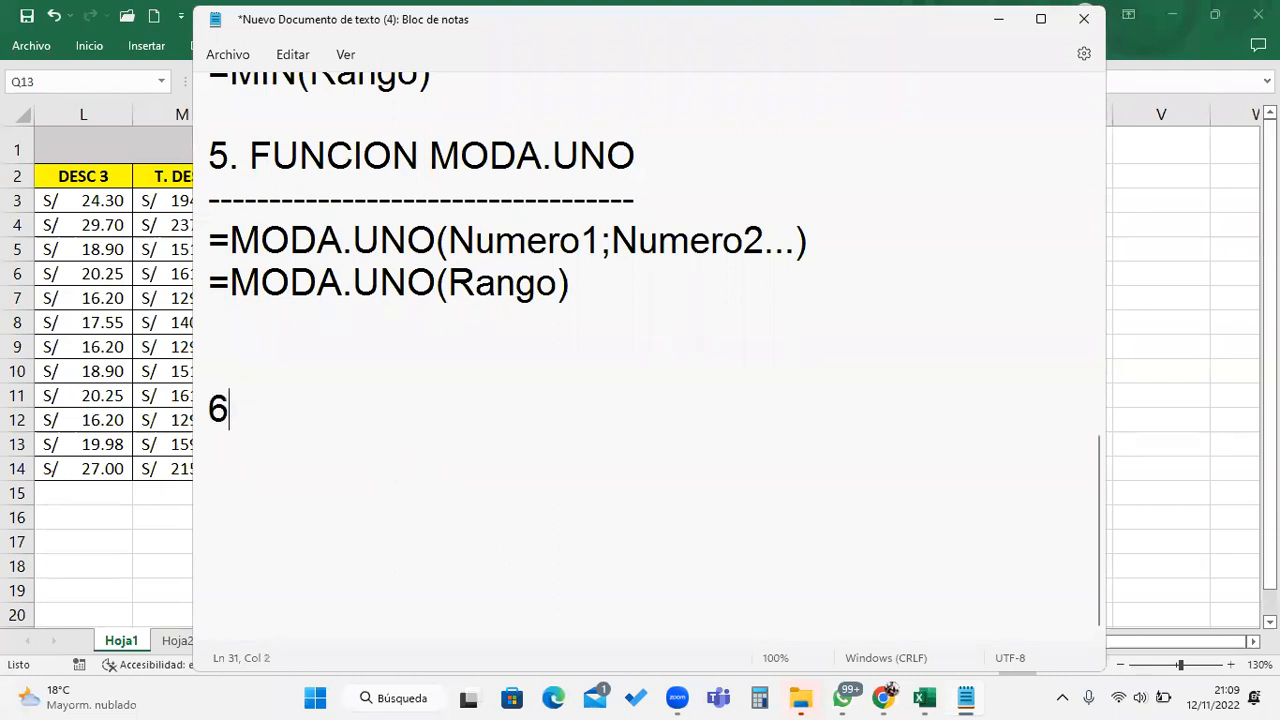
key("BackSpace")
key("BackSpace")
key("BackSpace")
Add the heading APLICAR CELDAS ADSOLUTAS to the notes, with a row of dashes of equal length beneath it
type("A")
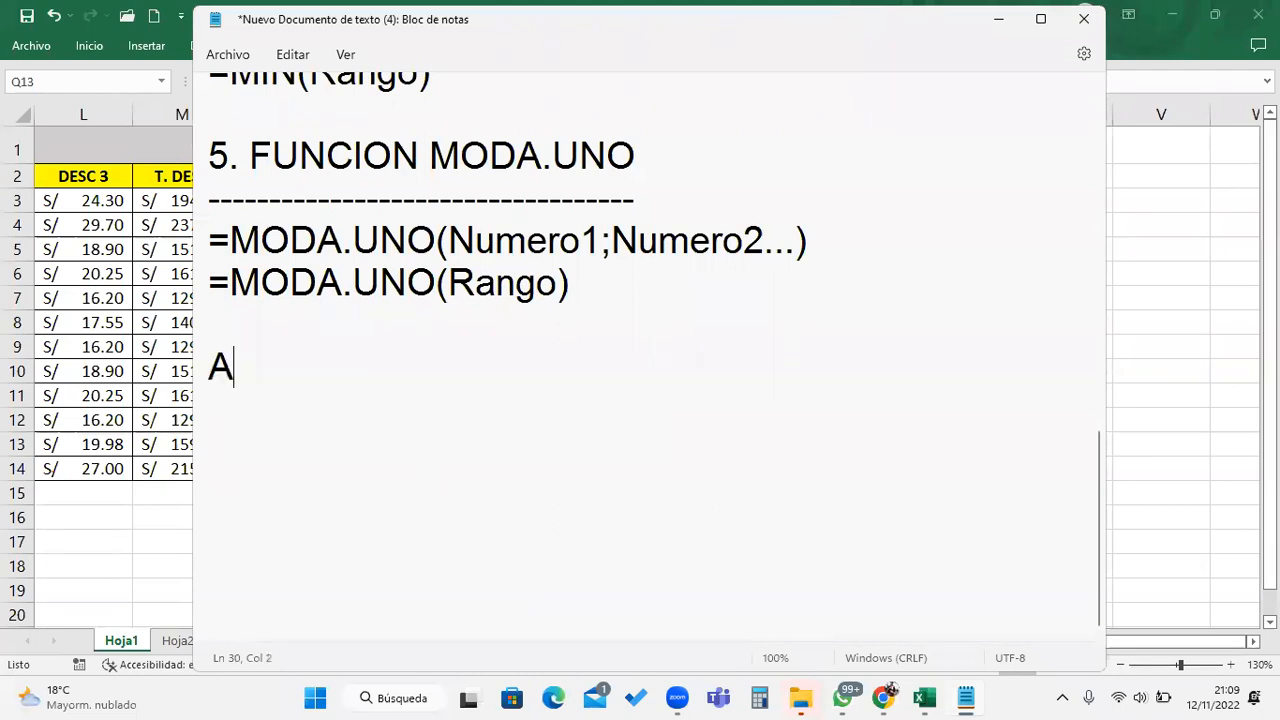
type("PLICAR CELDAS")
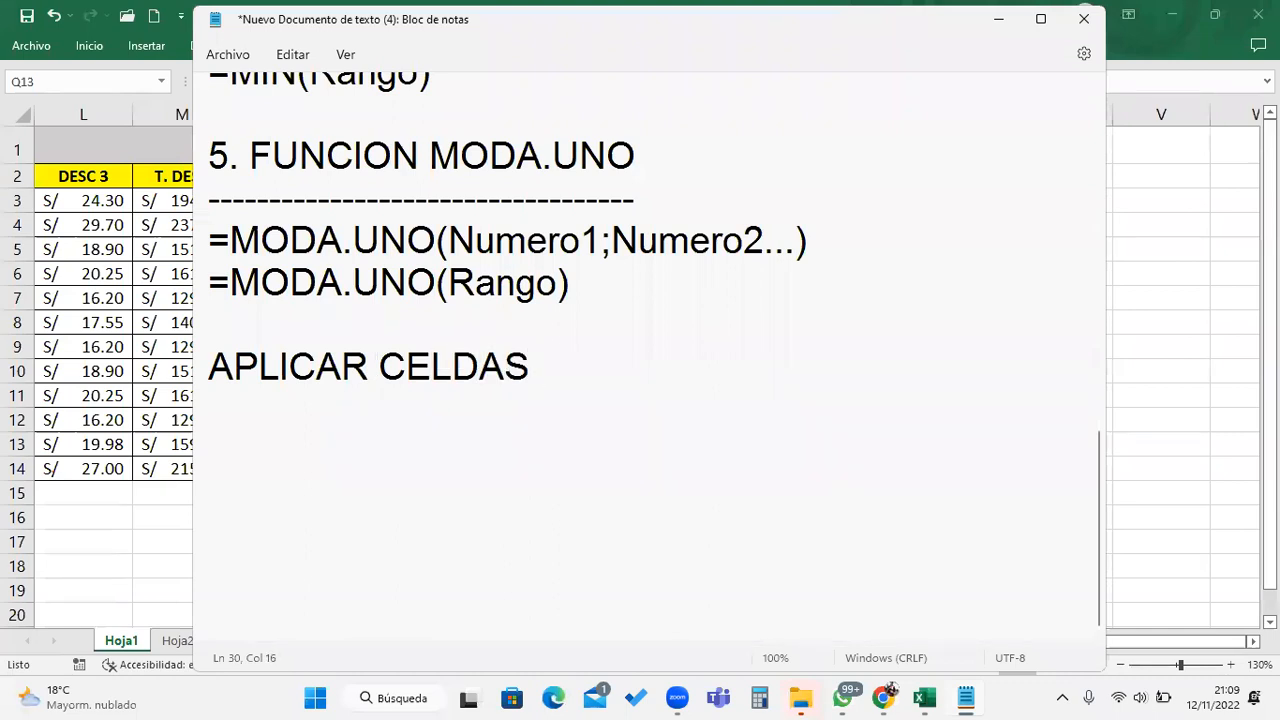
type(" ADSOLUTAS")
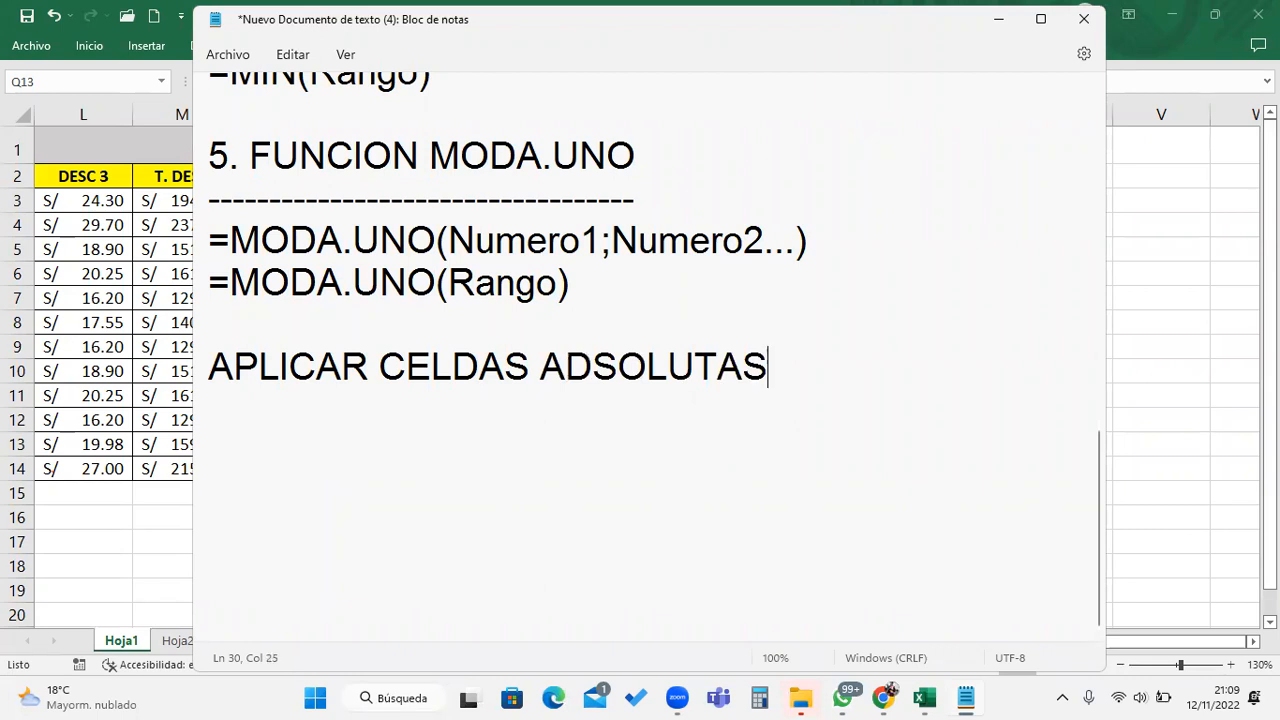
key("Return")
type("-----------------------------------------------")
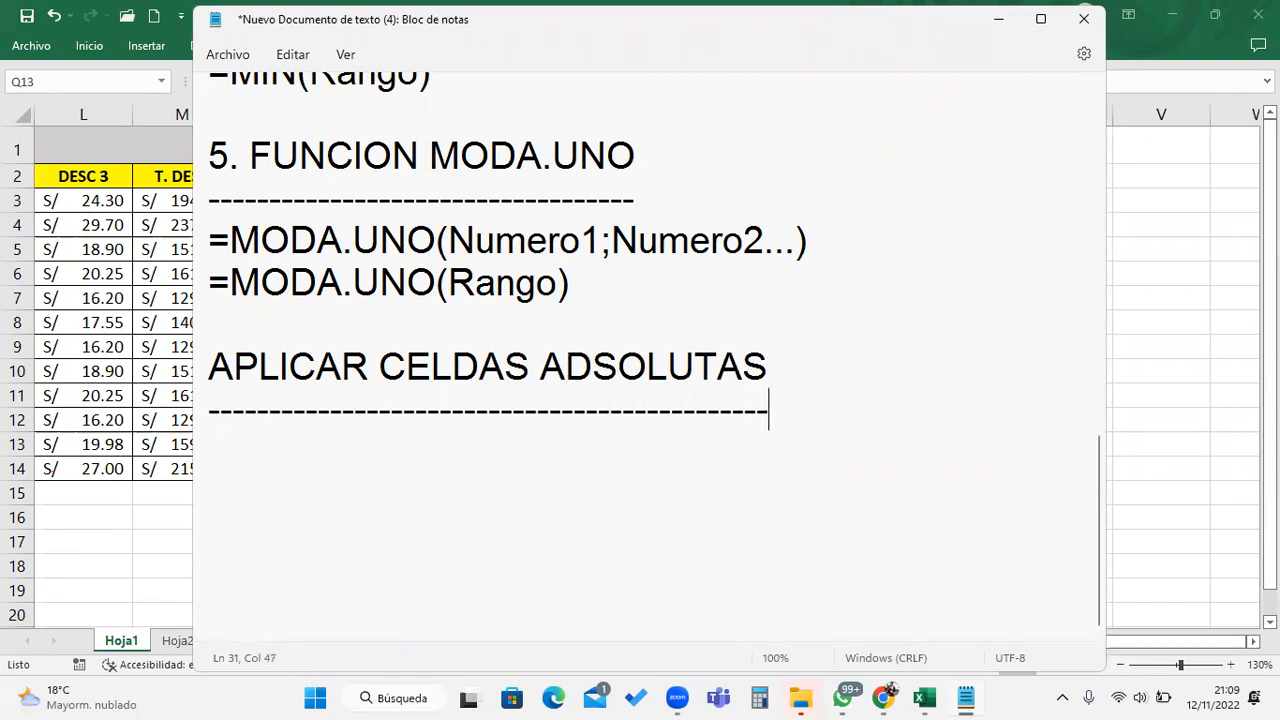
Write the definition below the dashes: "Una celda adsoluta es una celda que al momento de cupiar no incrementa las filas o las columnas"
key("Return")
type("Una ")
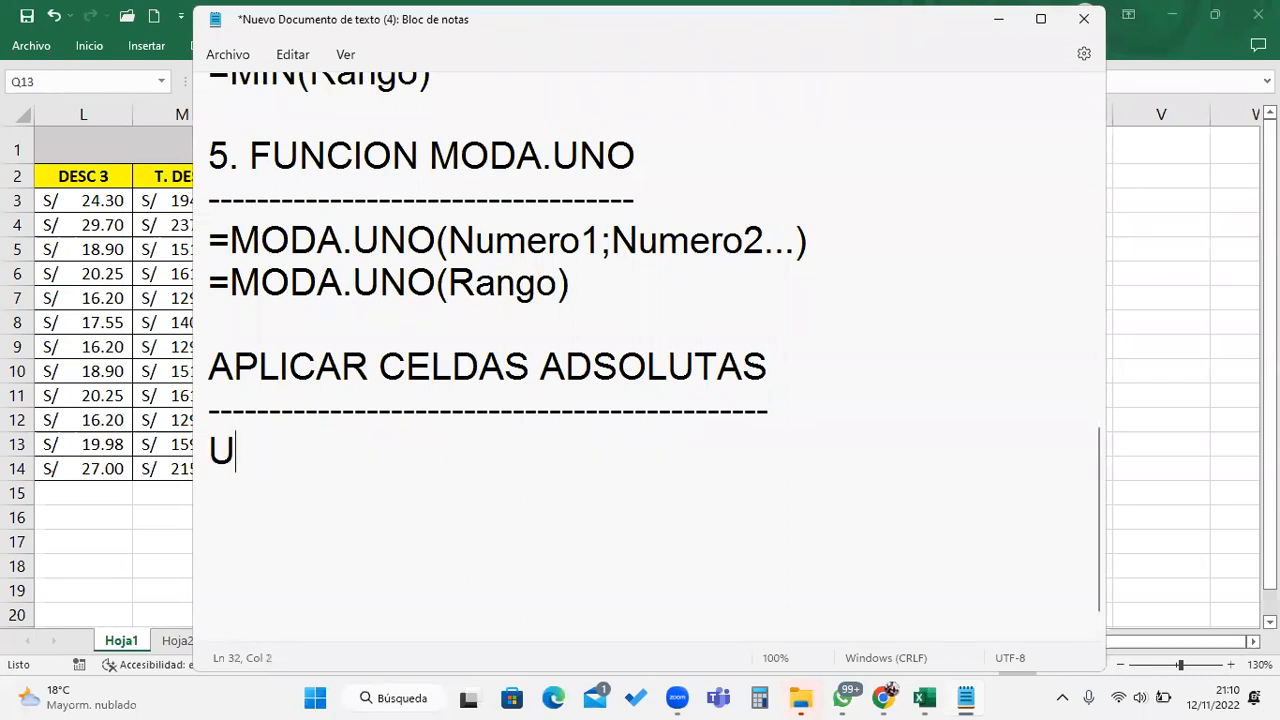
type("celd")
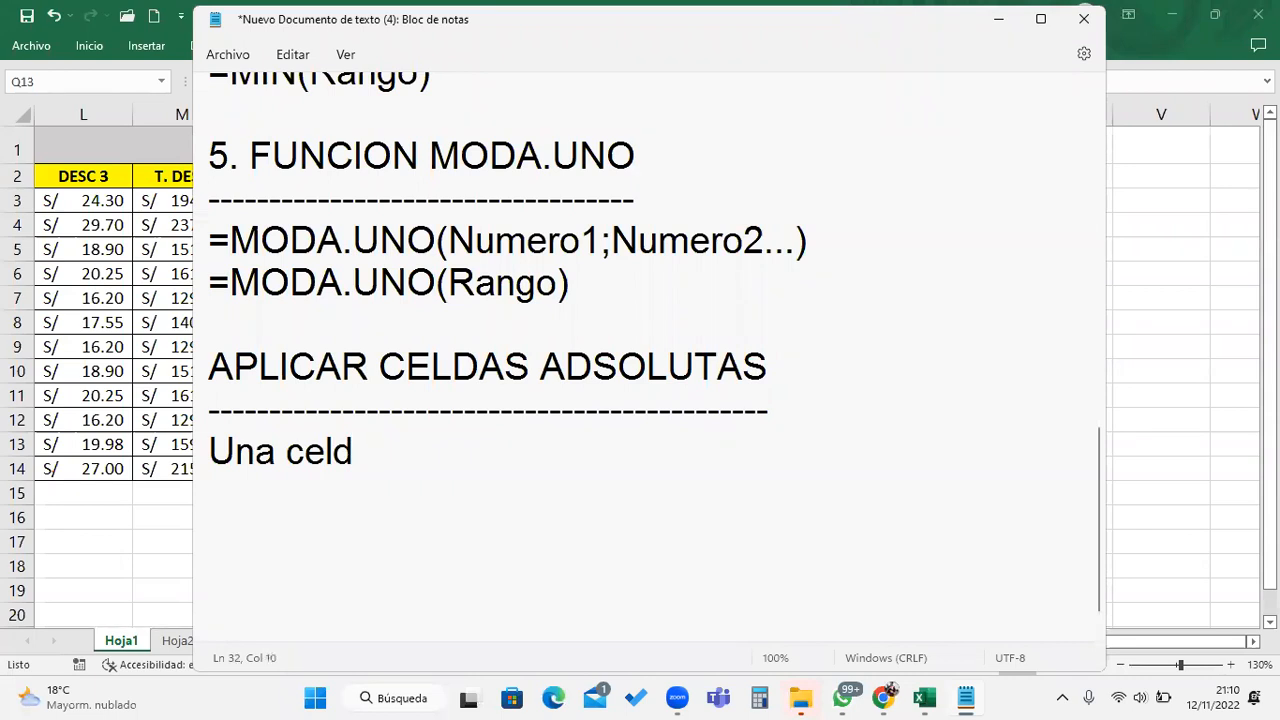
key("BackSpace")
type("a ad")
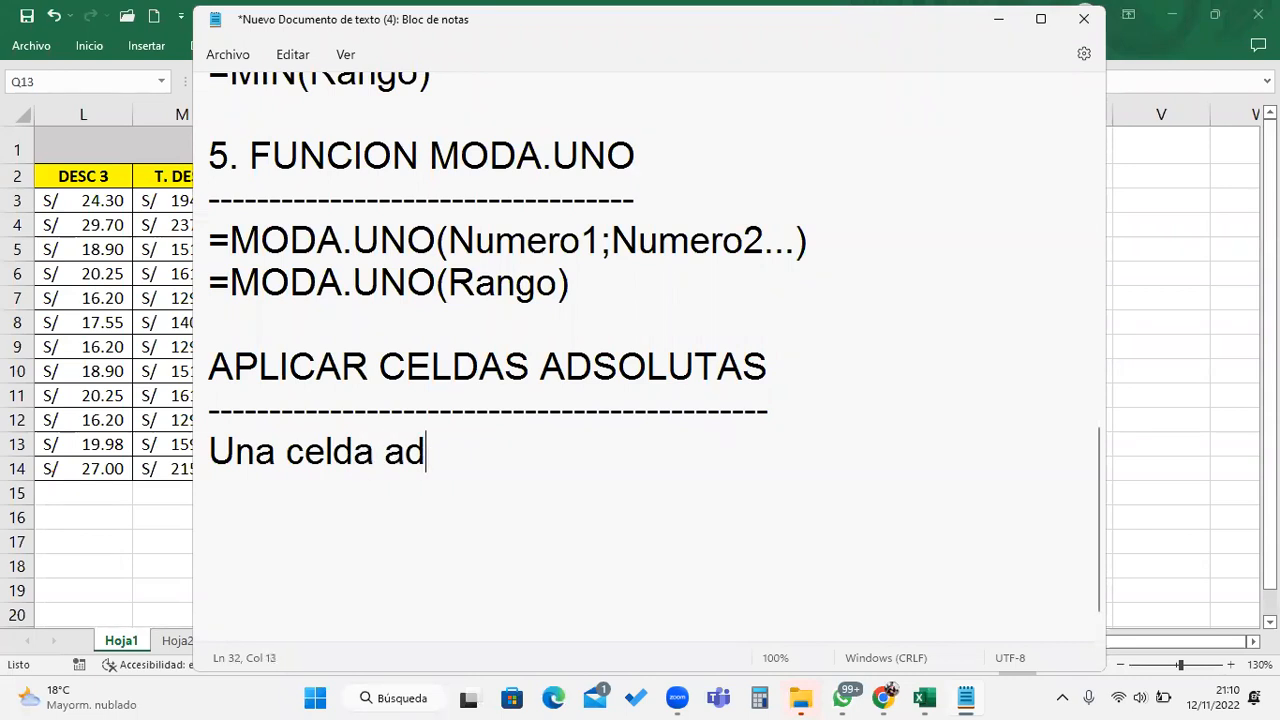
type("soluta es")
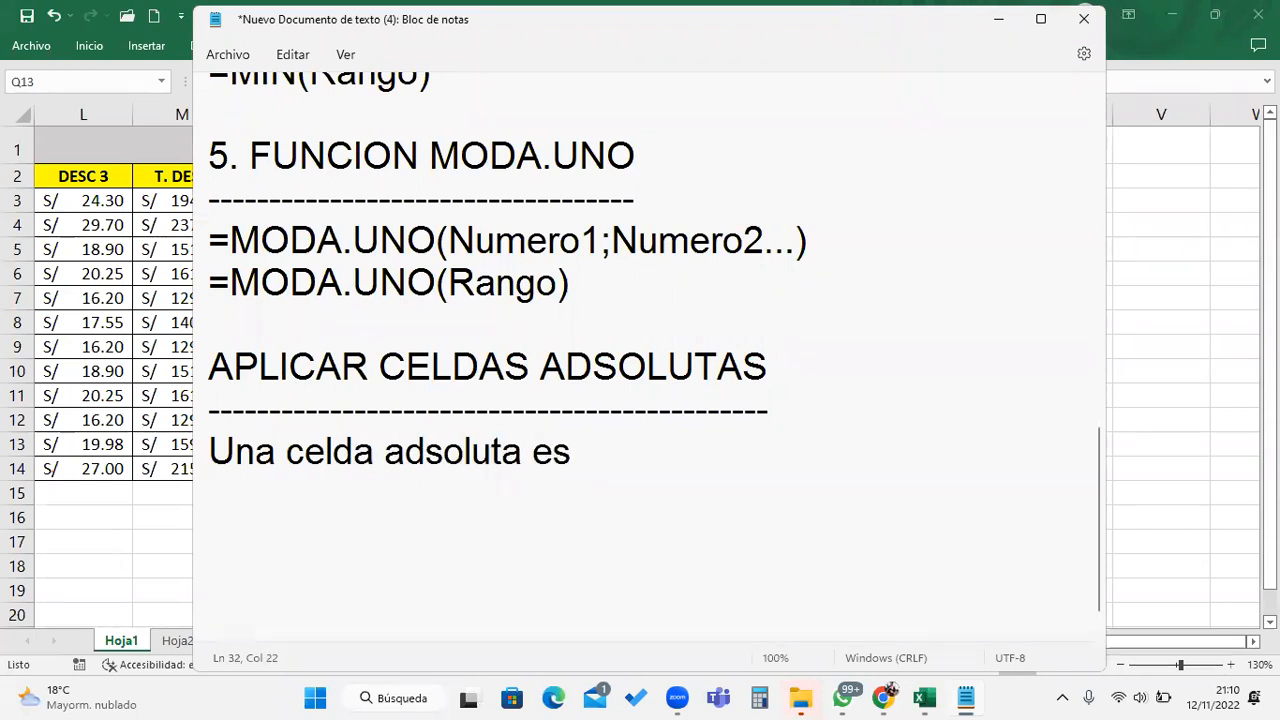
type(" una celd")
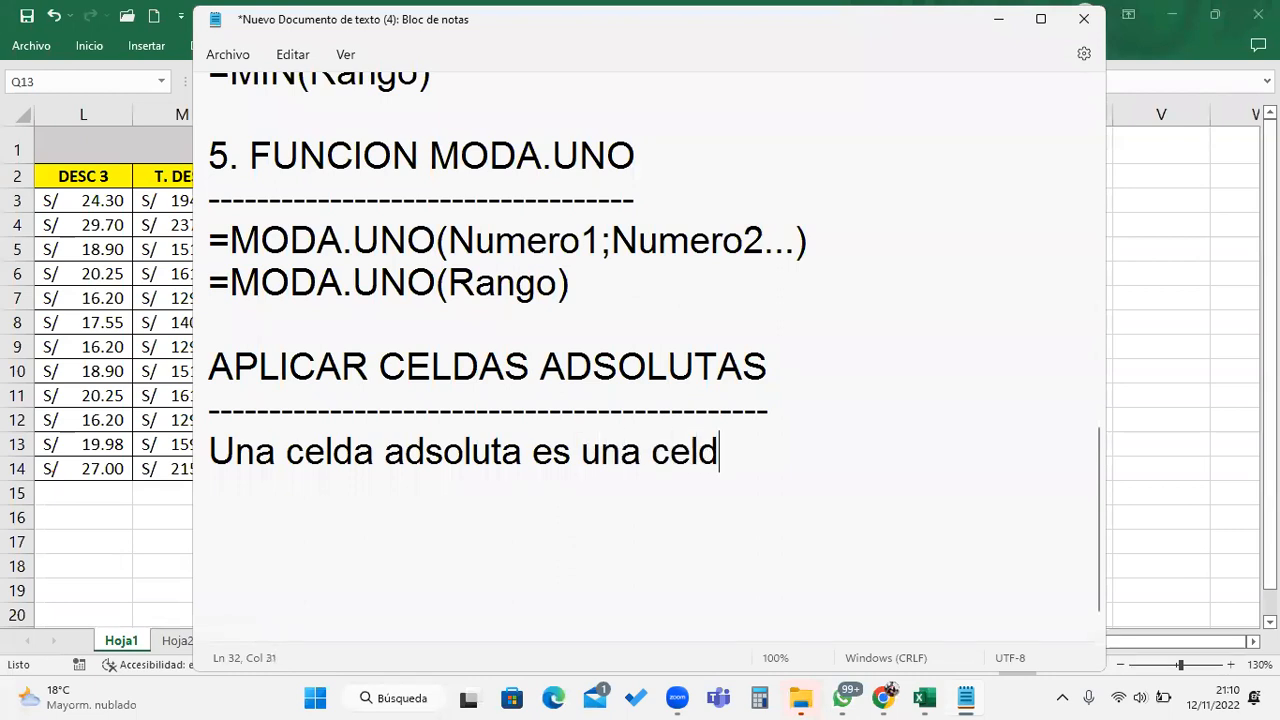
type("a que al mo")
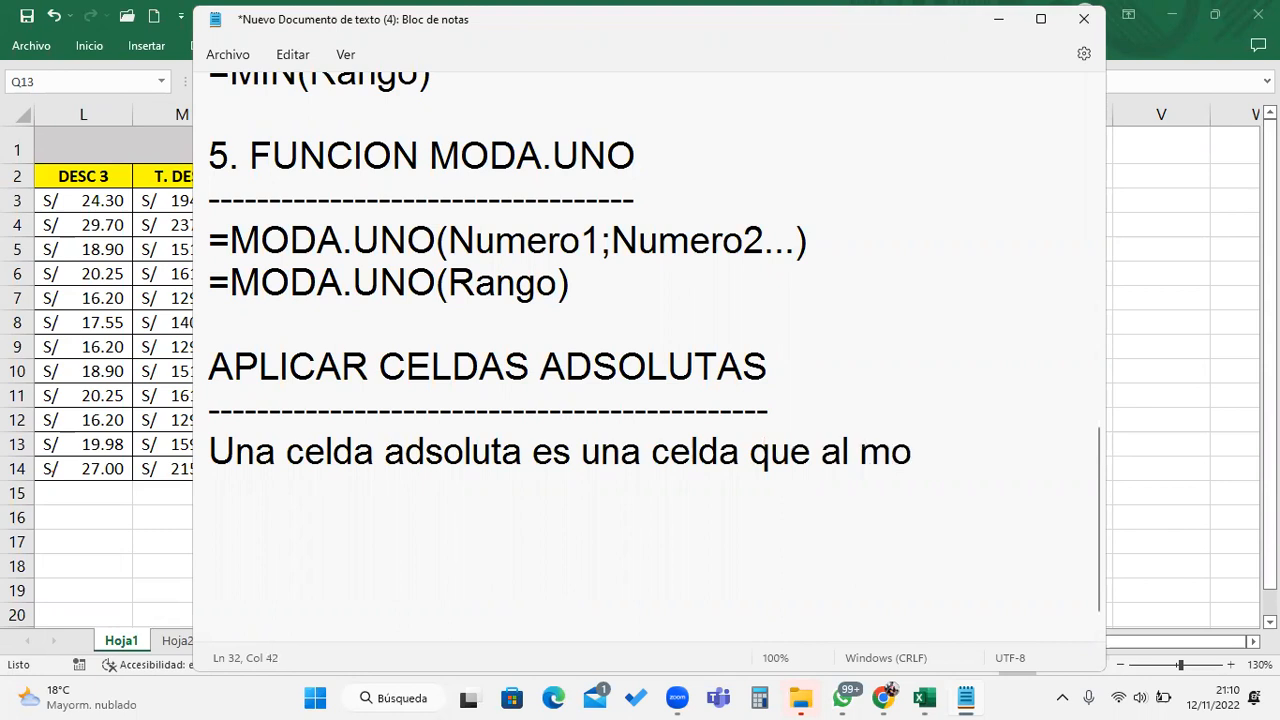
type("mento de cu")
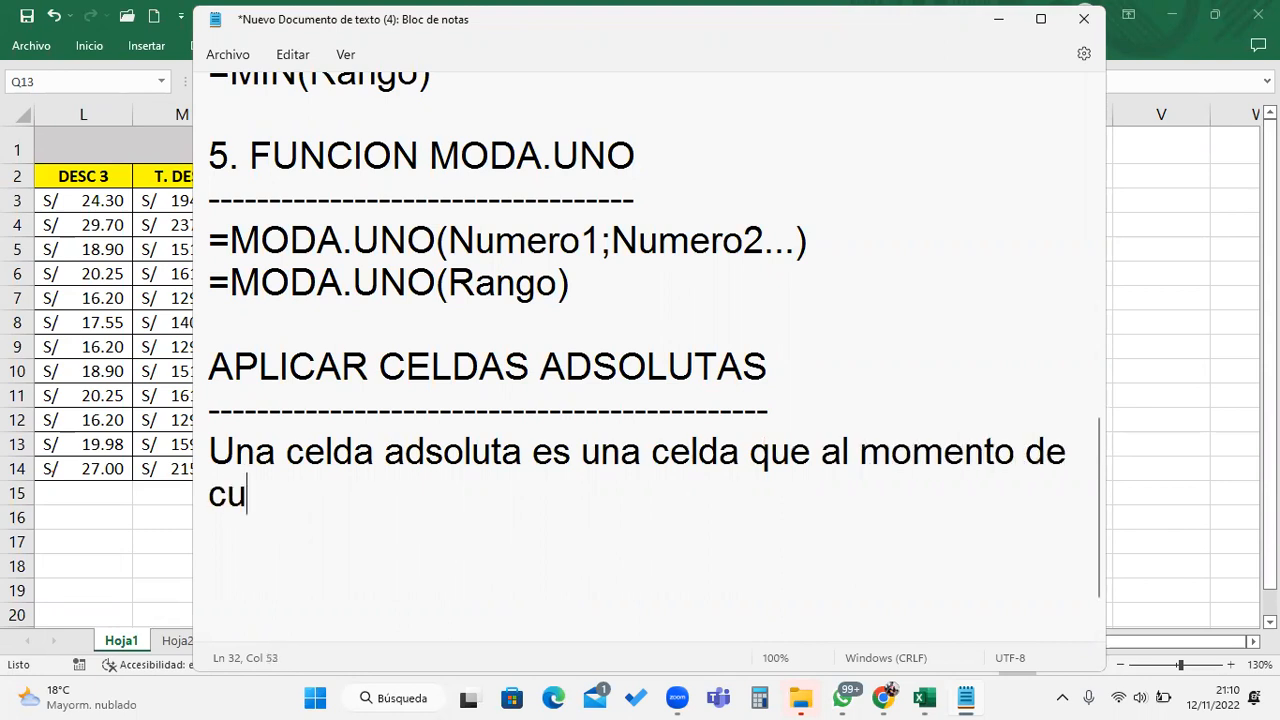
type("piar n")
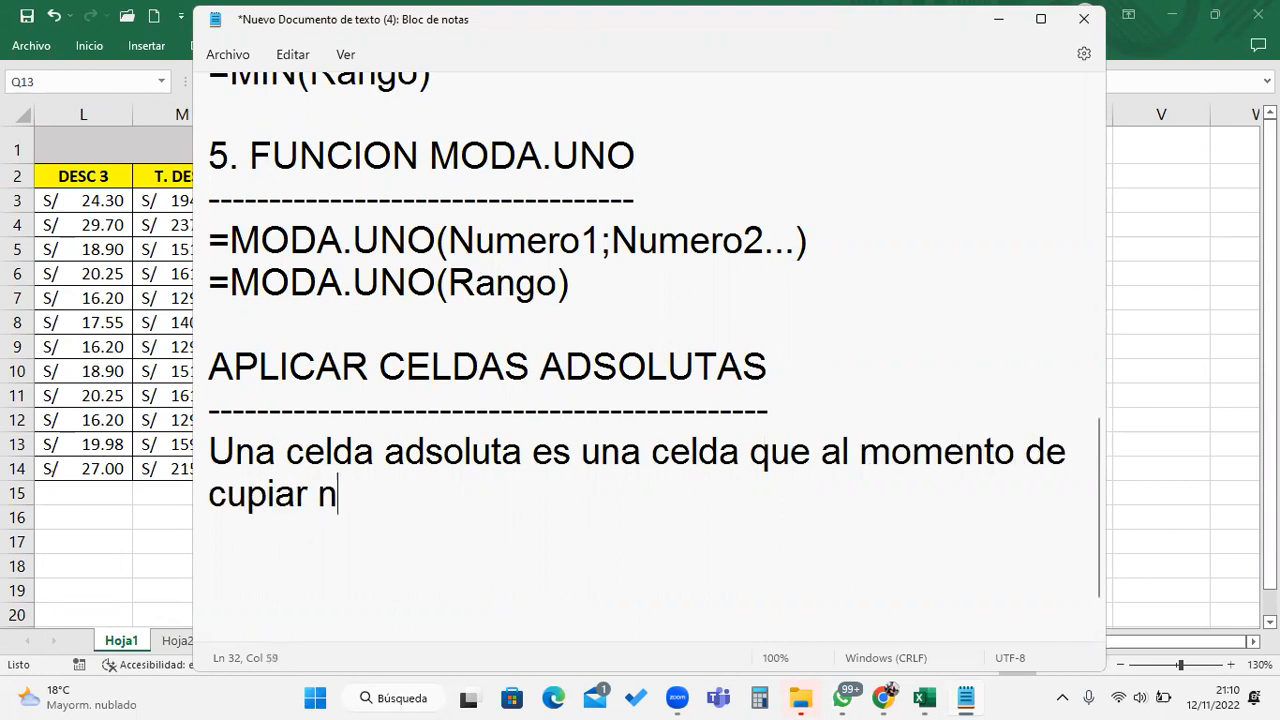
type("o incrementa ")
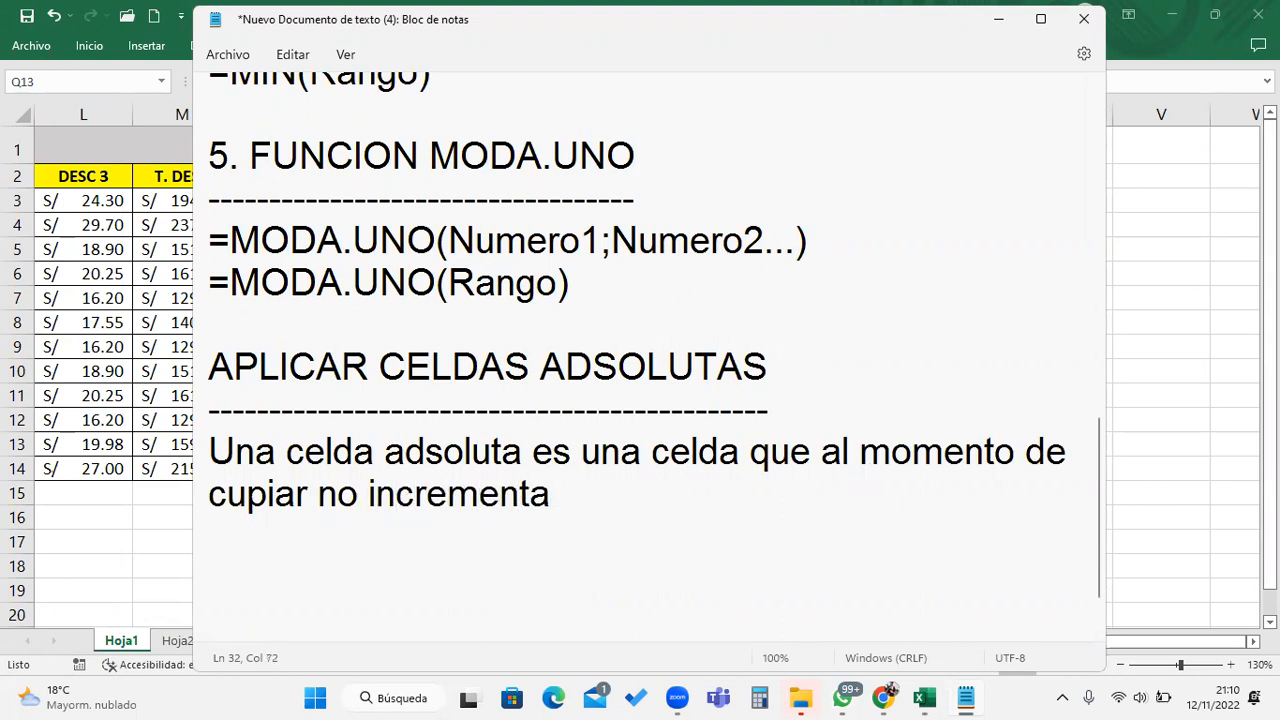
type("las filas o las columnas,")
key("BackSpace")
type("-")
key("BackSpace")
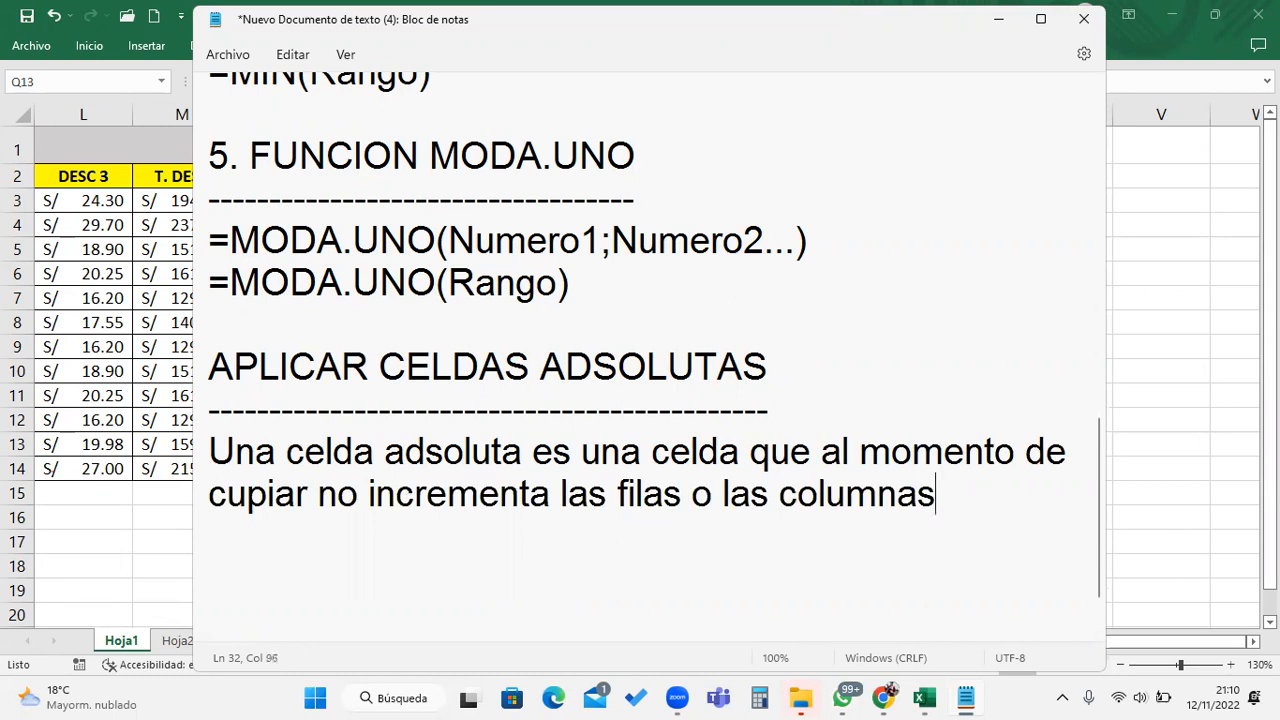
End the absolute-cell definition with a period and a new line, and switch back to the Excel payroll sheet
type(".")
key("Return")
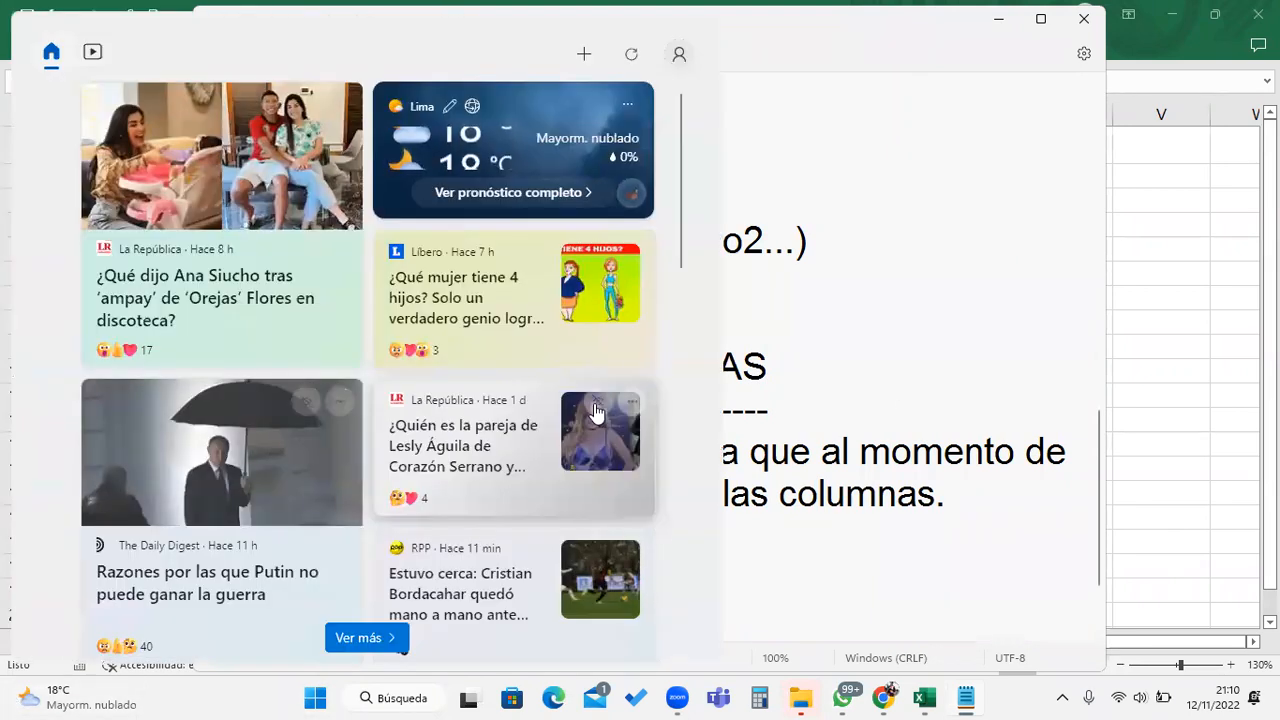
left_click(939, 333)
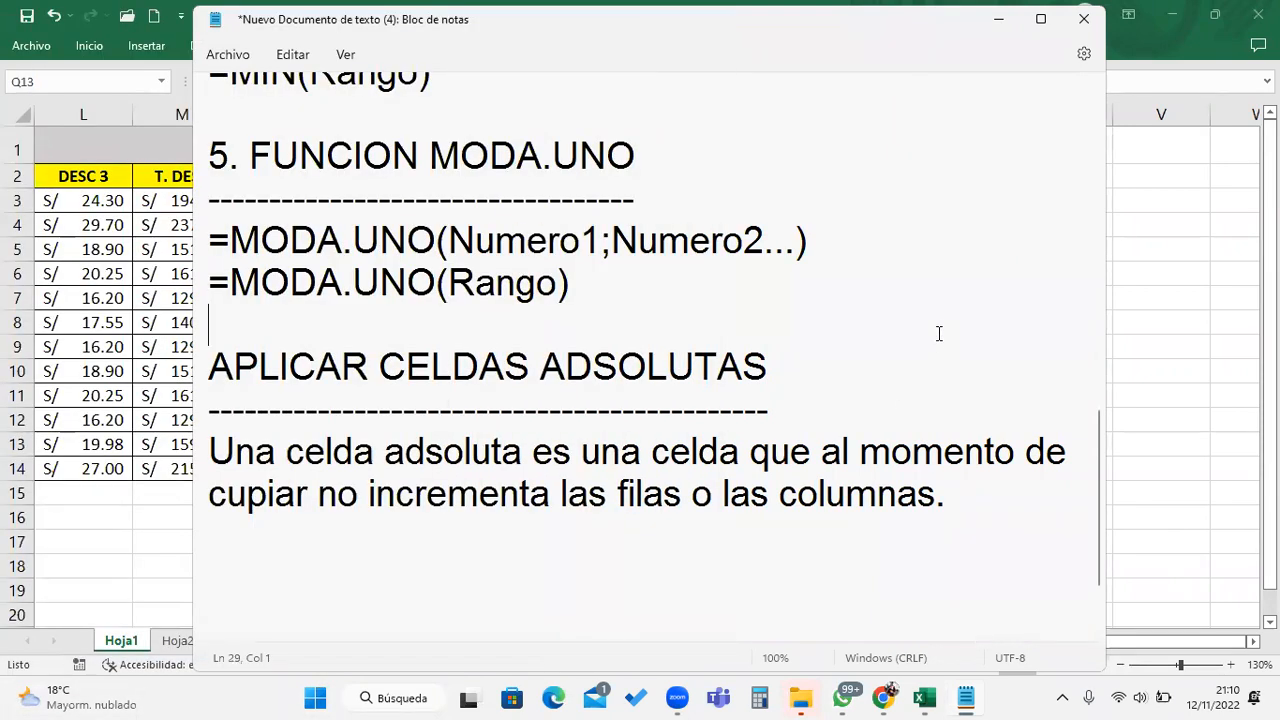
left_click(998, 20)
left_click(966, 697)
left_click(995, 22)
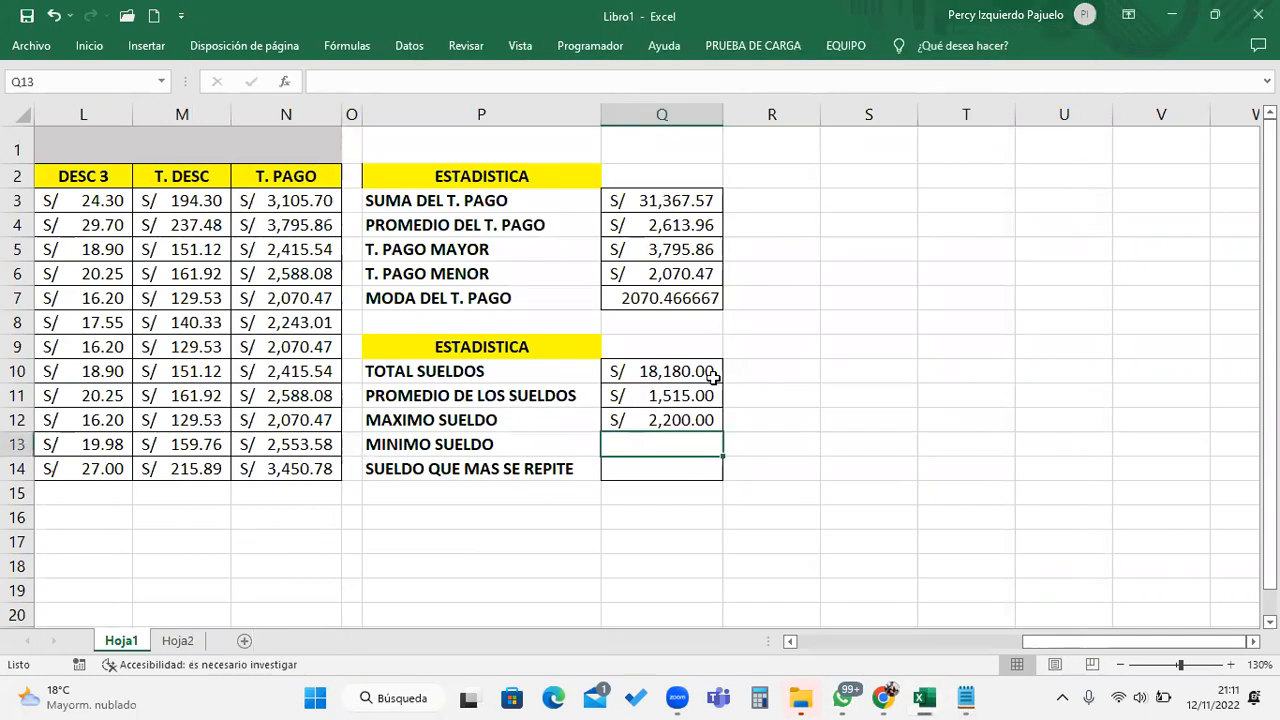
Examine the BONO 1 formula in F3, looking at its percentage and its SUELDO cell reference, without changing it
left_click_drag(1055, 645, 986, 646)
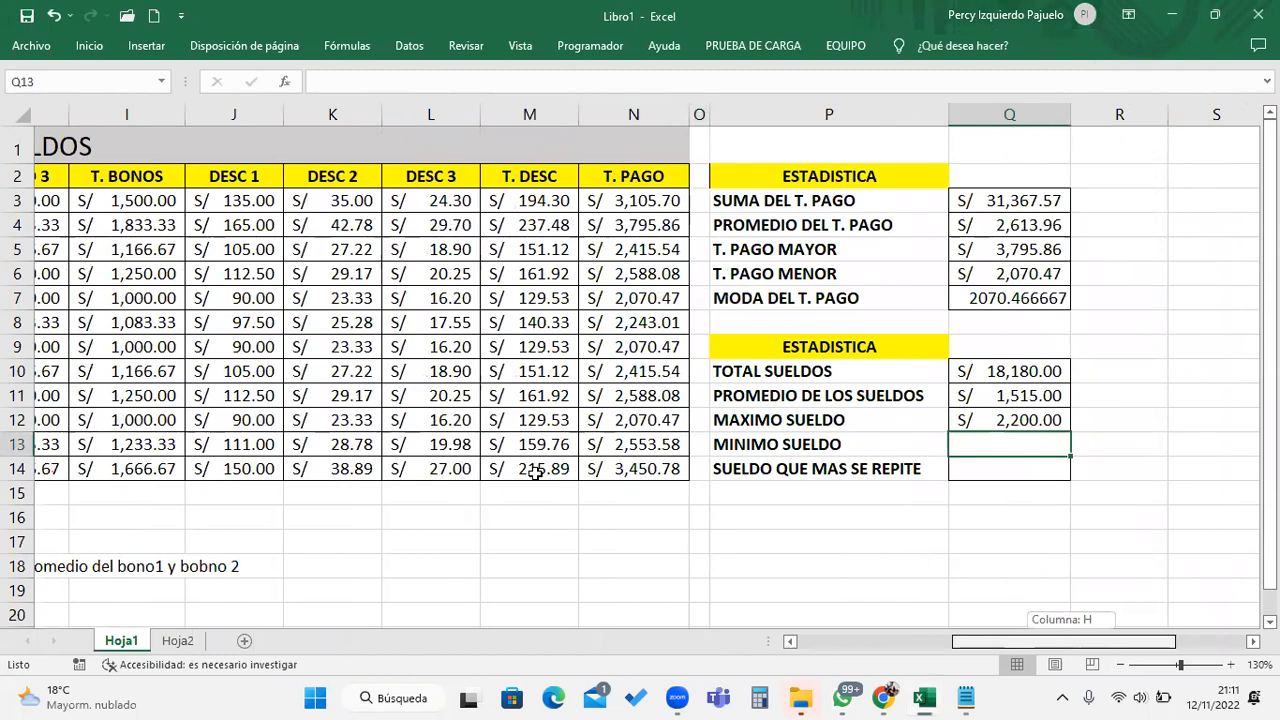
scroll(535, 473, "left", 5)
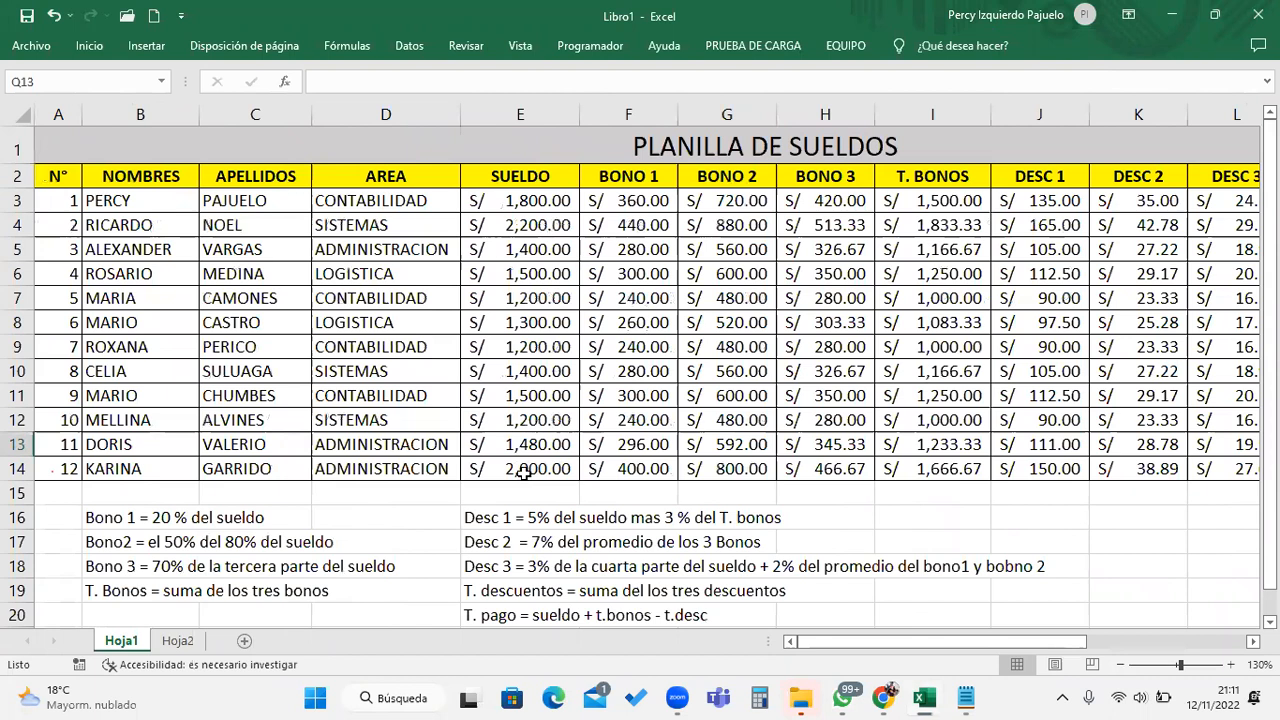
left_click(651, 201)
double_click(651, 201)
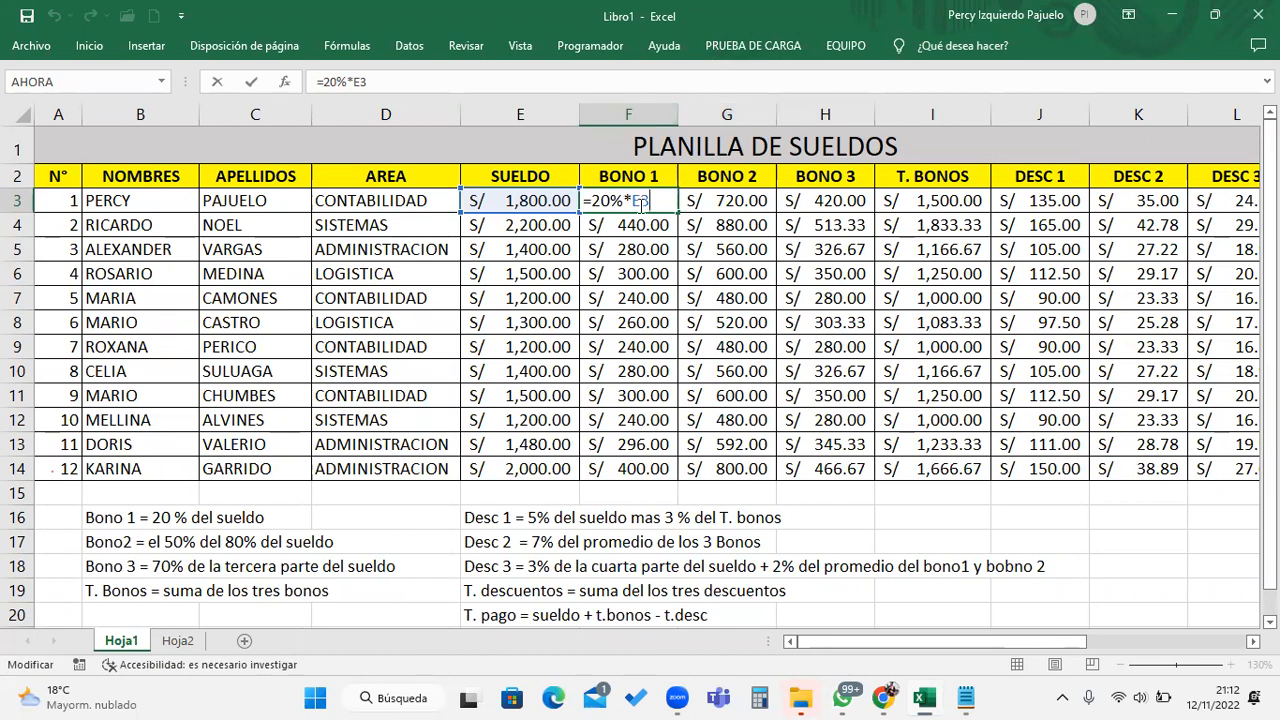
left_click_drag(624, 200, 595, 200)
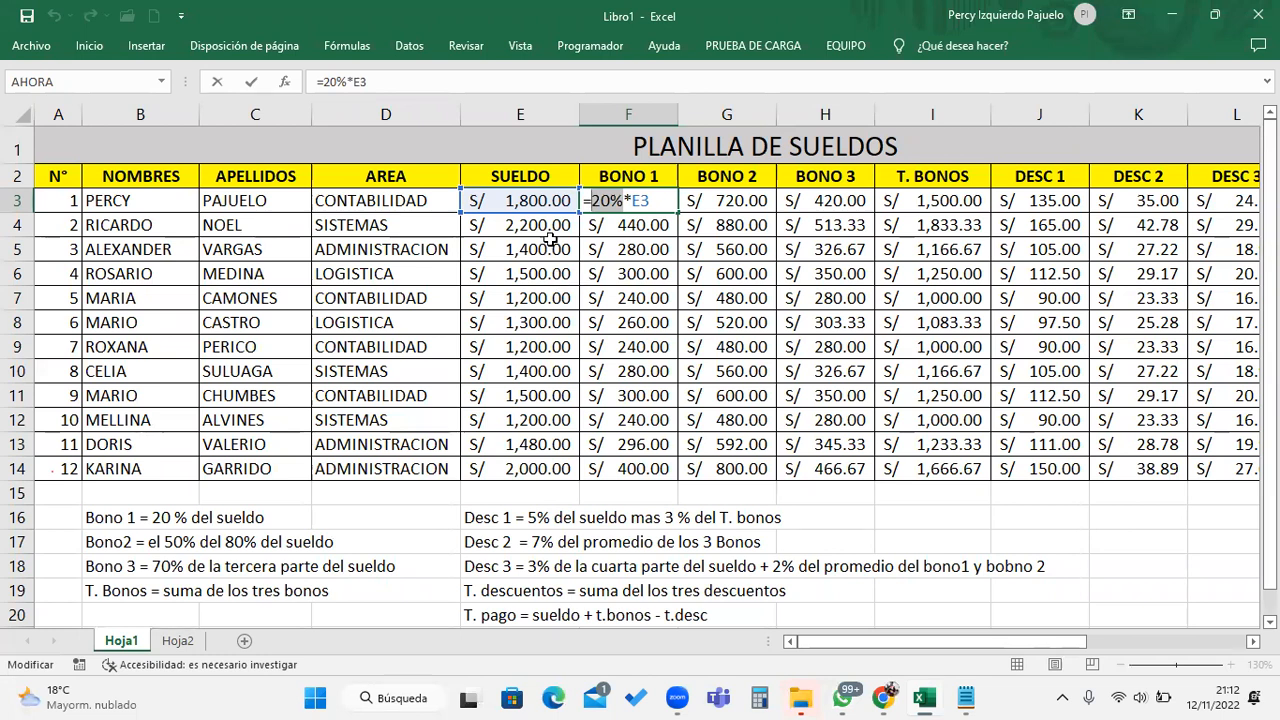
left_click(635, 200)
left_click_drag(635, 200, 664, 203)
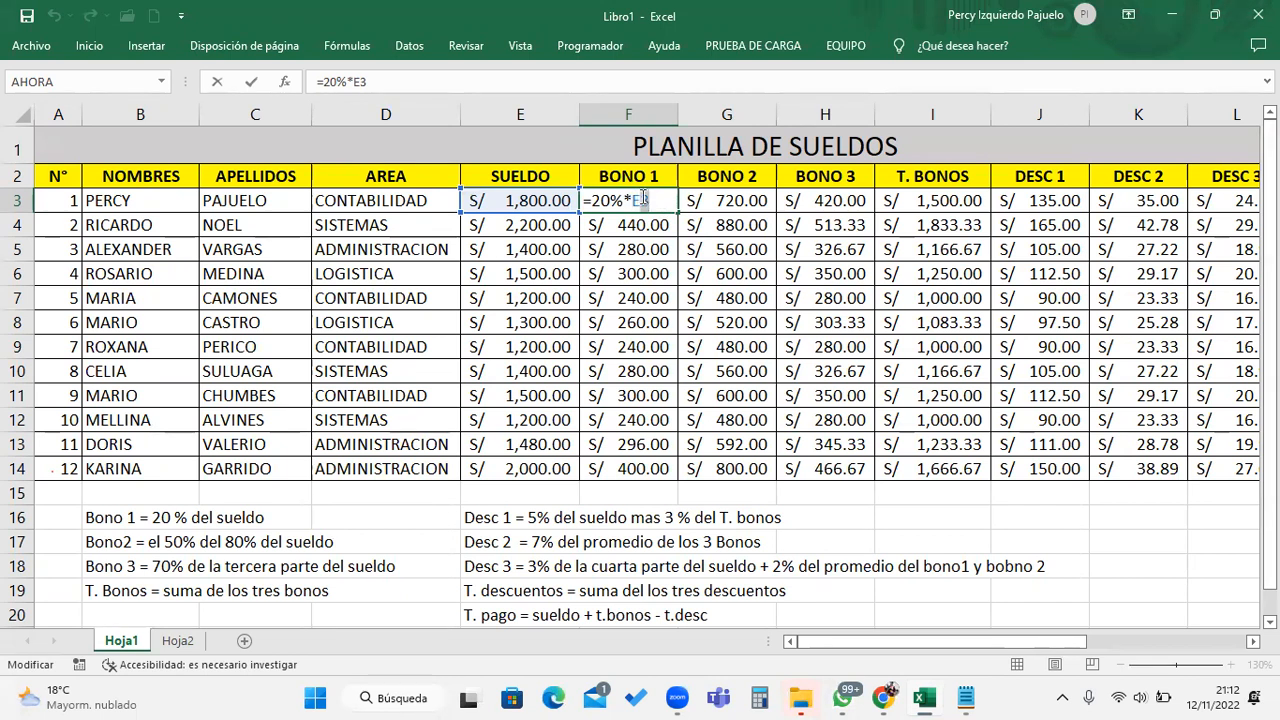
left_click(640, 200)
key("ctrl+Return")
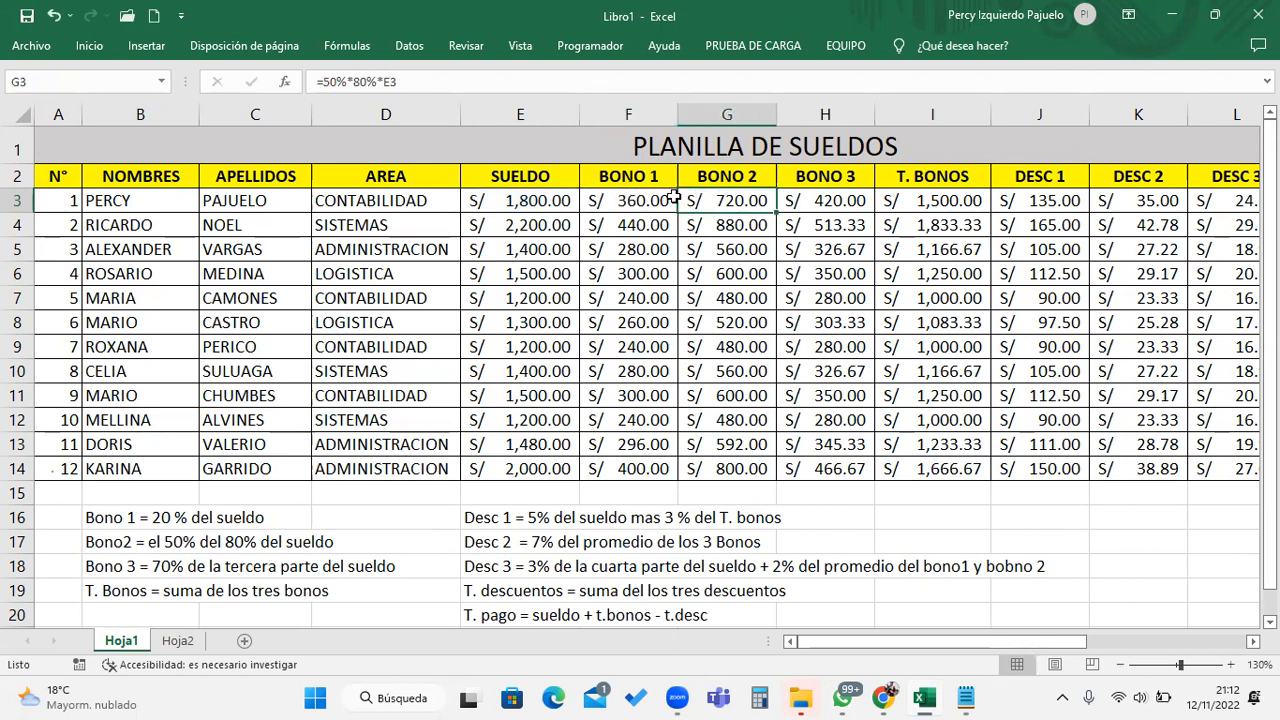
Fill the BONO 1 formula from F3 down to F14 again, and review the copied cell references in F12 and F14
left_click_drag(677, 212, 688, 468)
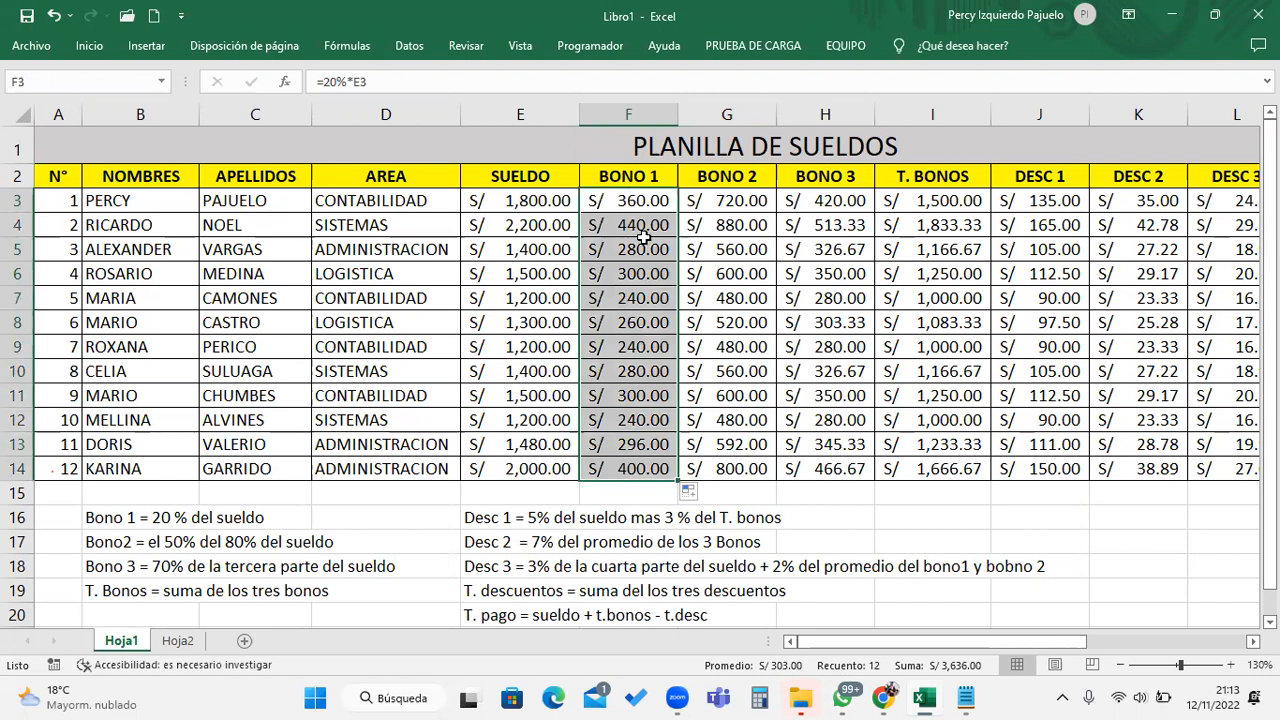
left_click(643, 420)
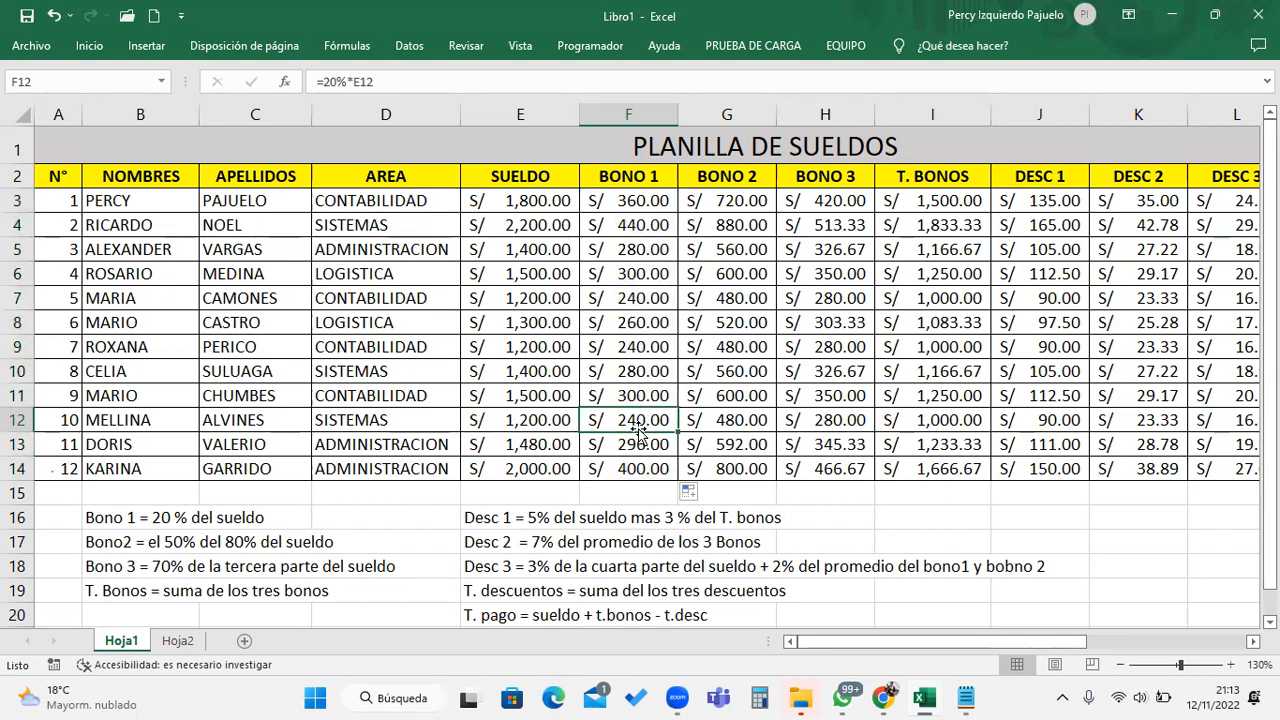
double_click(652, 422)
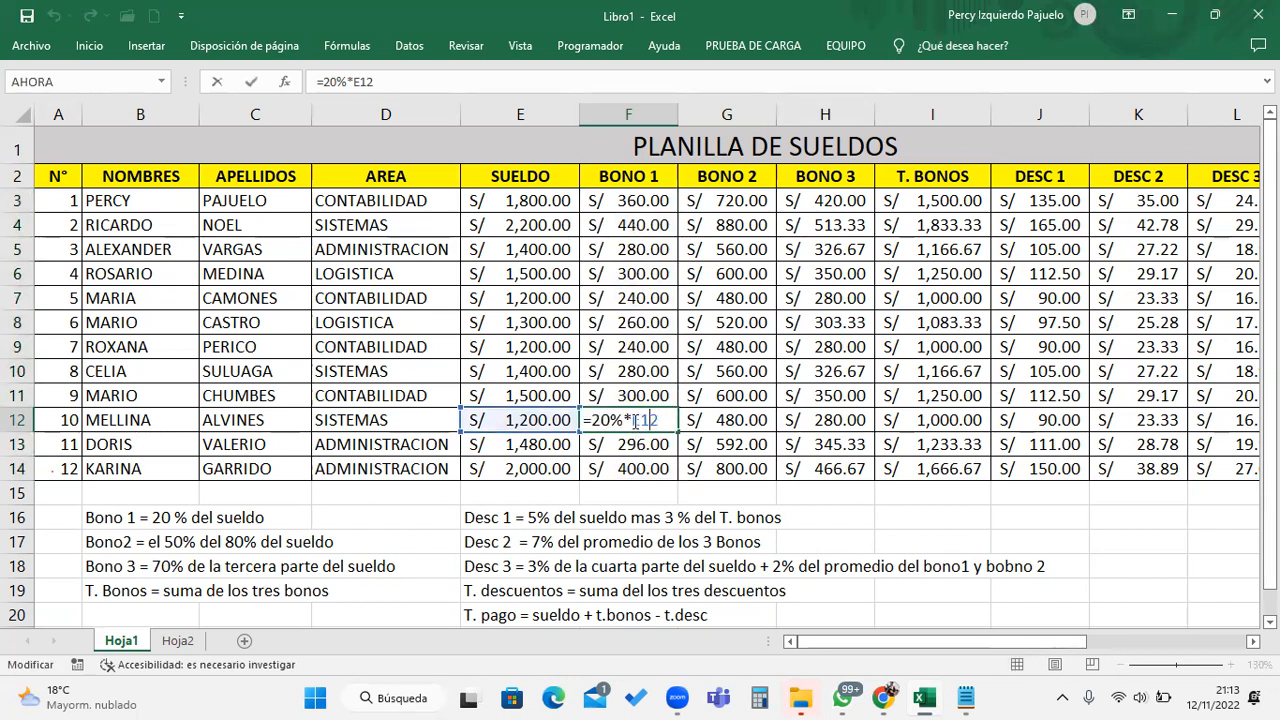
left_click_drag(634, 420, 667, 420)
key("Return")
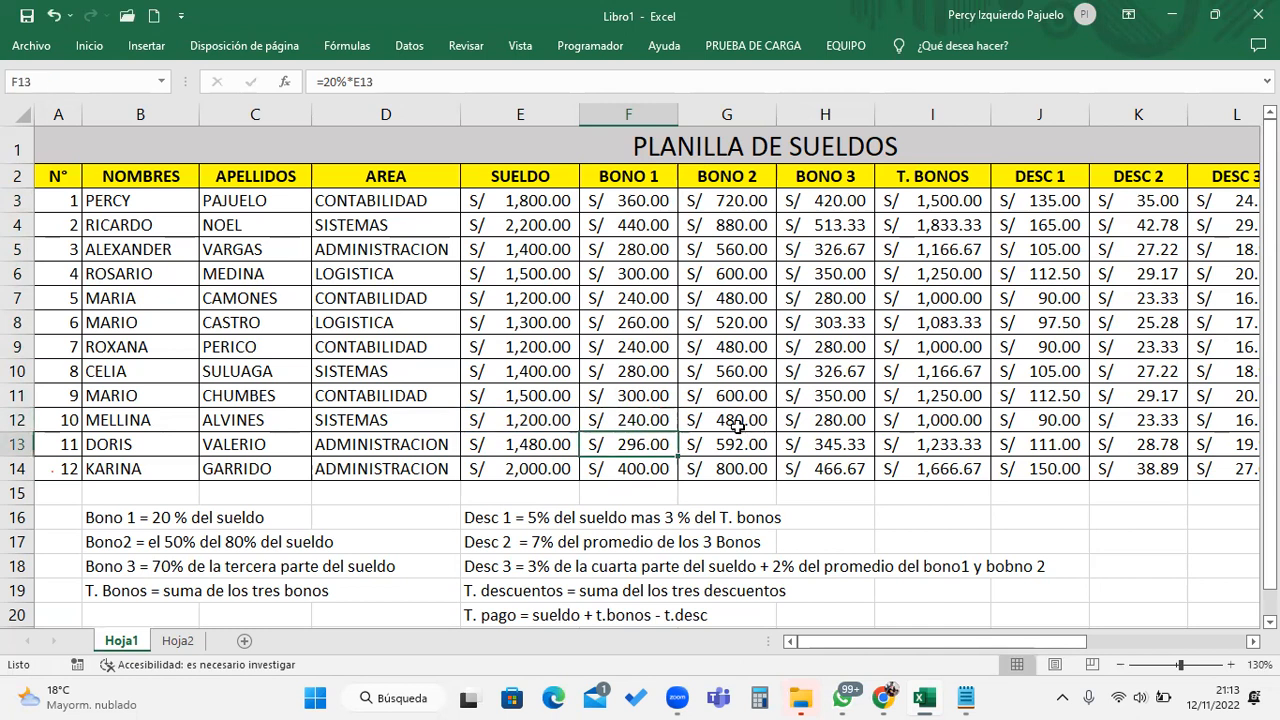
double_click(663, 467)
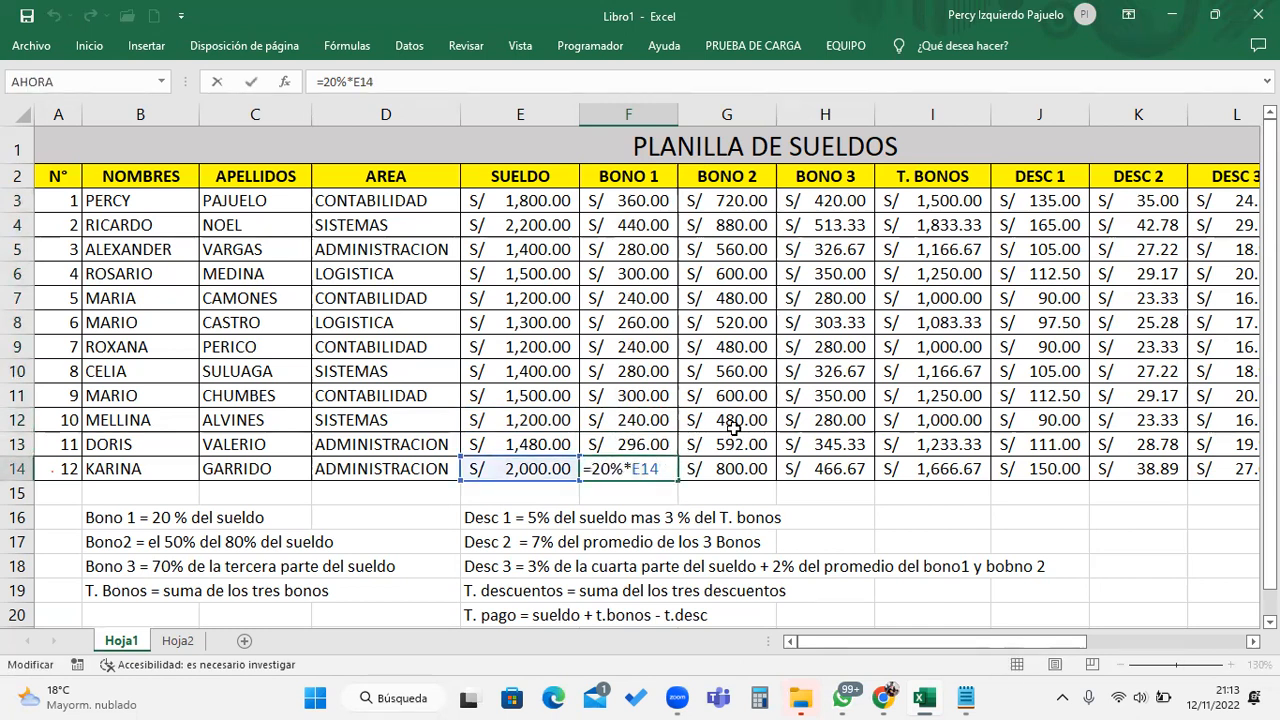
key("Return")
left_click(655, 203)
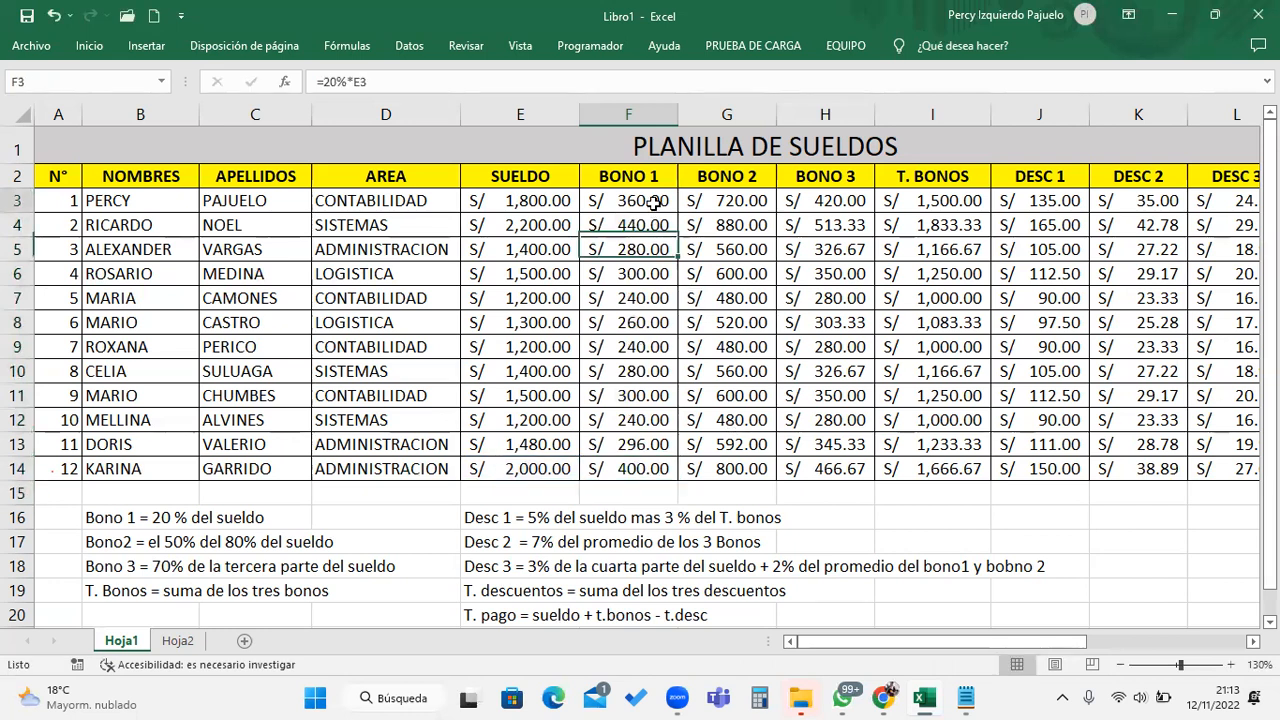
left_click_drag(678, 211, 680, 476)
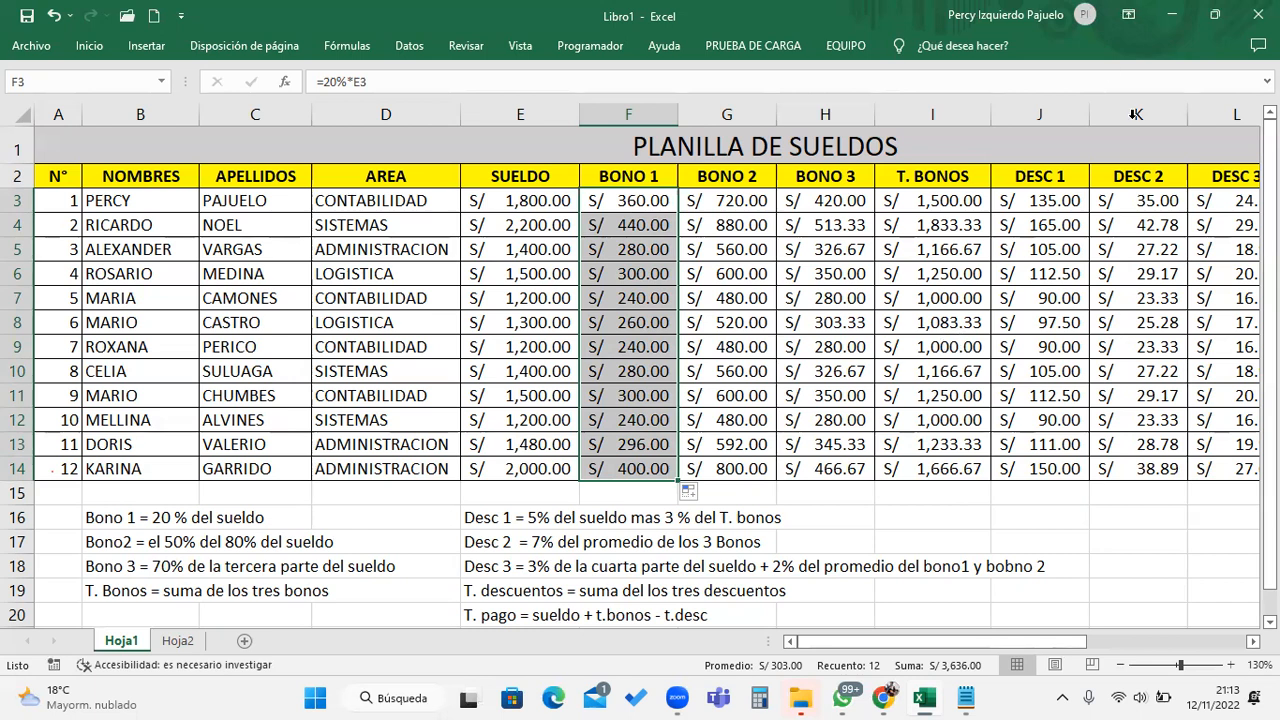
Examine the two percentages and the SUELDO reference in the BONO 2 formula in G3, leaving it as it is
left_click(760, 199)
double_click(760, 199)
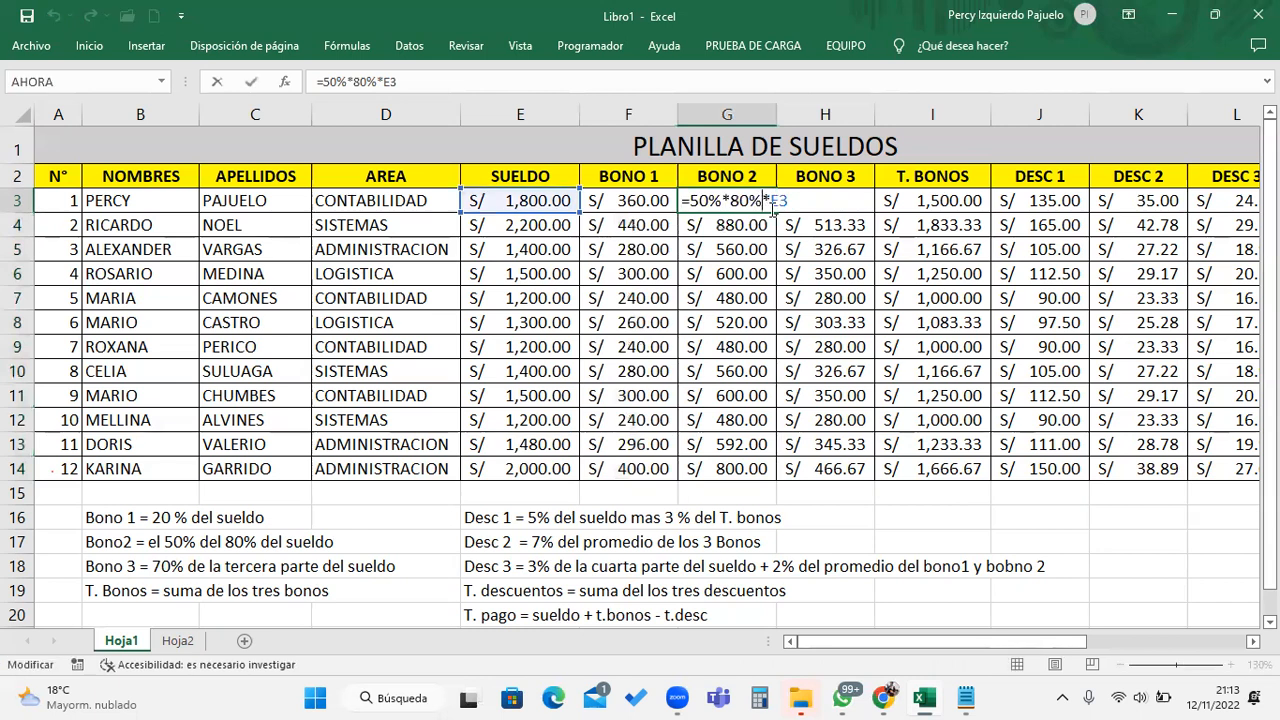
double_click(710, 202)
double_click(747, 200)
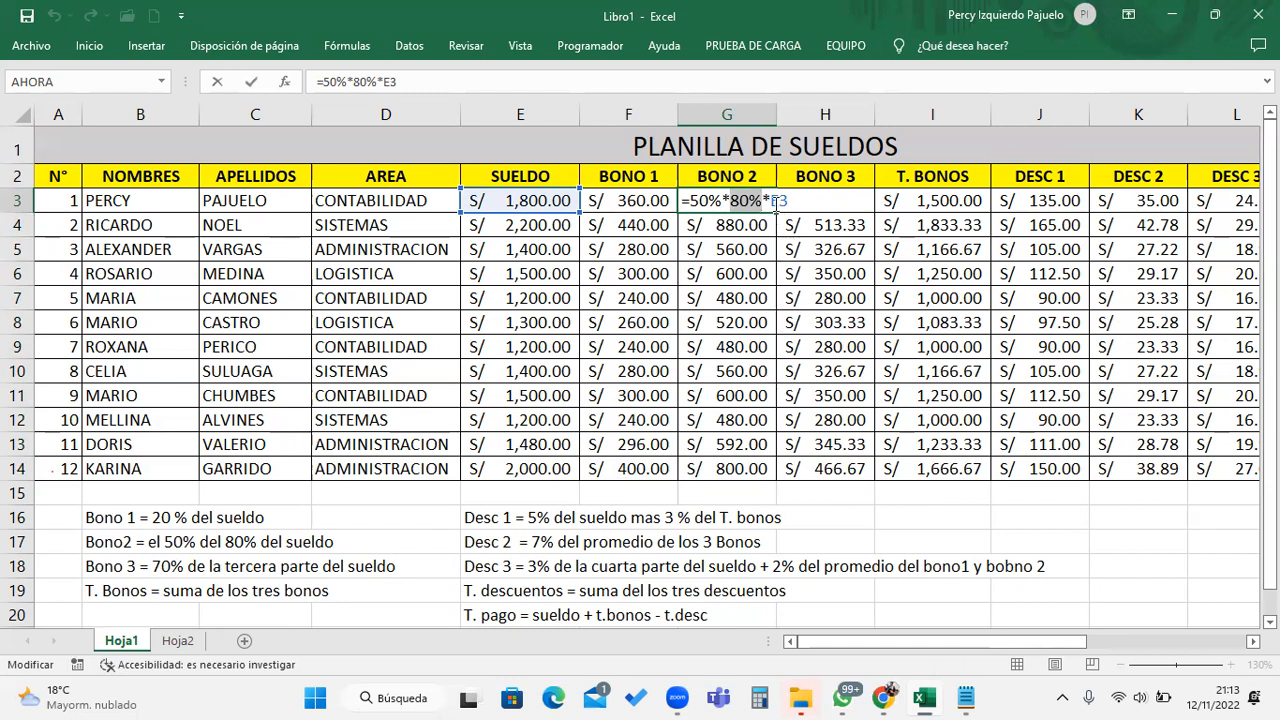
left_click_drag(773, 202, 812, 202)
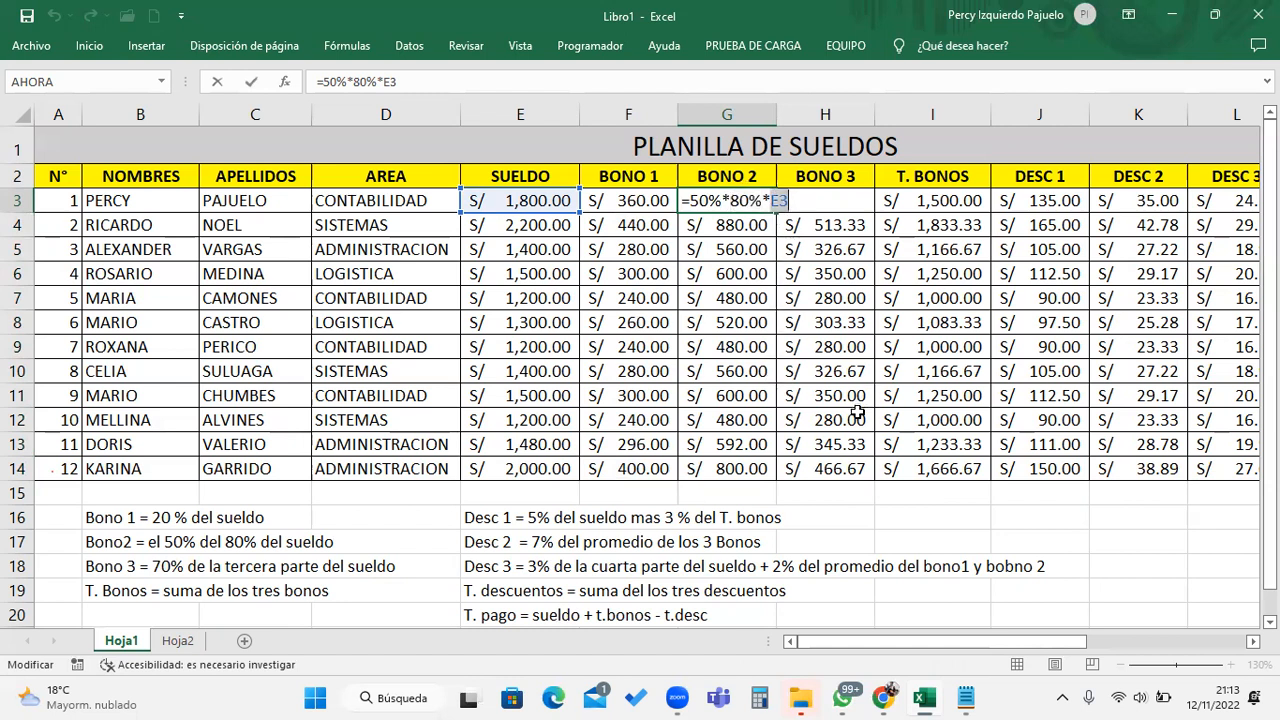
key("Return")
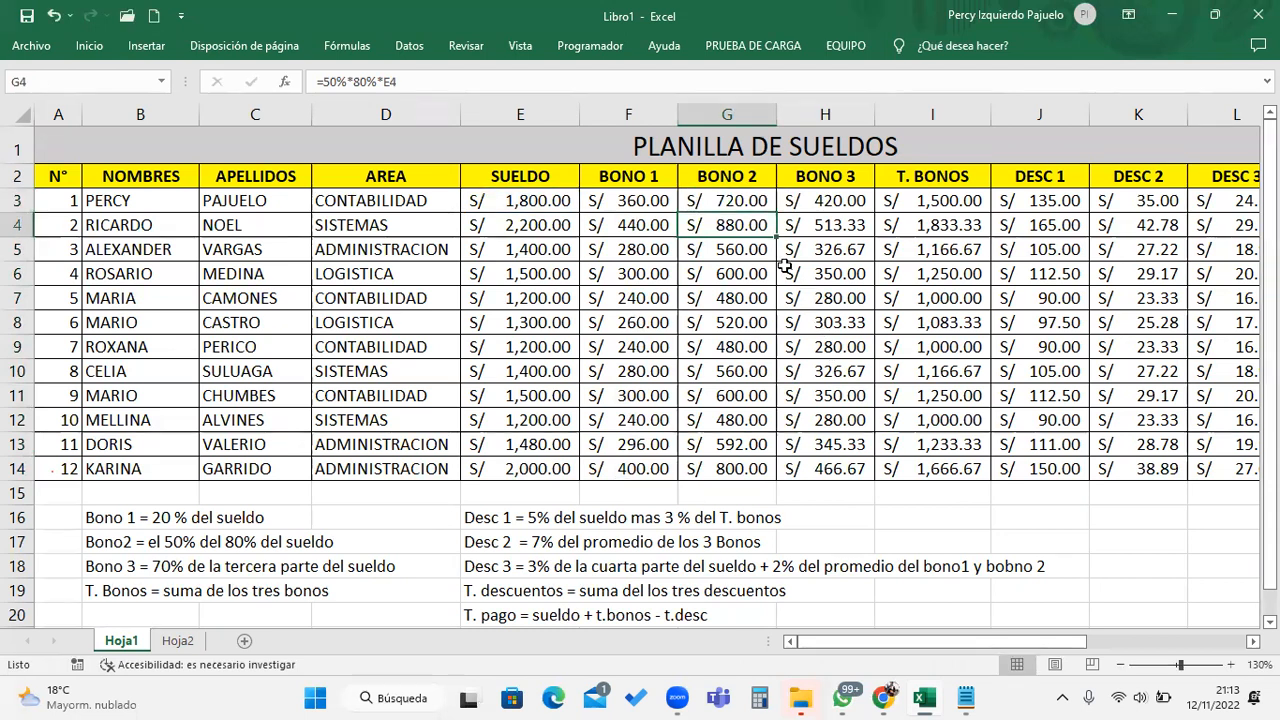
Fill the BONO 2 formula from G3 down to G14 and review the copied reference in G14
left_click(762, 203)
left_click_drag(776, 212, 812, 470)
double_click(760, 469)
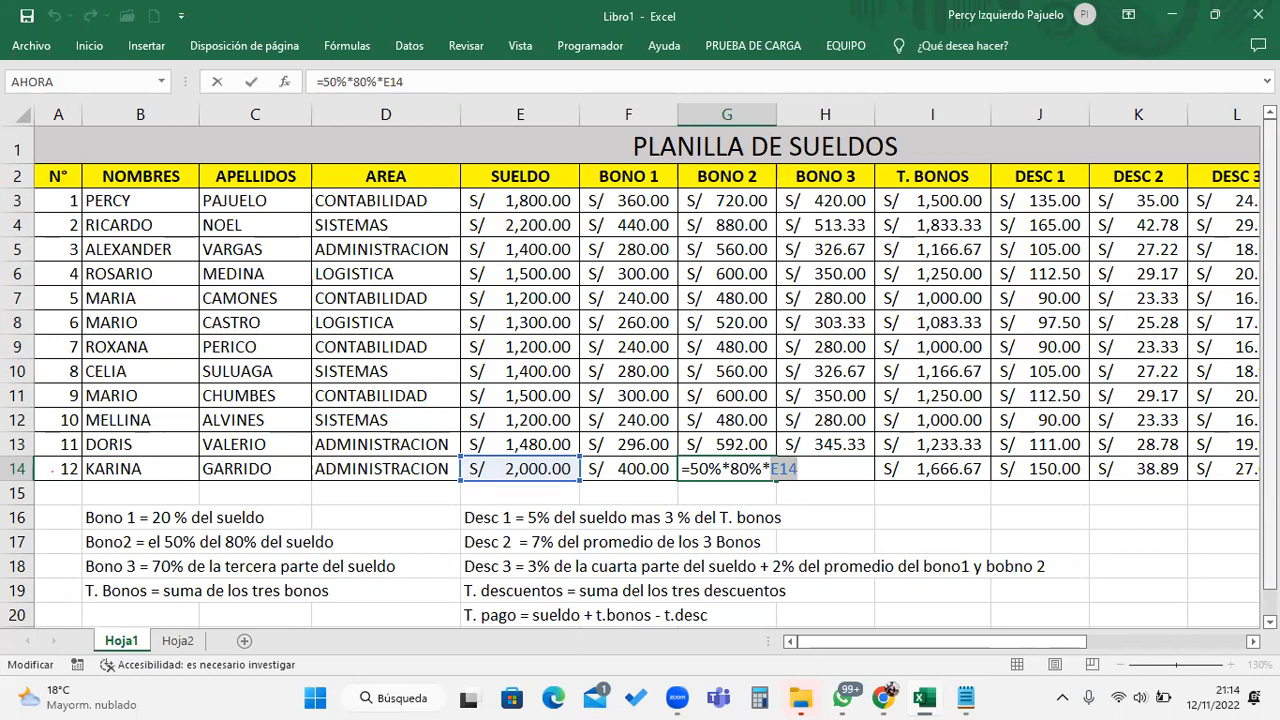
key("Return")
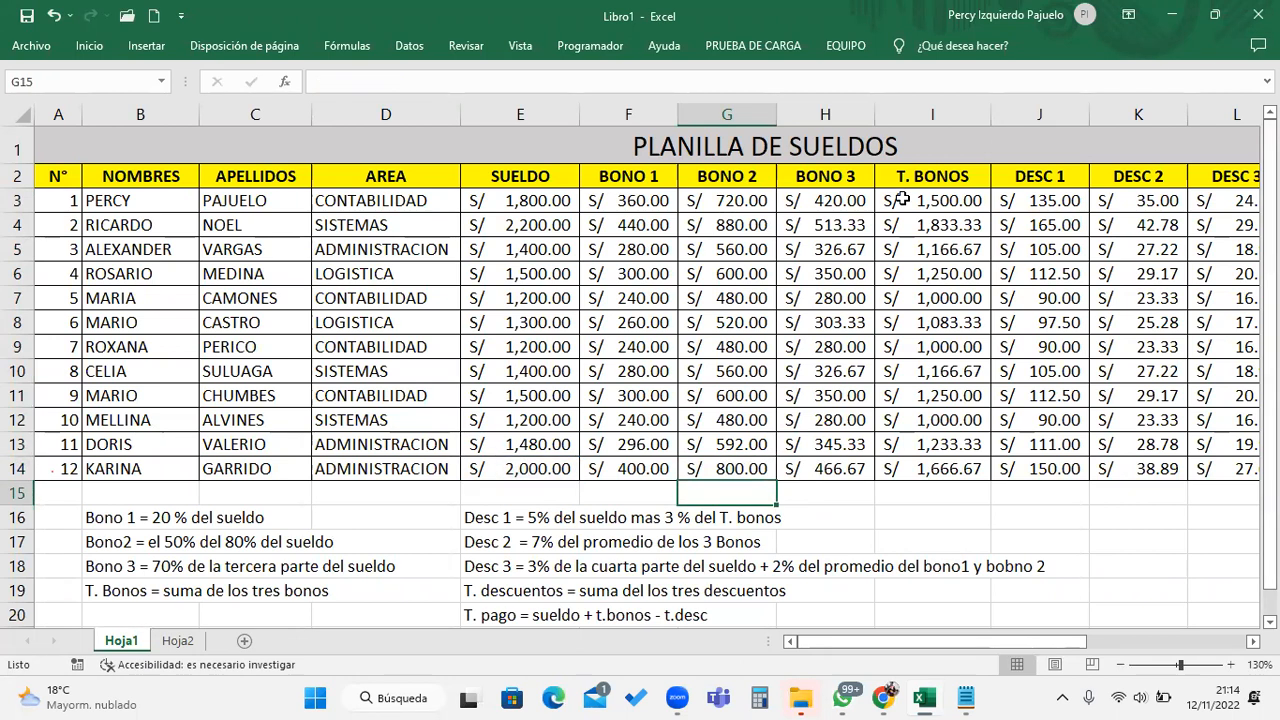
Examine the SUELDO reference in the BONO 3 formula in H3 without editing it
double_click(873, 195)
left_click_drag(1018, 643, 896, 643)
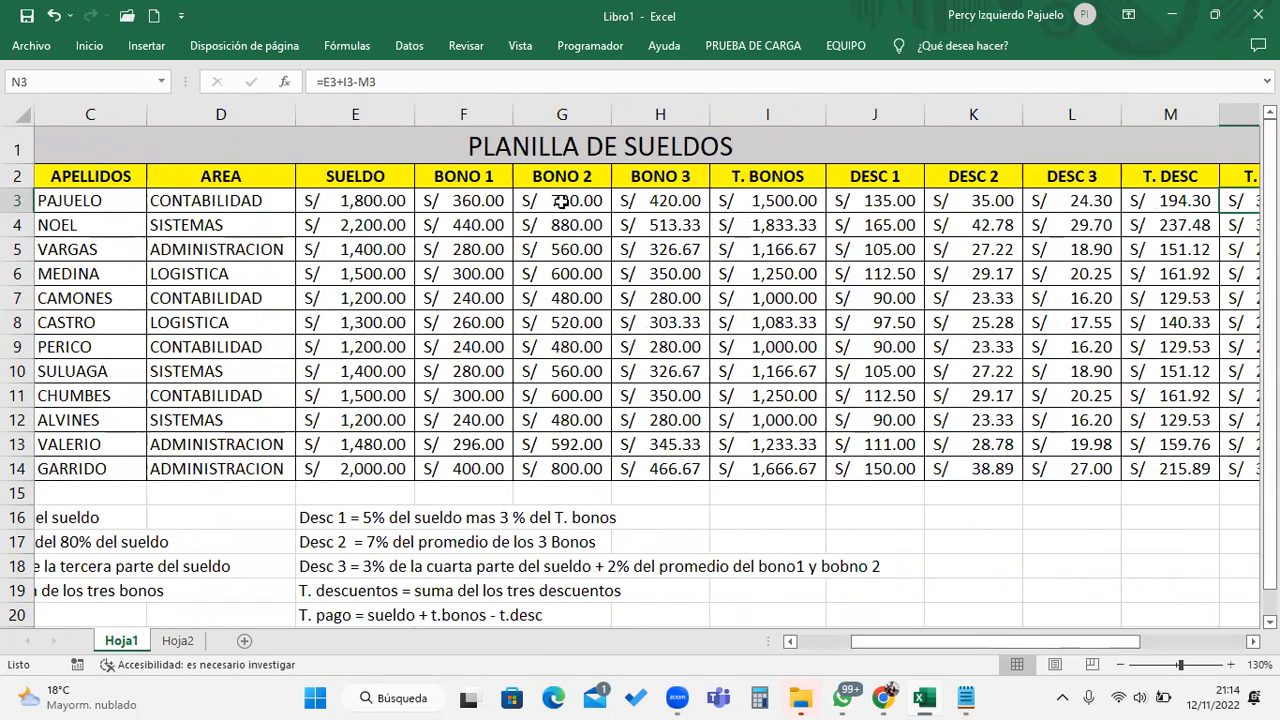
left_click(628, 200)
double_click(628, 200)
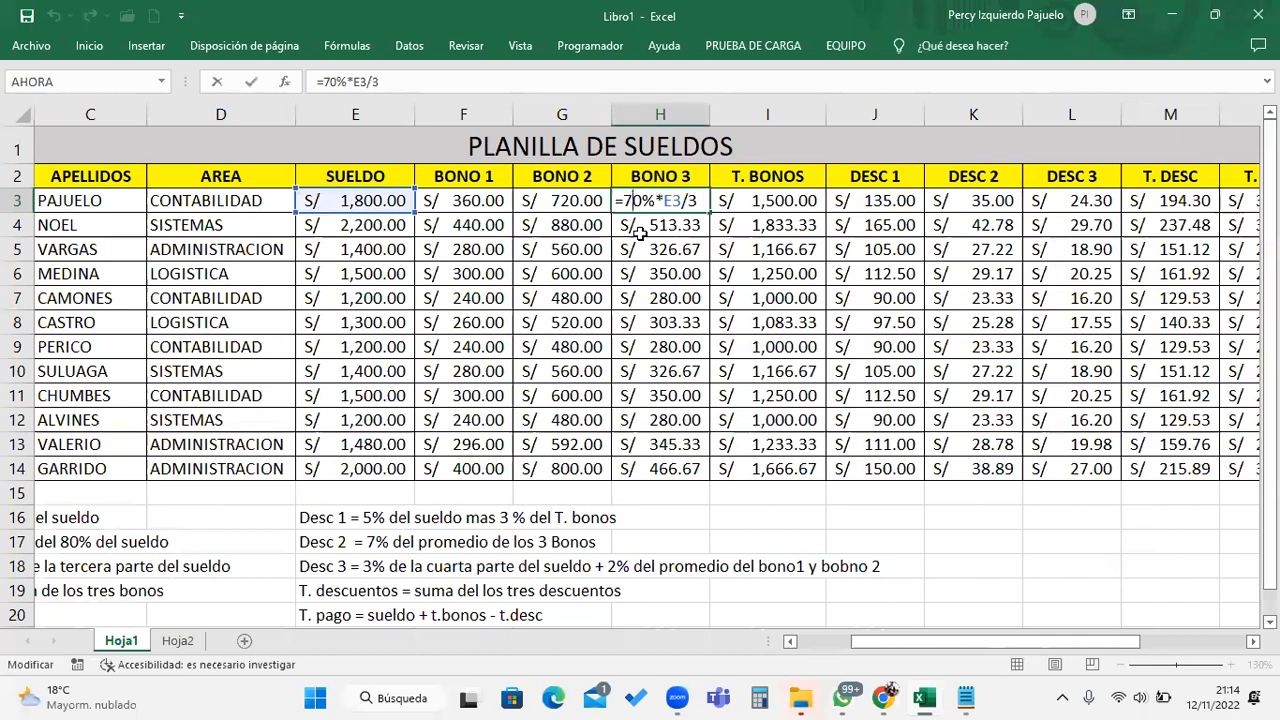
left_click_drag(660, 200, 678, 200)
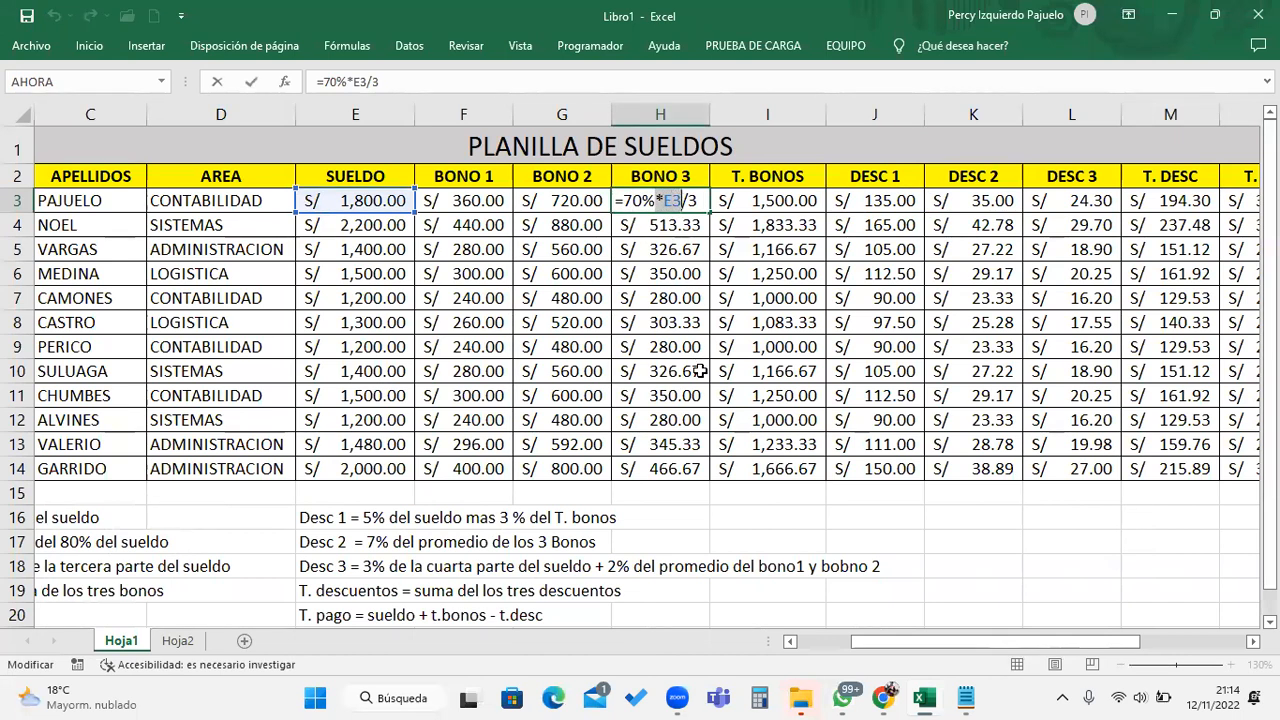
key("Return")
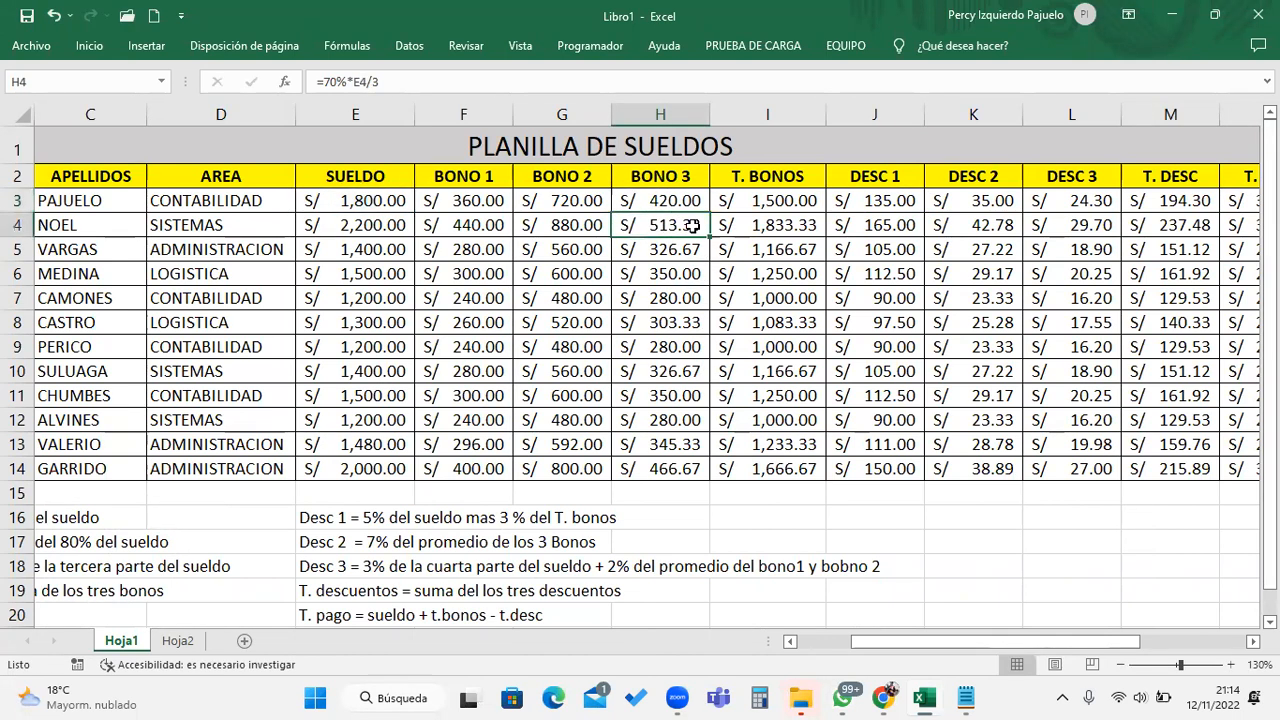
Fill the BONO 3 formula from H3 down to H14 and review the copied formula in H14
left_click(692, 206)
left_click_drag(709, 211, 714, 476)
left_click(697, 468)
double_click(697, 468)
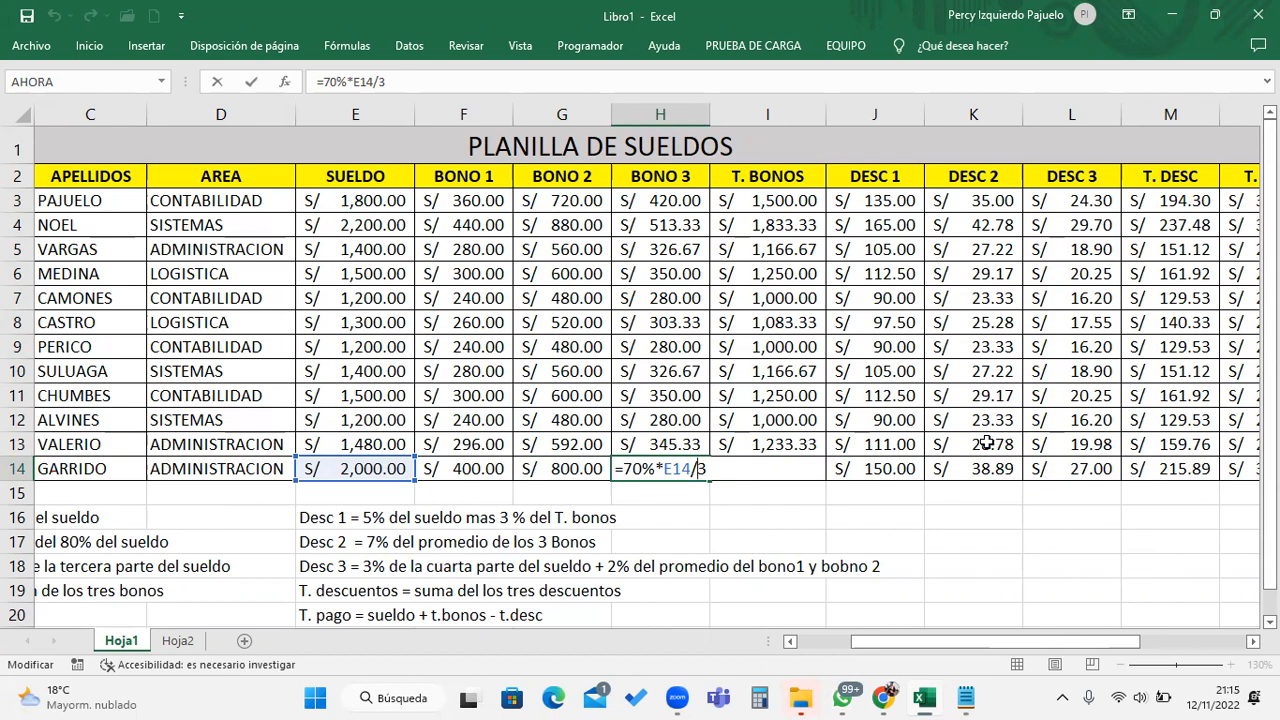
key("Return")
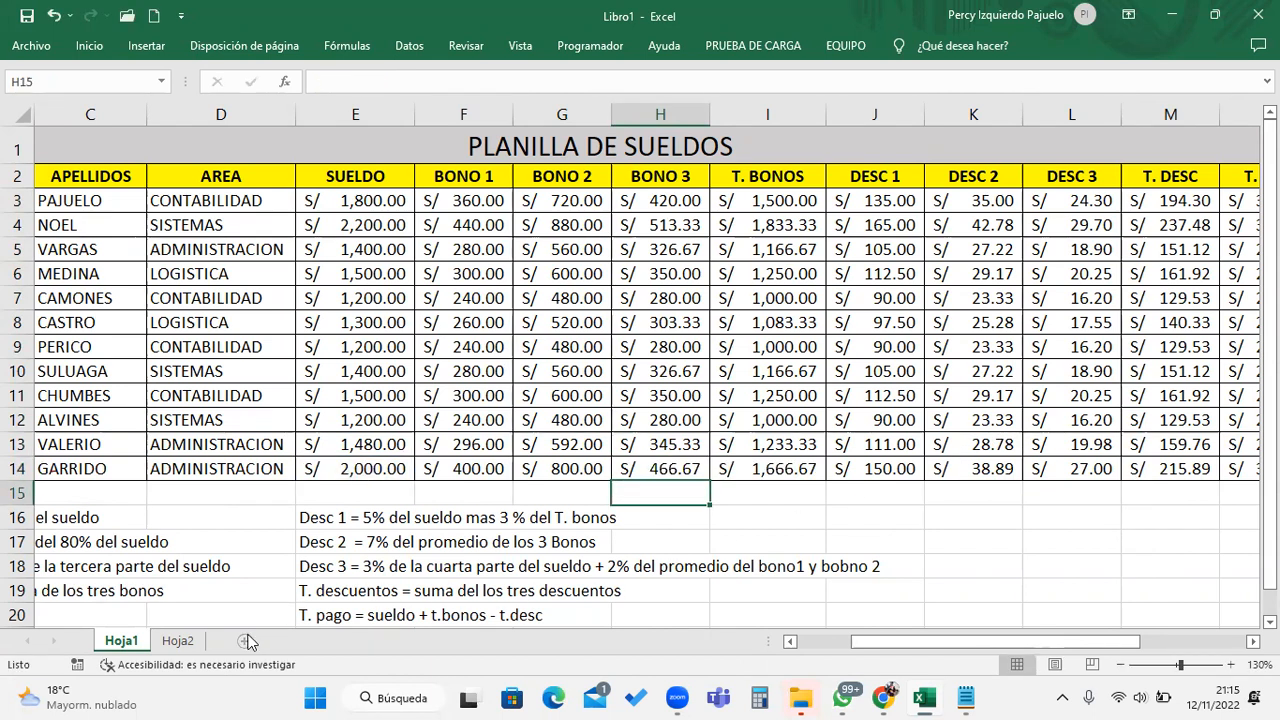
Clear the contents of the range B1:F7 on the sheet Hoja2
left_click(177, 640)
left_click_drag(274, 166, 808, 381)
key("Delete")
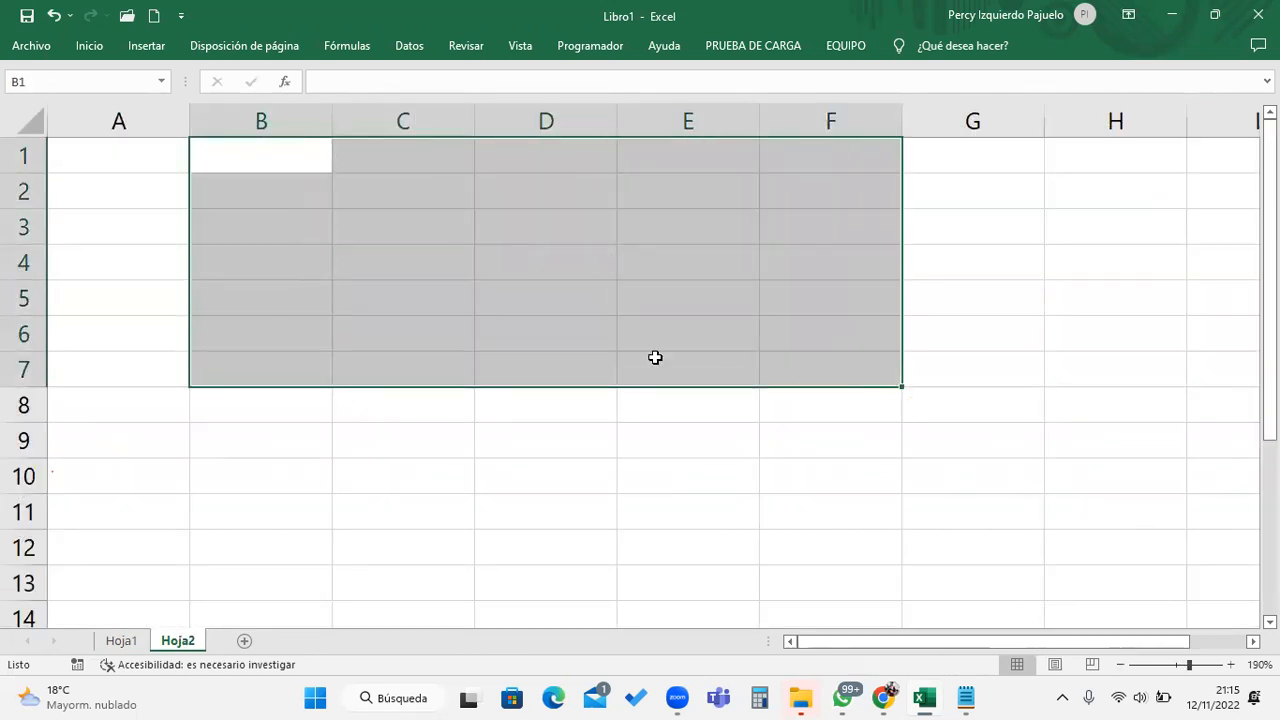
Enter the header CANTIDAD in A1 and the header PRECIO in B1 of Hoja2
left_click(134, 182)
left_click(130, 162)
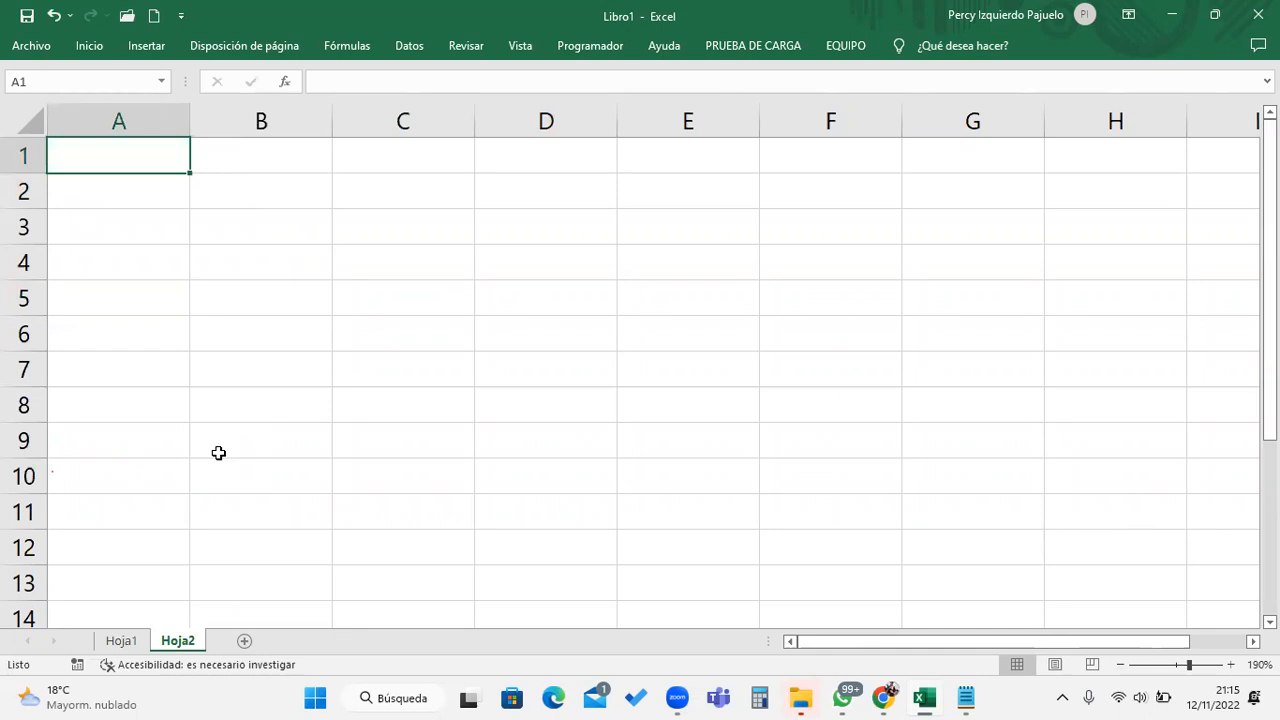
type("CANTIDAD")
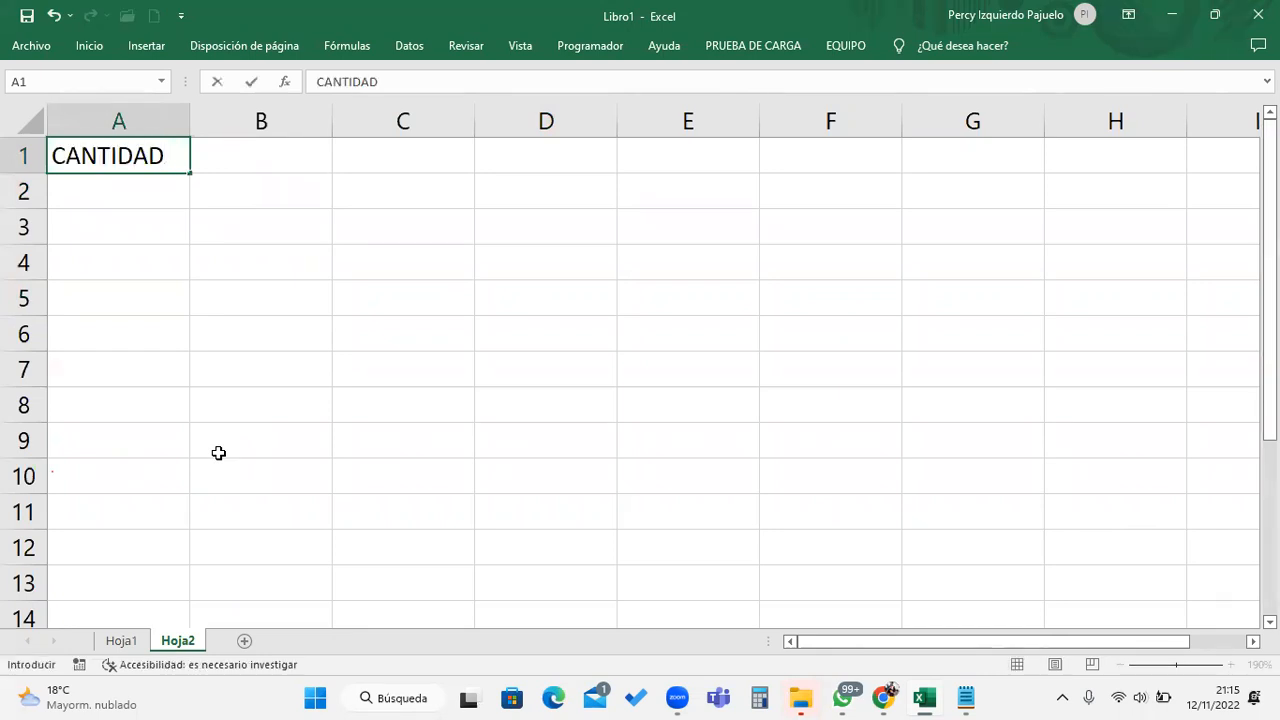
key("Tab")
type("PRECIO")
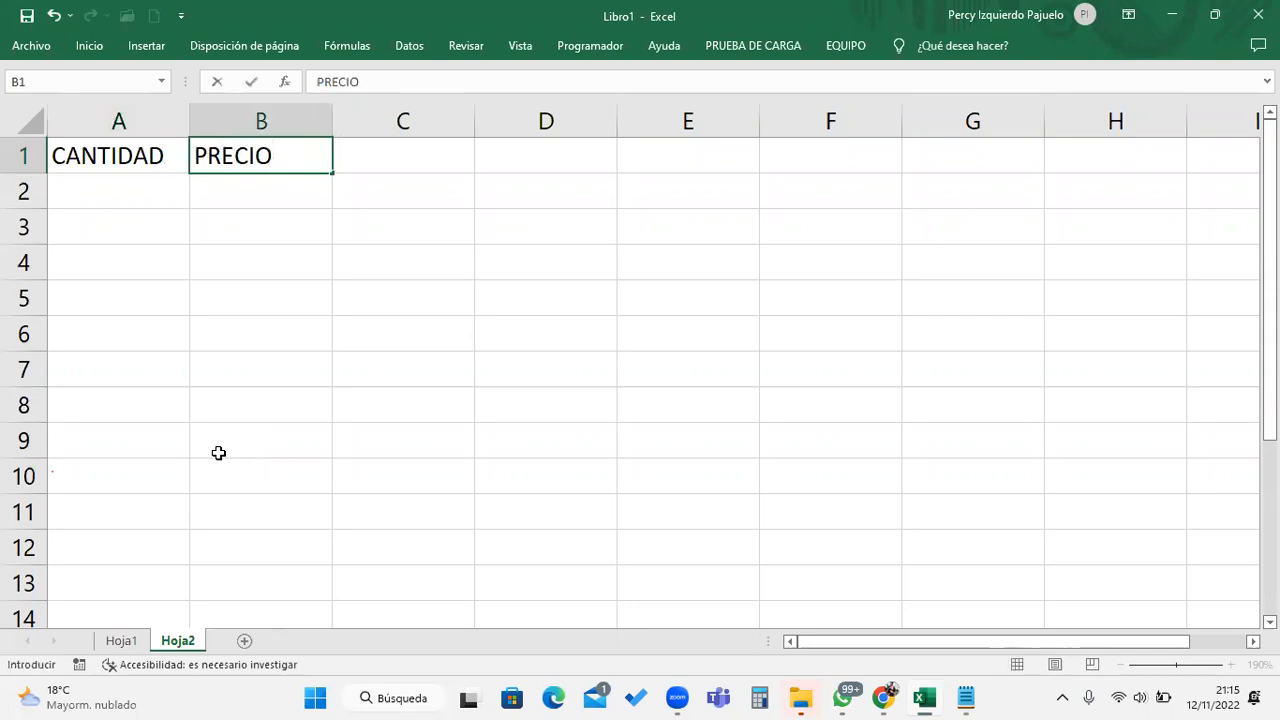
key("Tab")
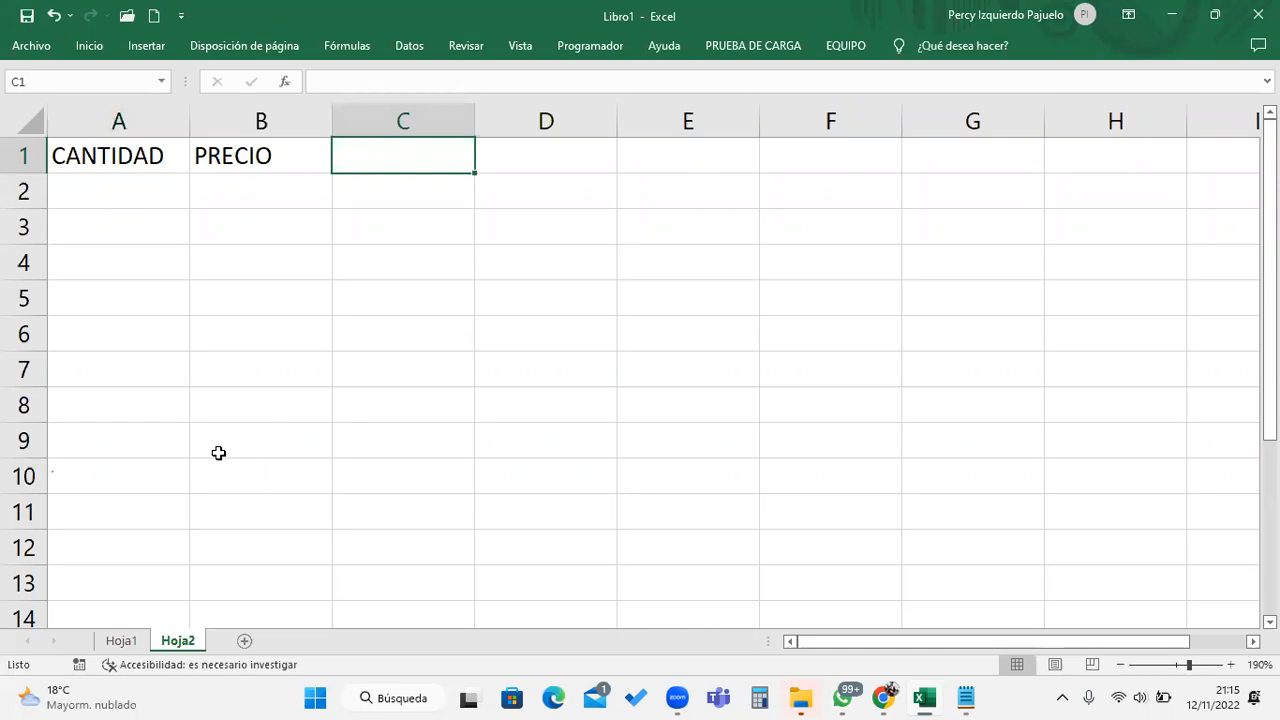
Enter the header IMPORTE in C1, removing the extra word DESCUENTO from the cell
type("IMPORTE ")
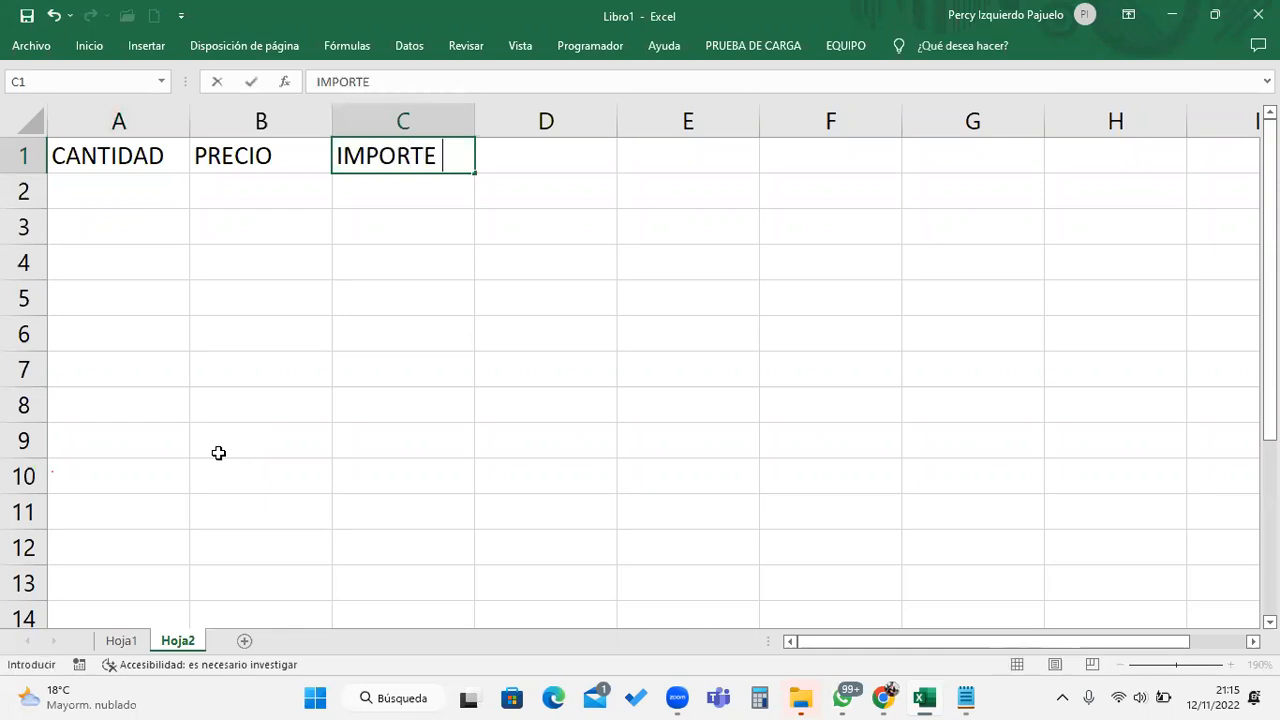
type("DESCUENTO")
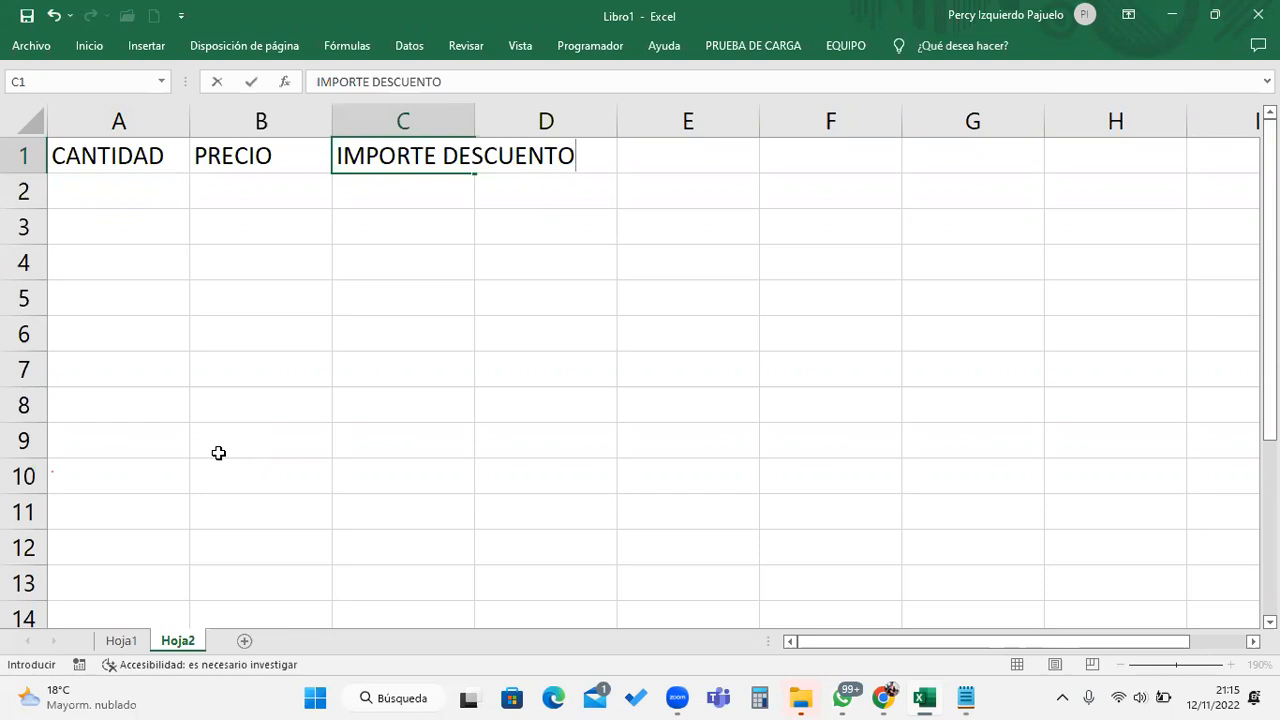
key("BackSpace")
key("BackSpace")
key("BackSpace")
key("BackSpace")
key("BackSpace")
key("BackSpace")
key("BackSpace")
key("BackSpace")
key("BackSpace")
key("BackSpace")
key("Tab")
Enter the header DESCUENTO in D1 and the header N.IMPORTE in E1
type("DESCUENTO")
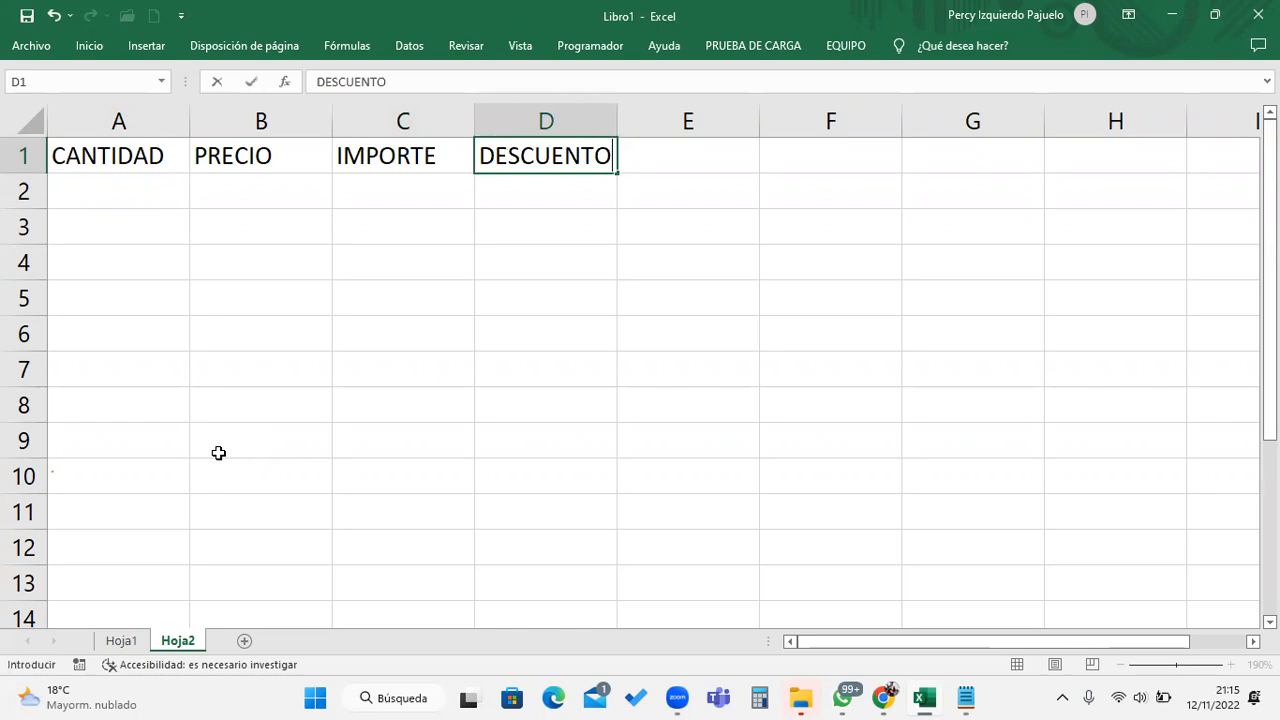
key("Tab")
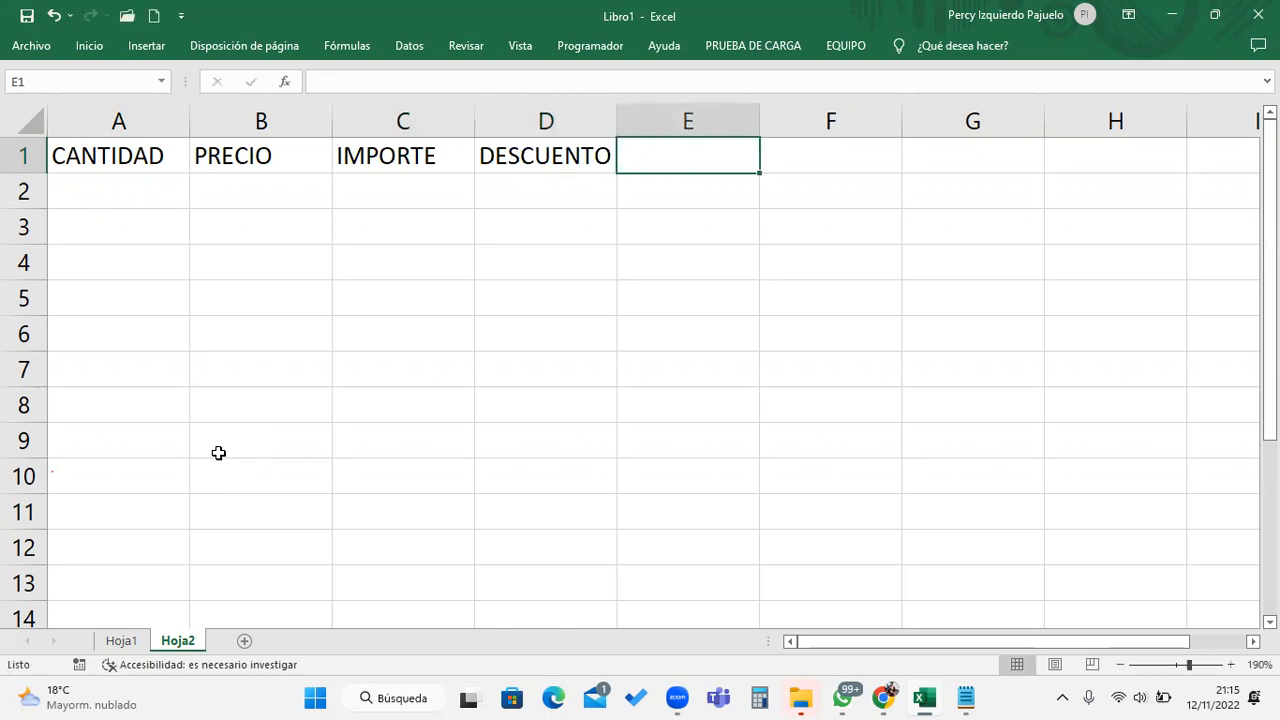
type("N.IM")
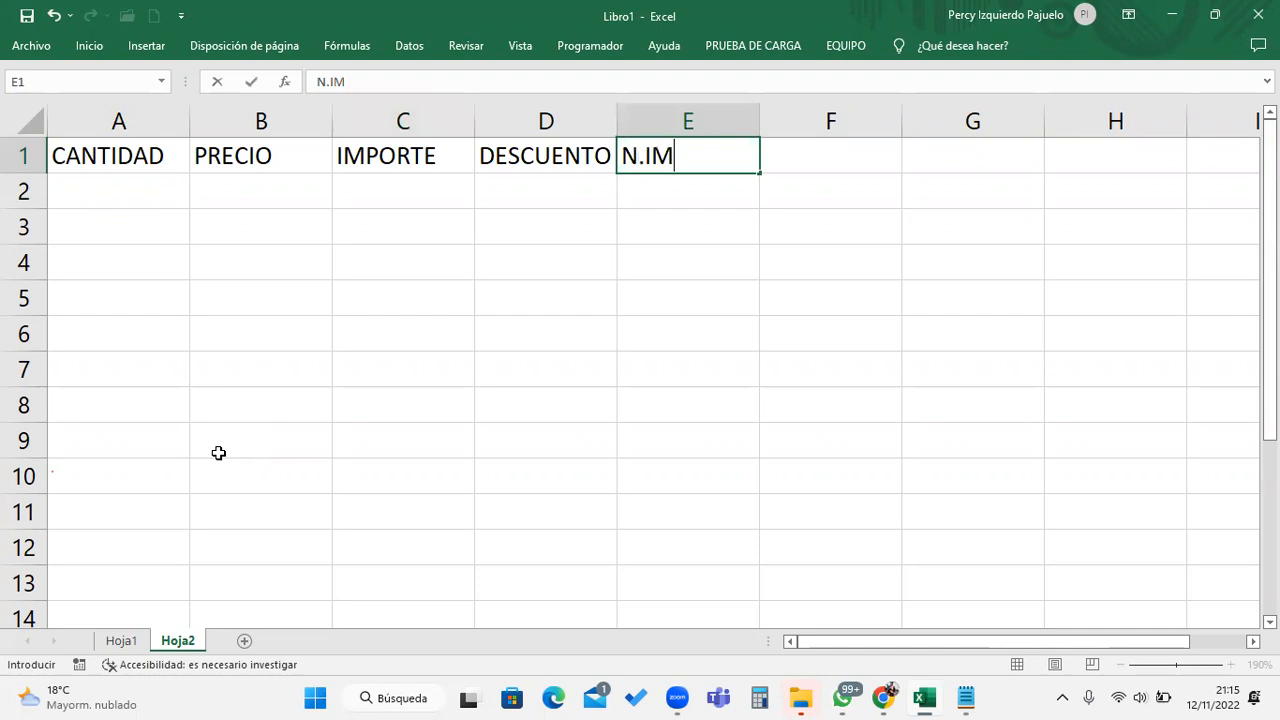
type("PORTE")
key("Return")
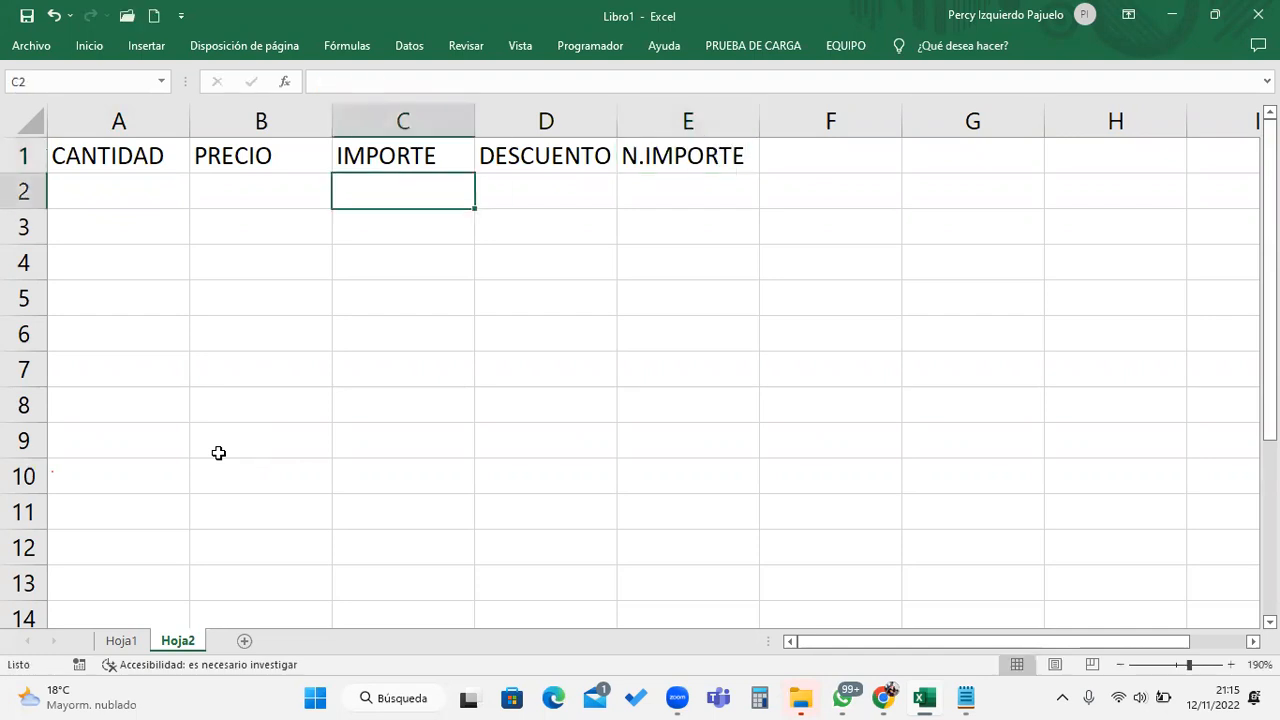
Enter the quantities 15, 10, 12 and 8 in A2:A5 under CANTIDAD
left_click(106, 200)
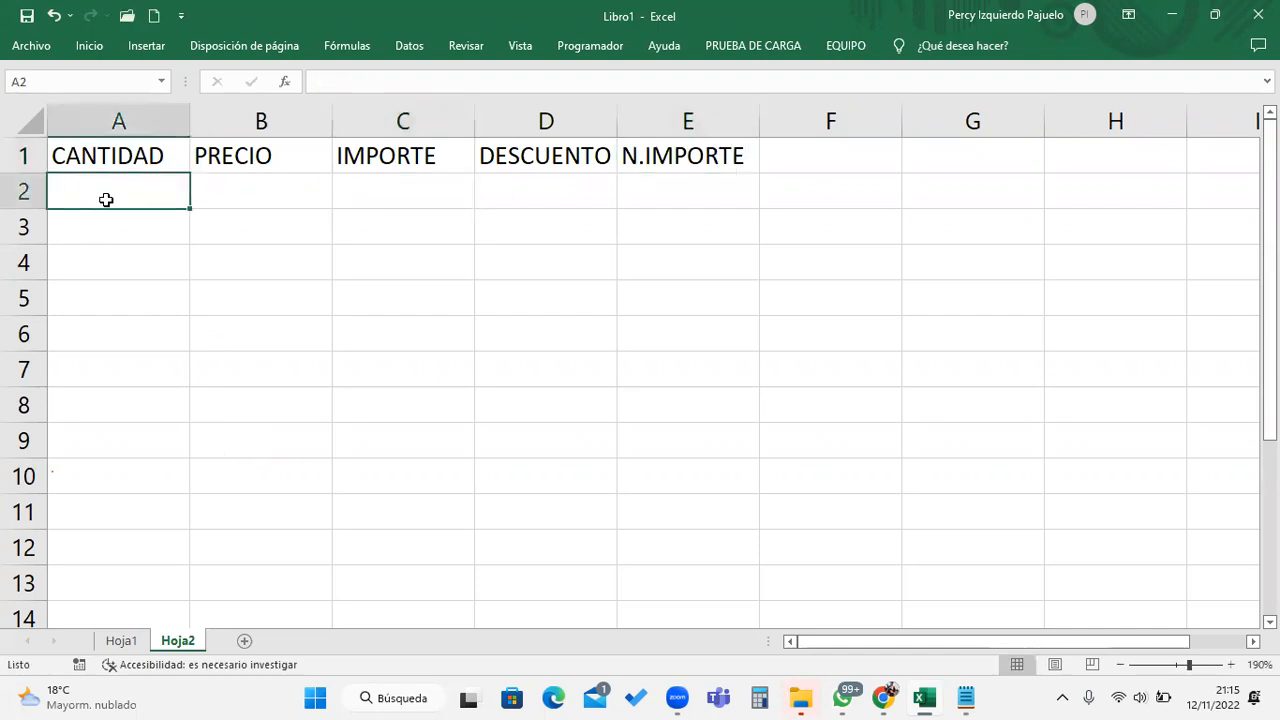
type("15")
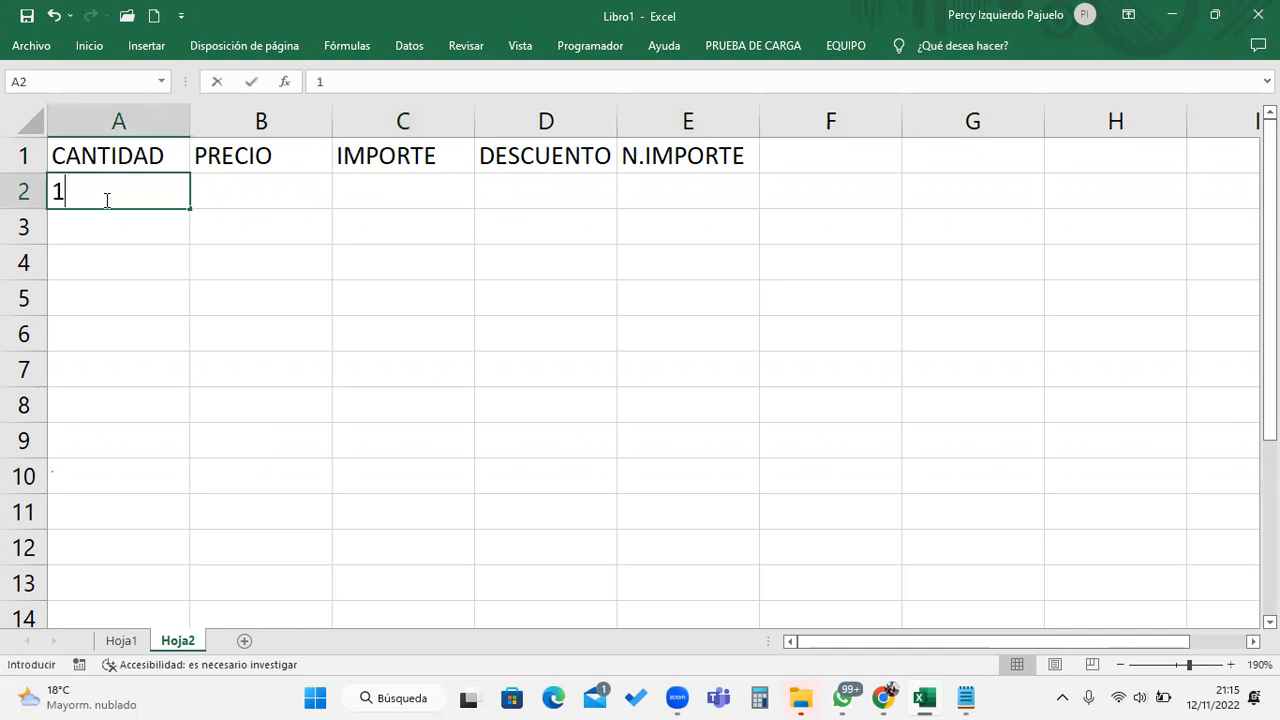
key("Return")
type("10")
key("Return")
type("12")
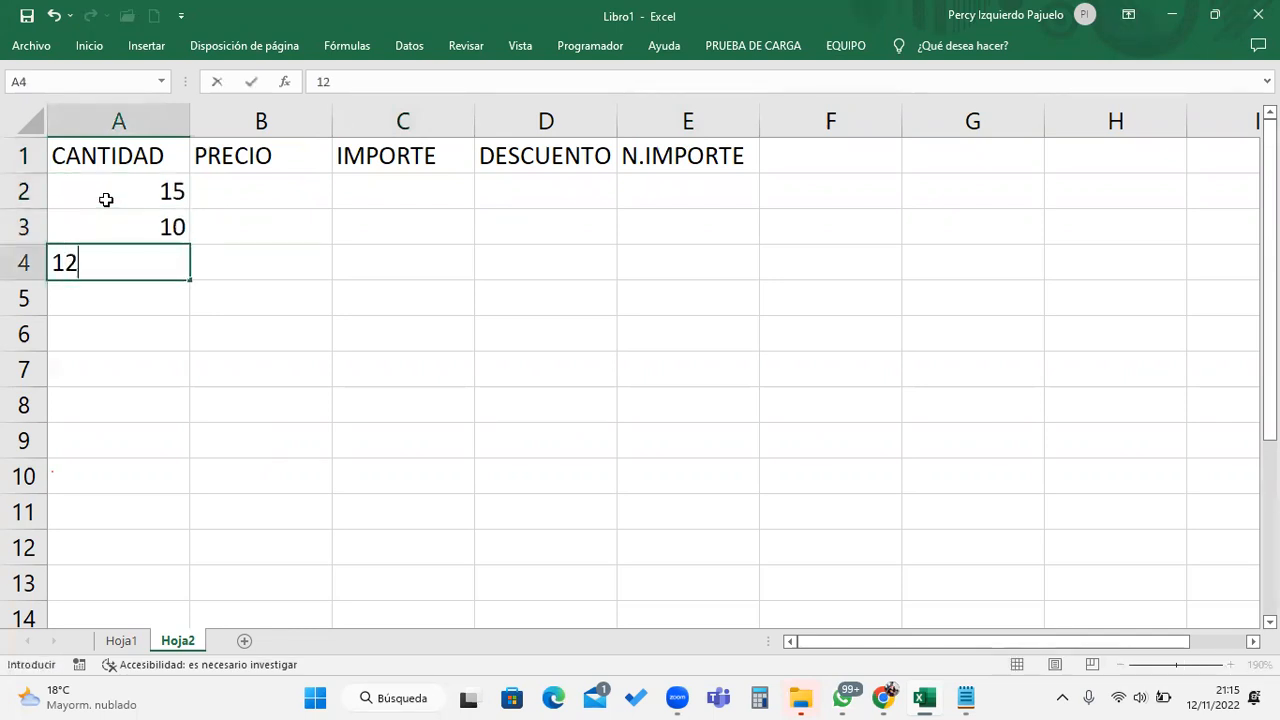
key("Return")
type("8")
key("Return")
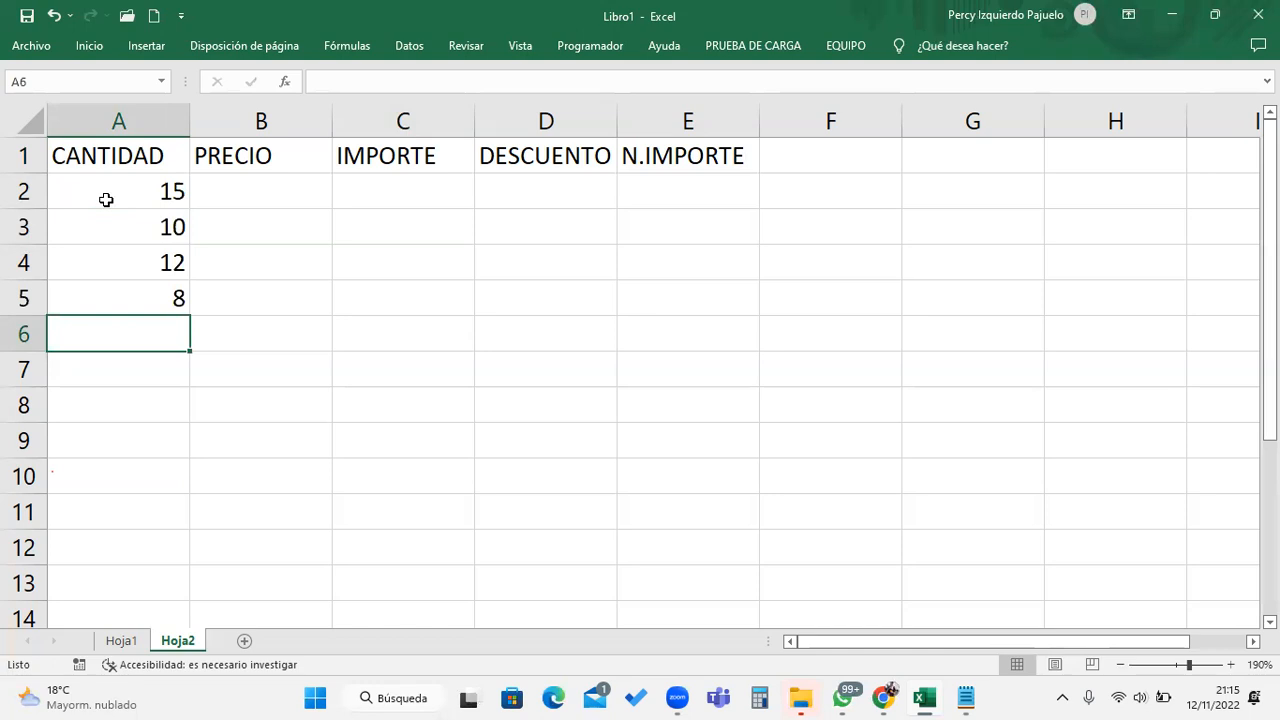
Continue the CANTIDAD column with 4, 2, 1 and 7 in A6:A9
type("4")
key("Return")
type("2")
key("Return")
type("1")
key("Return")
type("7")
key("Return")
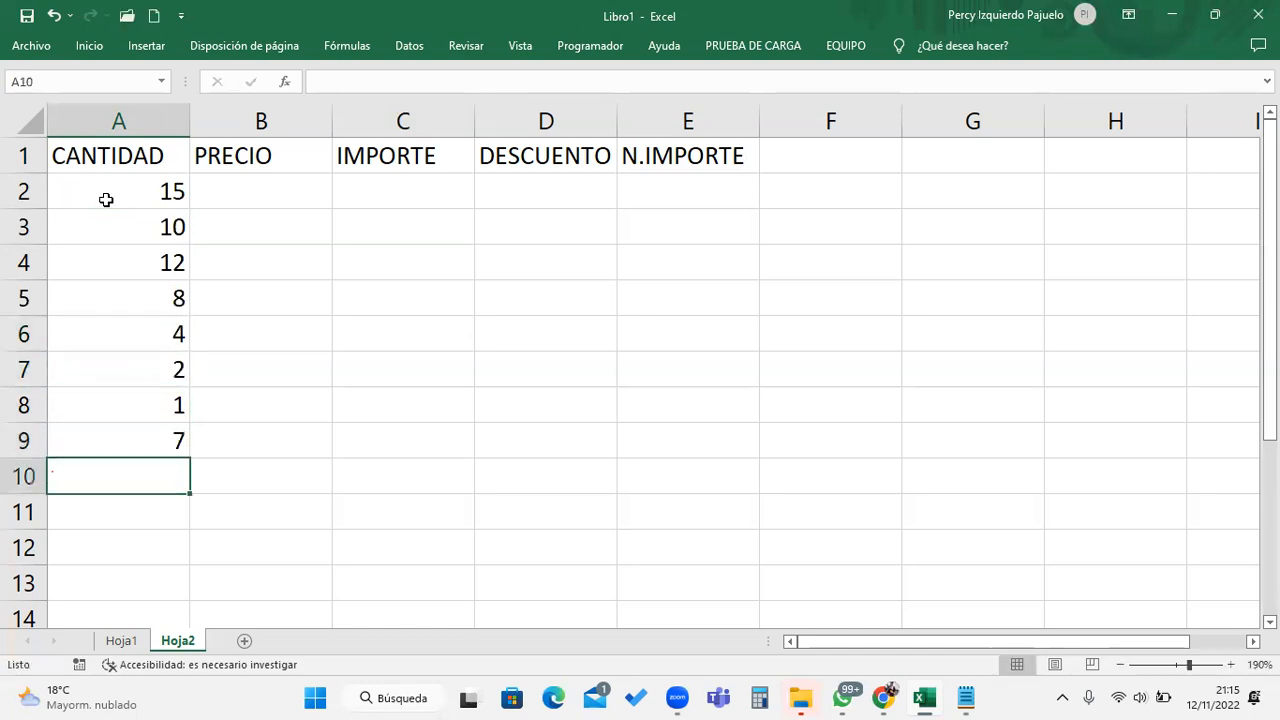
Enter the prices 35, 25, 18 and 10 in B2:B5 under PRECIO
left_click(320, 185)
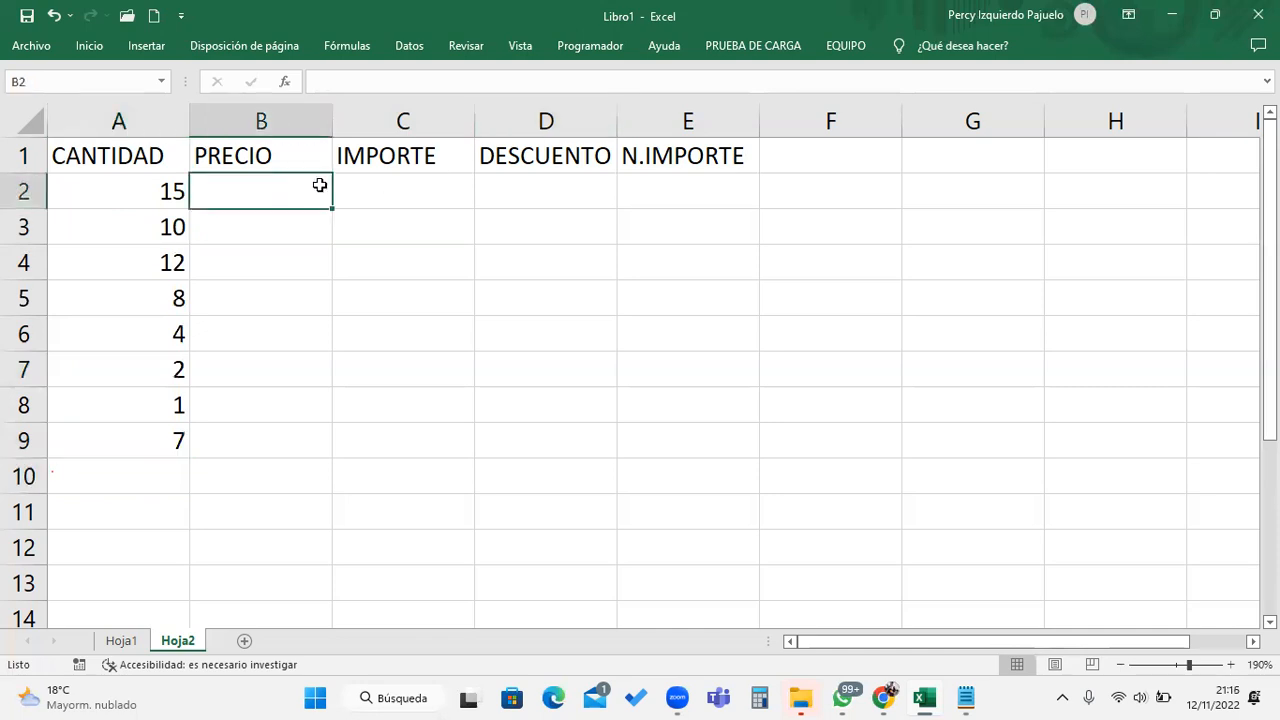
type("35")
key("Return")
type("25")
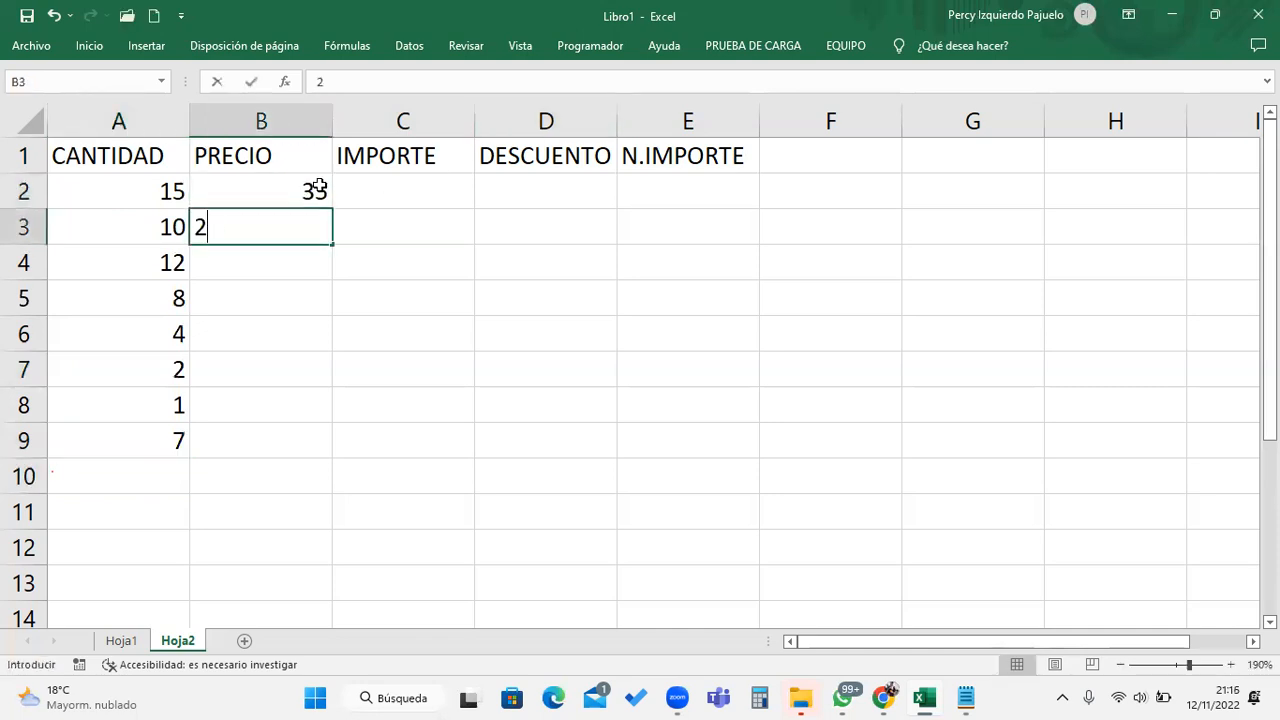
key("Return")
type("18")
key("Return")
type("10")
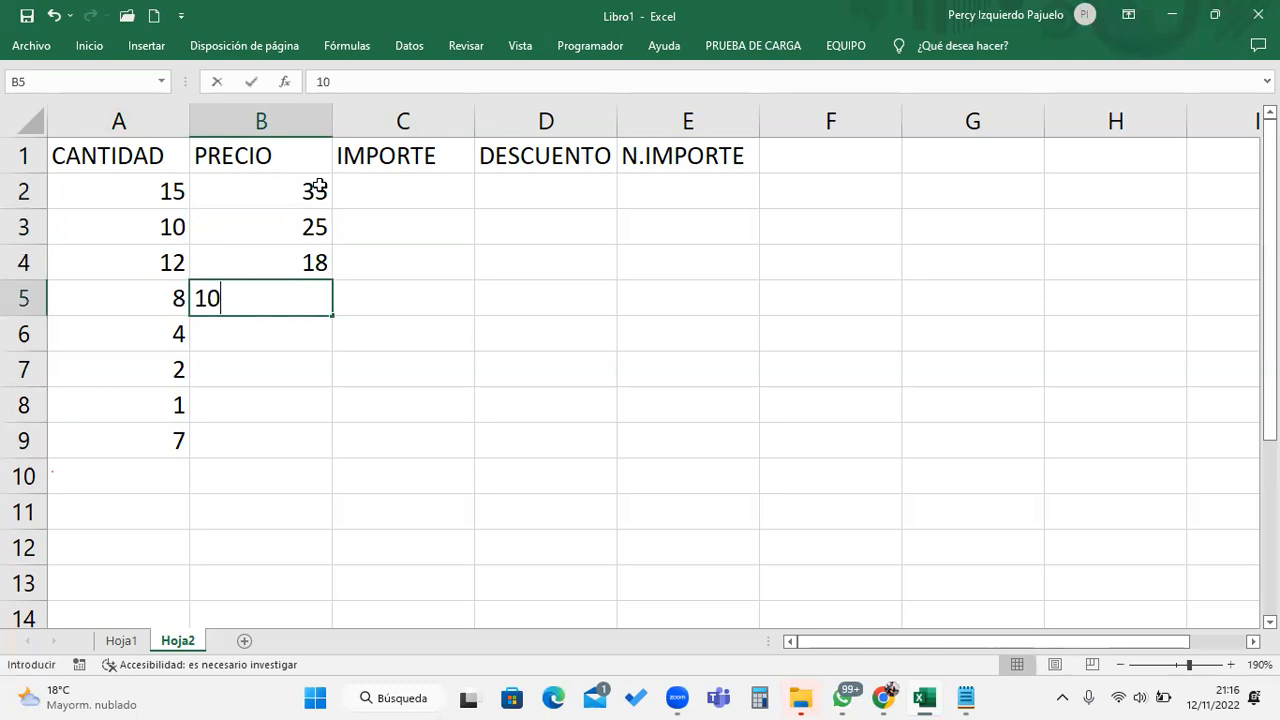
key("Return")
Complete the PRECIO column with 5, 6, 12 and 30 in B6:B9
type("5")
key("Return")
type("6")
key("Return")
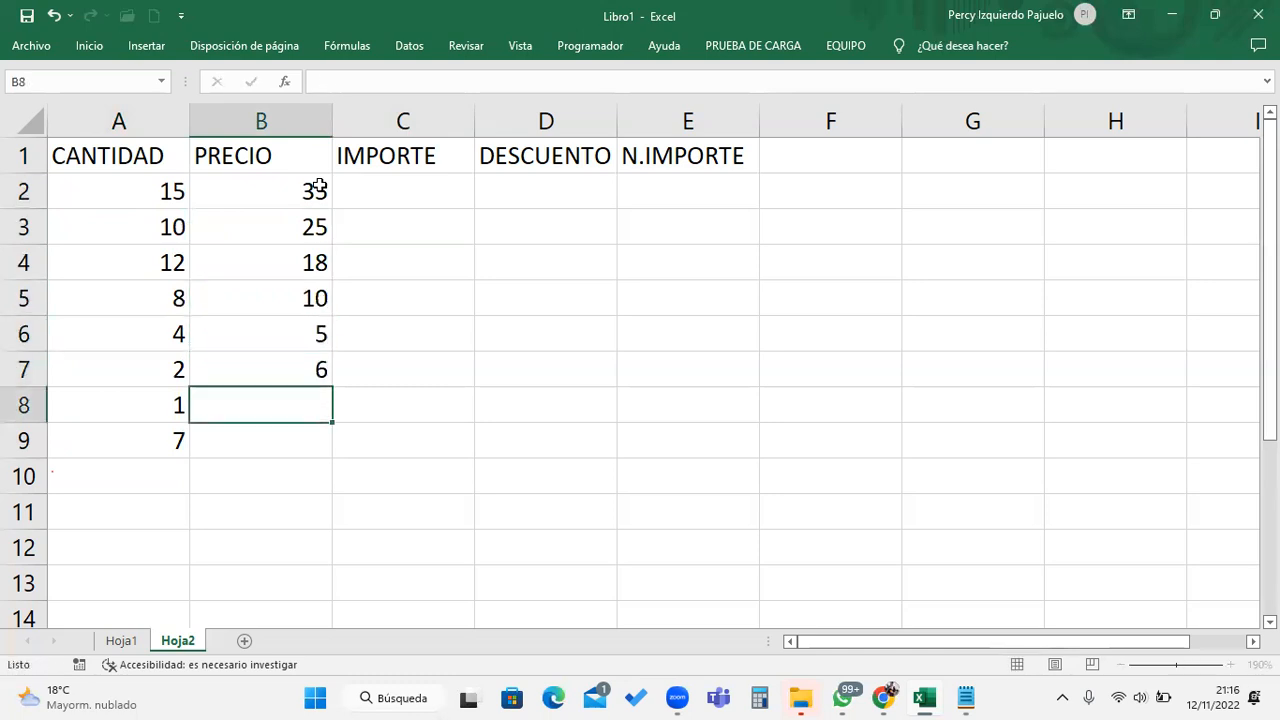
type("15")
key("BackSpace")
type("2")
key("Return")
type("30")
key("Return")
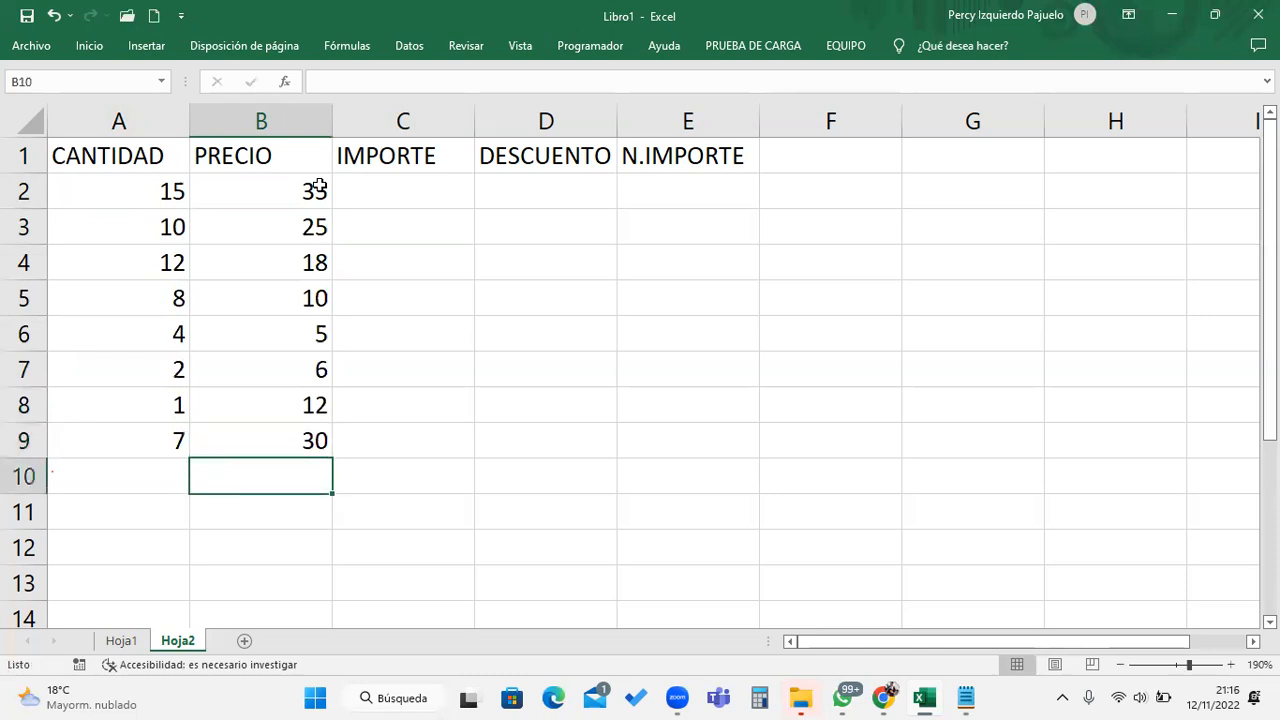
Format the prices in B2:B9 with the Español (Perú) accounting number format
left_click(265, 200)
left_click_drag(265, 200, 292, 435)
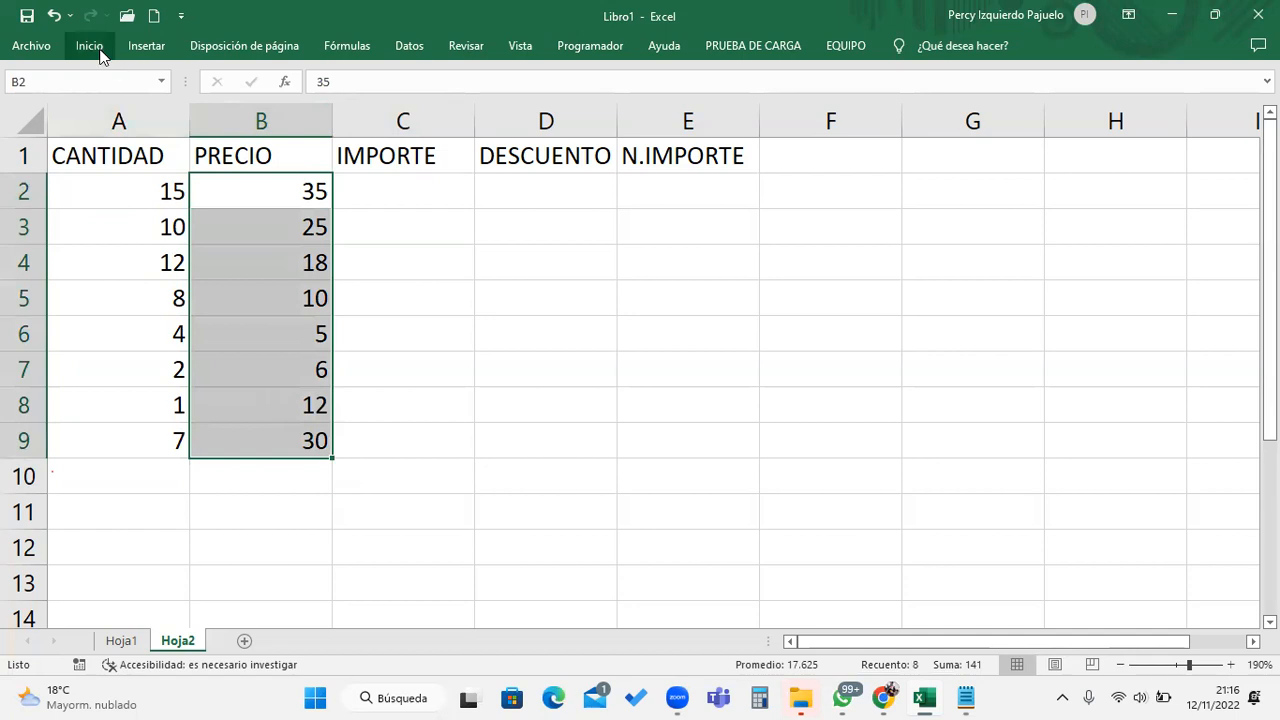
left_click(90, 46)
left_click(620, 111)
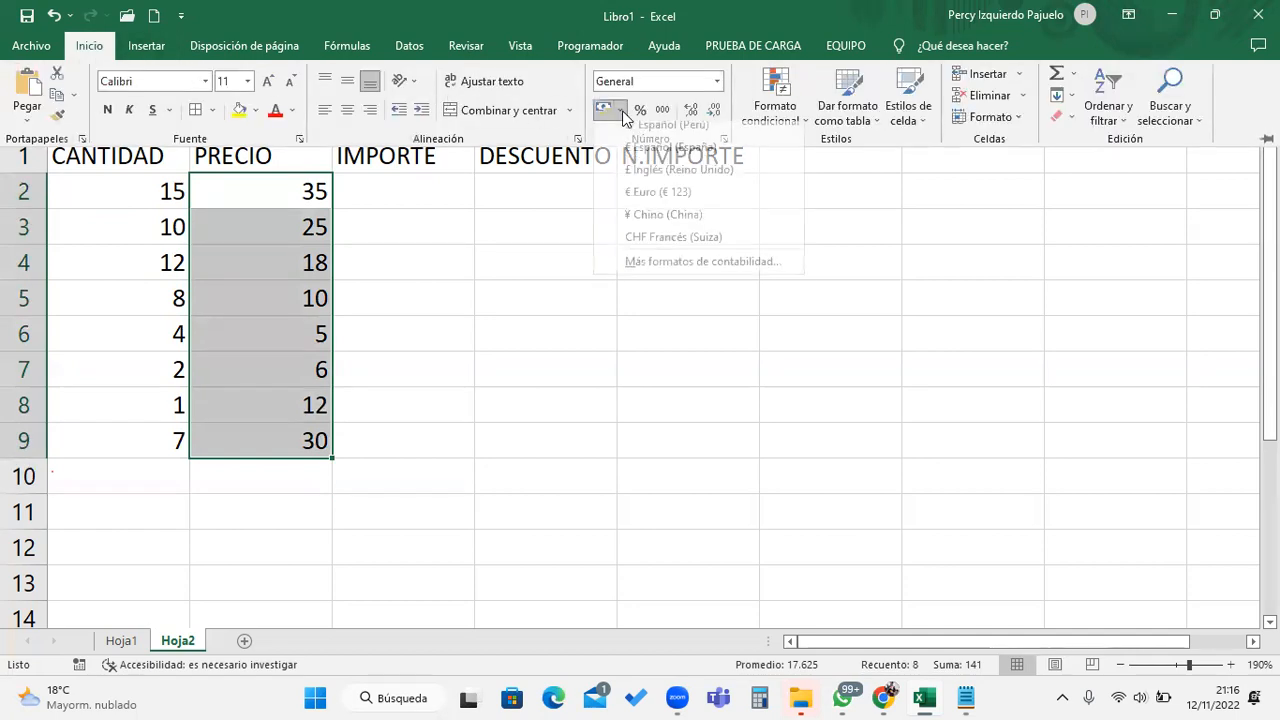
left_click(625, 128)
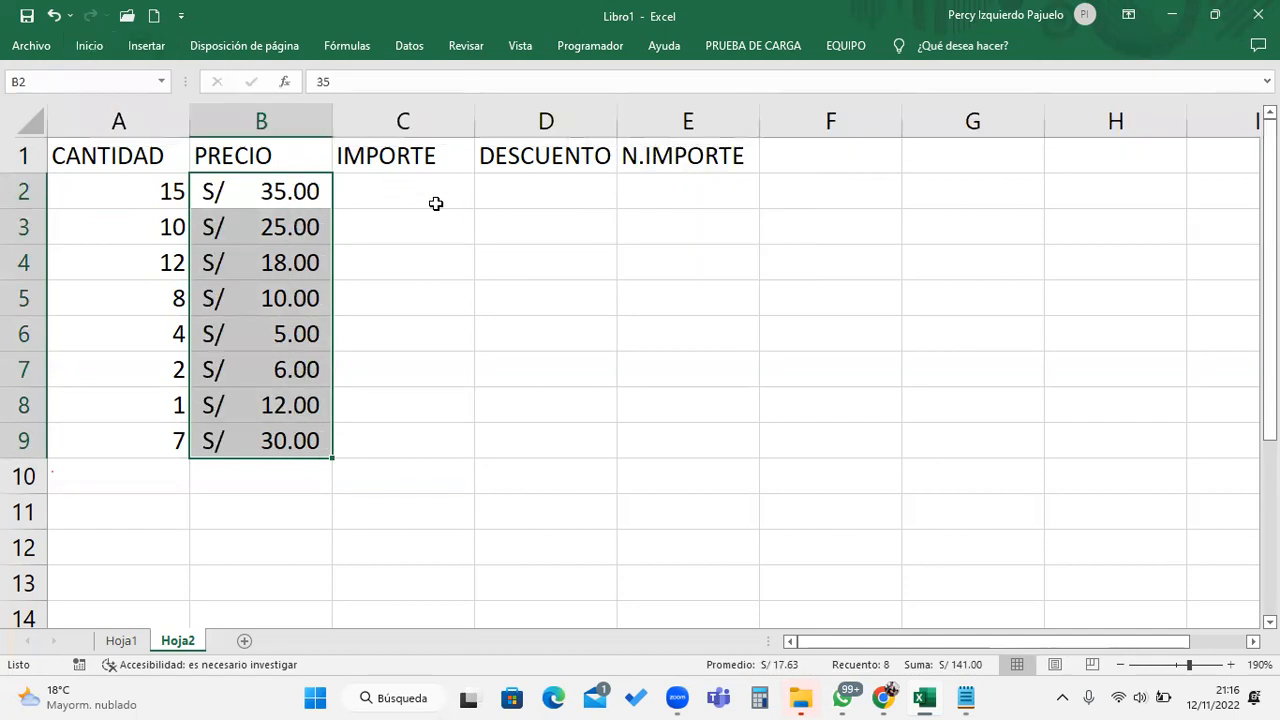
Calculate the first IMPORTE in C2 with the formula =A2*B2
left_click(436, 203)
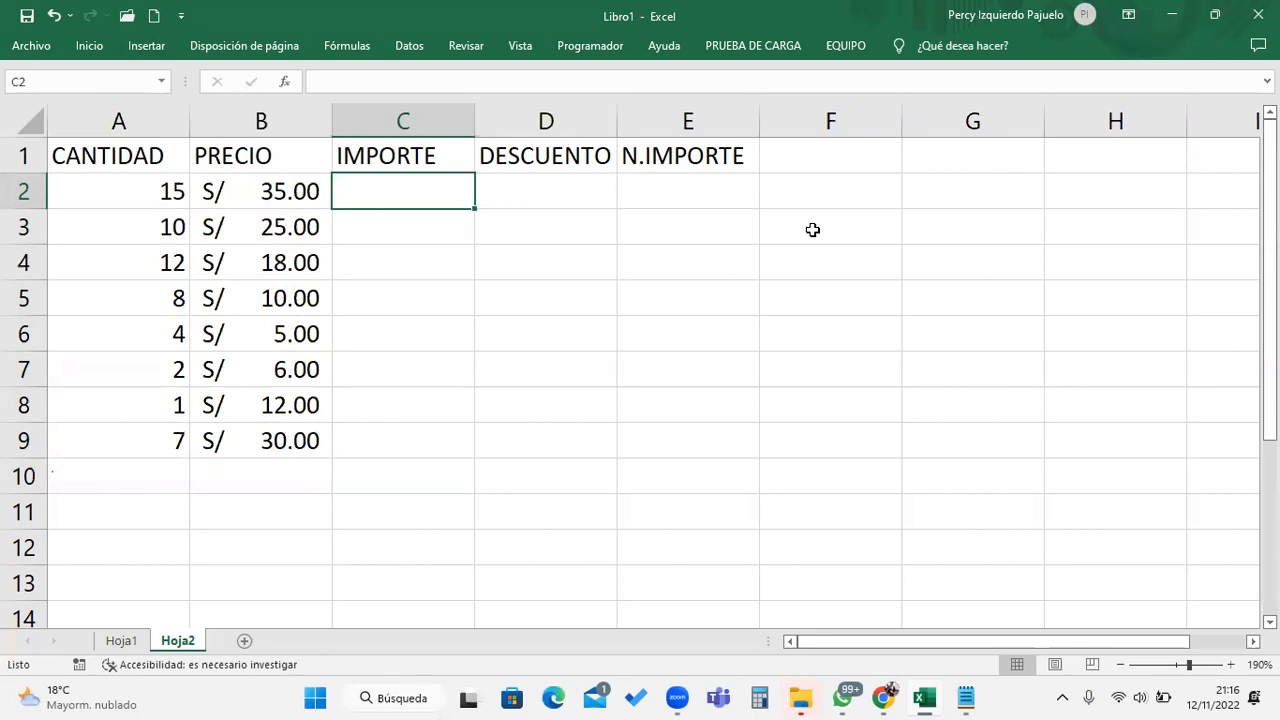
type("=")
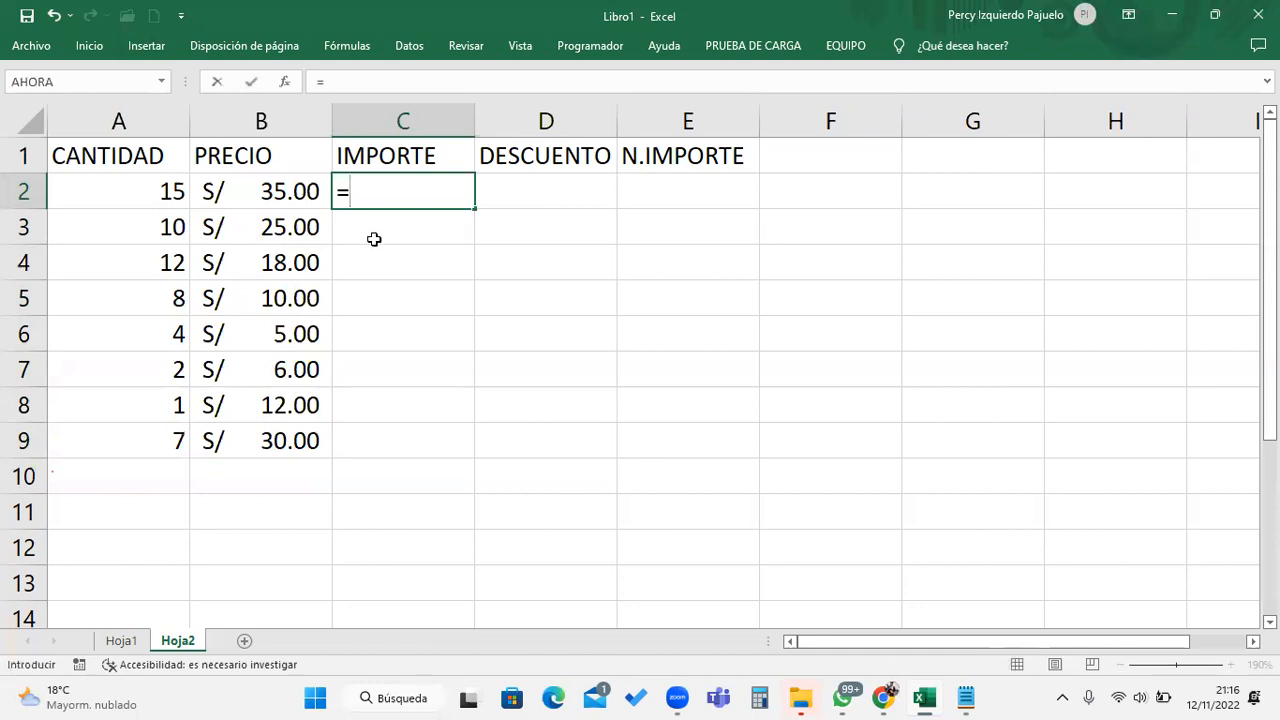
left_click(161, 196)
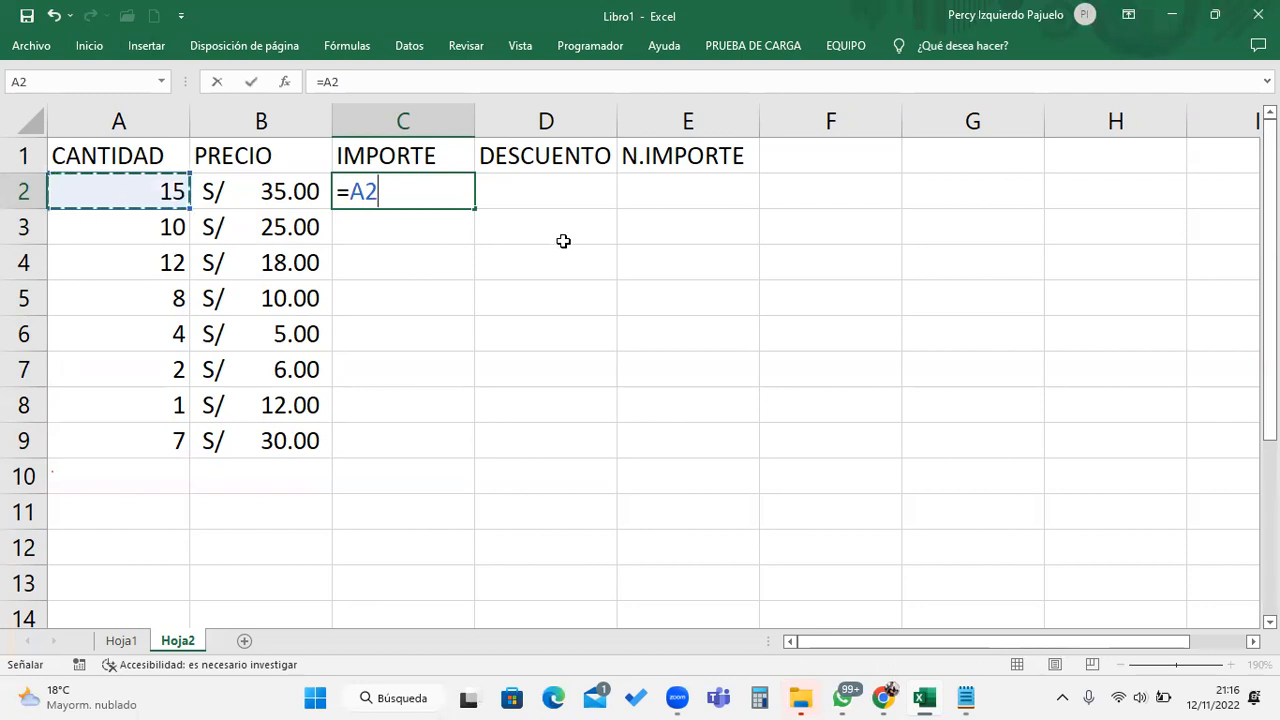
type("*")
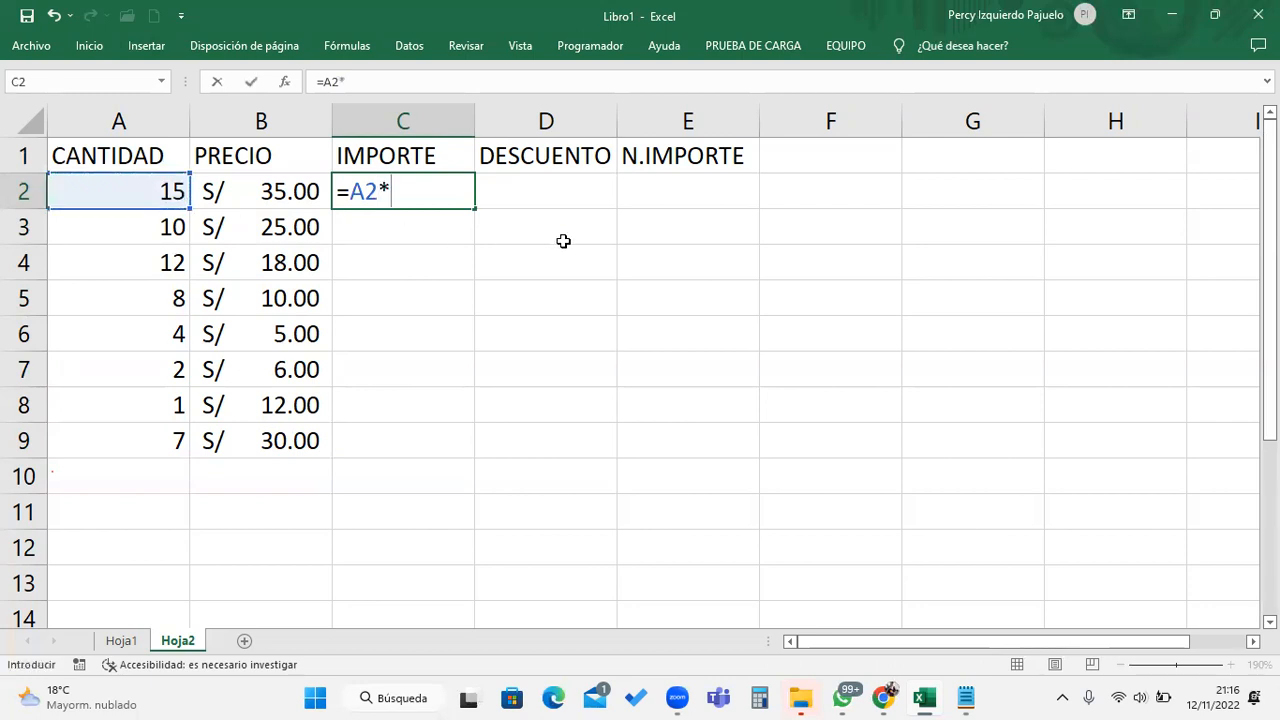
left_click(287, 192)
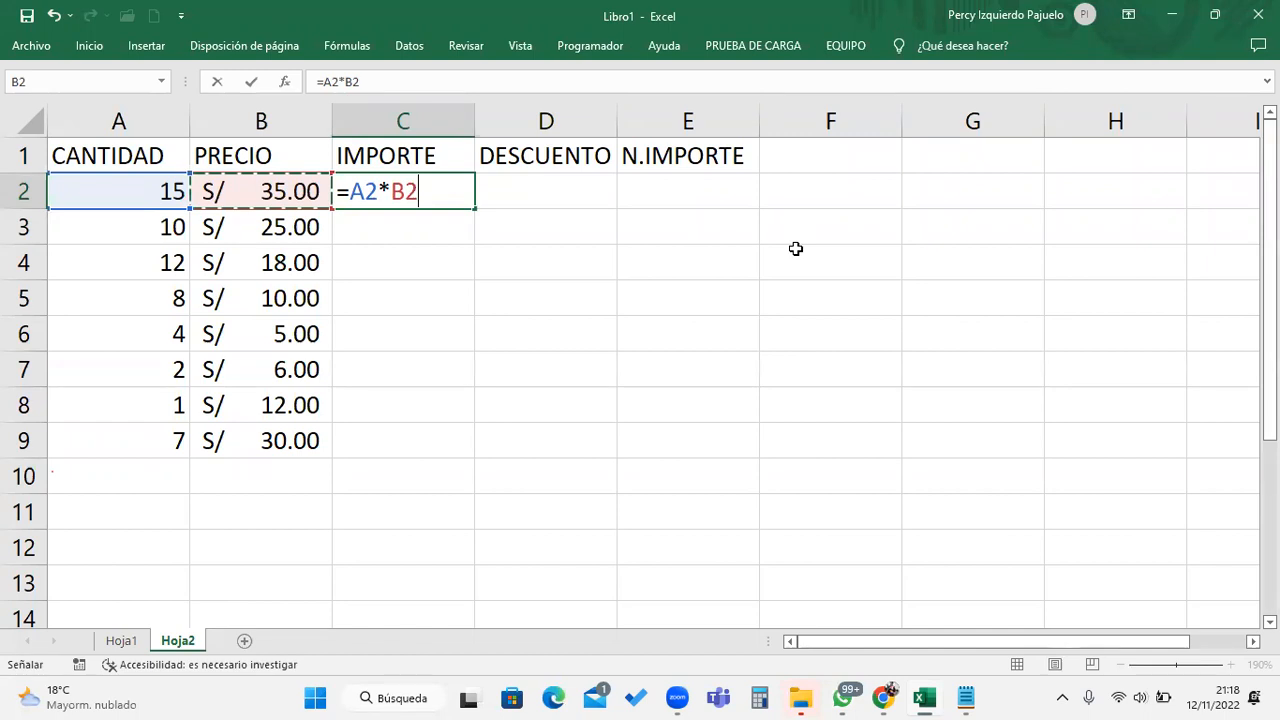
key("Return")
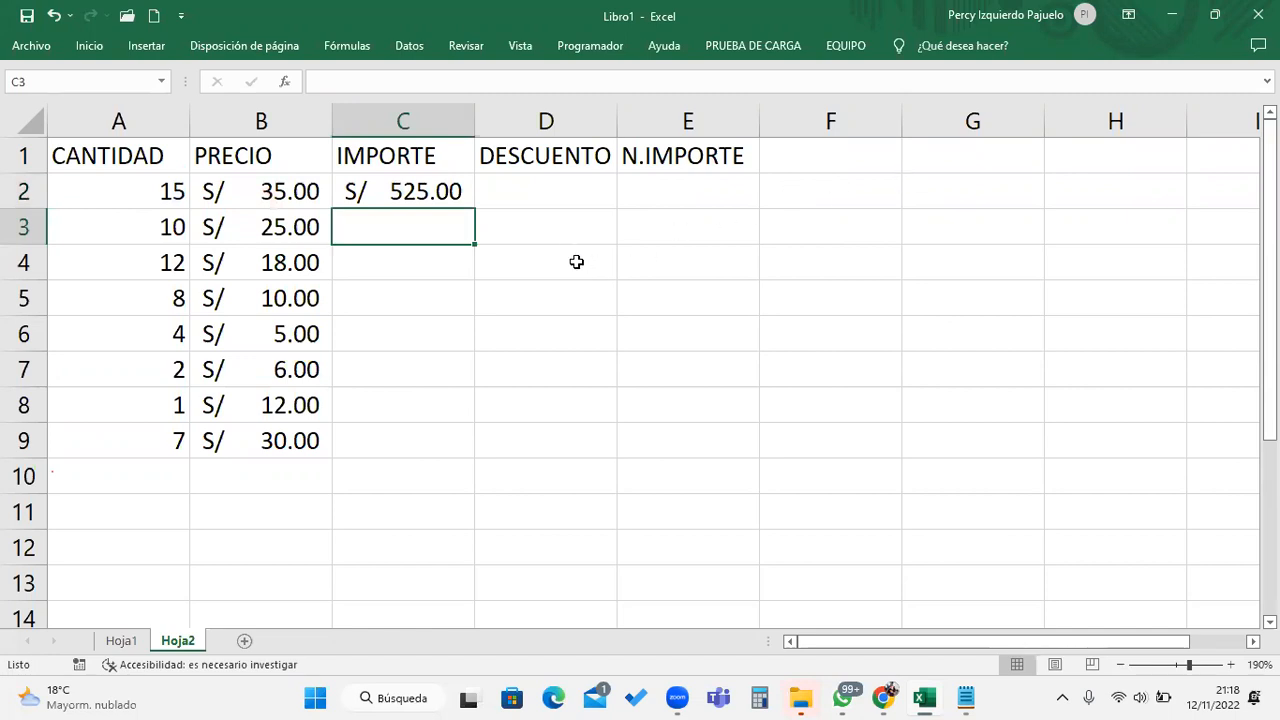
Fill the IMPORTE formula from C2 down to C9
left_click(462, 200)
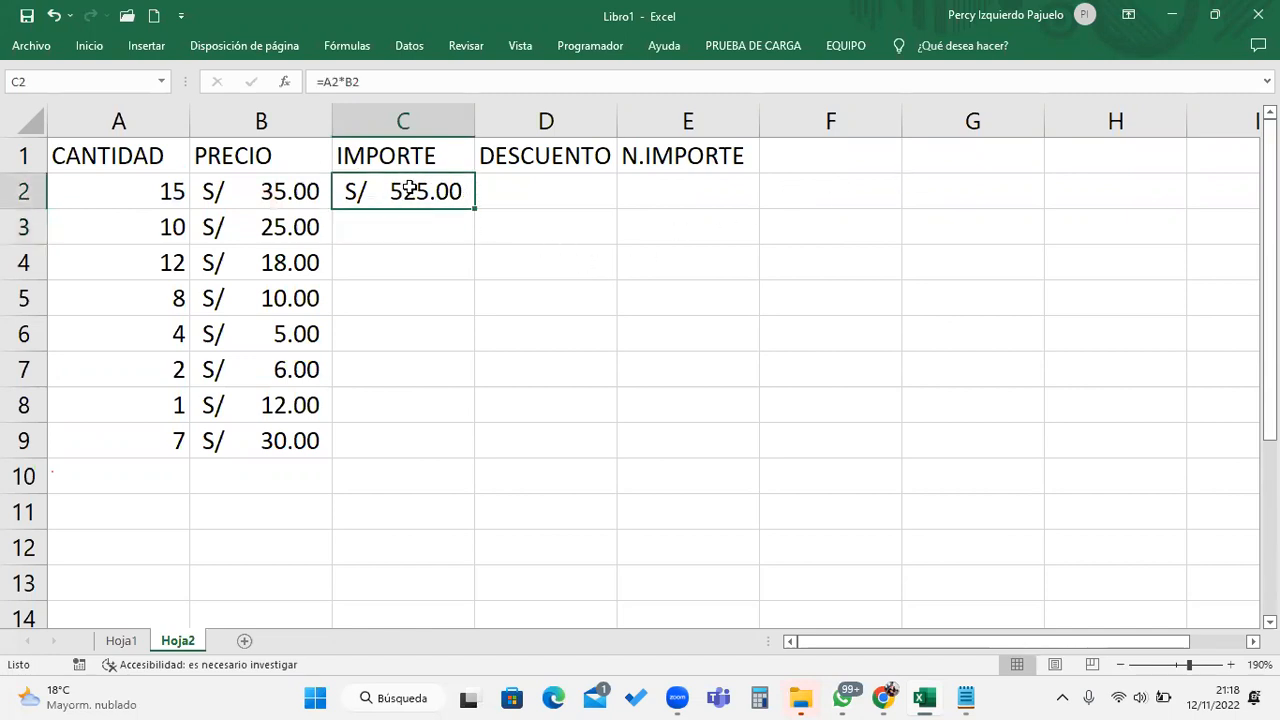
left_click_drag(478, 210, 480, 456)
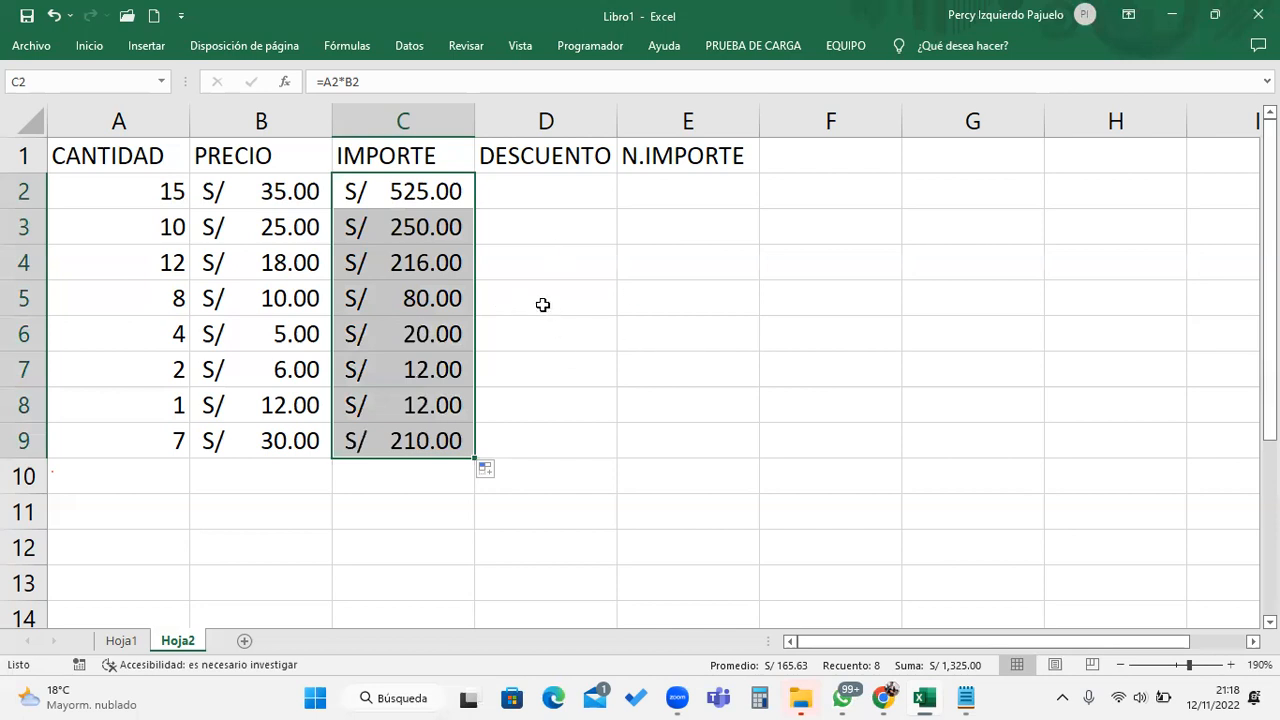
left_click(445, 200)
left_click_drag(477, 208, 479, 460)
Examine the relative references in the copied IMPORTE formula in C9 without editing it
left_click(447, 444)
double_click(445, 441)
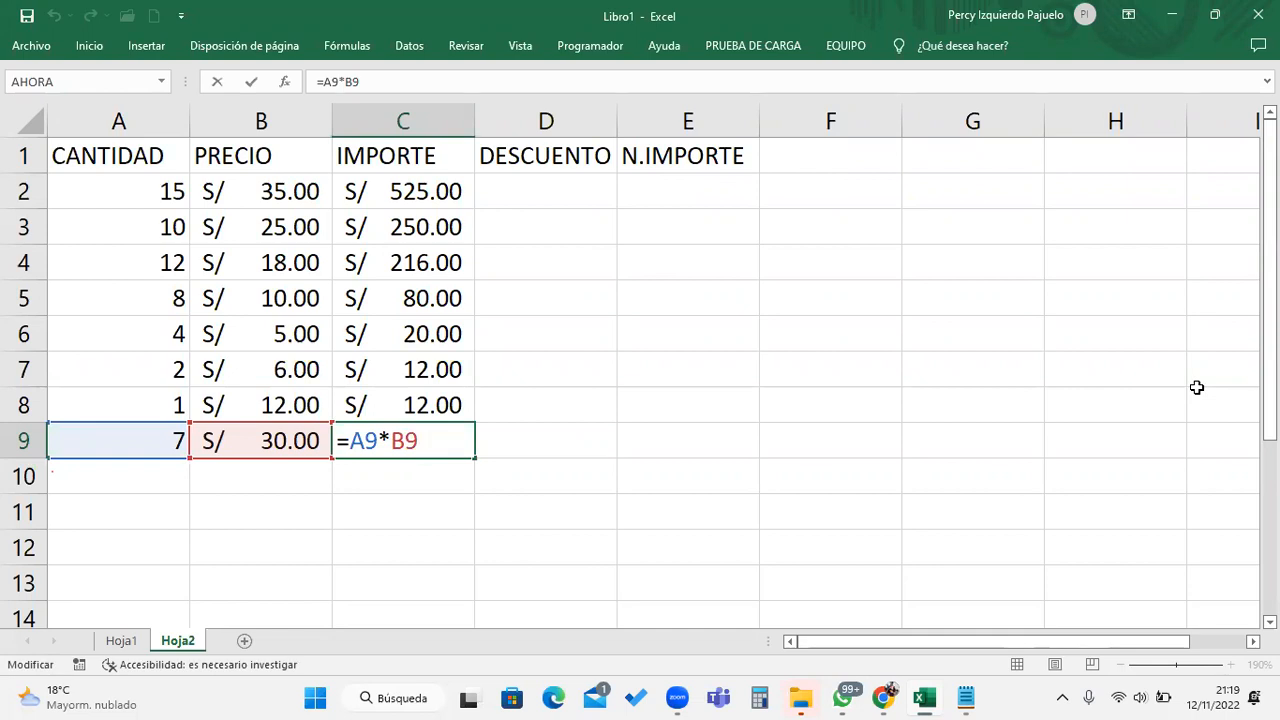
key("Return")
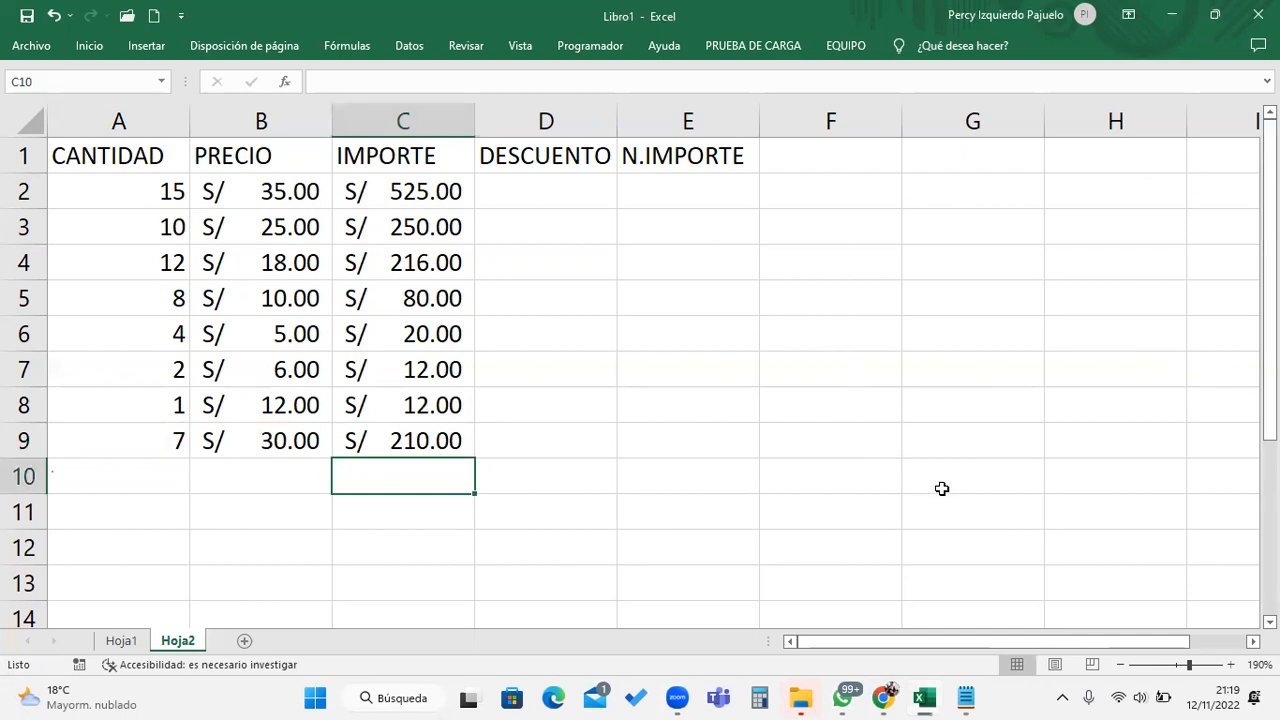
Enter the label % DESCUENTO in F11 and the discount rate 3% in F12
left_click(874, 521)
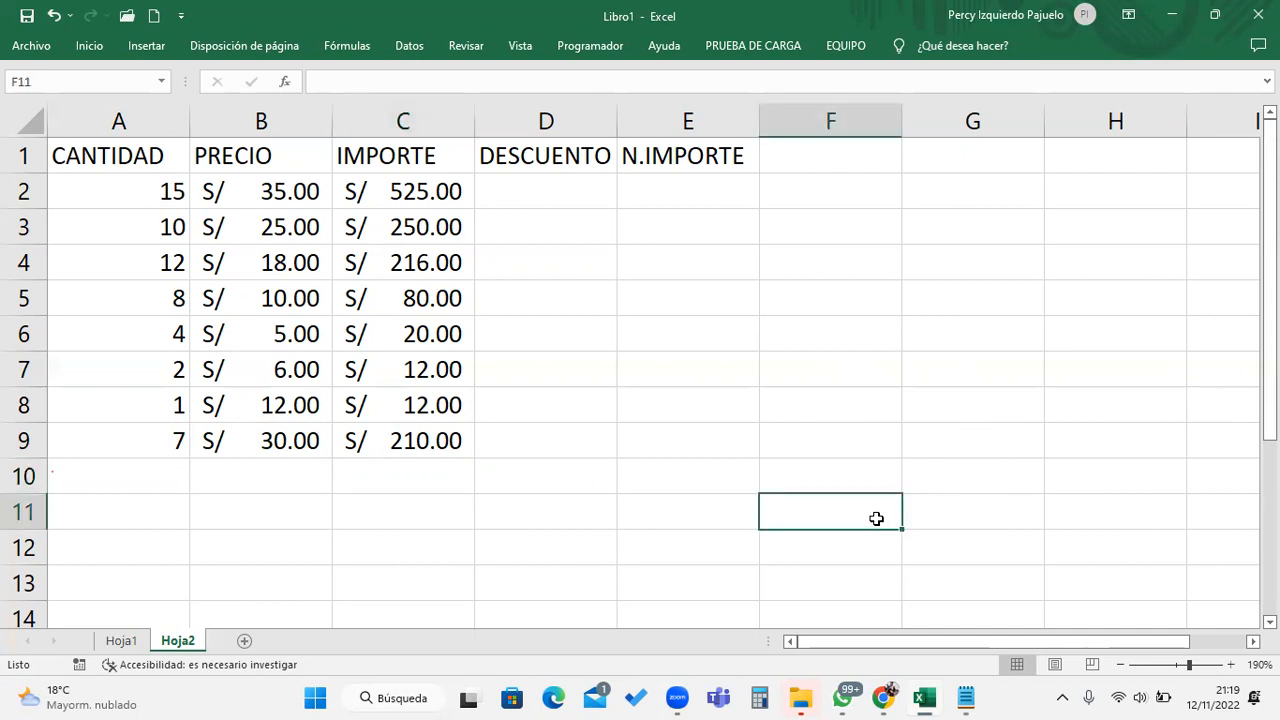
type("%")
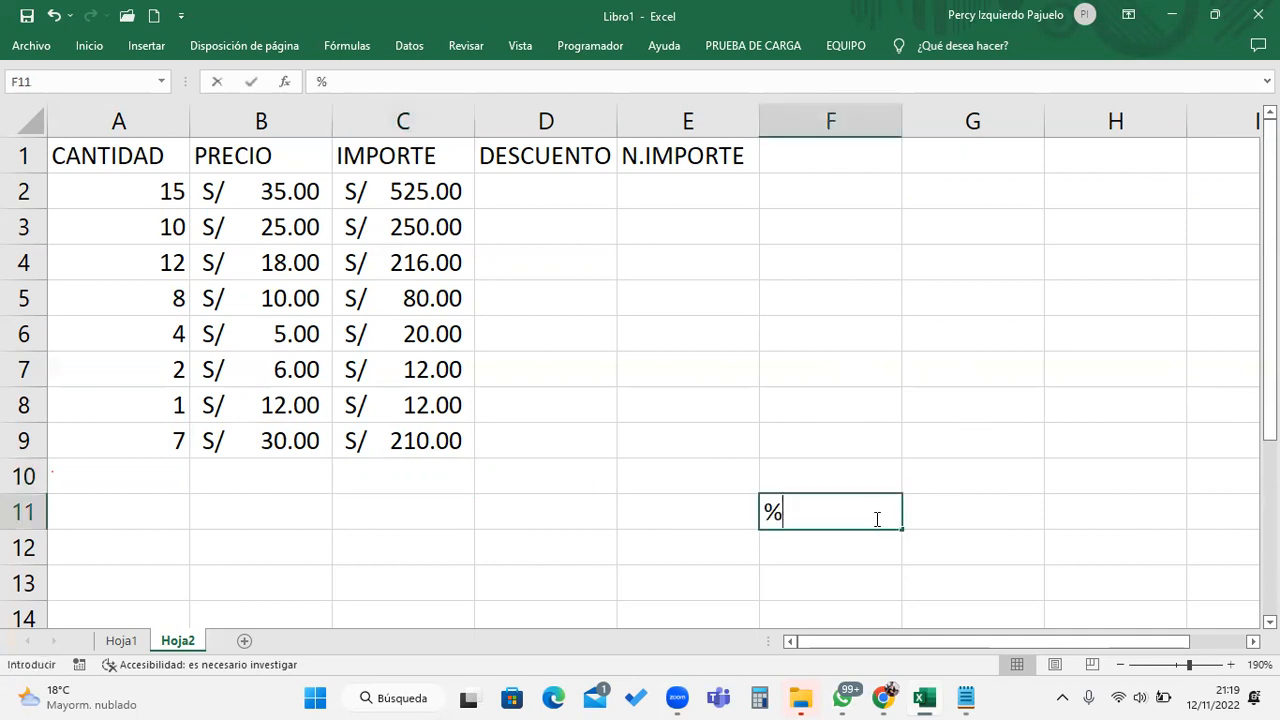
type(" DESCUENTO")
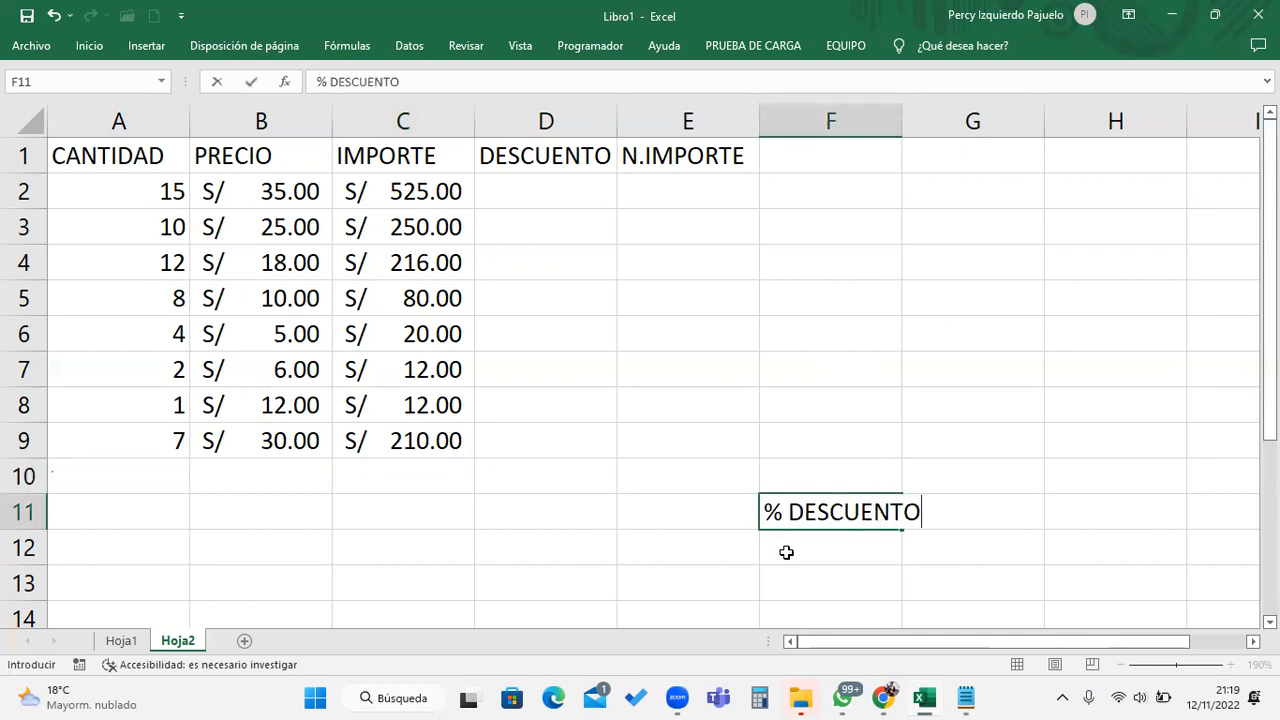
key("Return")
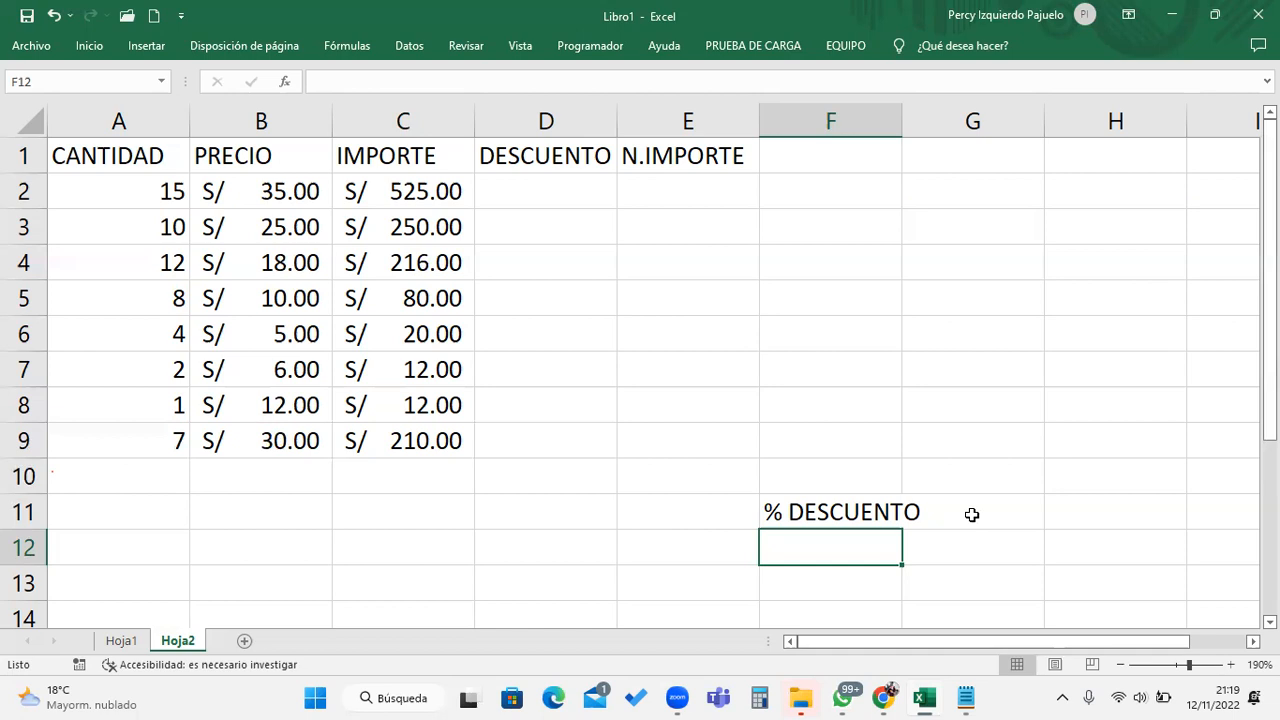
type("3%")
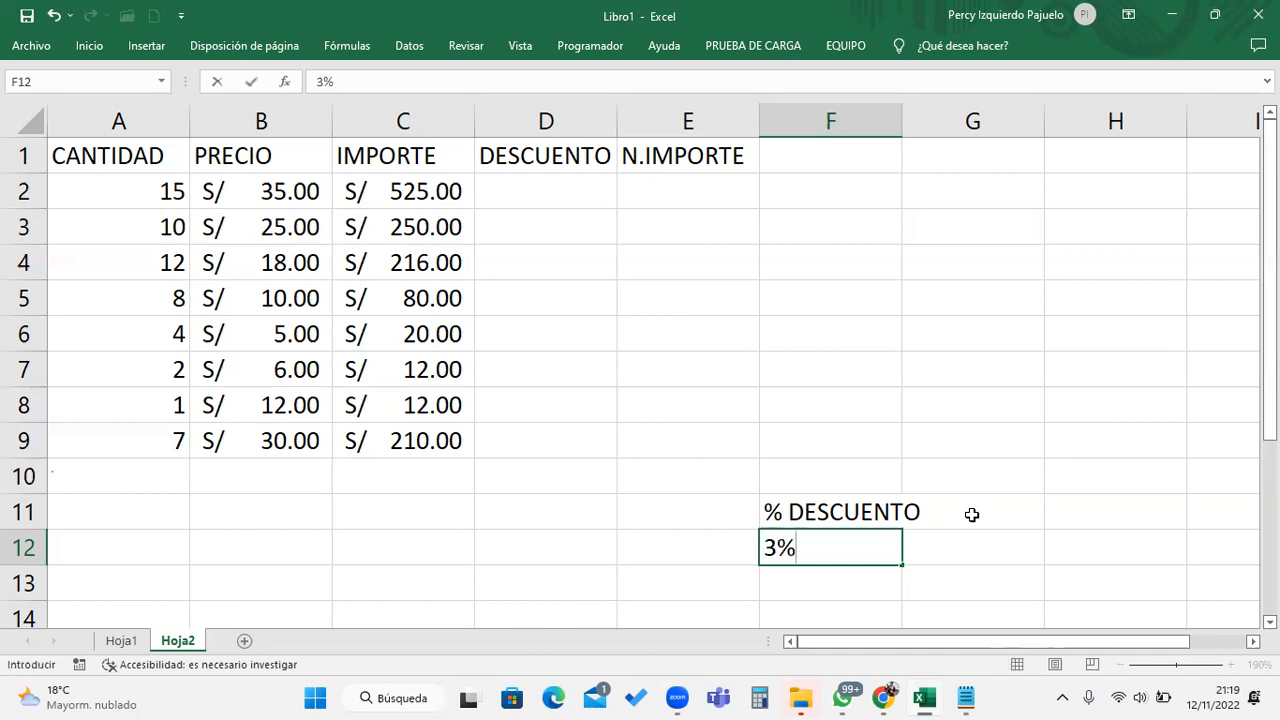
key("Return")
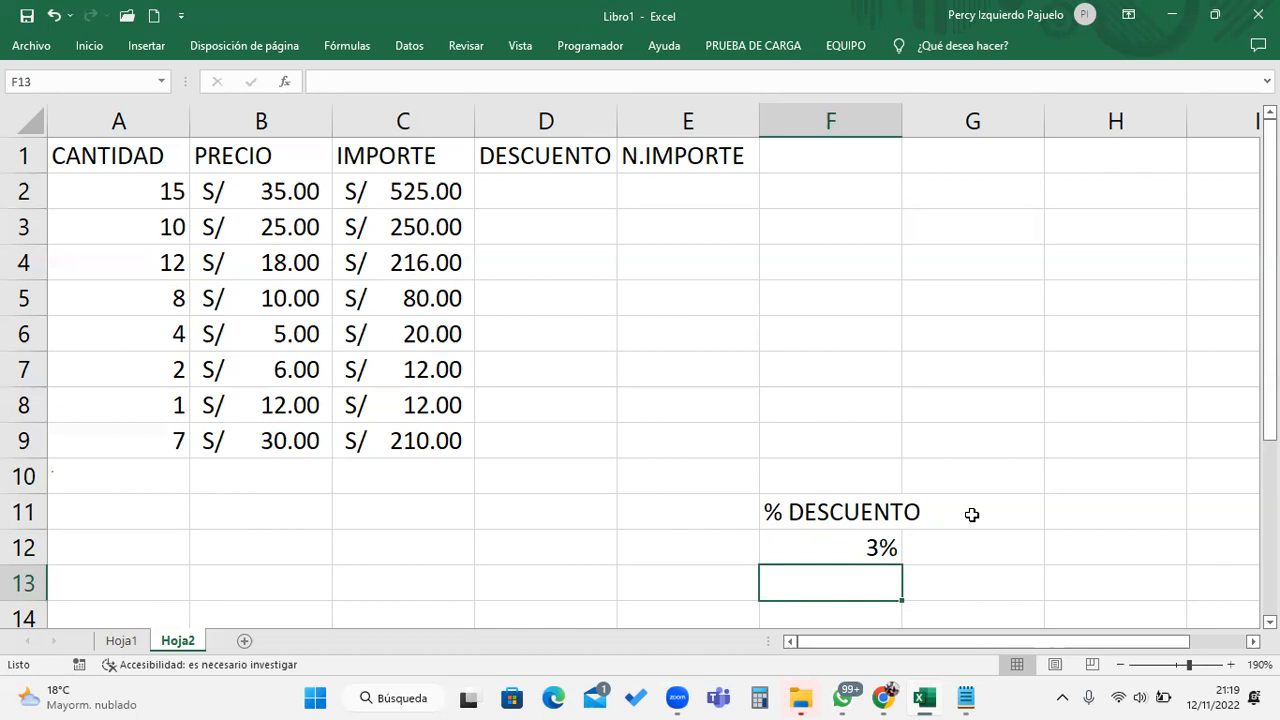
Calculate the first DESCUENTO in D2 with the formula =C2*F12 and check its cell references
left_click(534, 190)
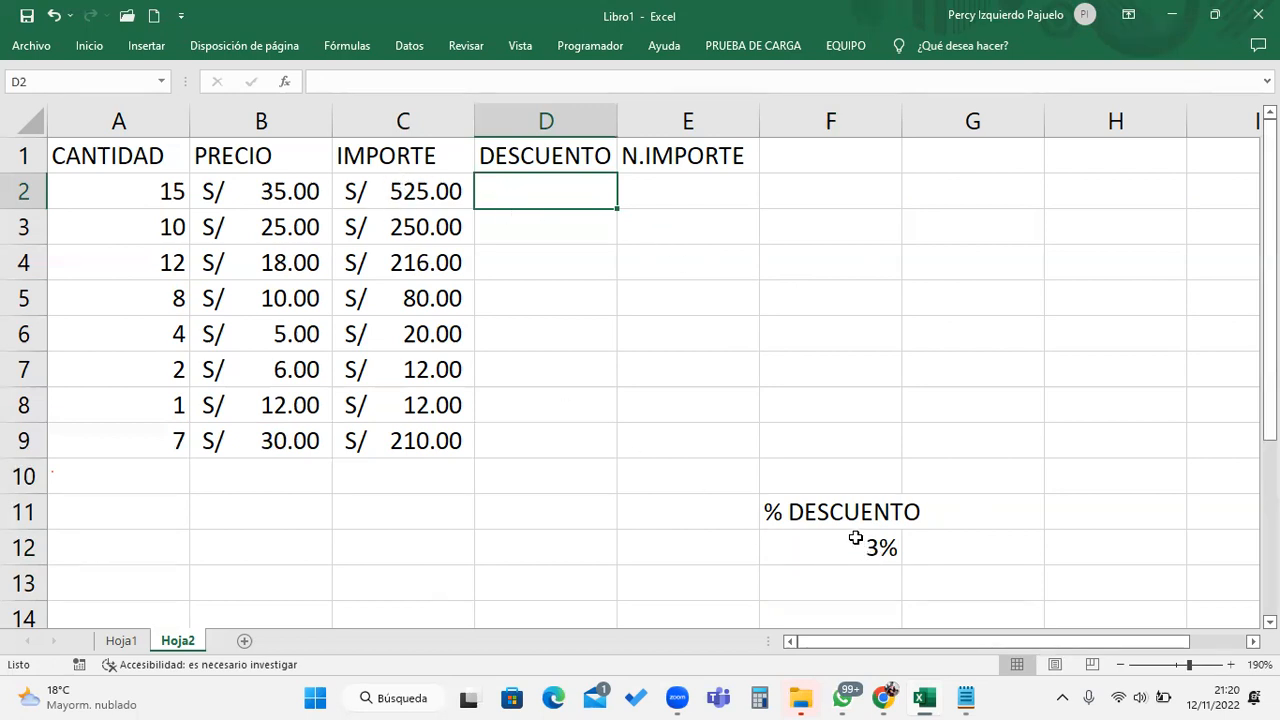
type("=")
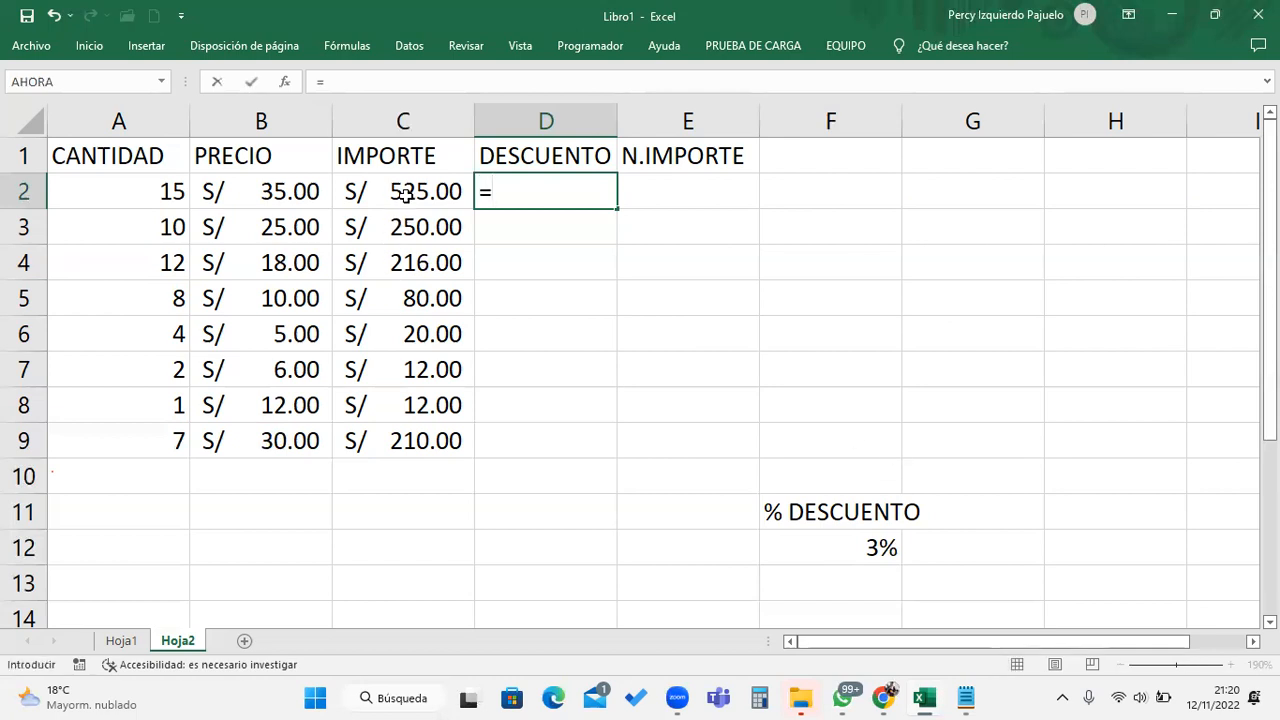
left_click(404, 194)
type("*")
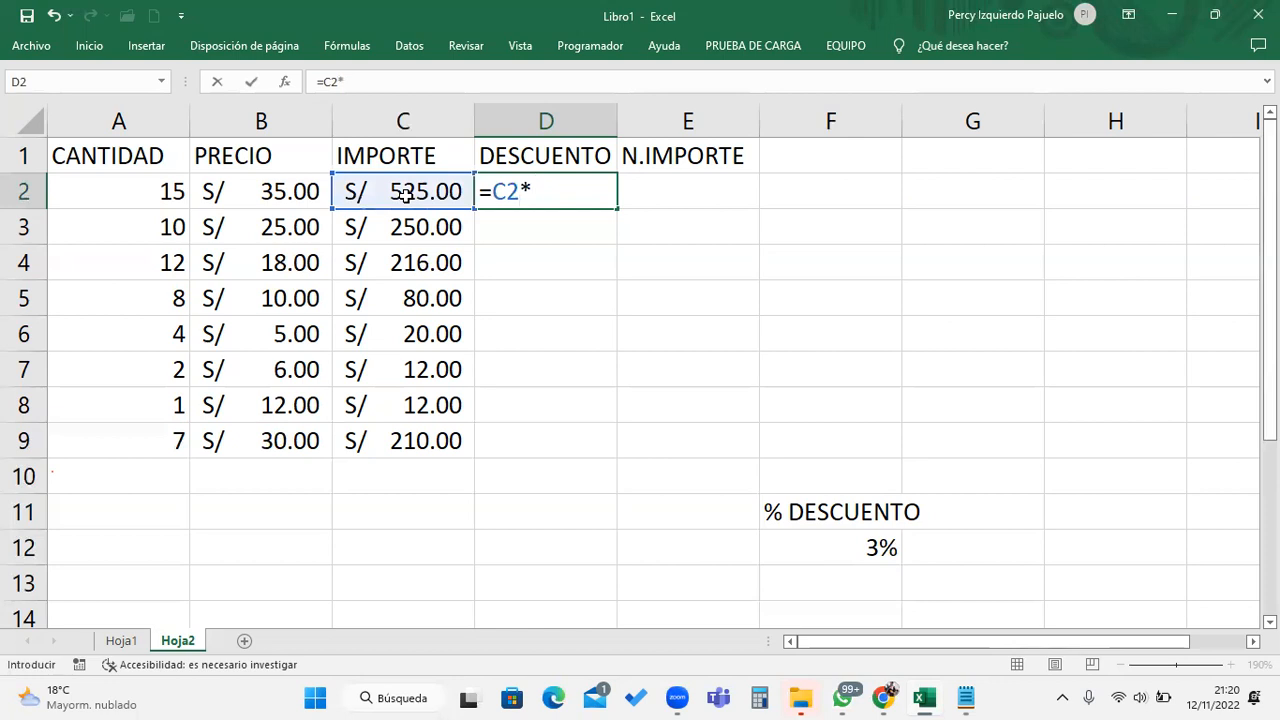
left_click(852, 552)
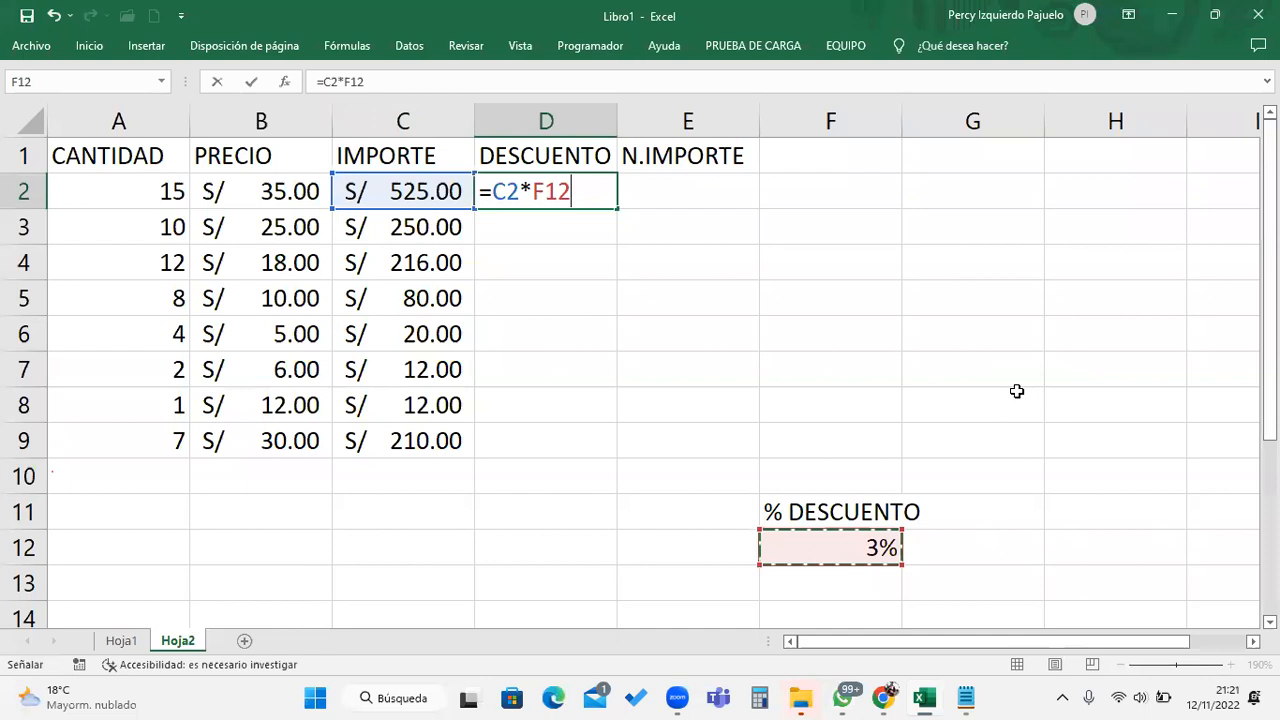
key("Return")
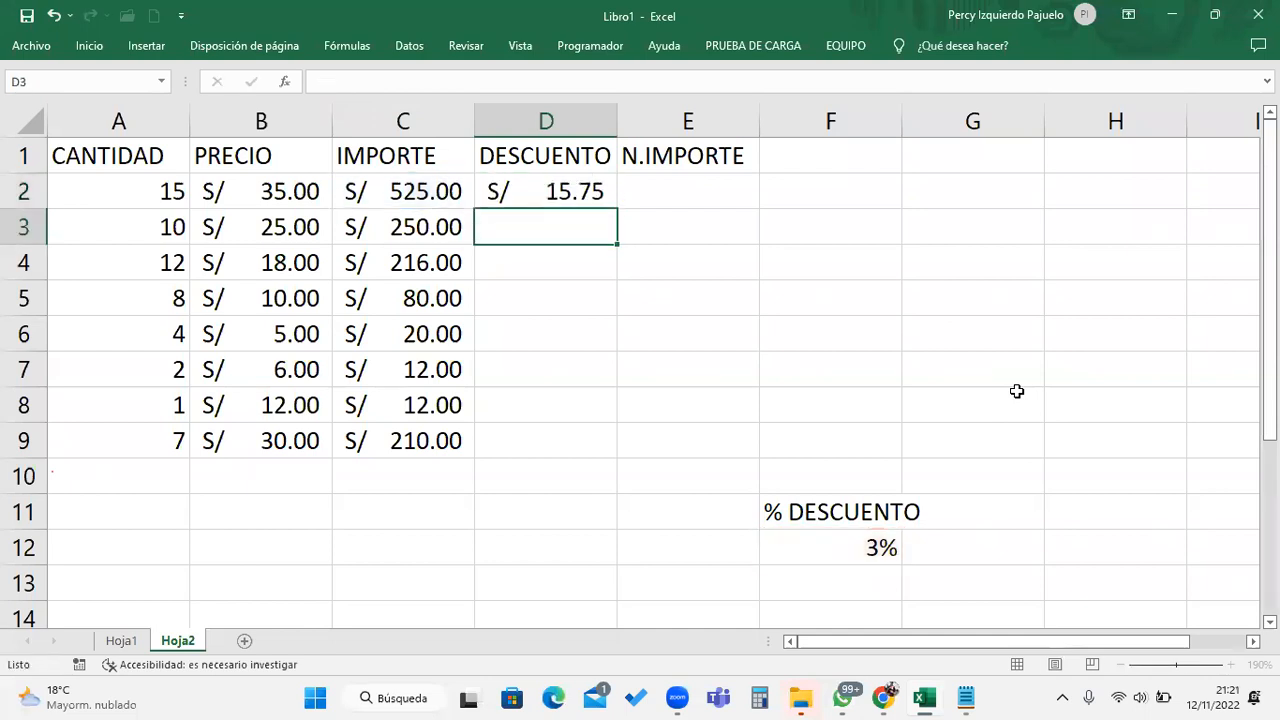
key("Up")
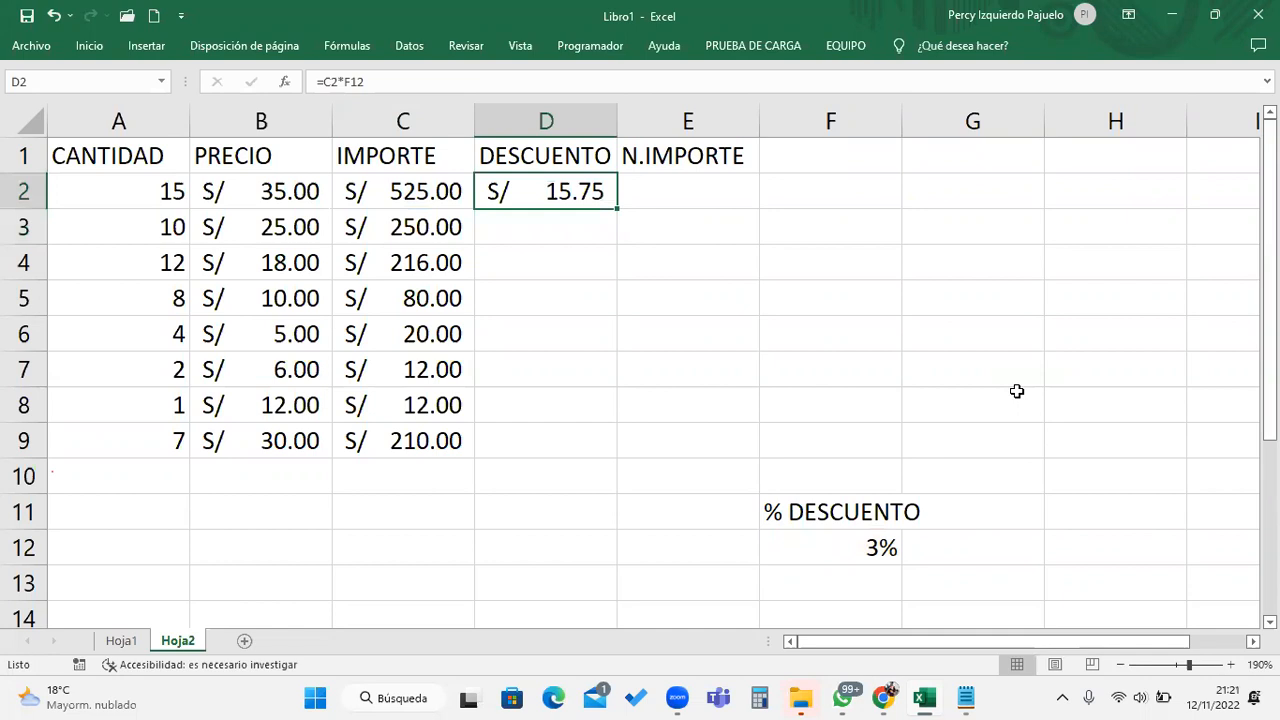
key("F2")
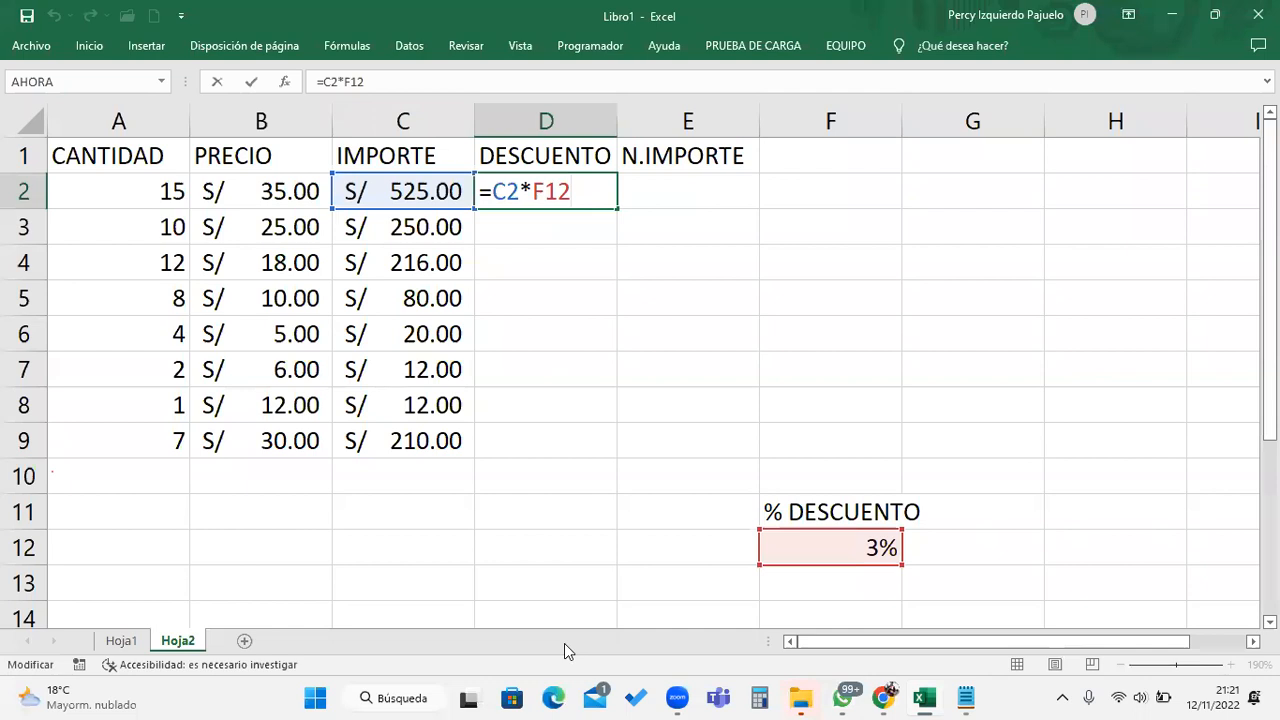
key("Return")
Fill the DESCUENTO formula from D2 down to D9
left_click(592, 195)
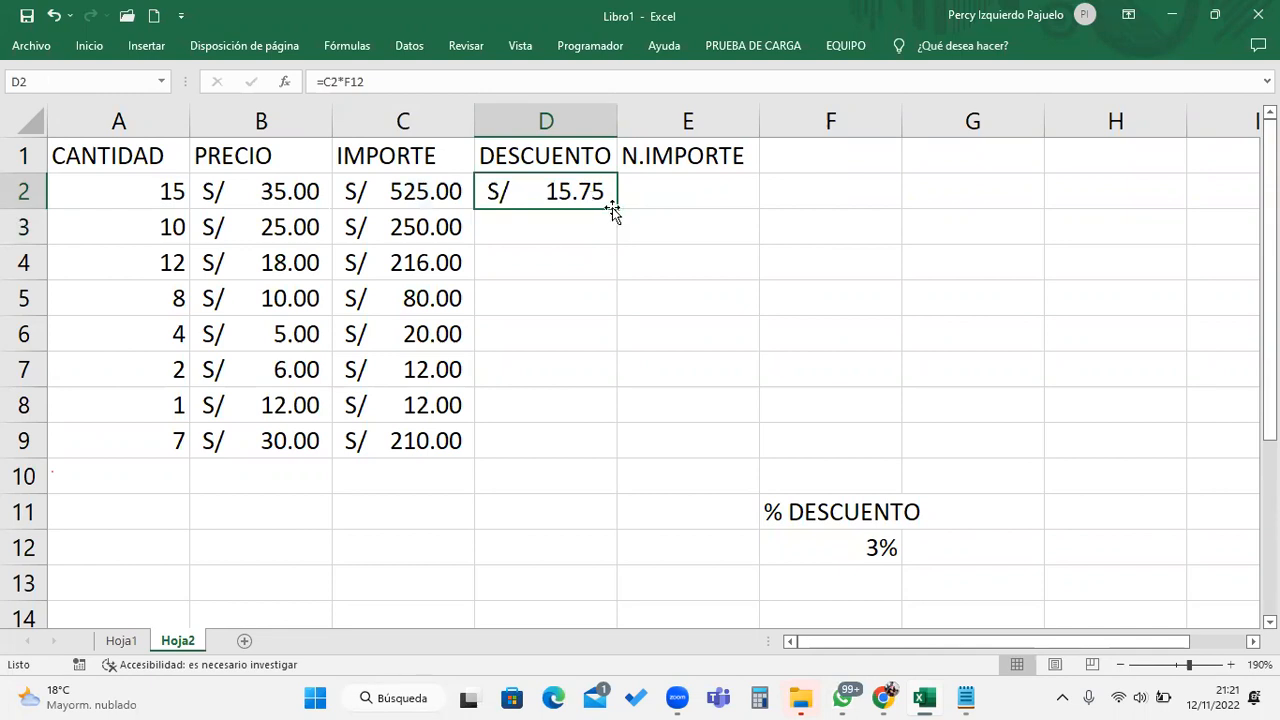
left_click_drag(617, 212, 622, 381)
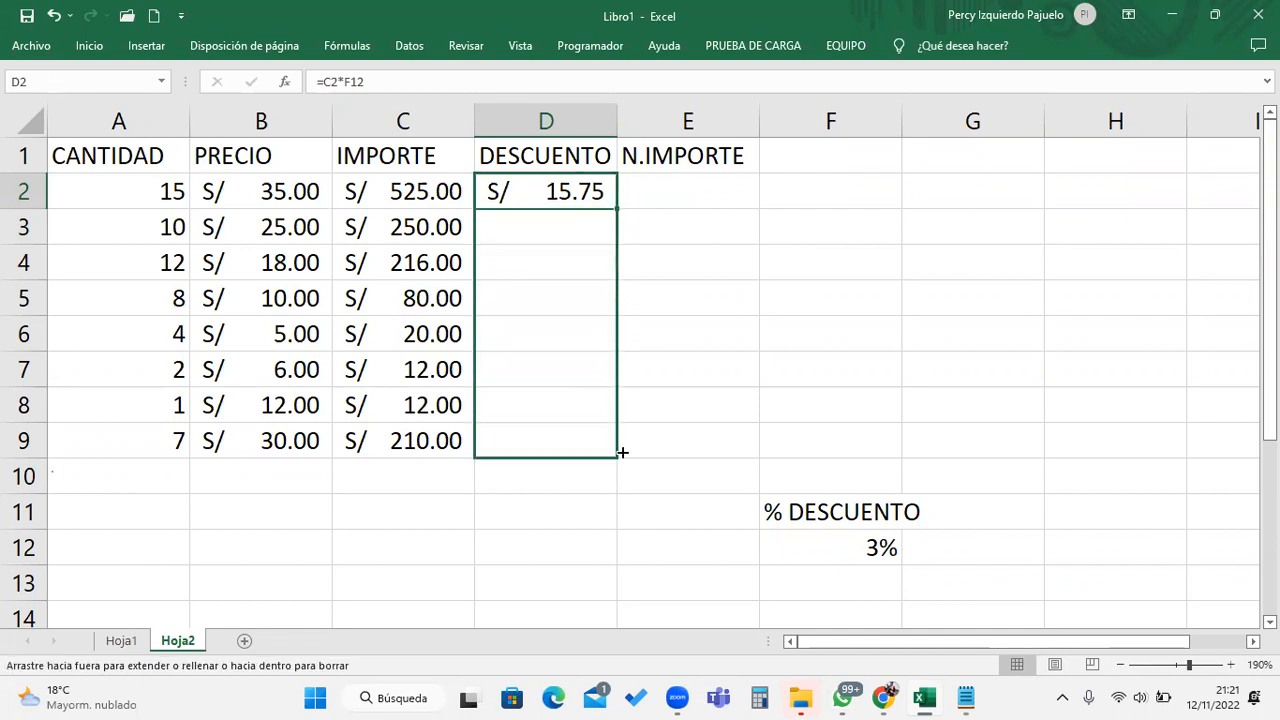
left_click_drag(622, 453, 621, 456)
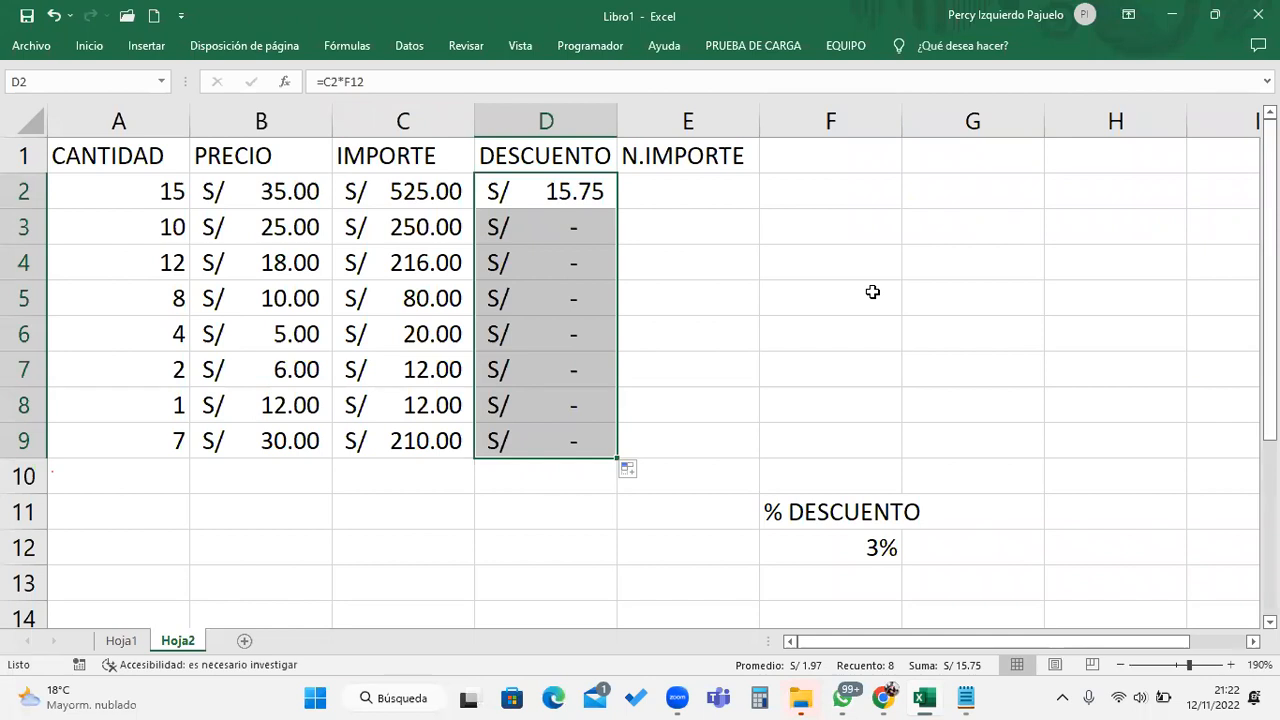
left_click(590, 198)
left_click_drag(617, 206, 612, 452)
left_click(744, 643)
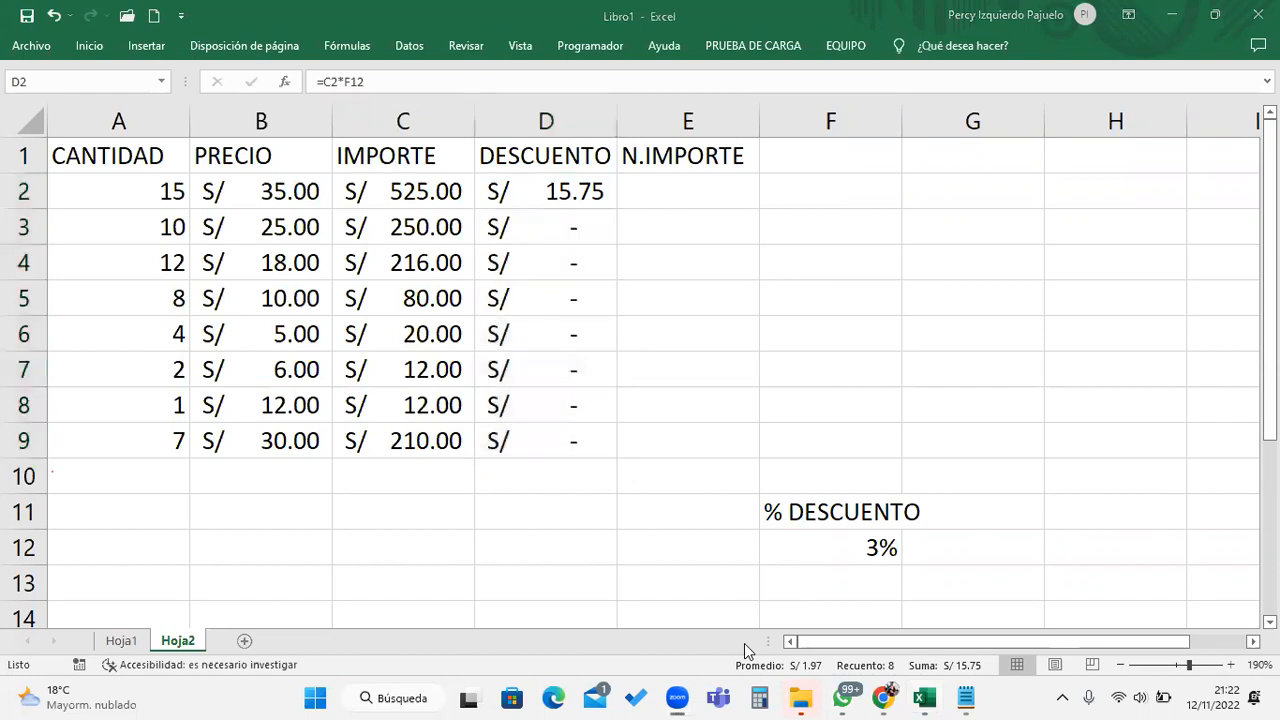
left_click(589, 189)
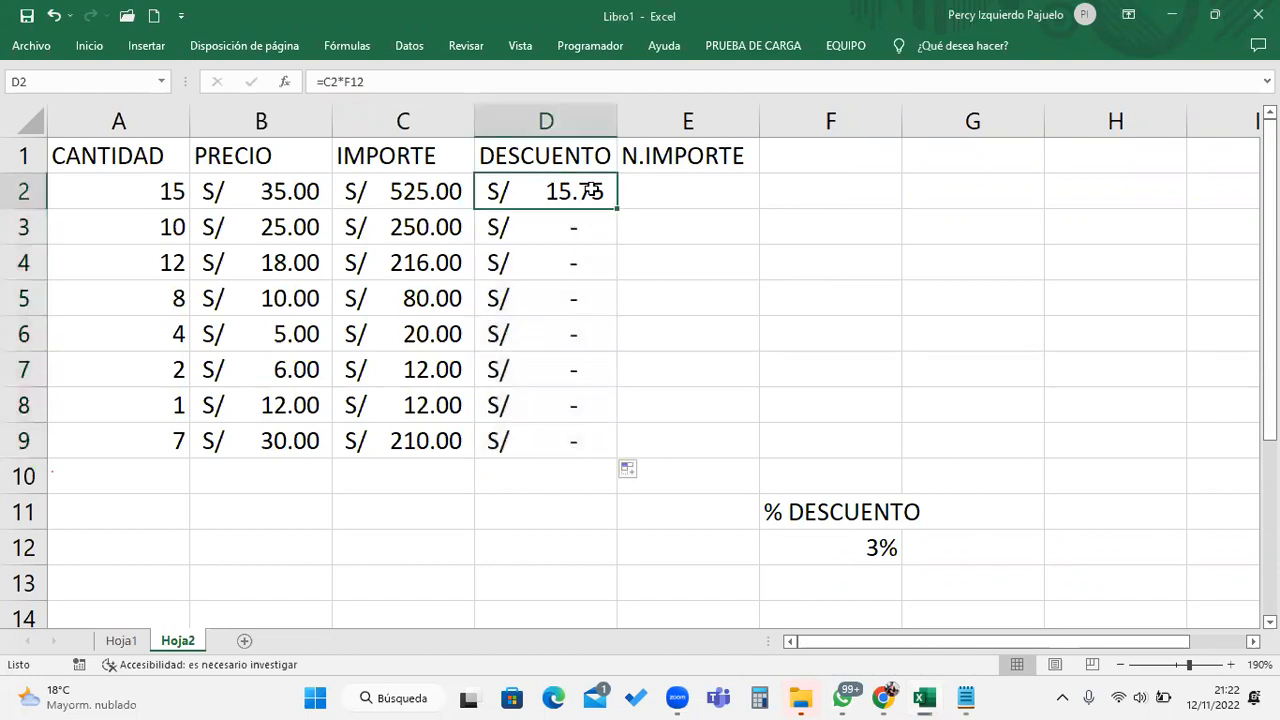
left_click_drag(619, 206, 647, 455)
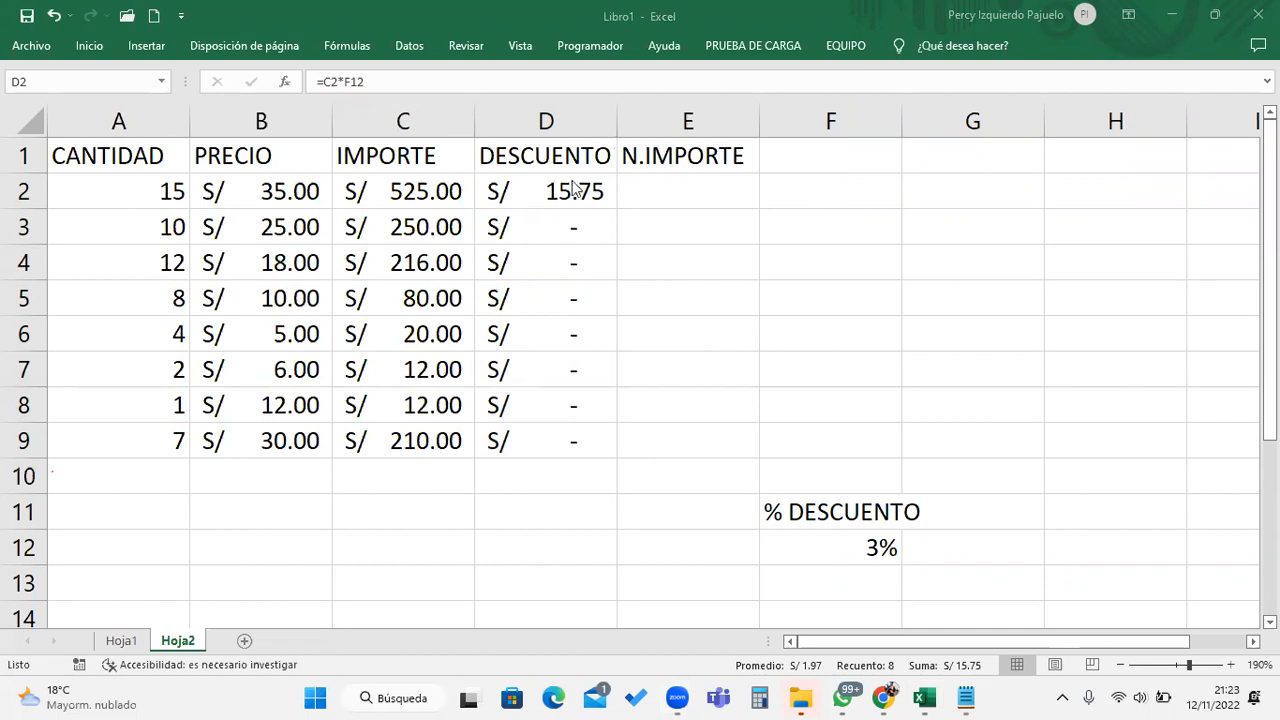
double_click(614, 205)
left_click(609, 203)
left_click_drag(609, 203, 620, 445)
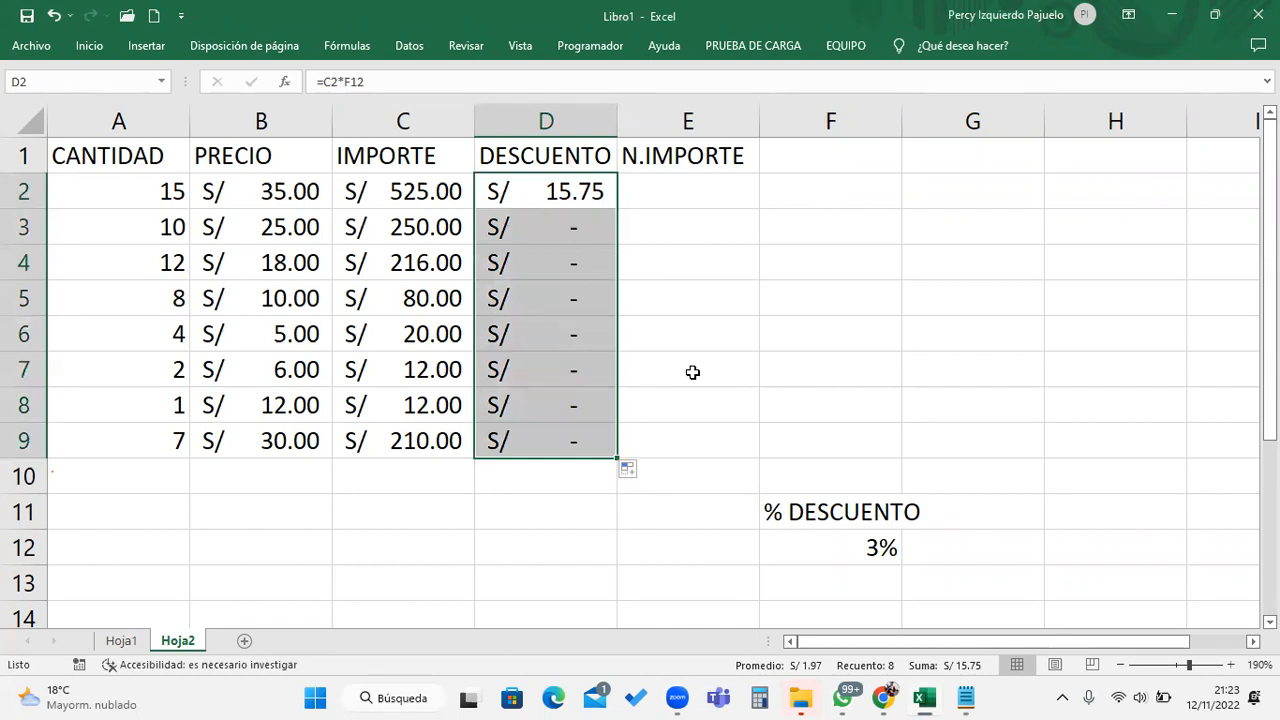
Examine which cells the copied DESCUENTO formula in D3 refers to, without editing it
left_click(576, 233)
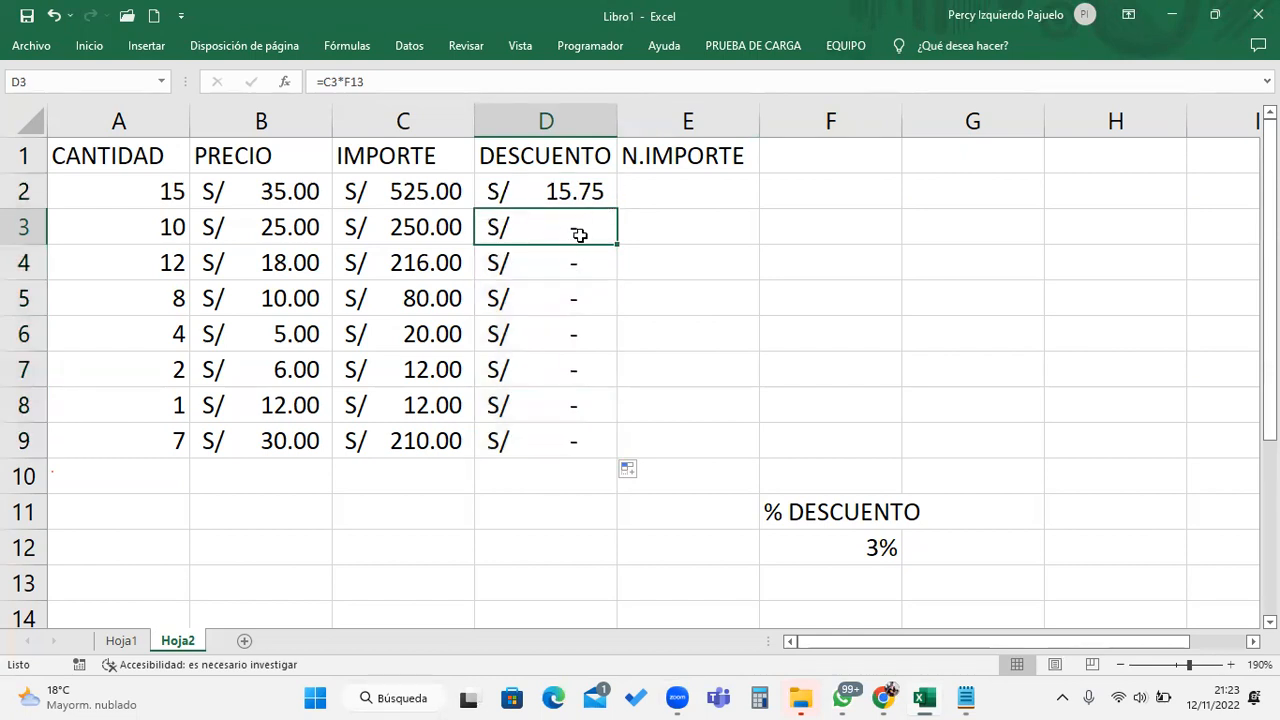
double_click(578, 231)
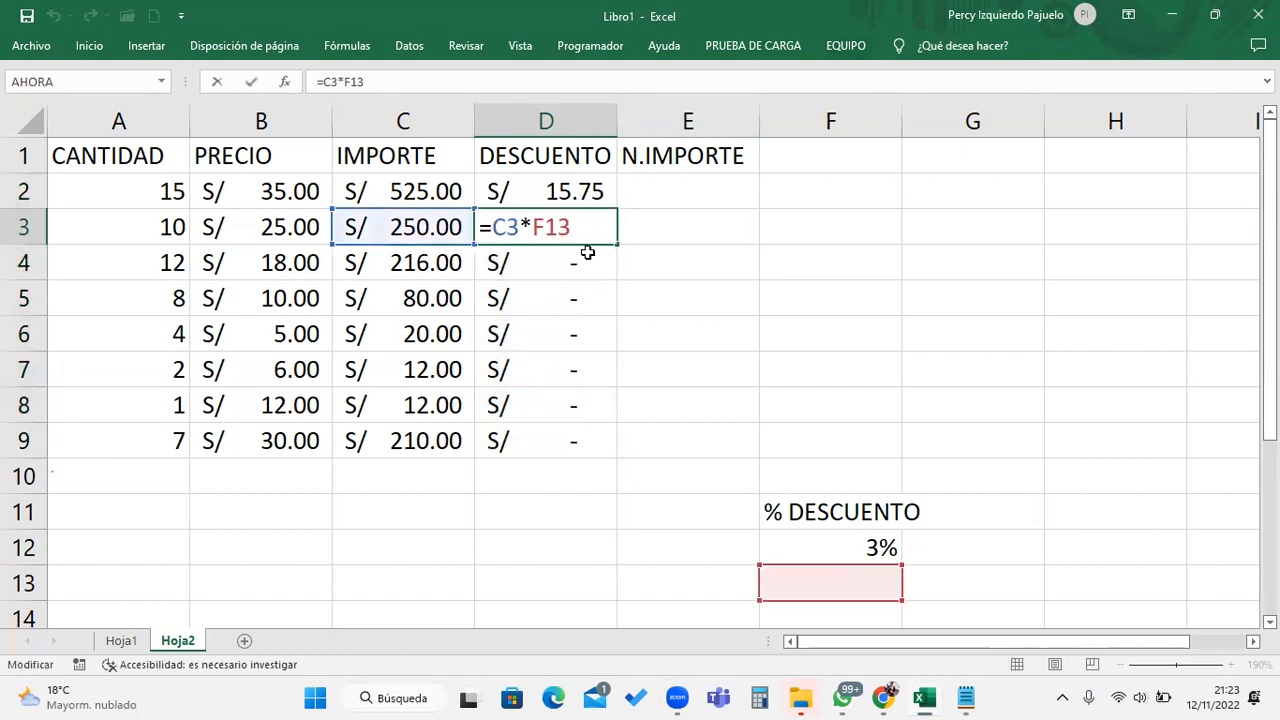
left_click_drag(519, 232, 576, 226)
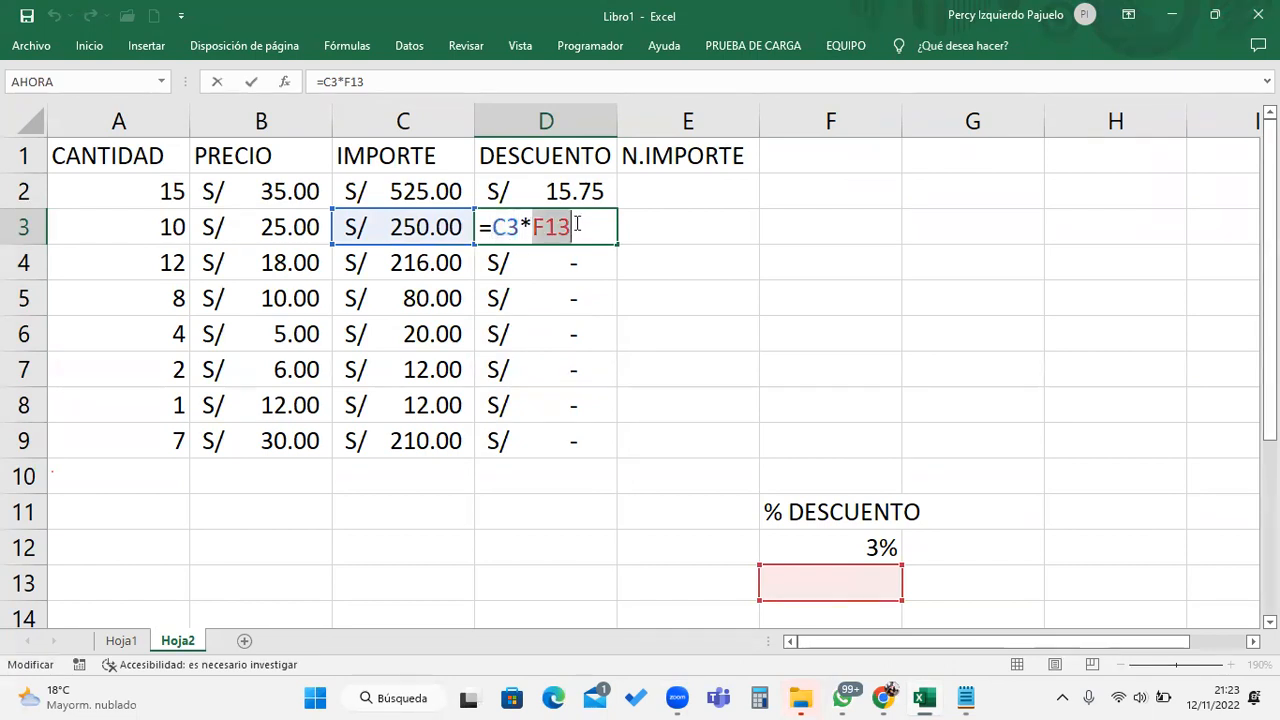
scroll(810, 400, "down", 1)
scroll(810, 400, "down", 1)
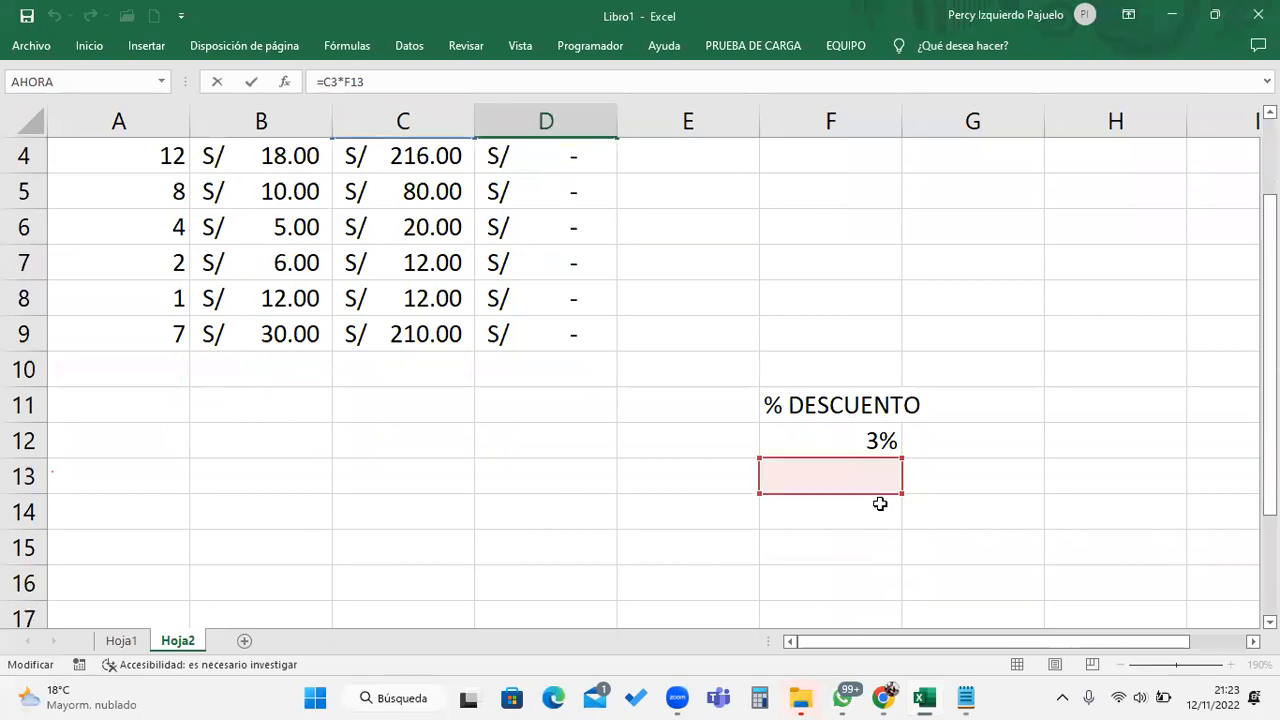
scroll(631, 385, "up", 1)
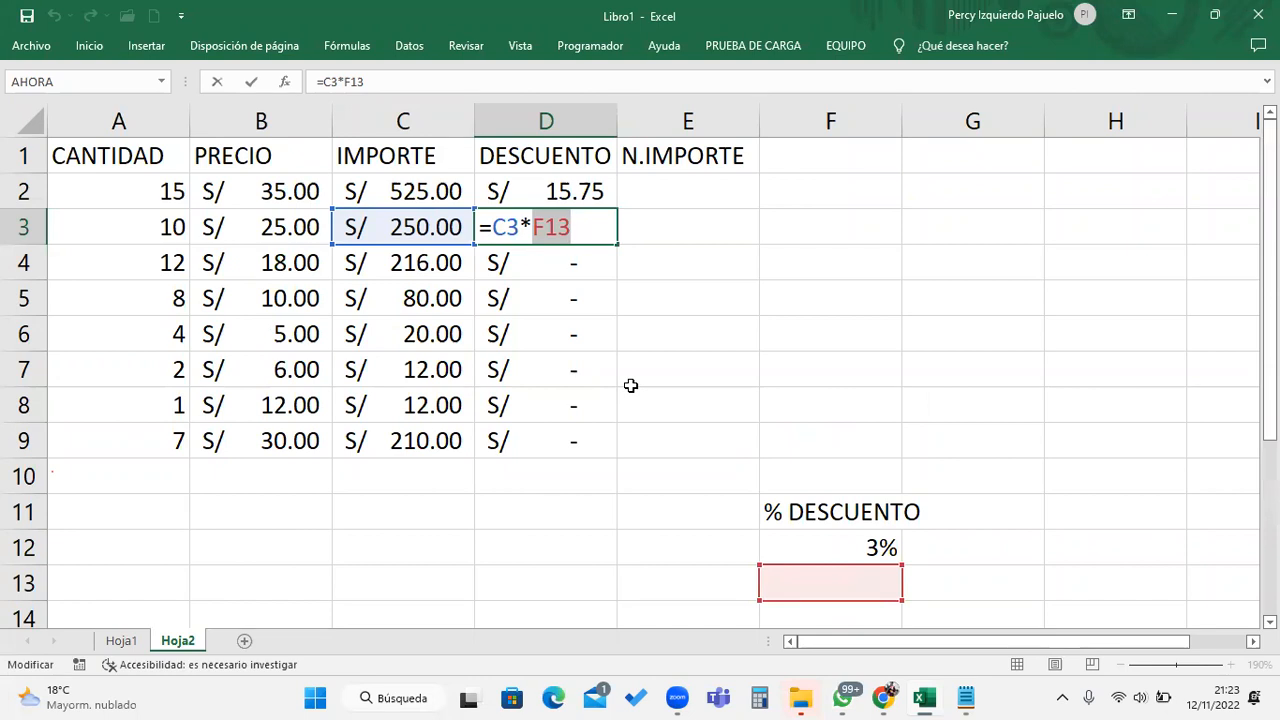
key("Return")
Examine the cell references of the copied DESCUENTO formulas in D4 and D9 without editing them
double_click(580, 265)
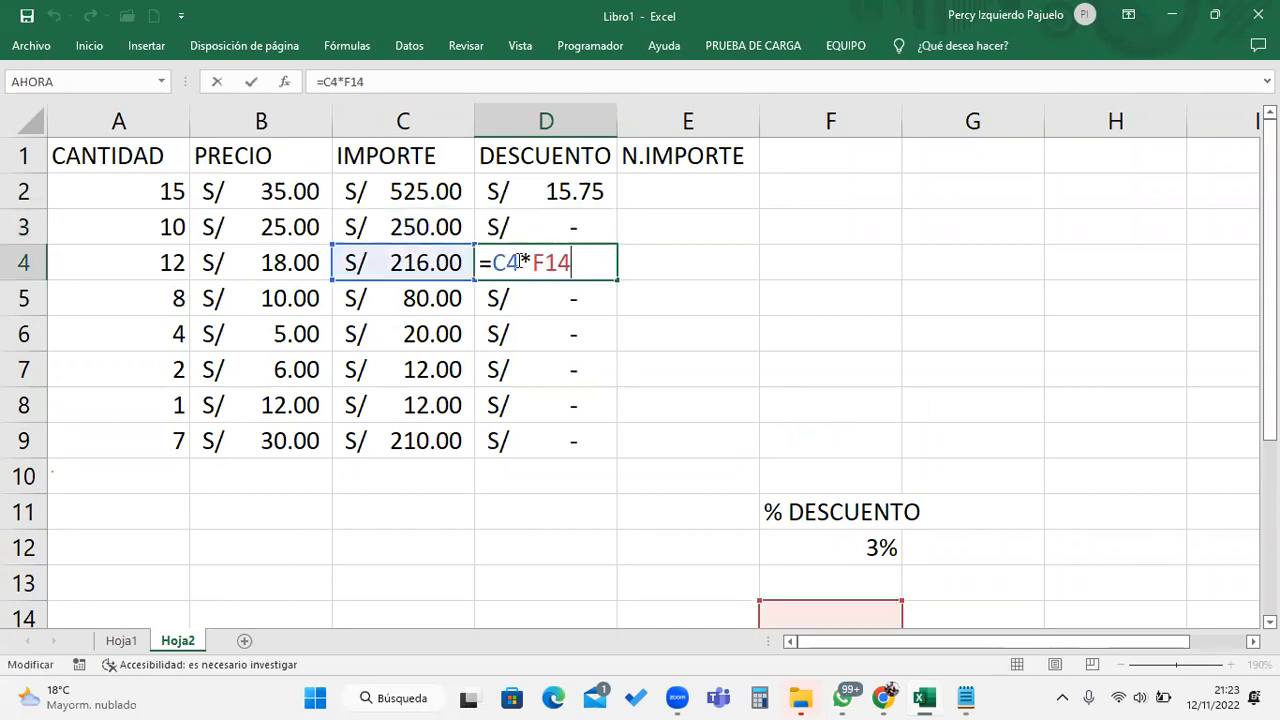
scroll(686, 316, "down", 1)
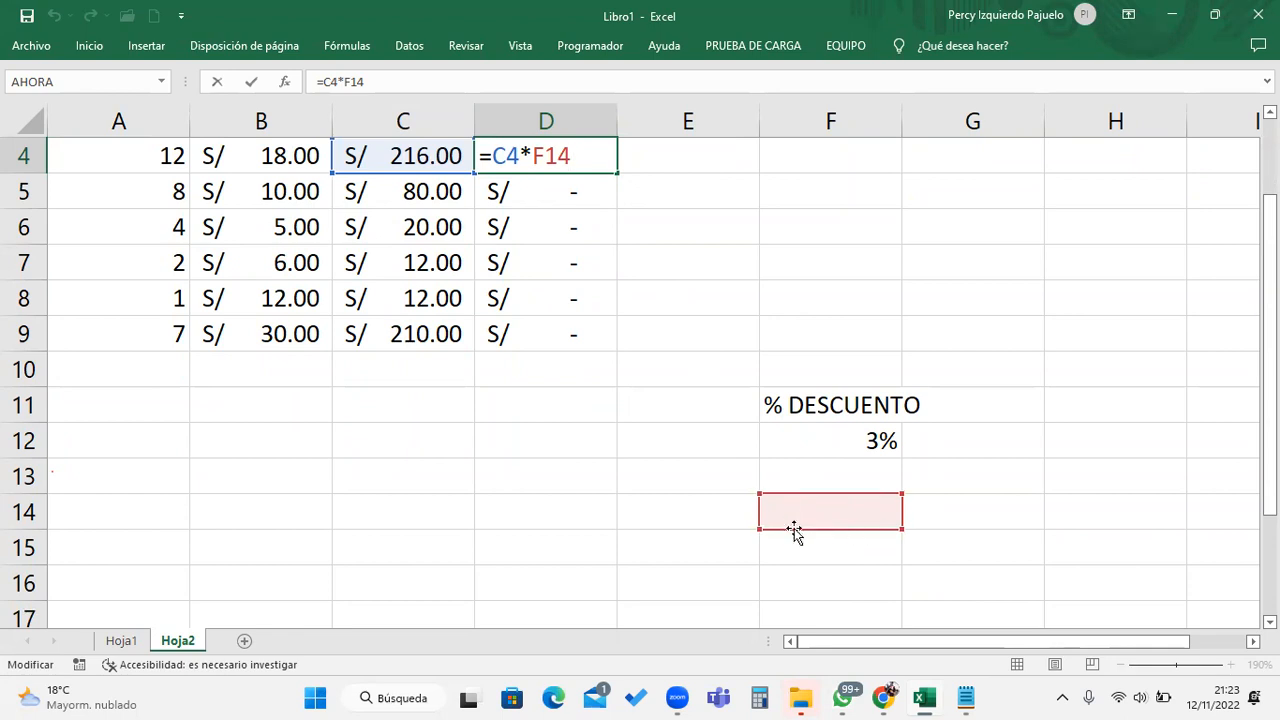
left_click(553, 430)
key("Down")
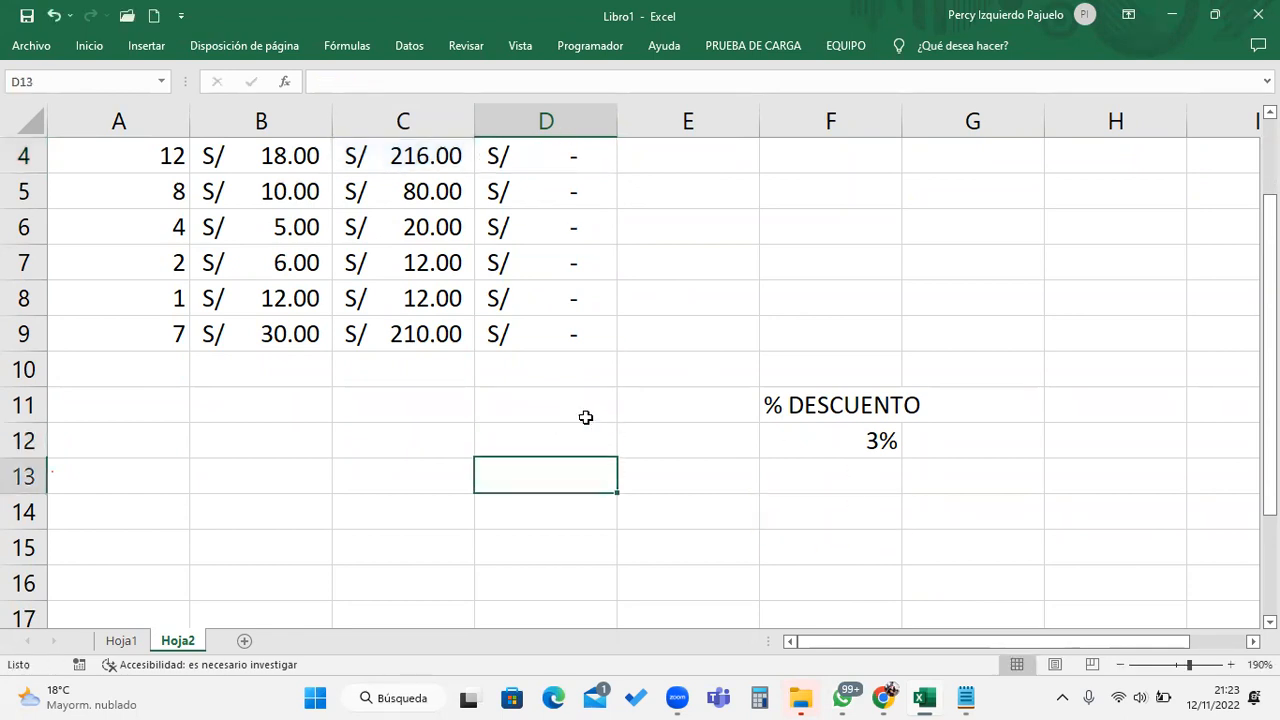
double_click(580, 334)
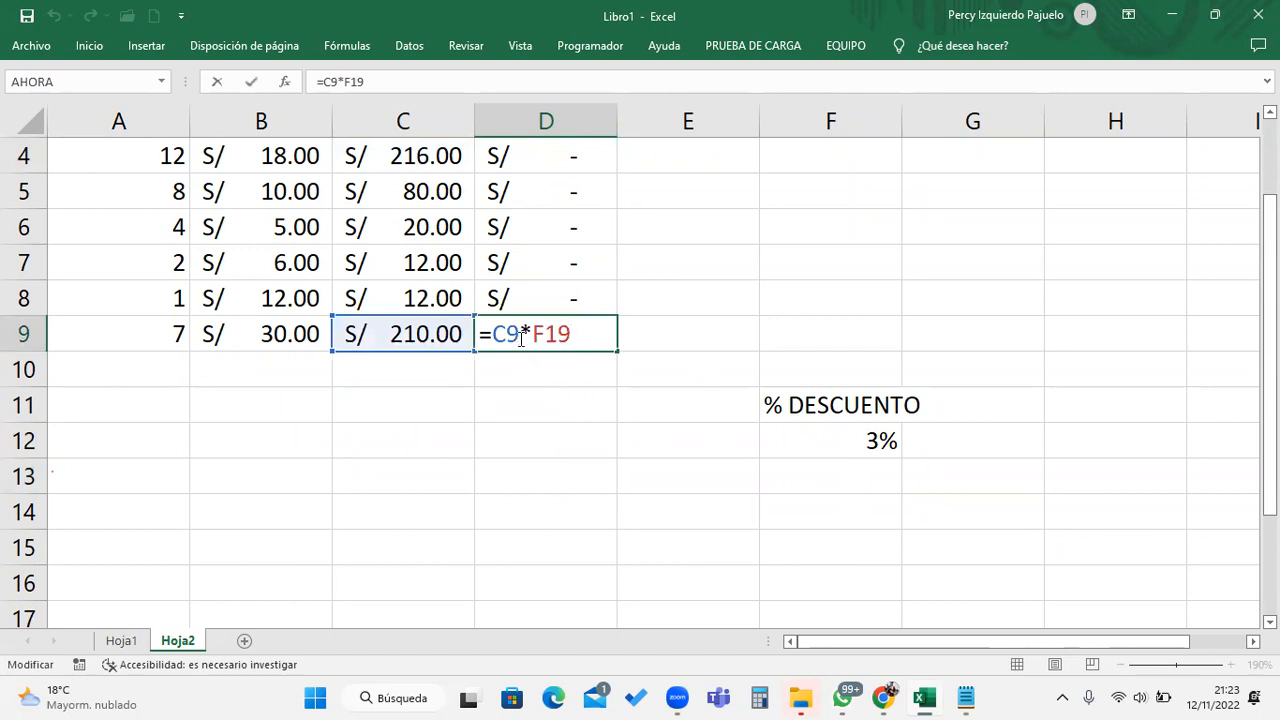
left_click_drag(519, 334, 497, 337)
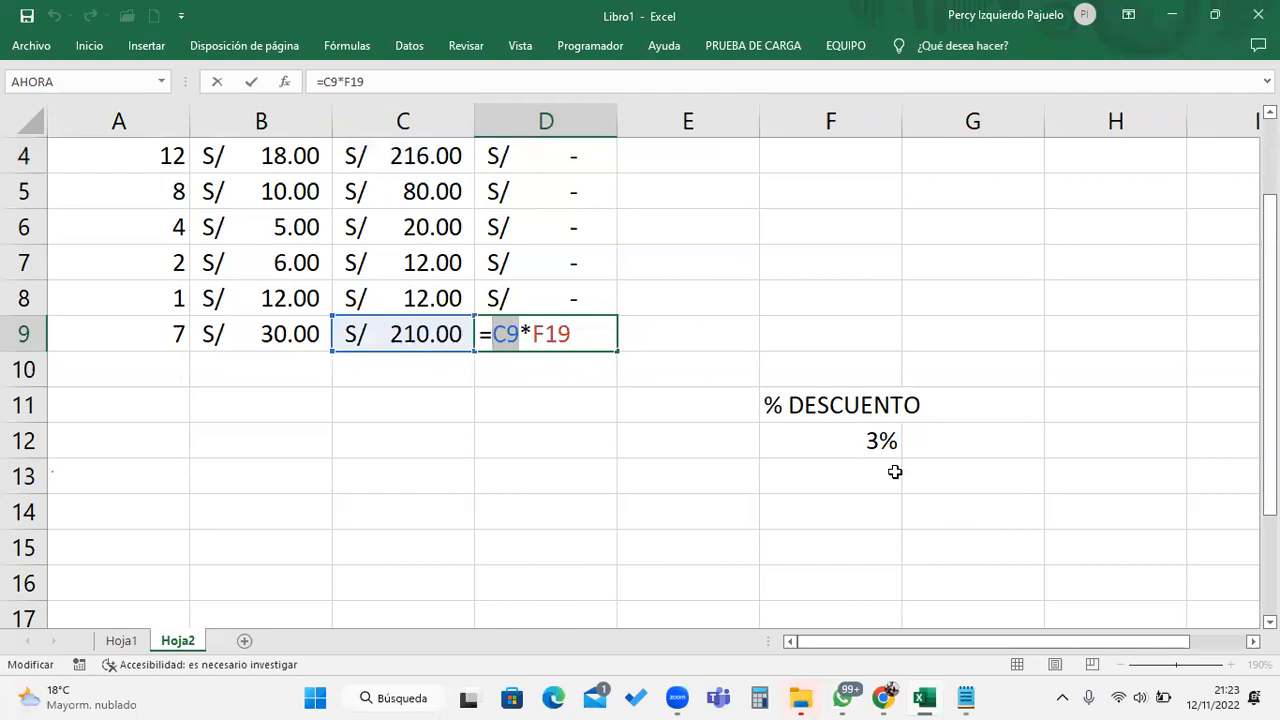
scroll(905, 474, "down", 1)
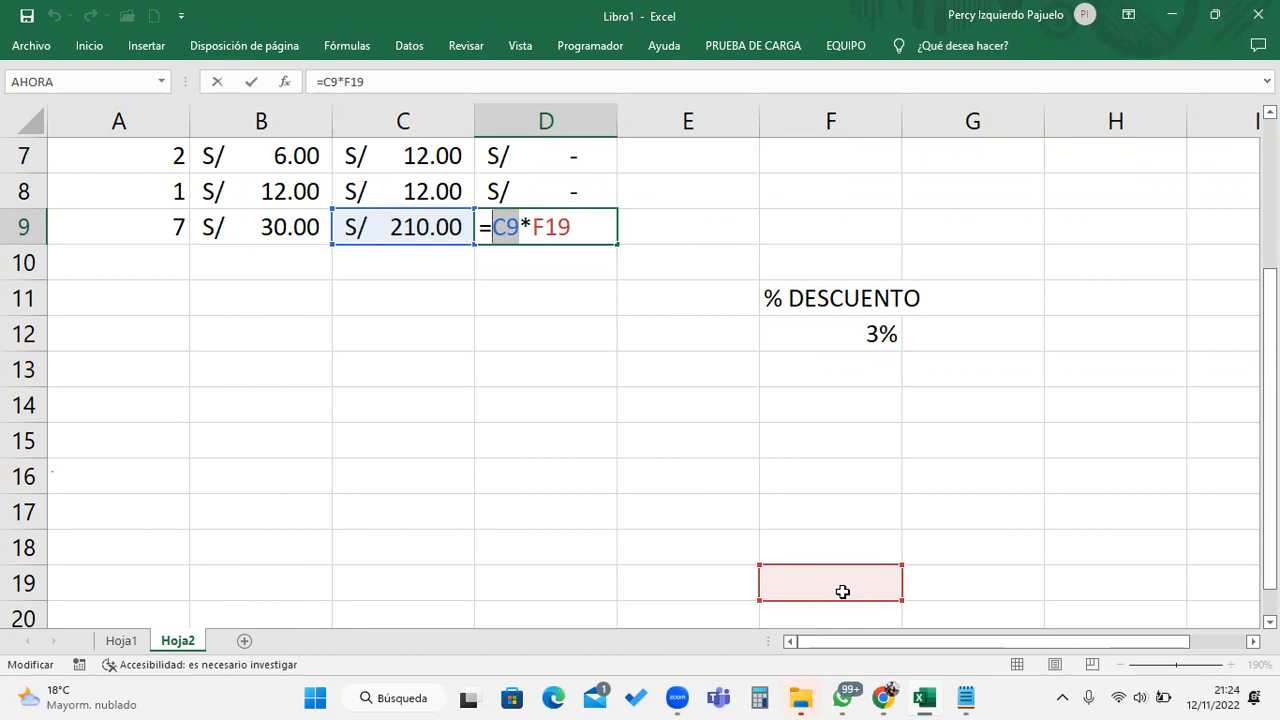
key("Return")
scroll(843, 592, "up", 2)
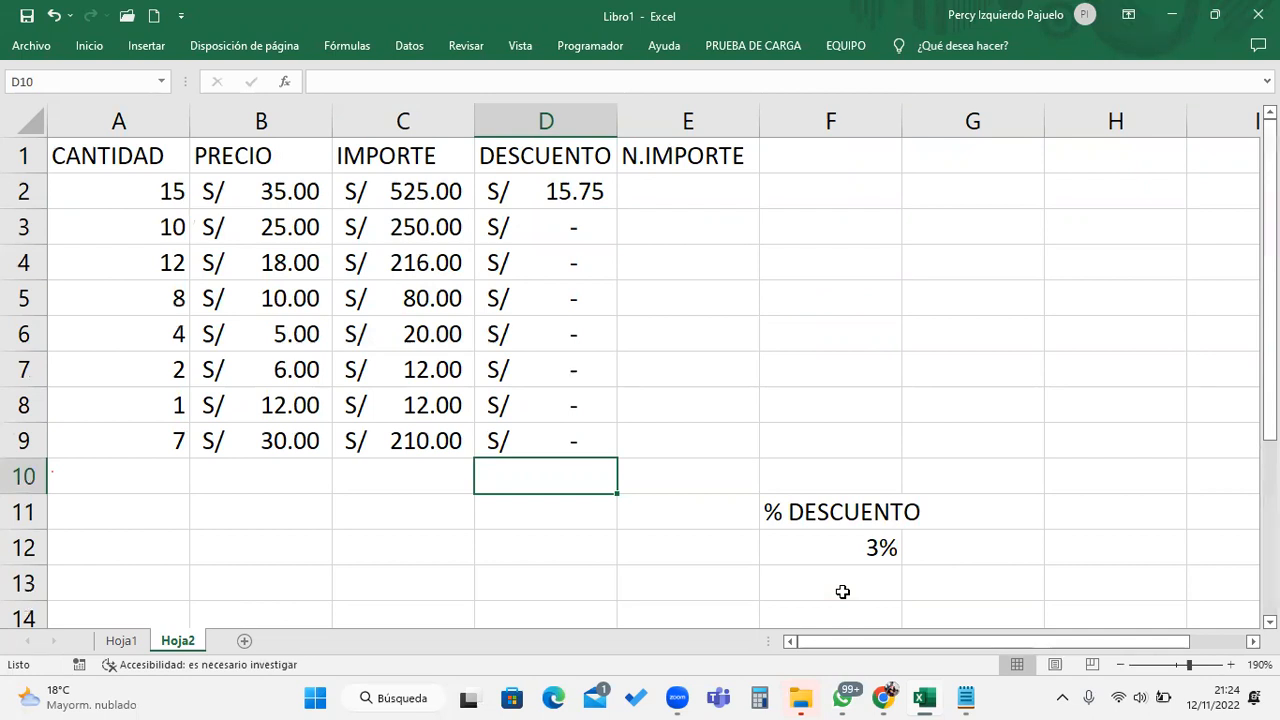
Repeat the fill of the relative DESCUENTO formula from D2 through D9
left_click(600, 200)
left_click_drag(606, 201, 596, 463)
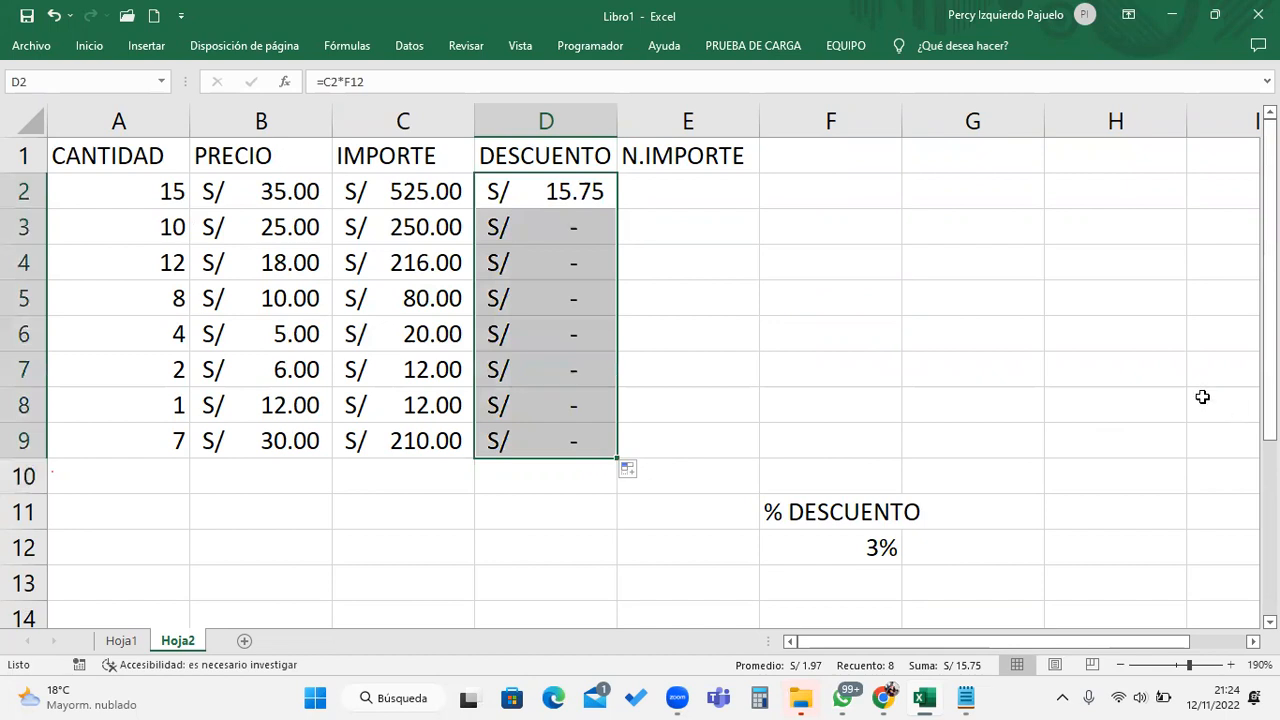
scroll(666, 318, "down", 1)
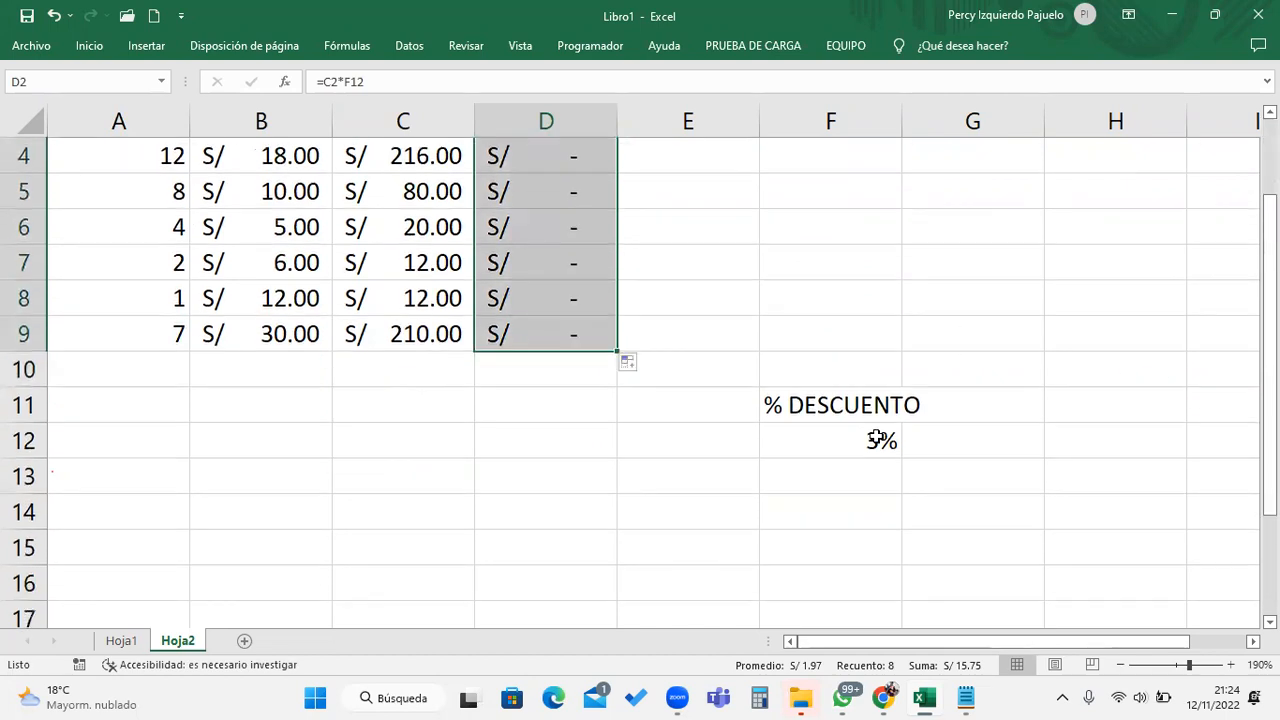
scroll(742, 380, "up", 1)
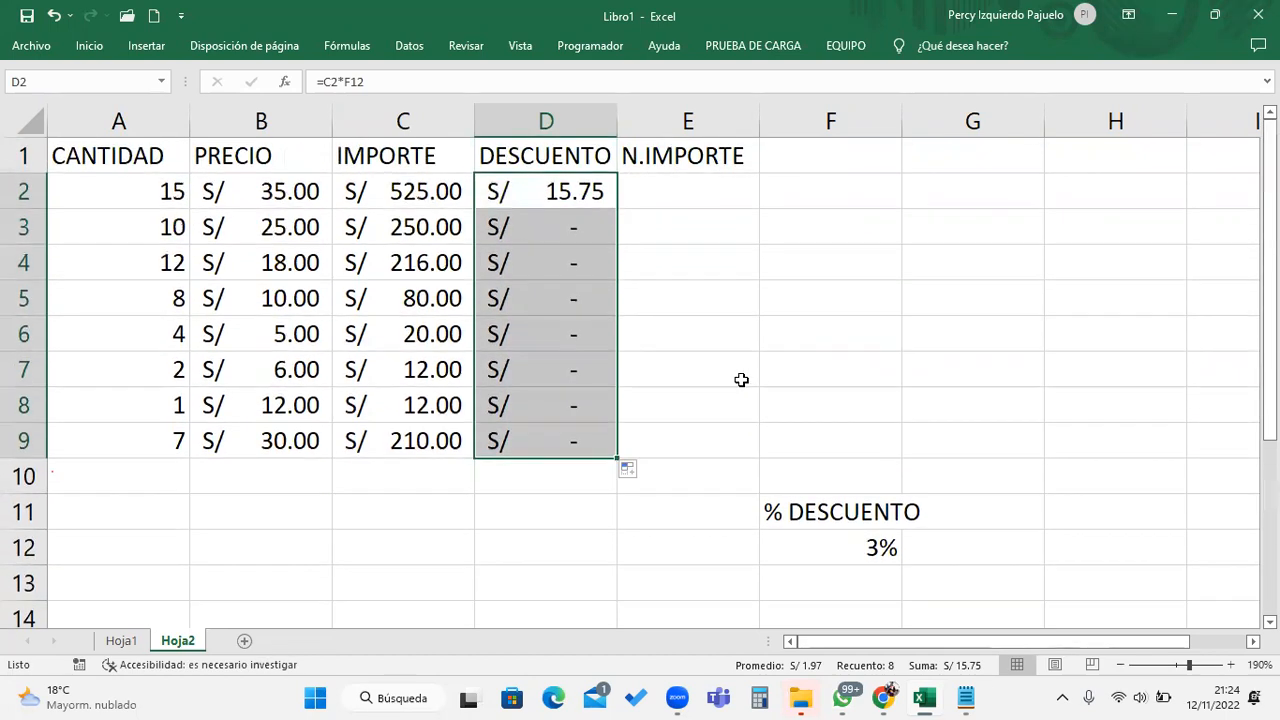
Examine the cells that the copied DESCUENTO formula in D3 refers to, including its shifted discount reference, without editing it
double_click(585, 231)
scroll(754, 341, "down", 1)
scroll(754, 341, "down", 1)
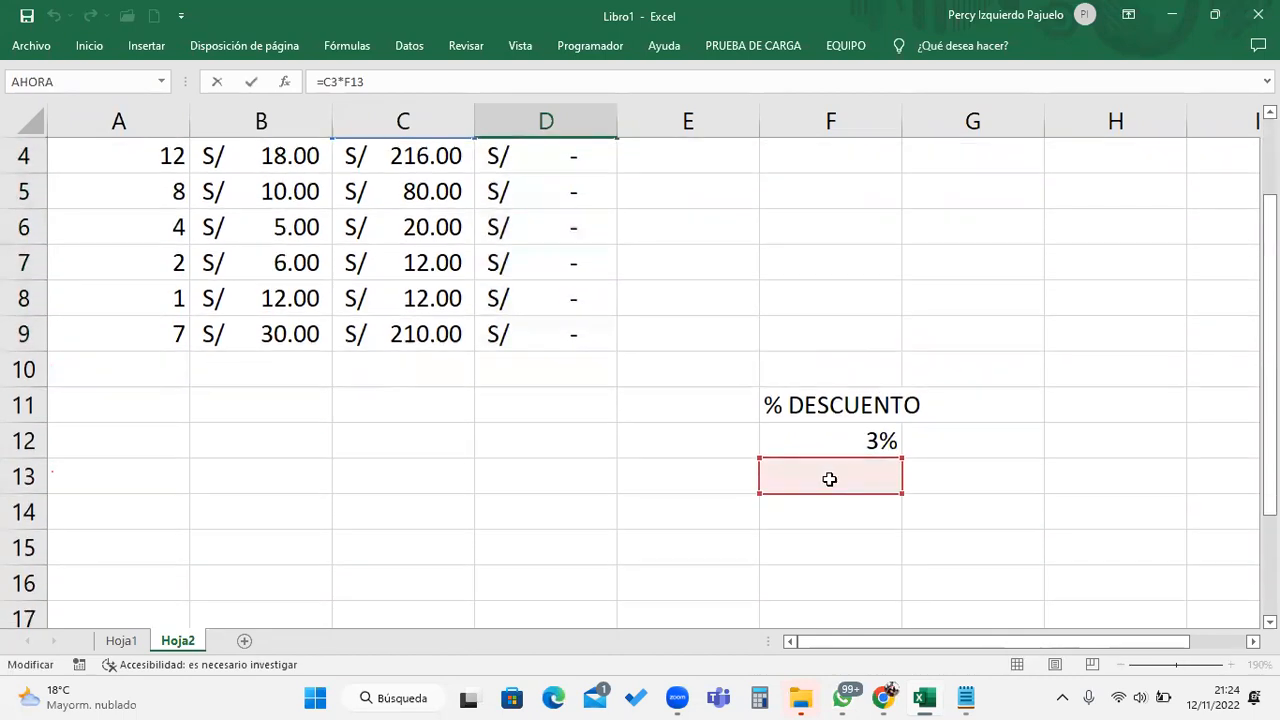
scroll(640, 238, "up", 1)
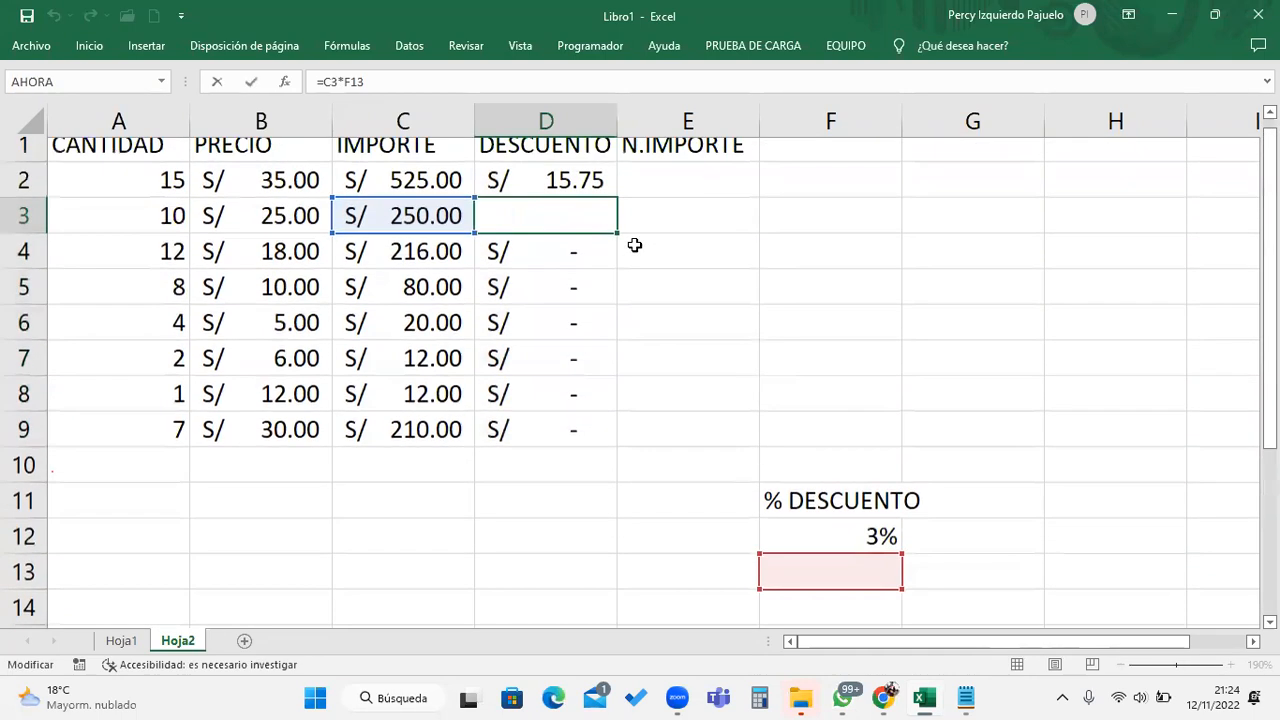
scroll(790, 415, "down", 1)
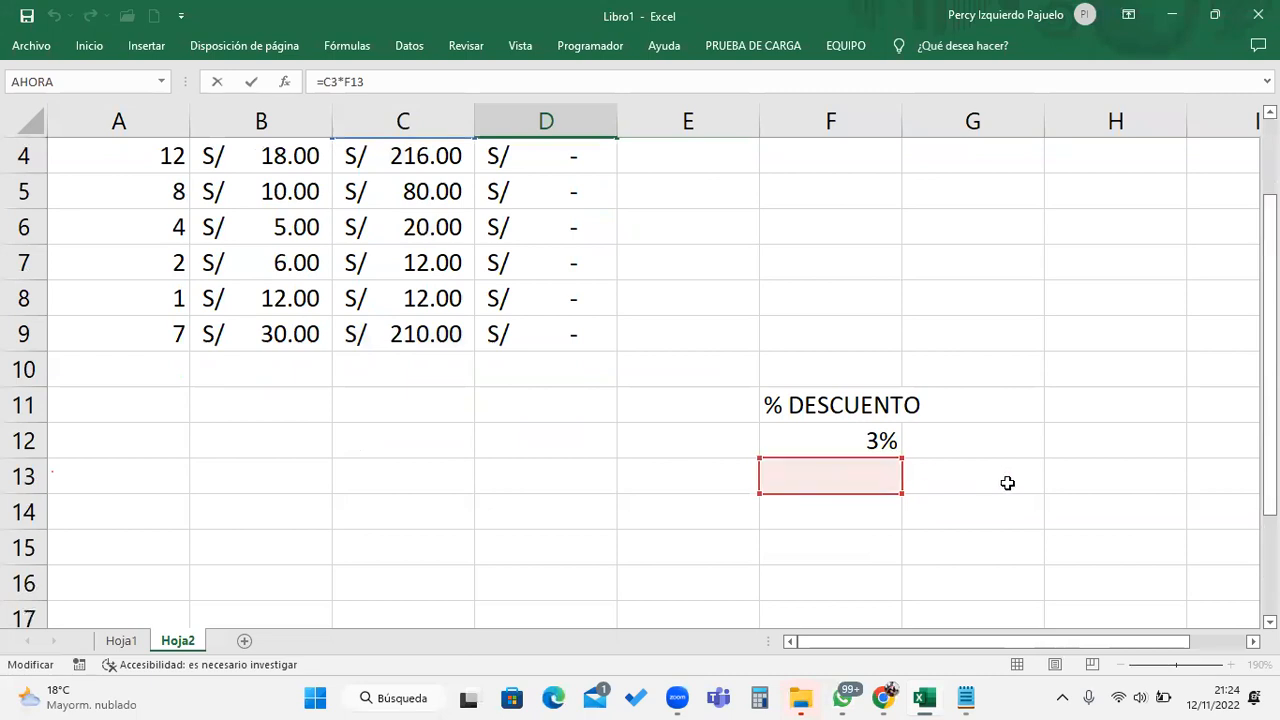
scroll(1007, 483, "up", 1)
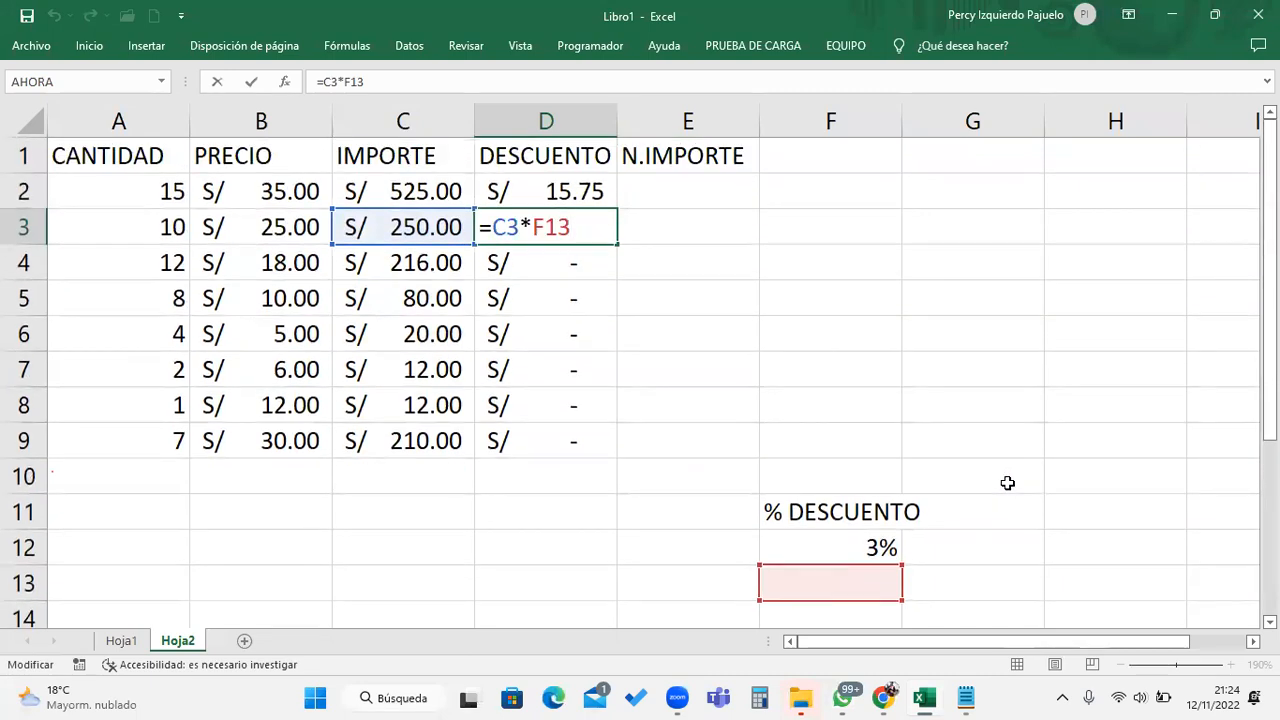
key("Return")
Inspect the discount and IMPORTE references in the original DESCUENTO formula in D2 without editing it
double_click(566, 192)
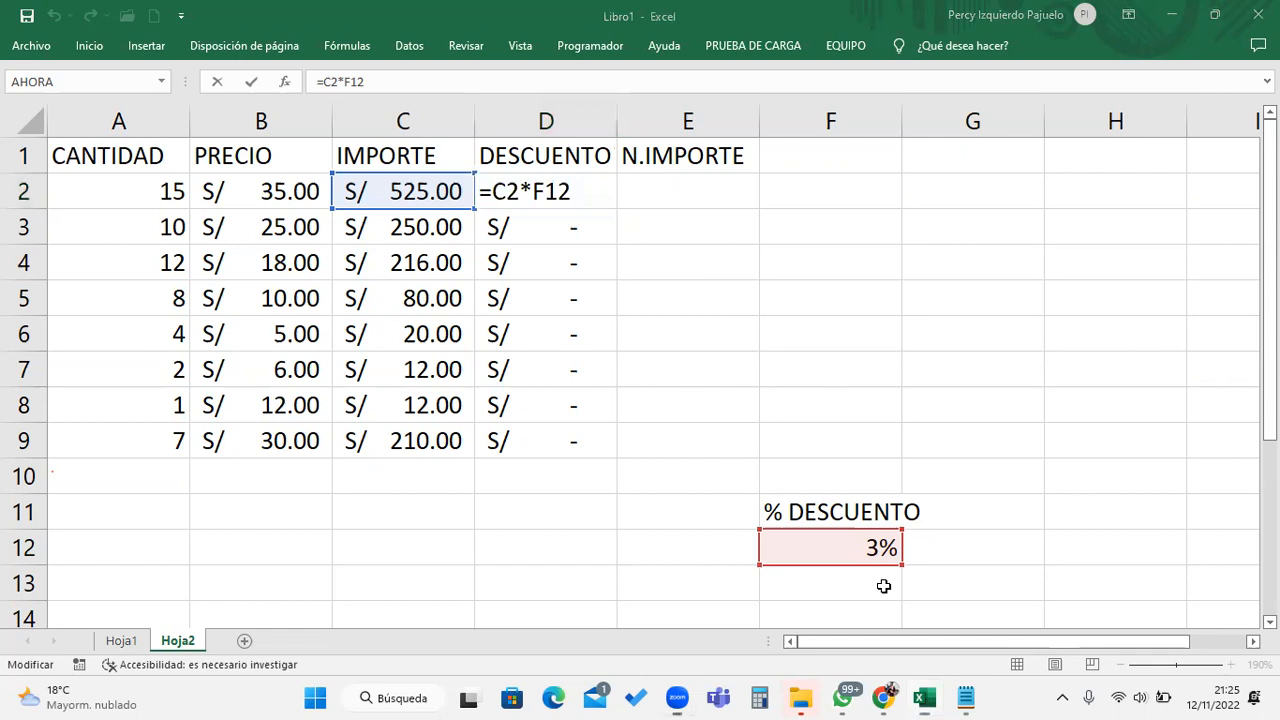
left_click(577, 191)
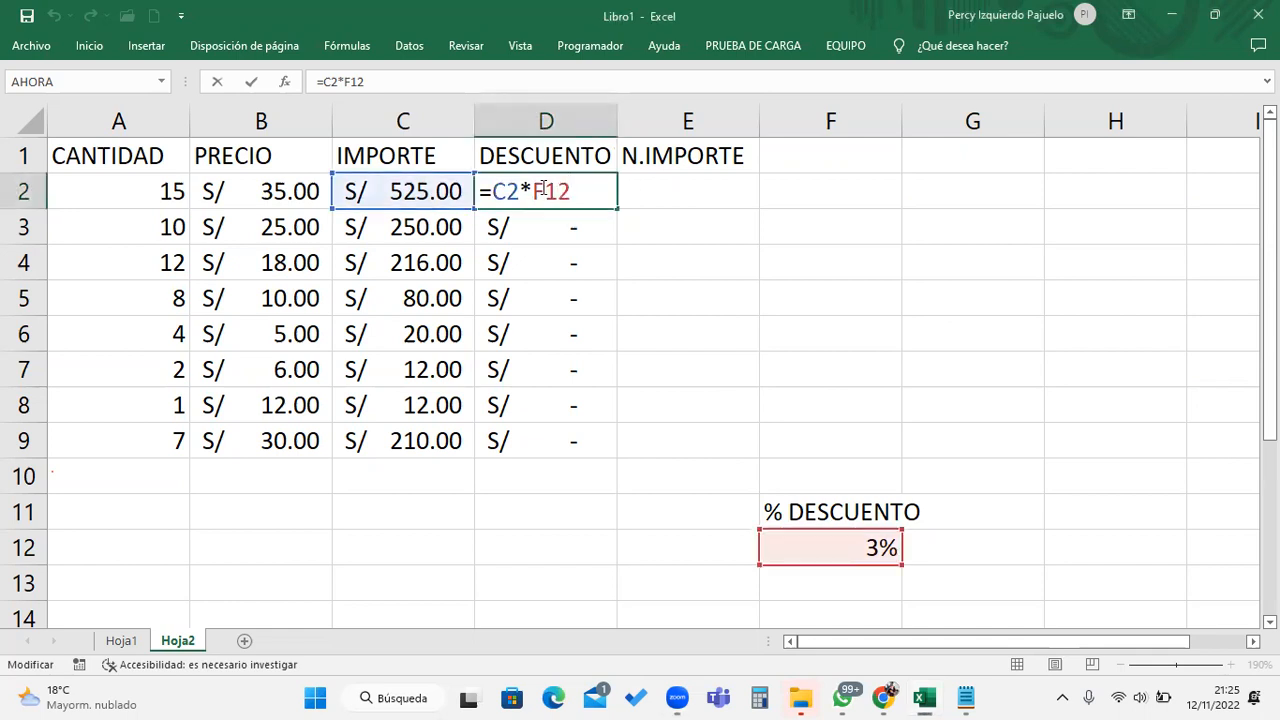
double_click(561, 194)
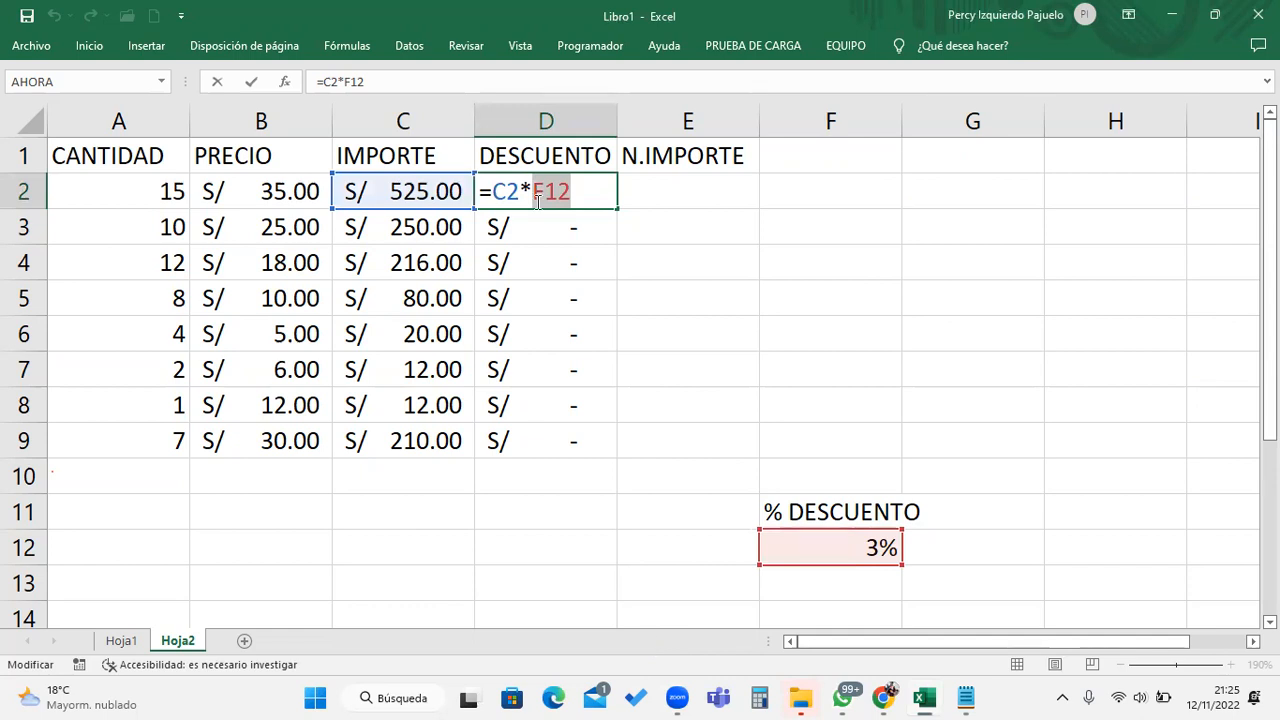
double_click(506, 193)
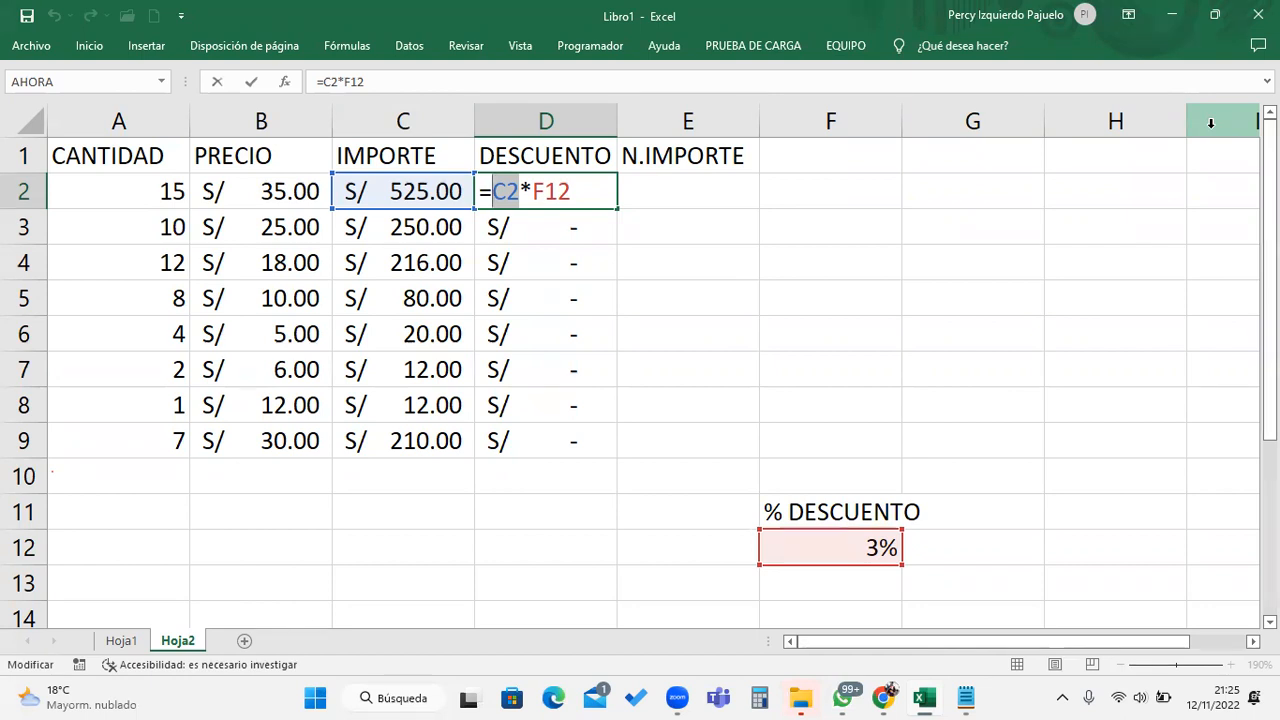
key("Return")
Examine the IMPORTE and discount cell references of the DESCUENTO formula in D9 without changing the formula
left_click(583, 441)
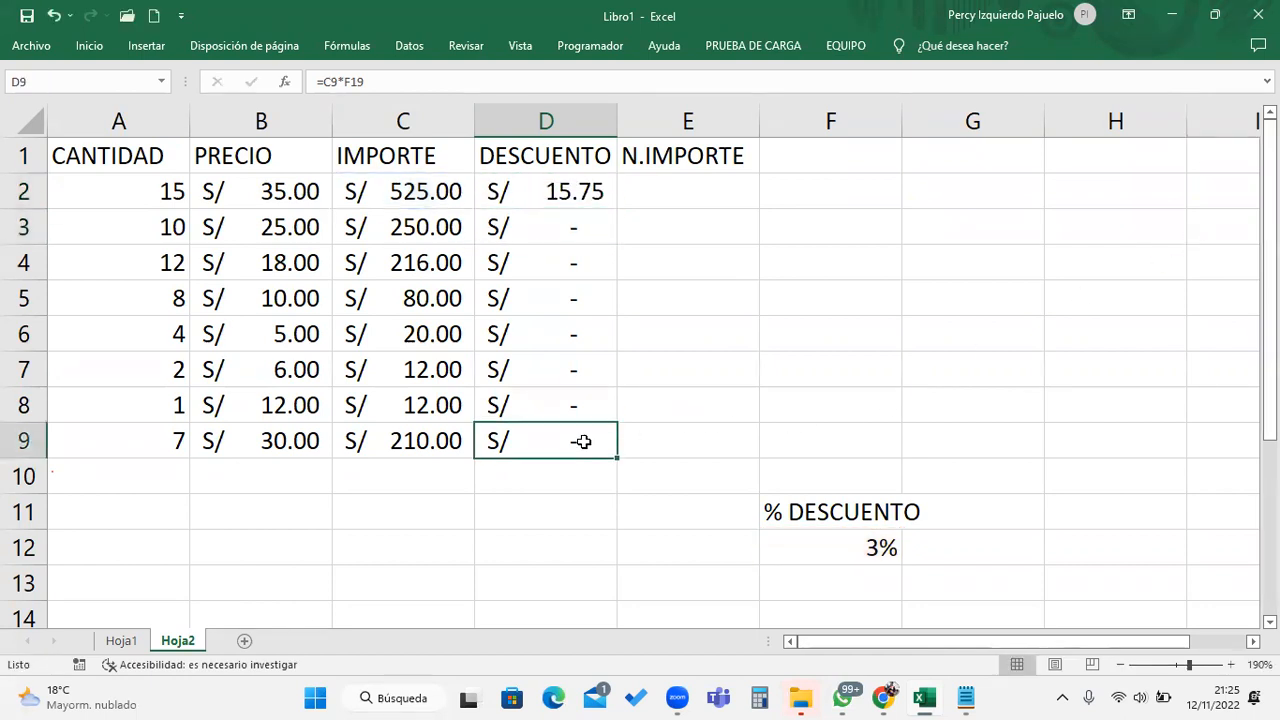
double_click(583, 441)
left_click_drag(519, 441, 481, 438)
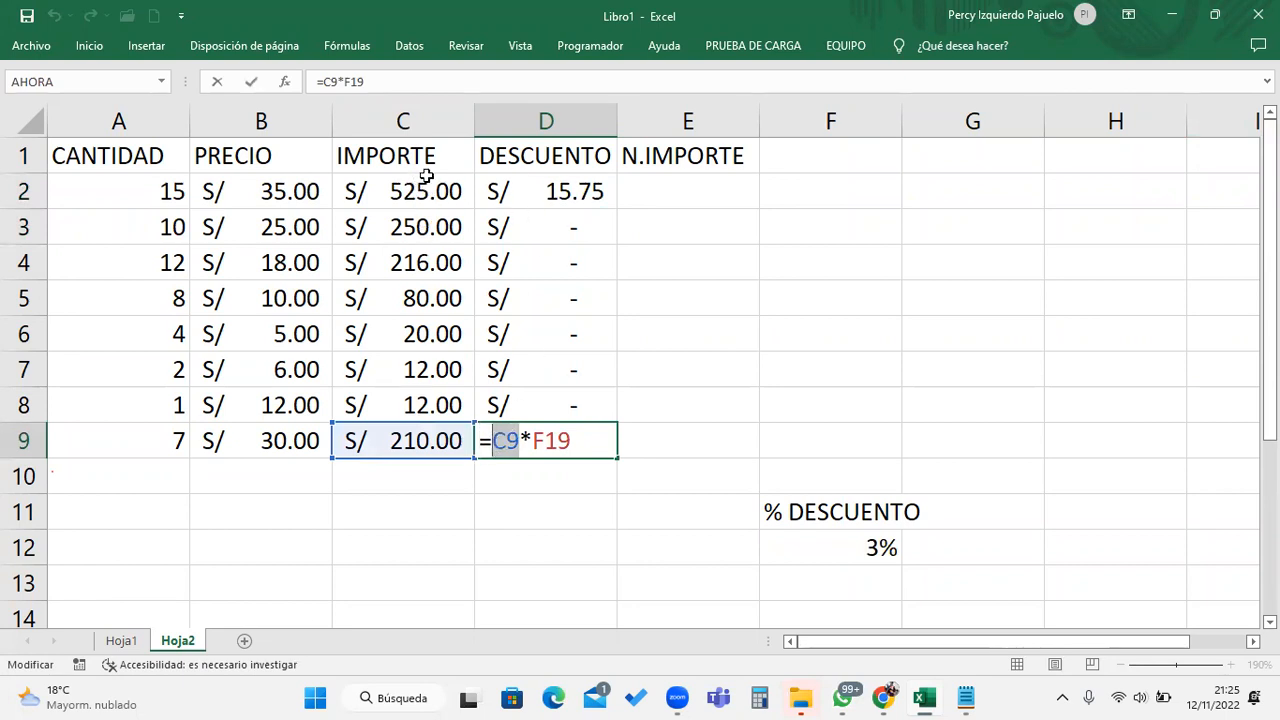
mouse_move(496, 443)
left_mouse_down()
mouse_move(508, 445)
mouse_move(496, 445)
left_mouse_up()
left_click(583, 442)
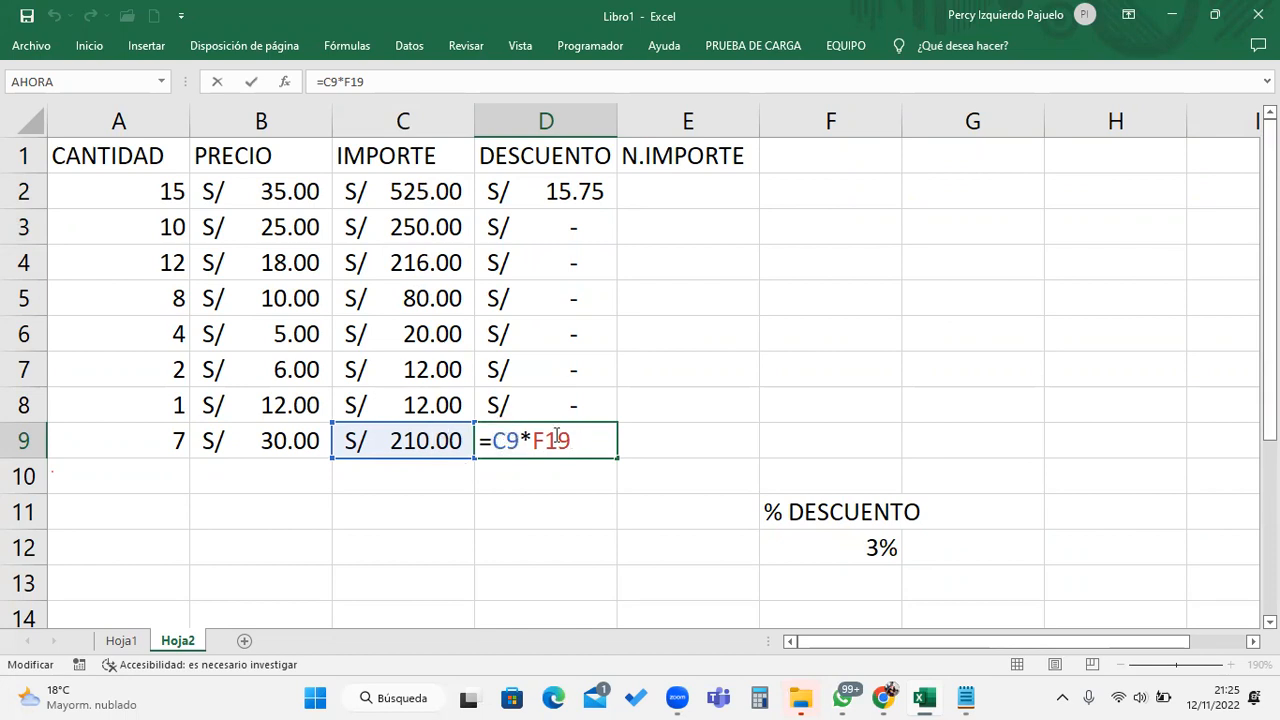
scroll(940, 395, "down", 2)
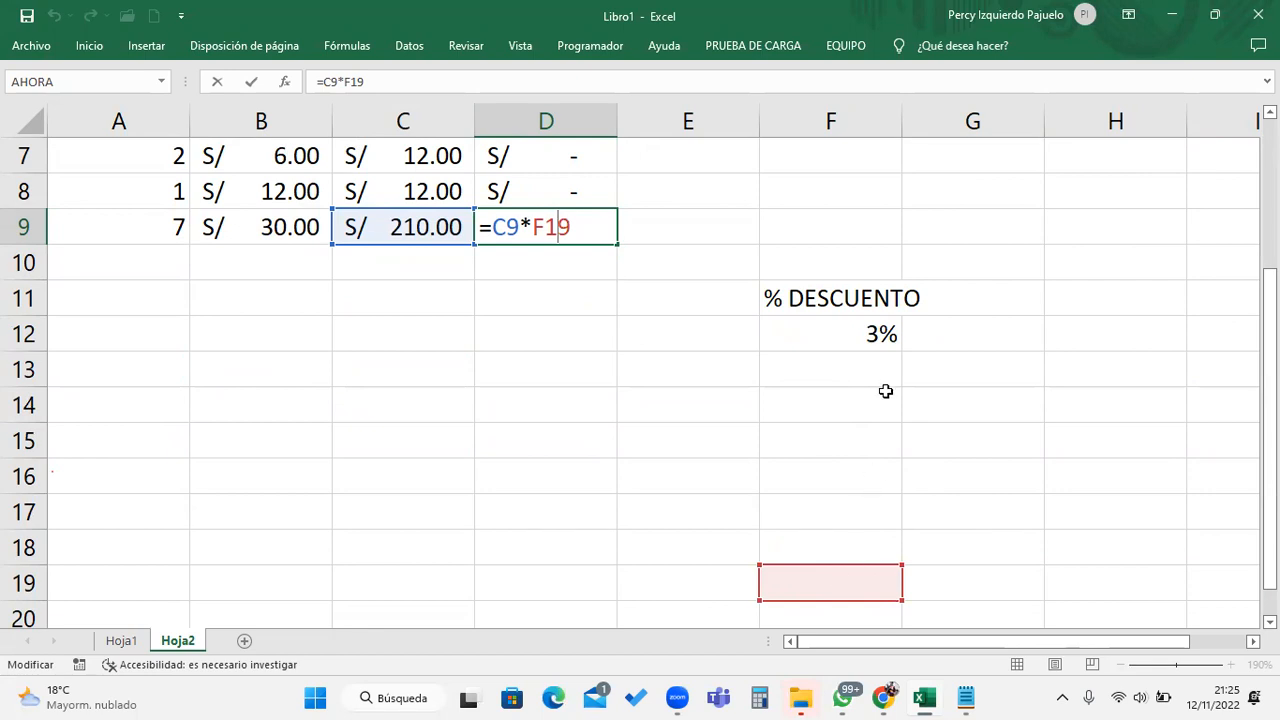
scroll(595, 345, "up", 2)
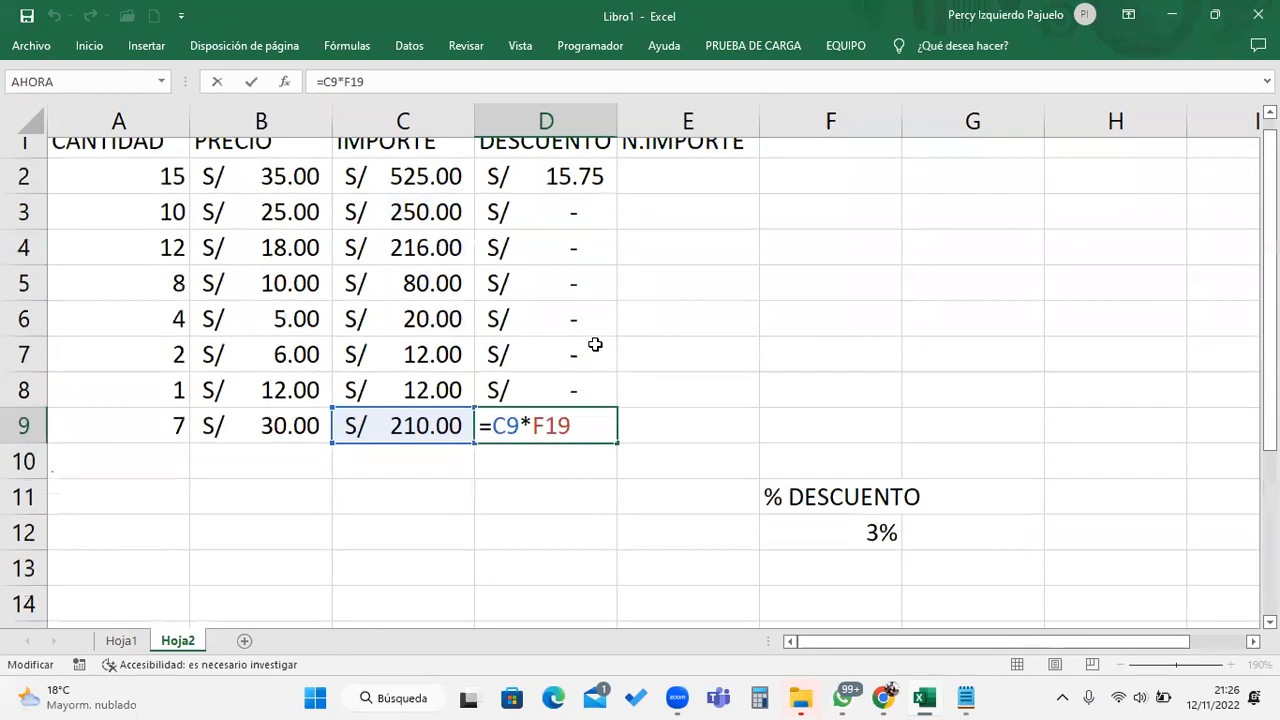
double_click(551, 440)
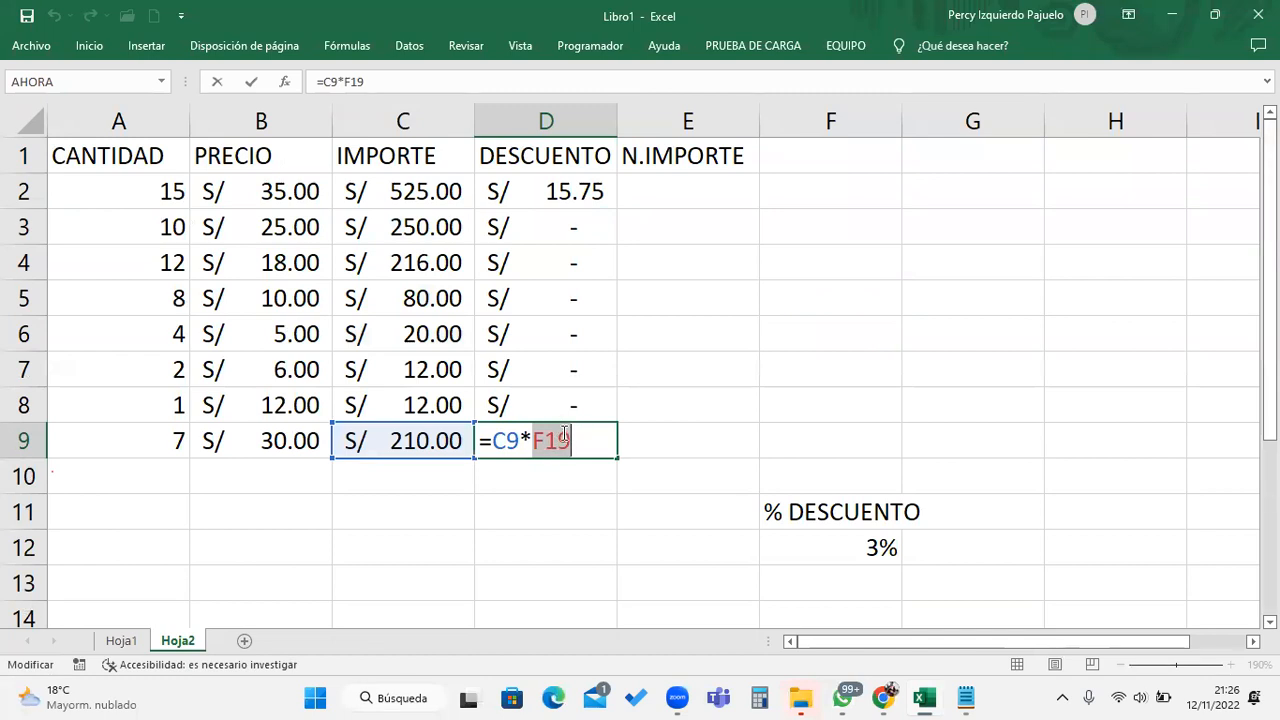
key("Return")
Open the DESCUENTO formula in D2 and highlight its F12 reference to trace it to the discount percentage cell
double_click(580, 190)
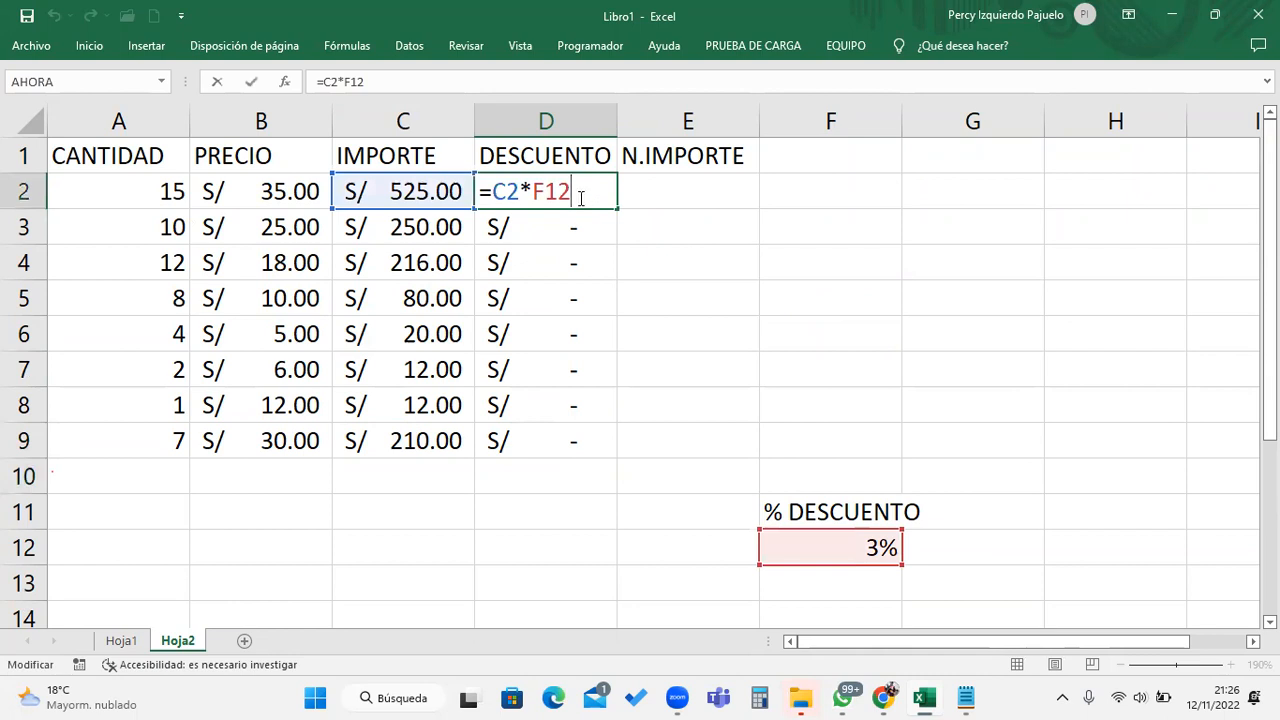
left_click_drag(529, 191, 616, 191)
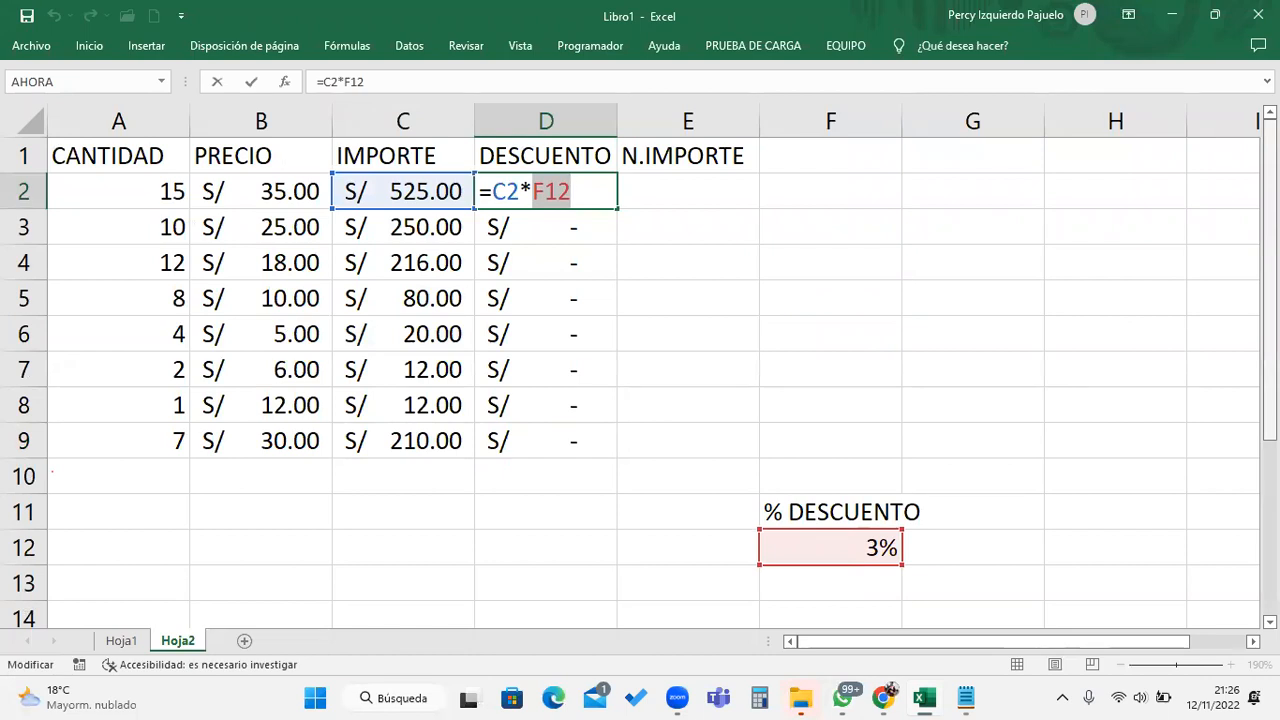
scroll(1074, 523, "down", 1)
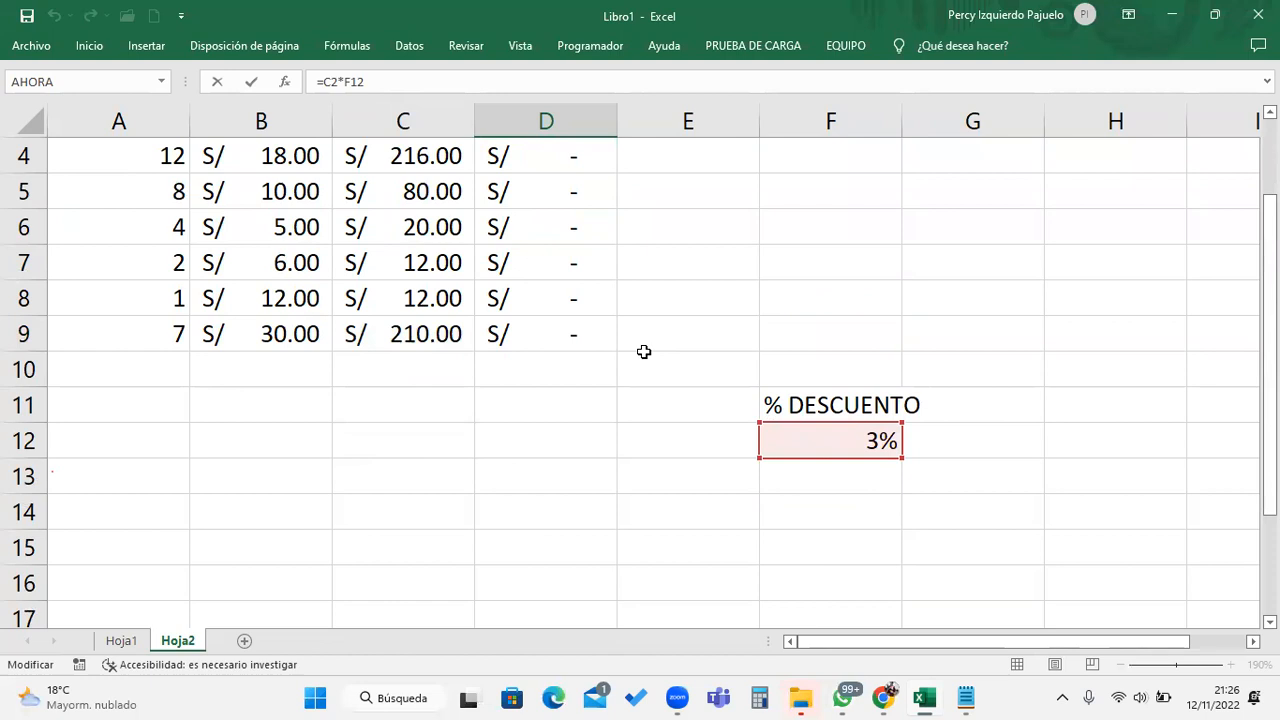
scroll(644, 352, "up", 1)
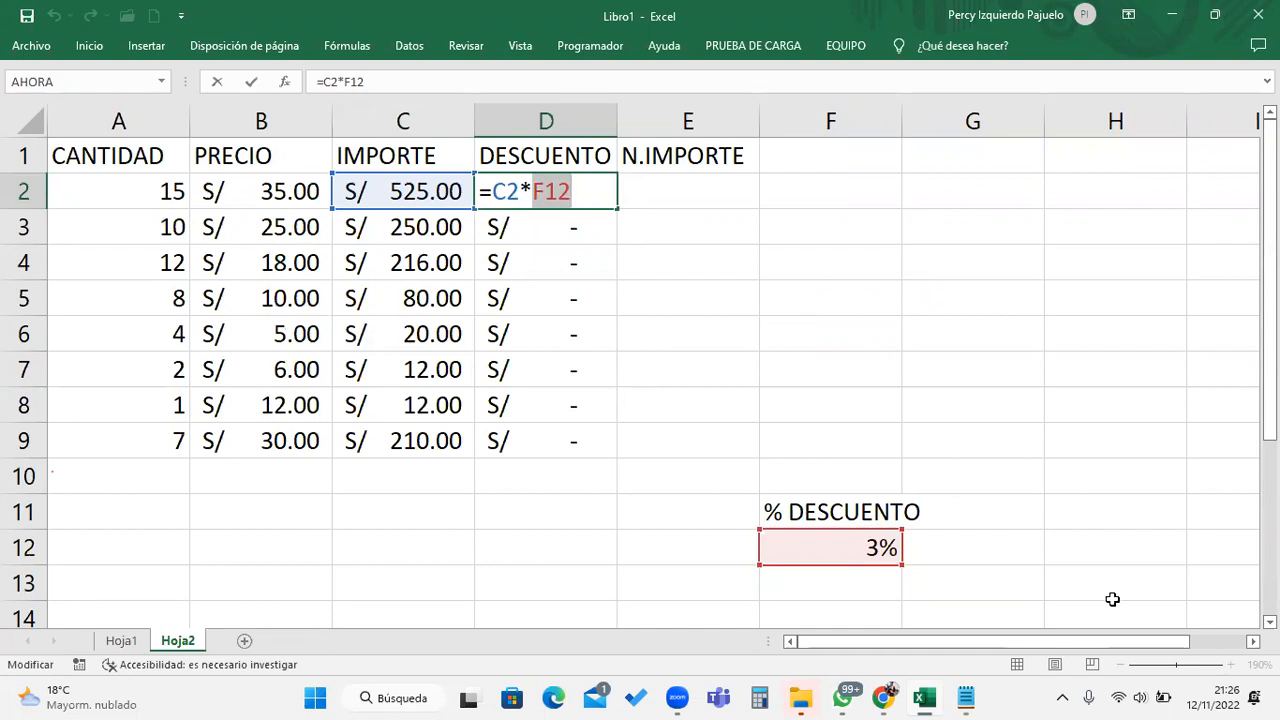
Switch to the Notepad notes, correct "cupiar" to "copiar" in the absolute cell definition, and return to the workbook
left_click(966, 697)
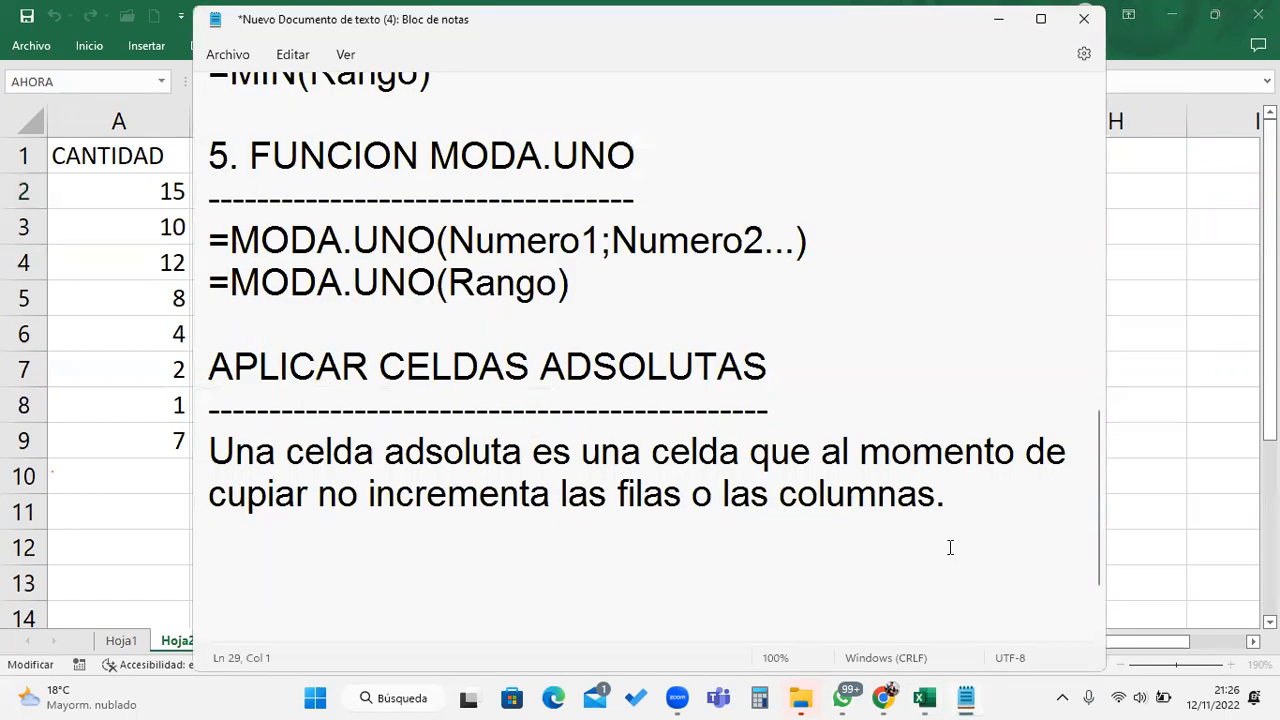
scroll(649, 526, "down", 1)
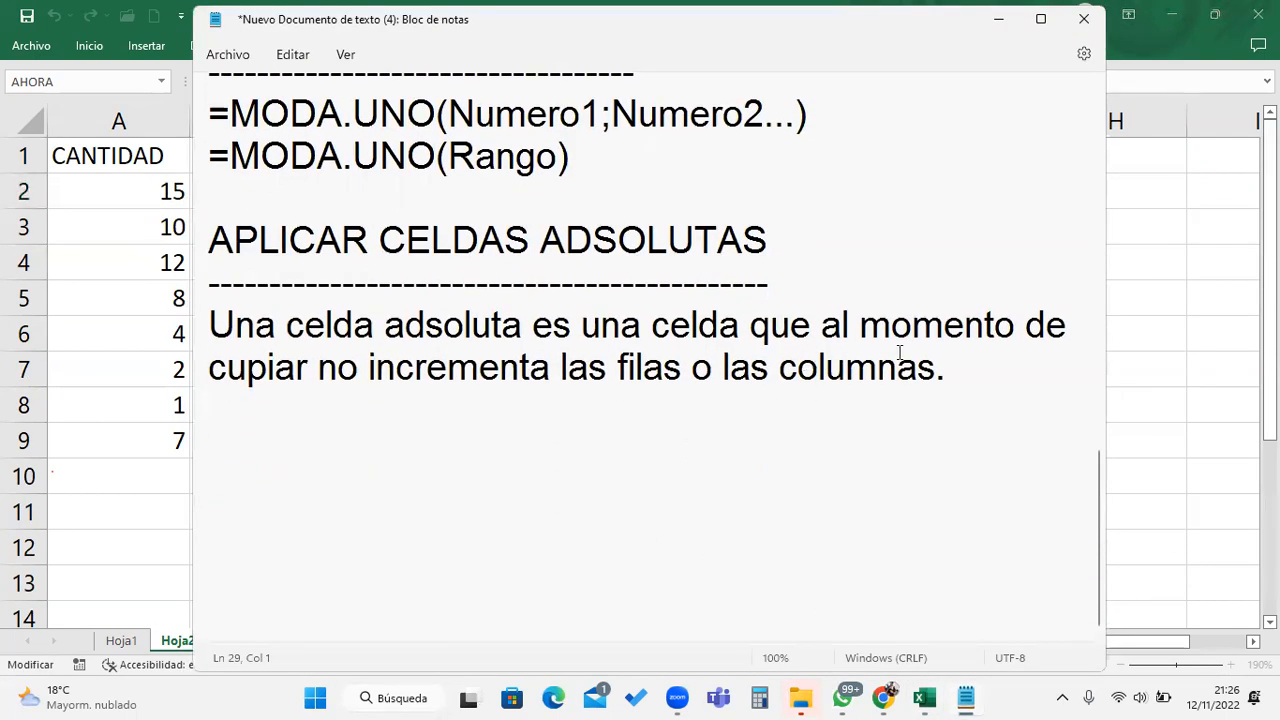
left_click(237, 375)
key("BackSpace")
type("o")
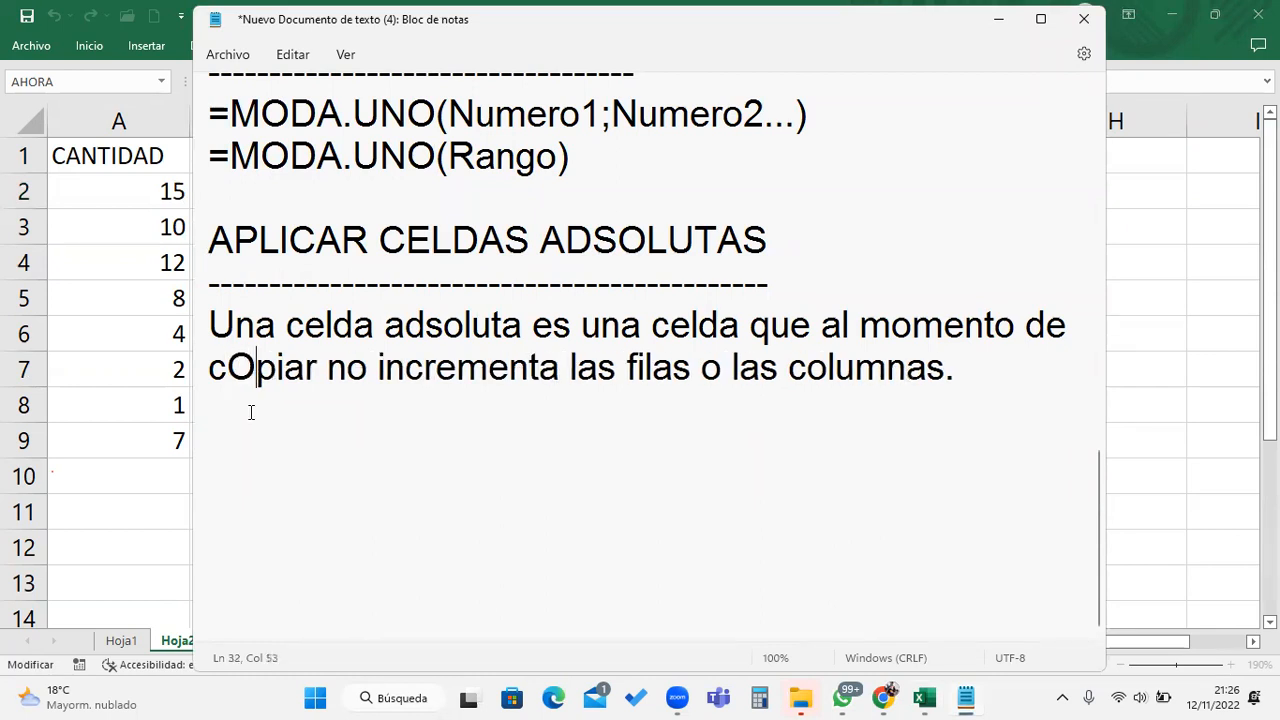
key("BackSpace")
type("o")
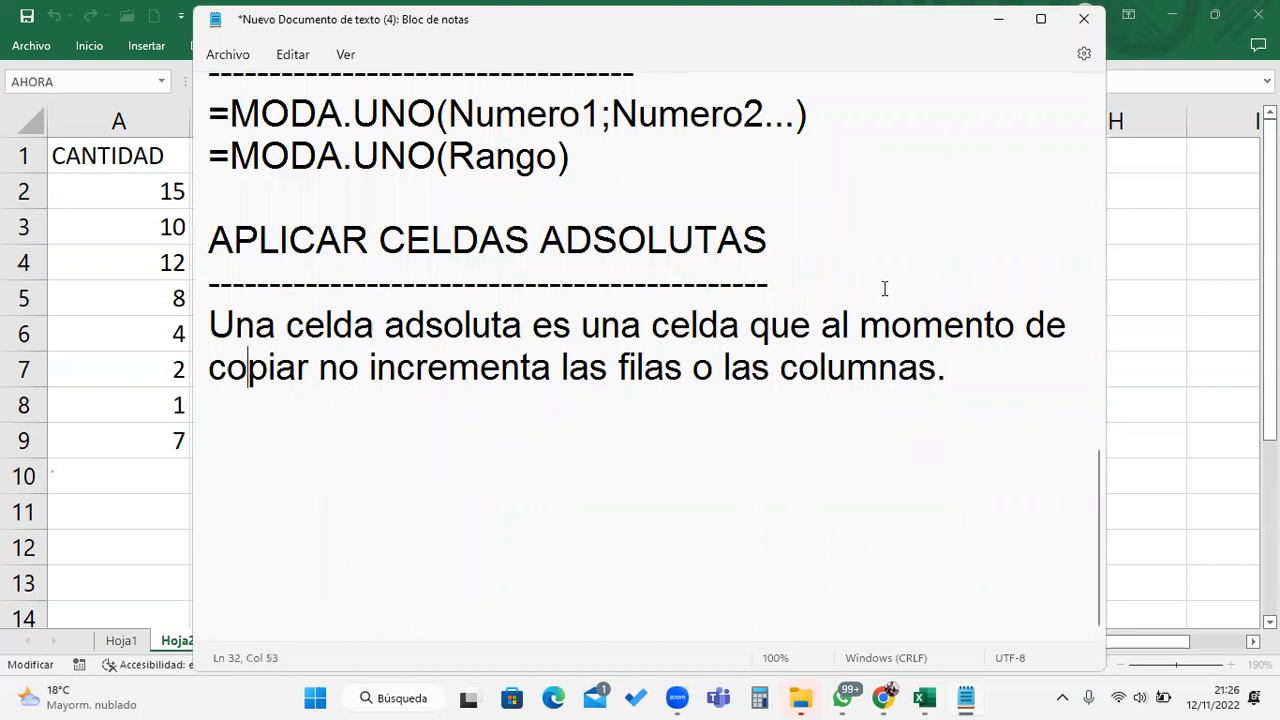
left_click(998, 20)
Compare the C2 and F12 references within D2's formula to distinguish the one that should shift from the fixed one
left_click(510, 188)
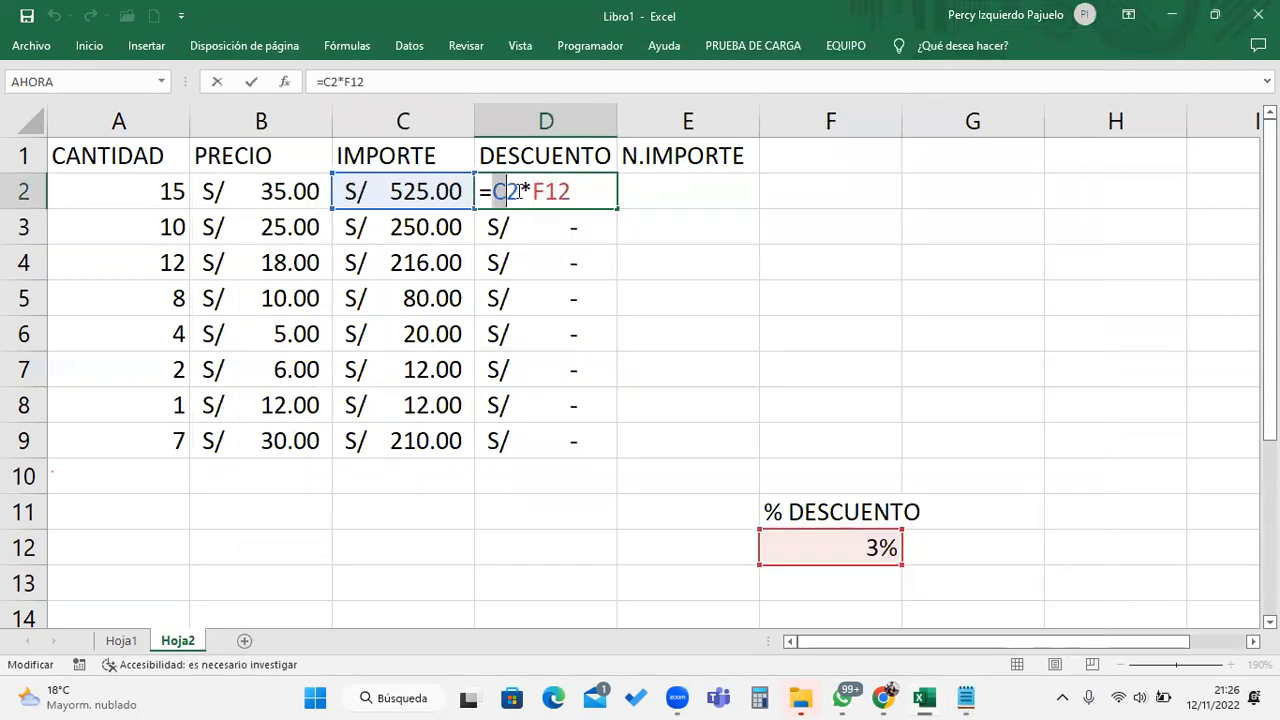
left_click_drag(534, 191, 588, 192)
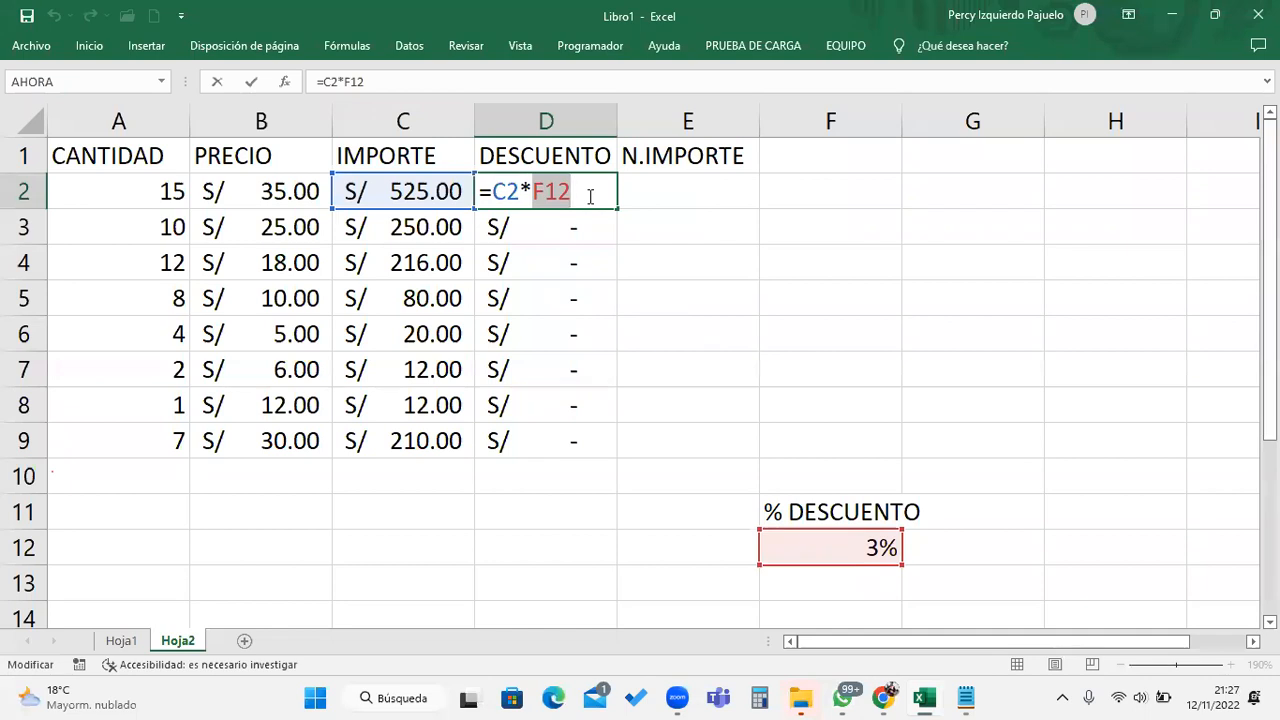
left_click(590, 196)
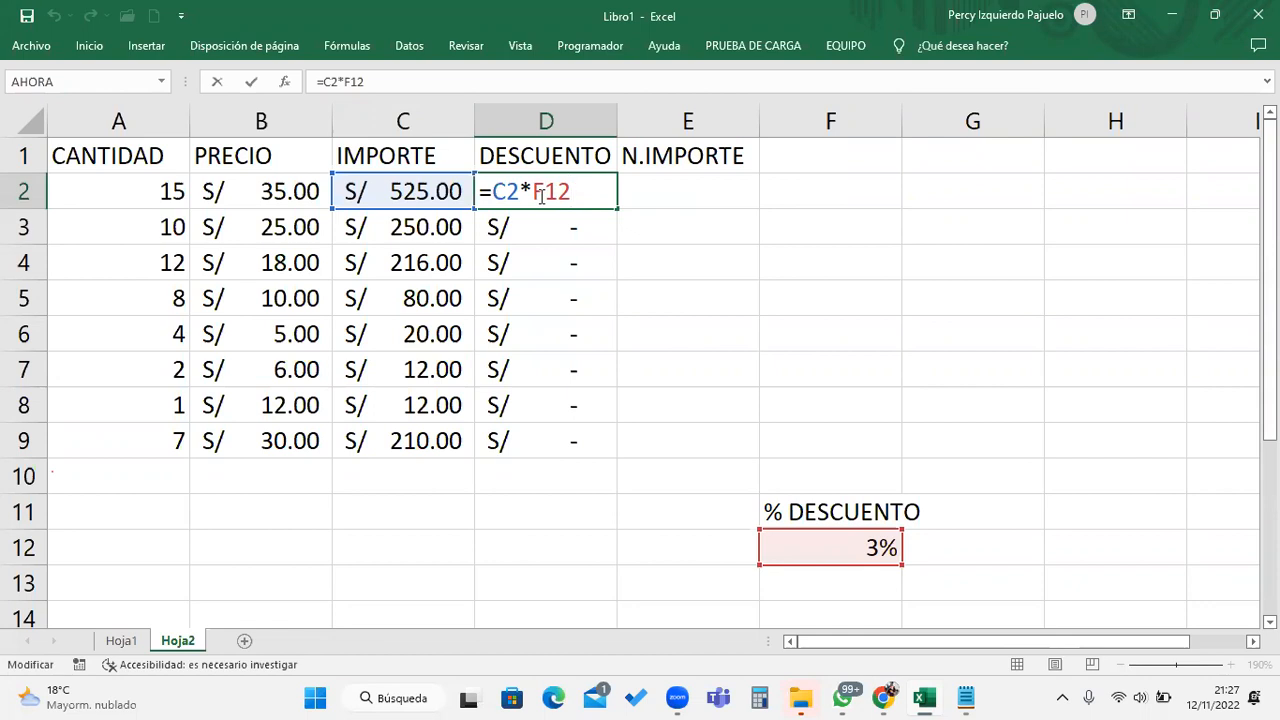
left_click_drag(531, 190, 573, 191)
left_click(510, 188)
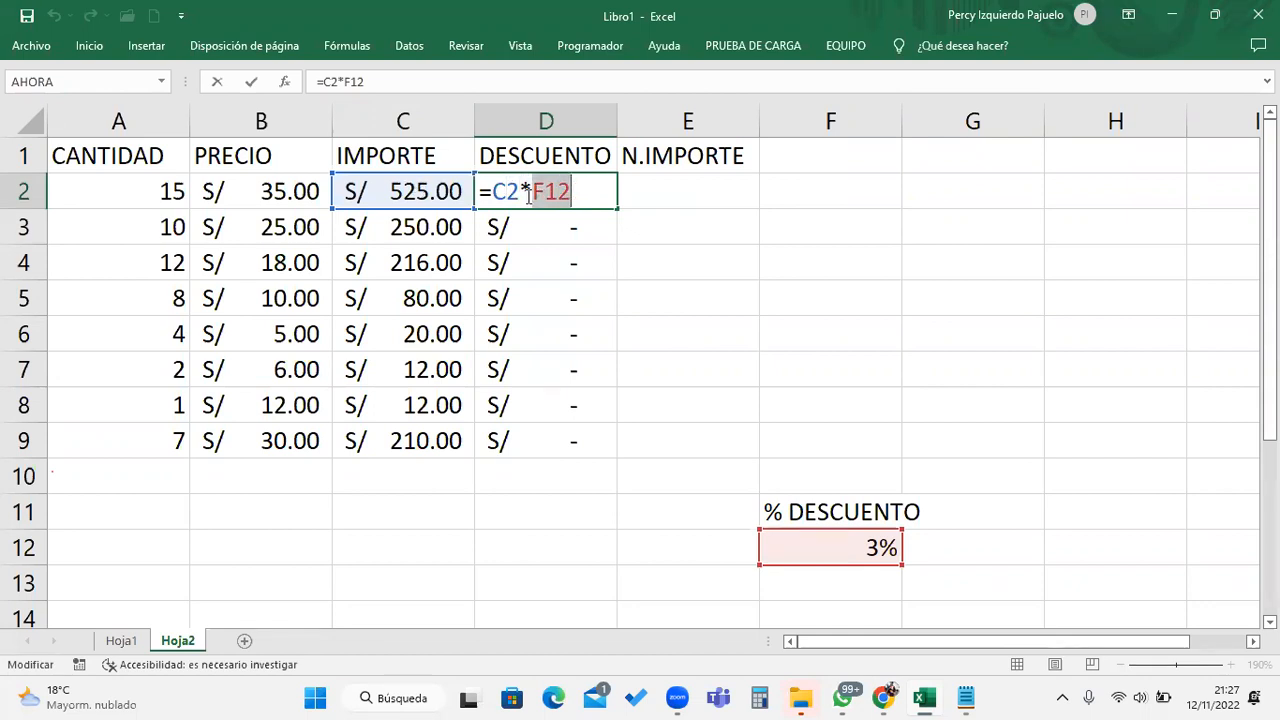
left_click(498, 193)
double_click(497, 191)
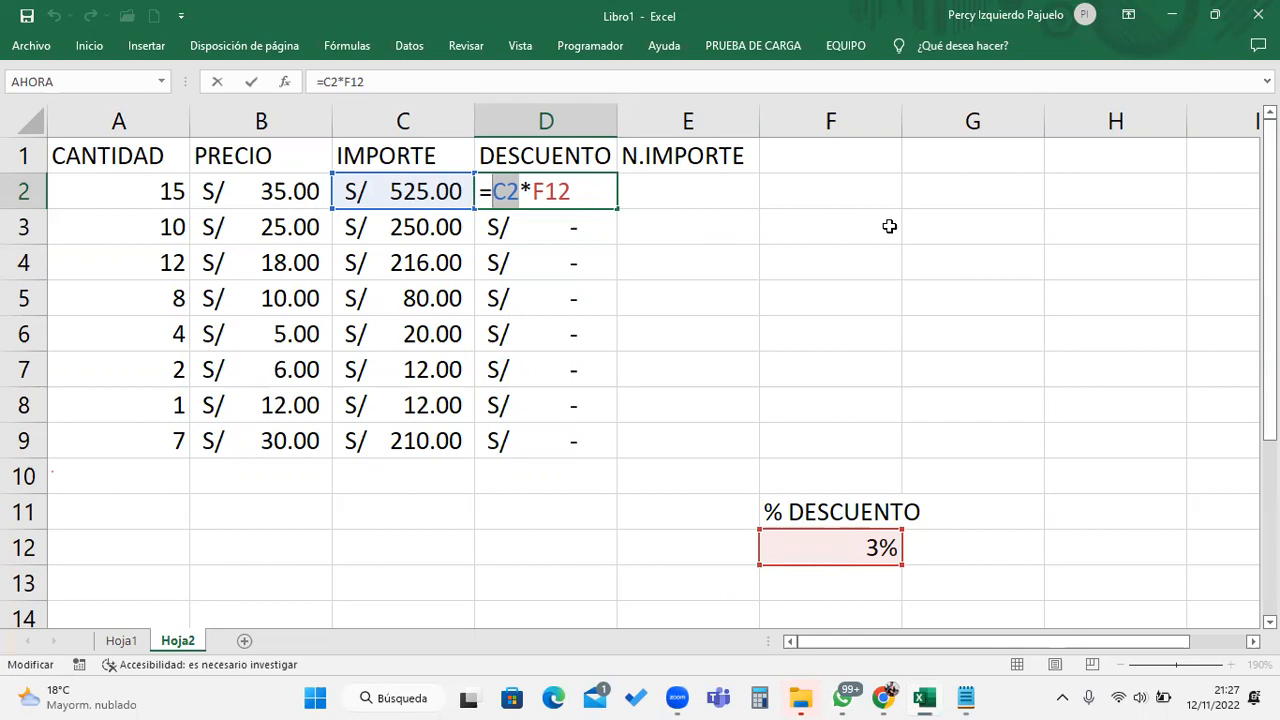
Make the discount reference in D2's formula absolute so that it reads =C2*$F$12
left_click(538, 188)
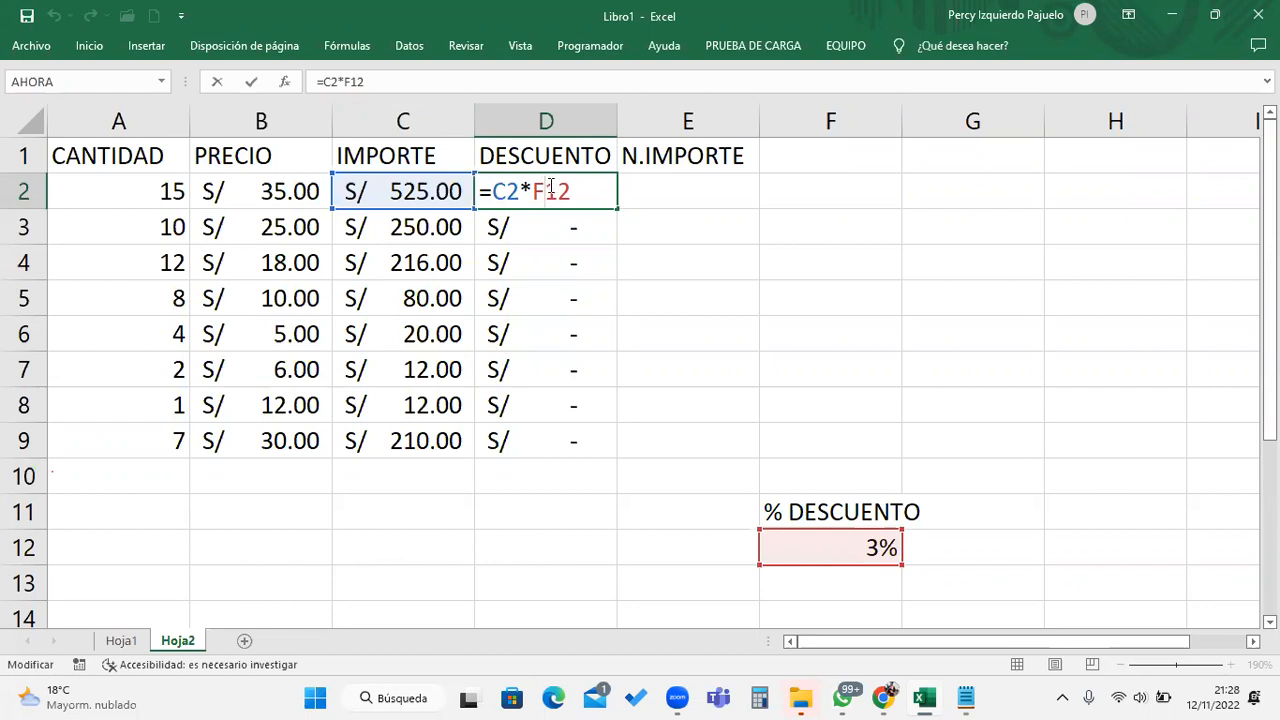
left_click(527, 191)
key("F4")
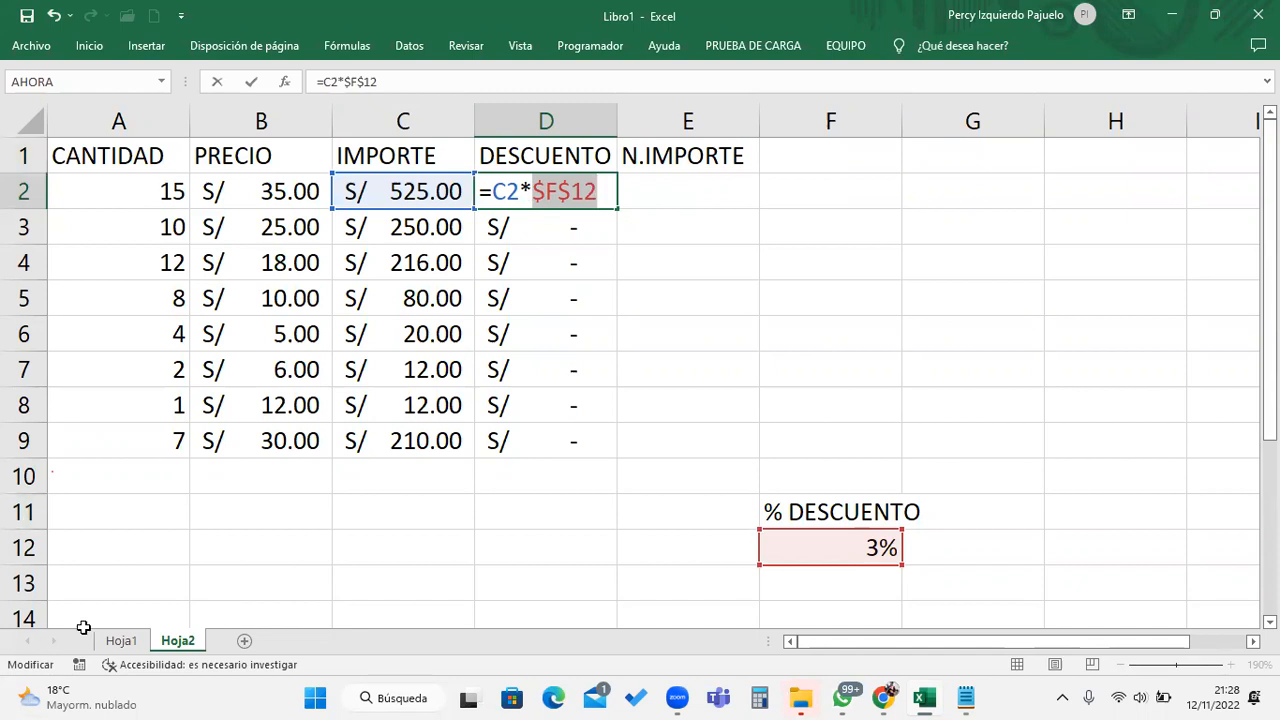
key("Return")
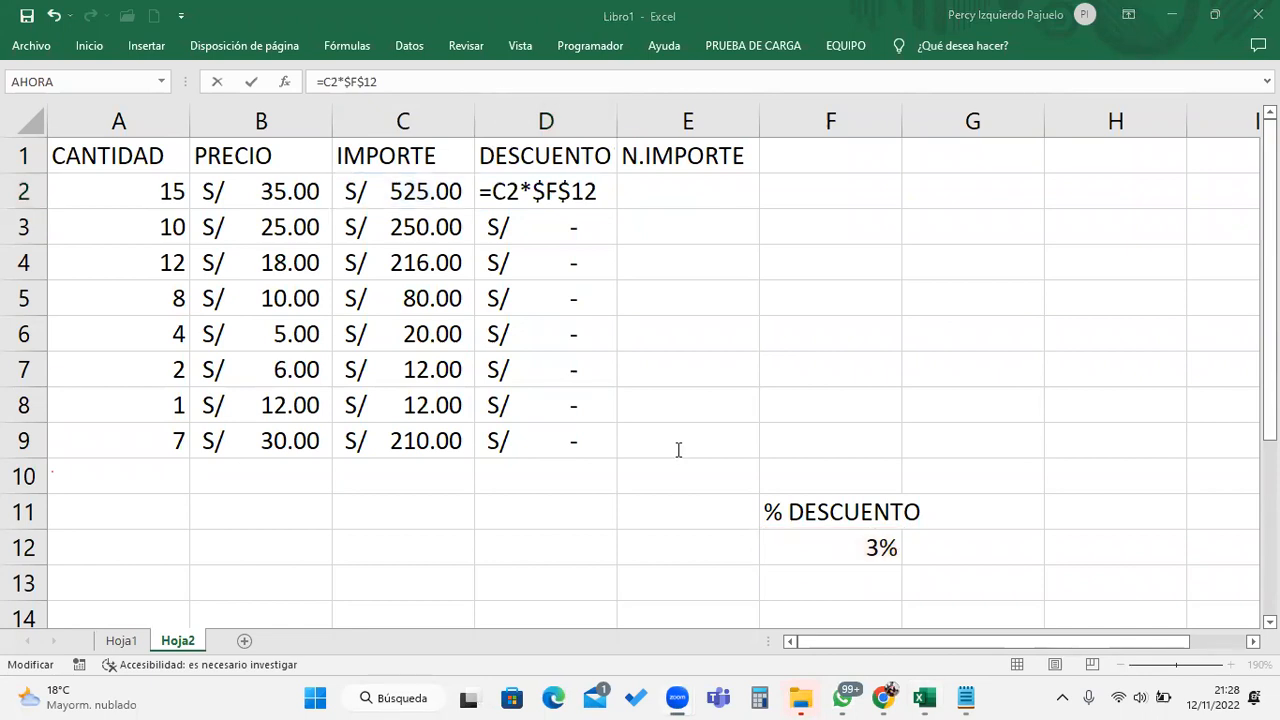
Switch the discount reference in D2's formula to the row-only absolute form F$12
double_click(592, 191)
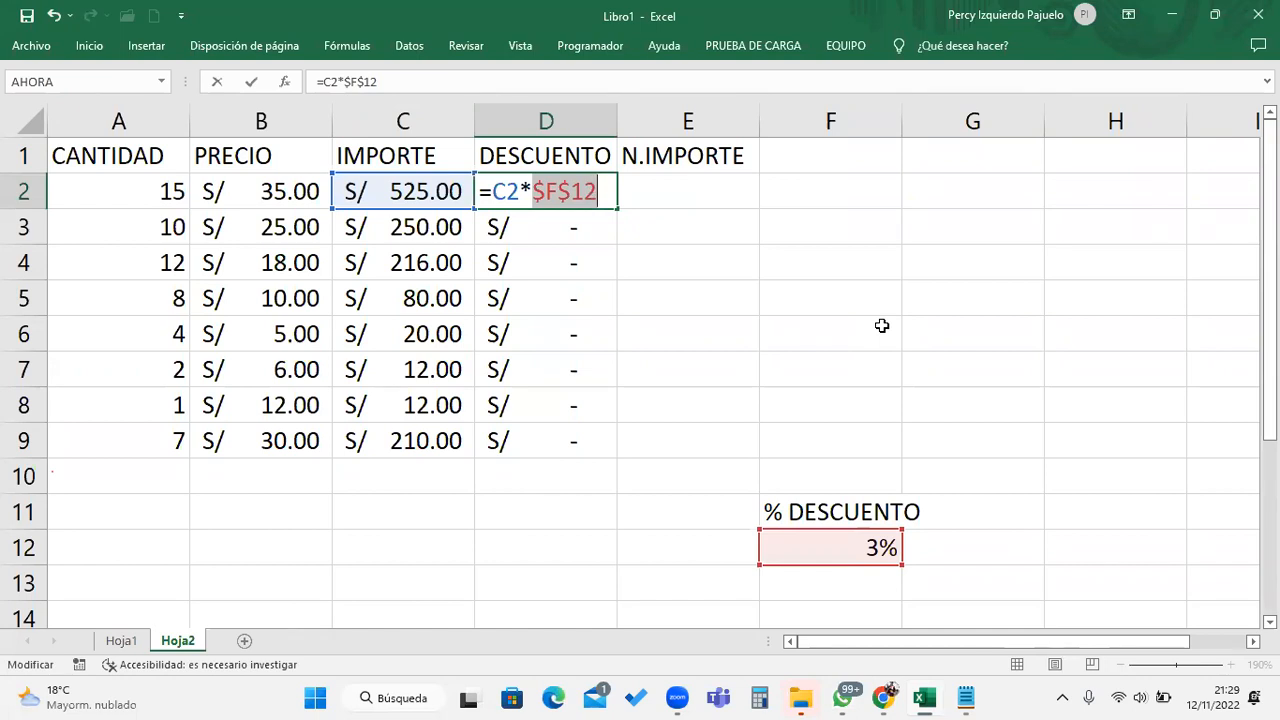
key("F4")
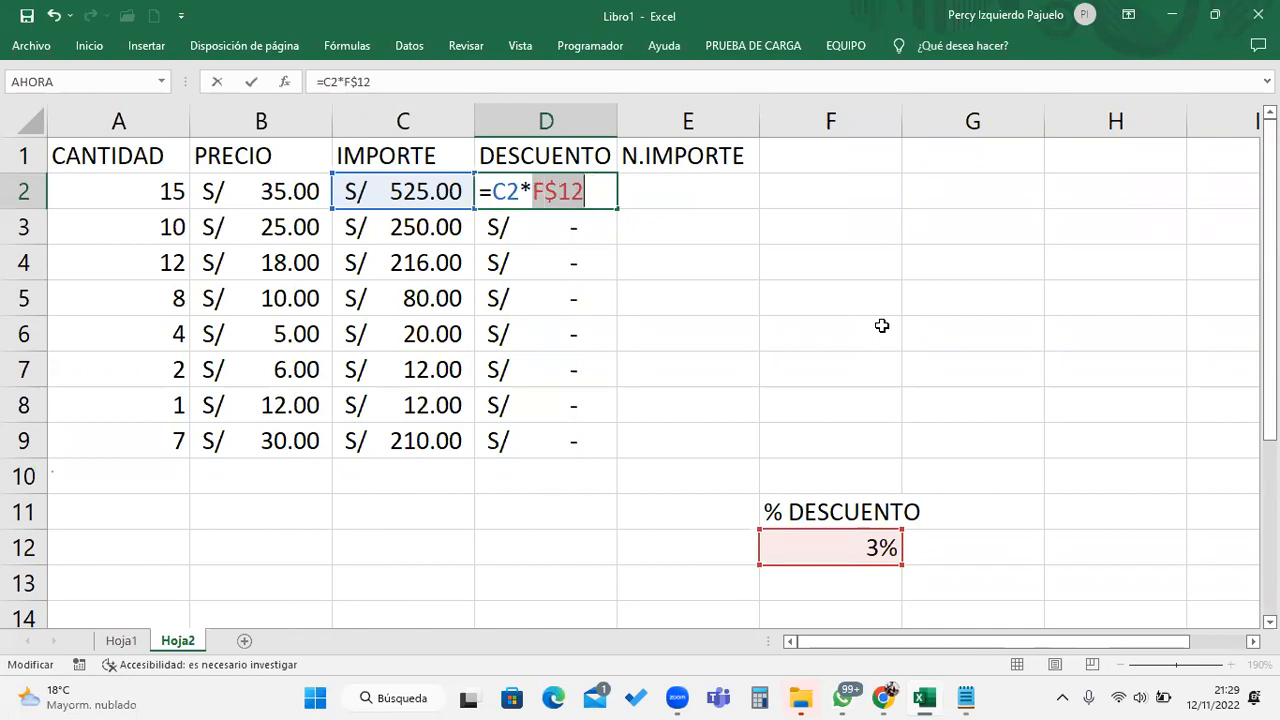